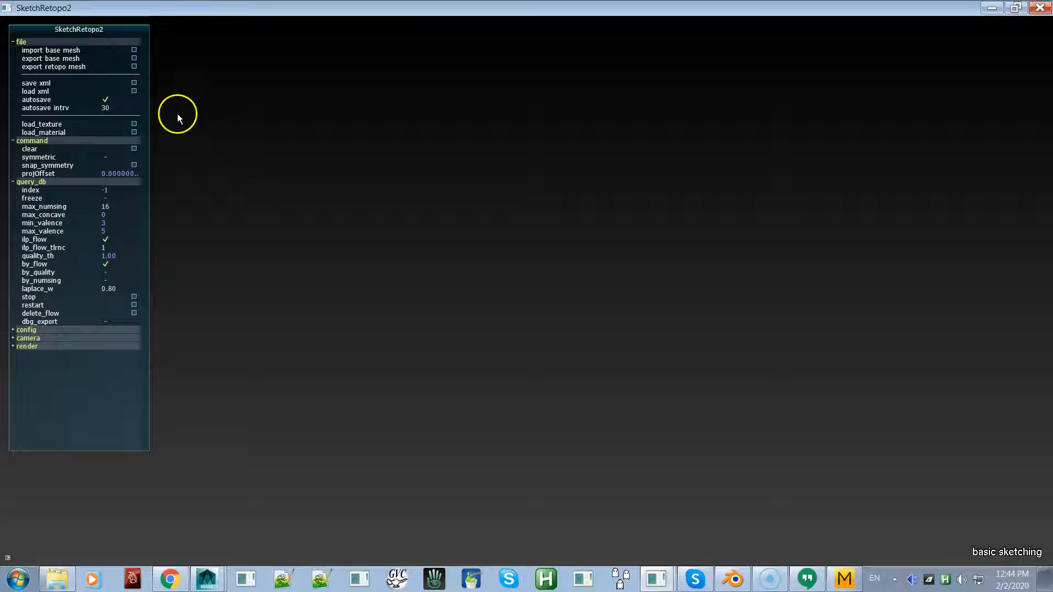
# Step: Import Video Shirt.obj from the Desktop as the base mesh and show the shirt from the front
pyautogui.click(76, 52)
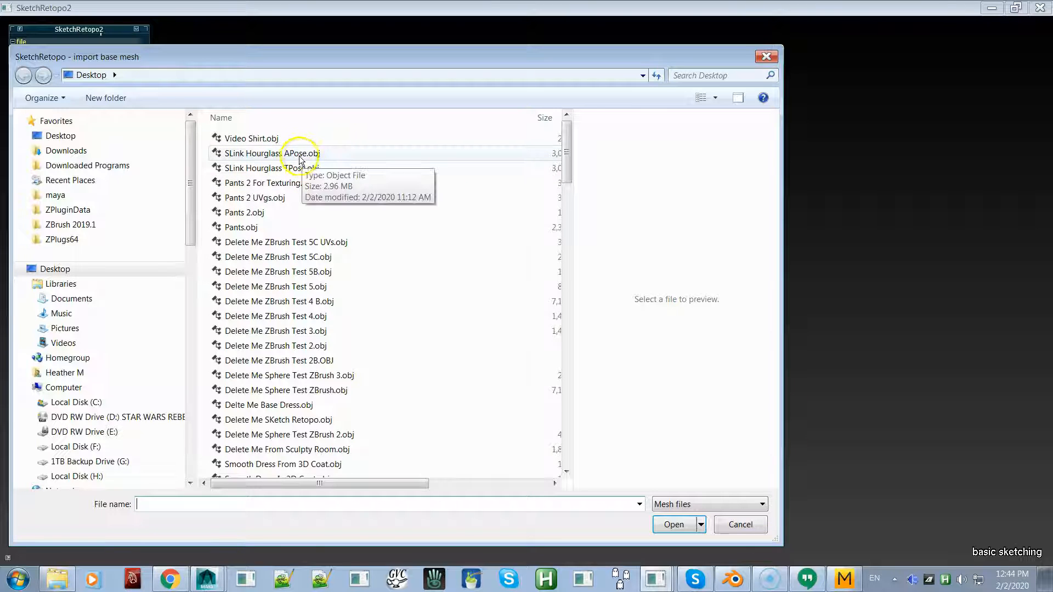
pyautogui.click(277, 140)
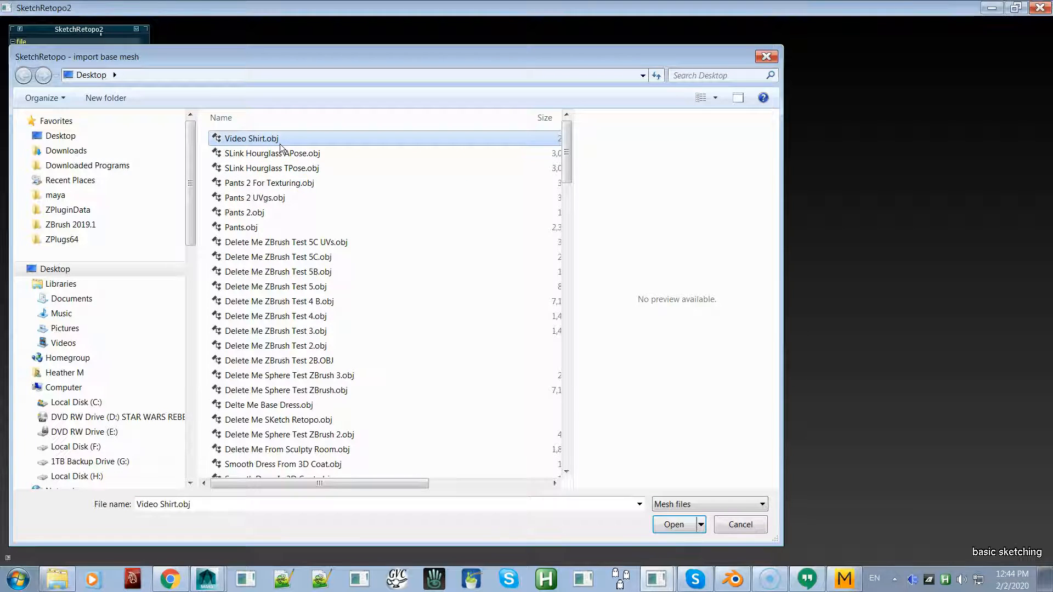
pyautogui.doubleClick(279, 144)
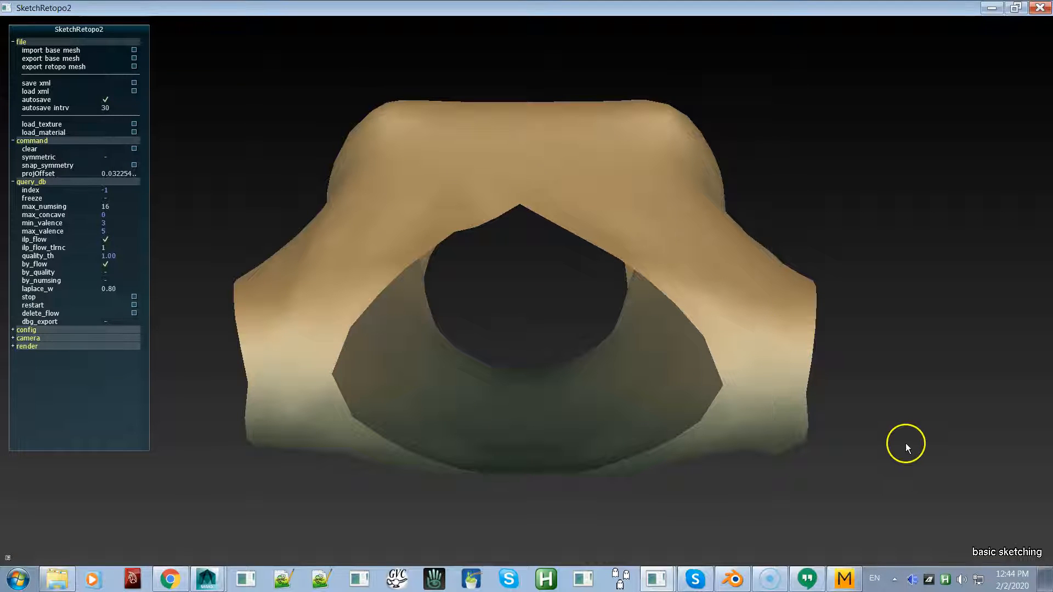
pyautogui.keyDown('alt'); pyautogui.moveTo(906, 444); pyautogui.dragTo(603, 386); pyautogui.keyUp('alt')
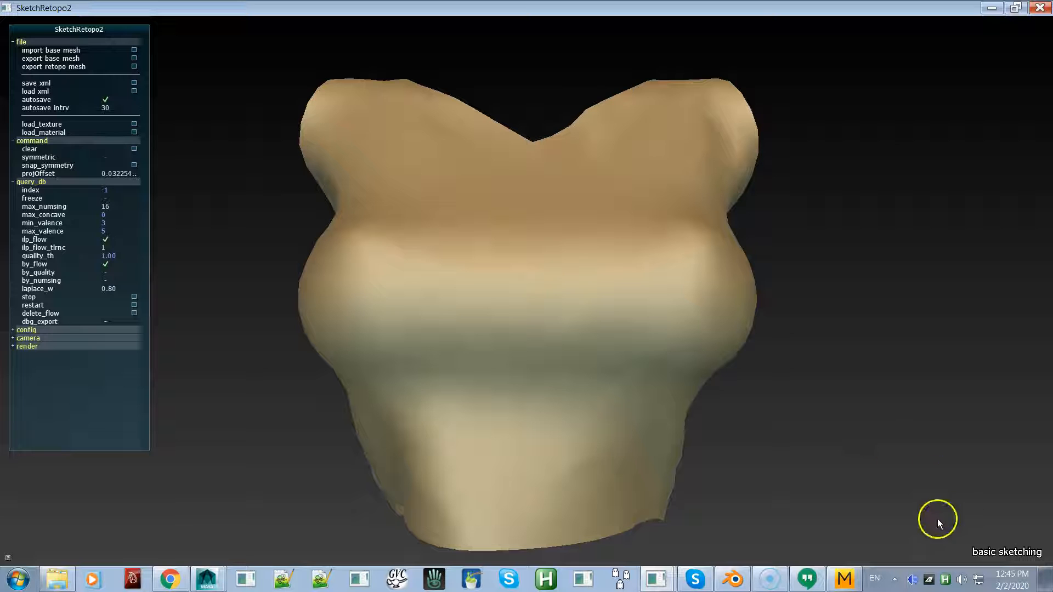
# Step: Try sketching and smoothing a freehand curve down the shirt's front, and erase it
pyautogui.moveTo(582, 261)
pyautogui.mouseDown()
pyautogui.moveTo(539, 284)
pyautogui.moveTo(454, 518)
pyautogui.mouseUp()
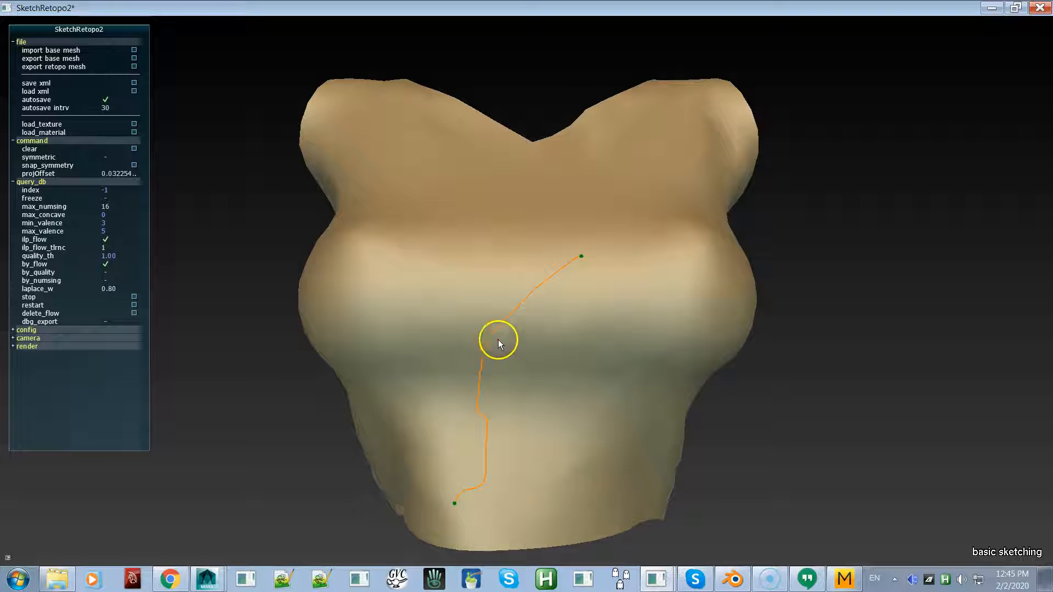
pyautogui.moveTo(497, 331)
pyautogui.keyDown('shift'); pyautogui.mouseDown()
pyautogui.moveTo(498, 320)
pyautogui.moveTo(469, 396)
pyautogui.moveTo(492, 360)
pyautogui.moveTo(465, 445)
pyautogui.mouseUp(); pyautogui.keyUp('shift')
pyautogui.keyDown('ctrl'); pyautogui.moveTo(528, 382); pyautogui.dragTo(455, 347); pyautogui.keyUp('ctrl')
# Step: Sketch the left and lower edges of a patch on the shirt's front, joined at a corner, and smooth them
pyautogui.moveTo(522, 272); pyautogui.dragTo(481, 436)
pyautogui.moveTo(610, 432); pyautogui.dragTo(630, 435)
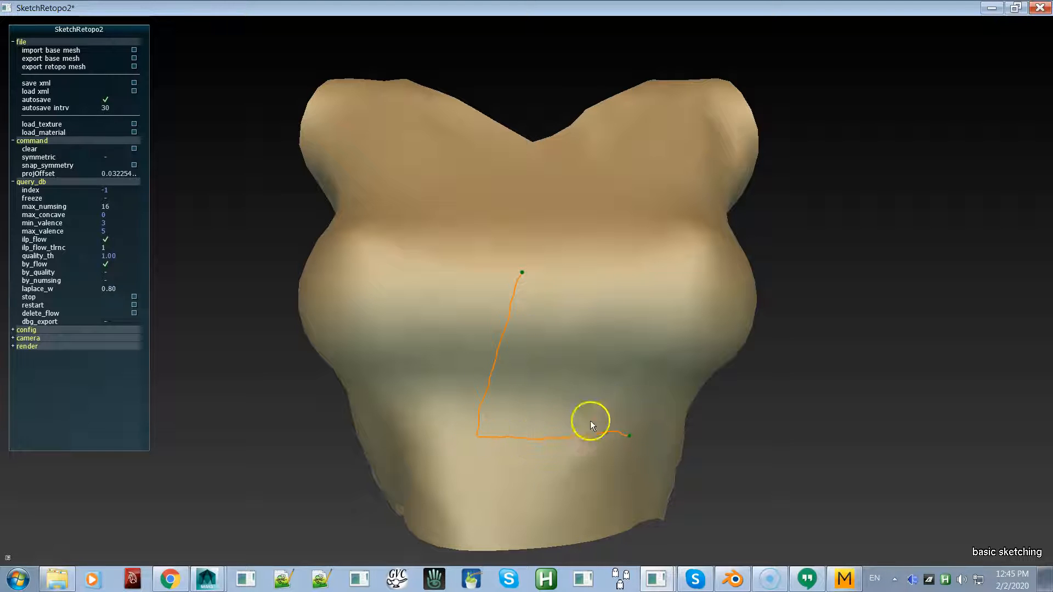
pyautogui.hotkey('ctrl', 'z')
pyautogui.moveTo(489, 439); pyautogui.dragTo(624, 427)
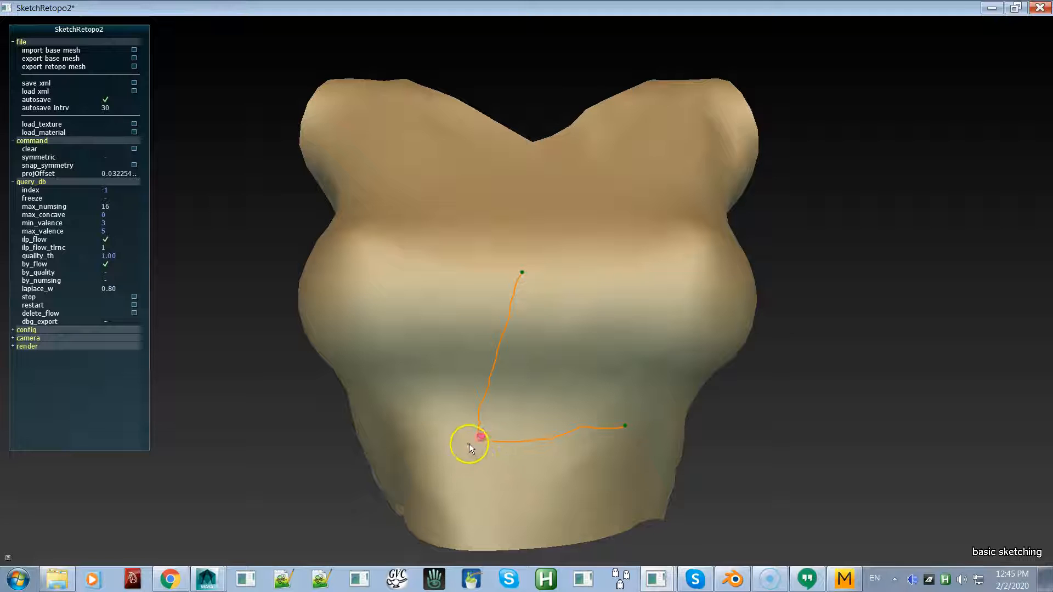
pyautogui.keyDown('shift'); pyautogui.click(489, 394); pyautogui.keyUp('shift')
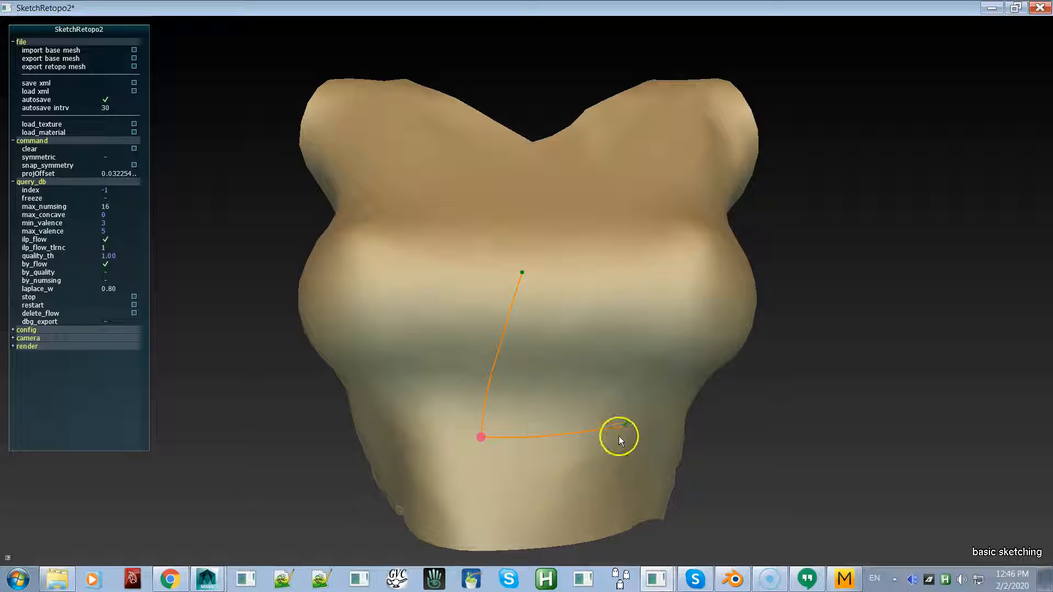
# Step: Sketch the right and upper edges to close the four-sided patch, and smooth both new edges
pyautogui.moveTo(626, 423)
pyautogui.mouseDown()
pyautogui.moveTo(635, 279)
pyautogui.moveTo(607, 276)
pyautogui.mouseUp()
pyautogui.moveTo(522, 281); pyautogui.dragTo(523, 281)
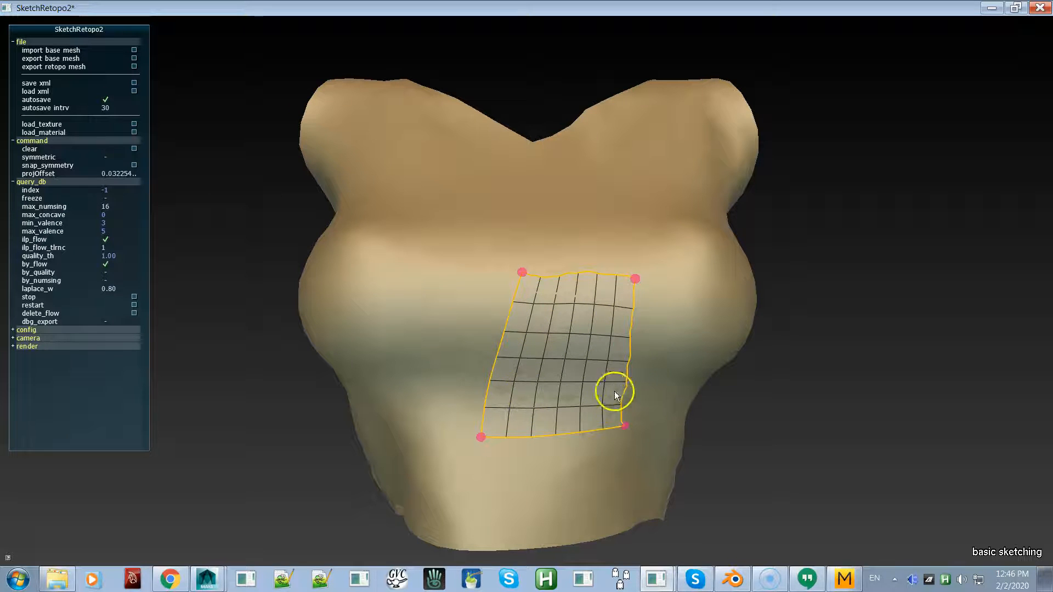
pyautogui.keyDown('shift'); pyautogui.moveTo(629, 360); pyautogui.dragTo(630, 341); pyautogui.keyUp('shift')
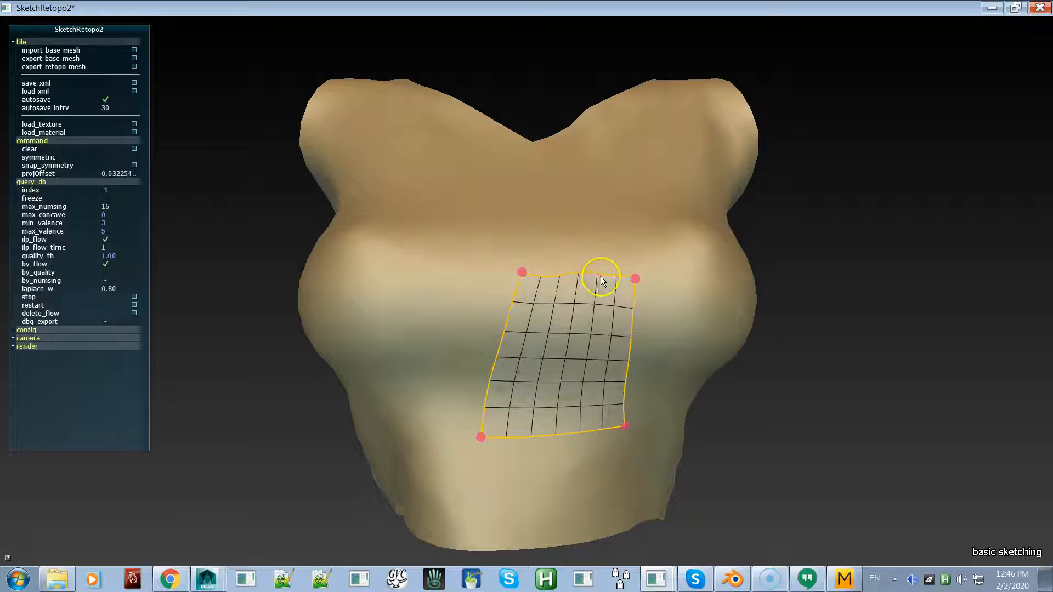
pyautogui.keyDown('shift'); pyautogui.moveTo(552, 279); pyautogui.dragTo(618, 259); pyautogui.keyUp('shift')
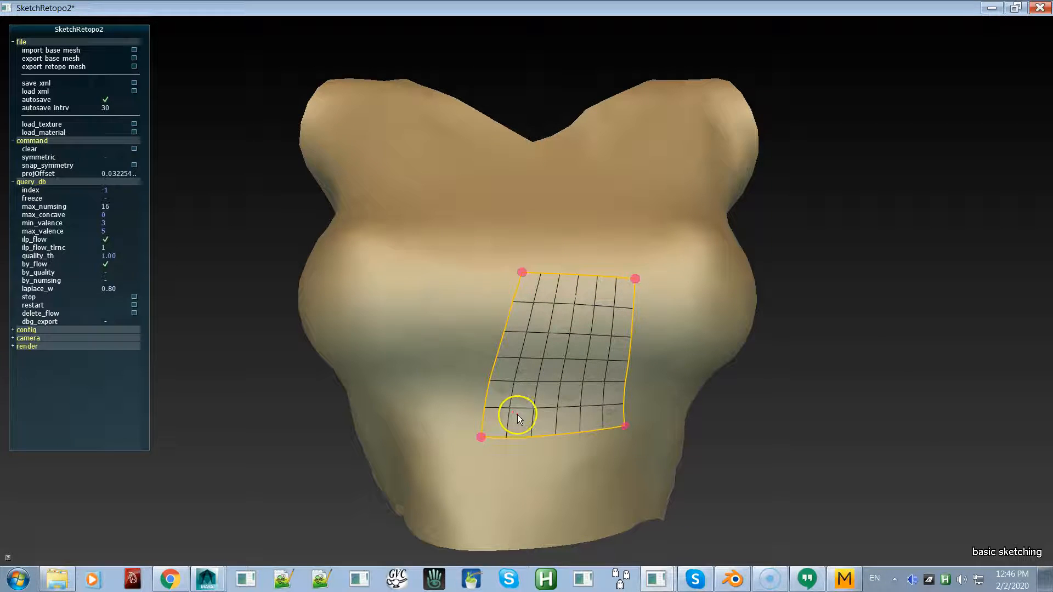
# Step: Enter edit topology mode and set the patch's upper and lower edges to 8 subdivisions
pyautogui.press('space')
pyautogui.keyDown('alt'); pyautogui.moveTo(732, 447); pyautogui.dragTo(649, 458); pyautogui.keyUp('alt')
pyautogui.press('space')
pyautogui.press('e')
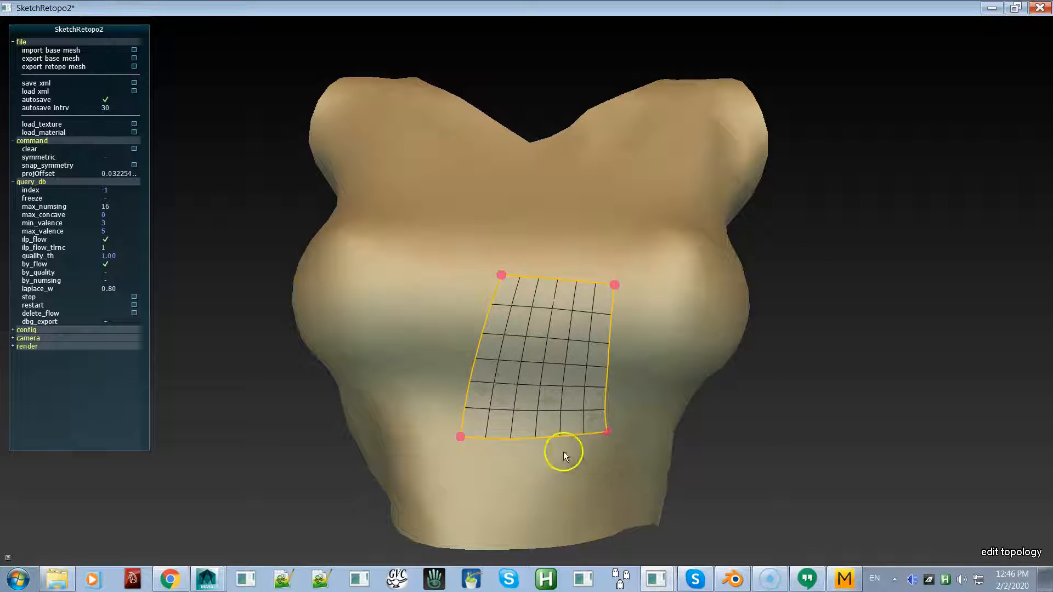
pyautogui.click(541, 440)
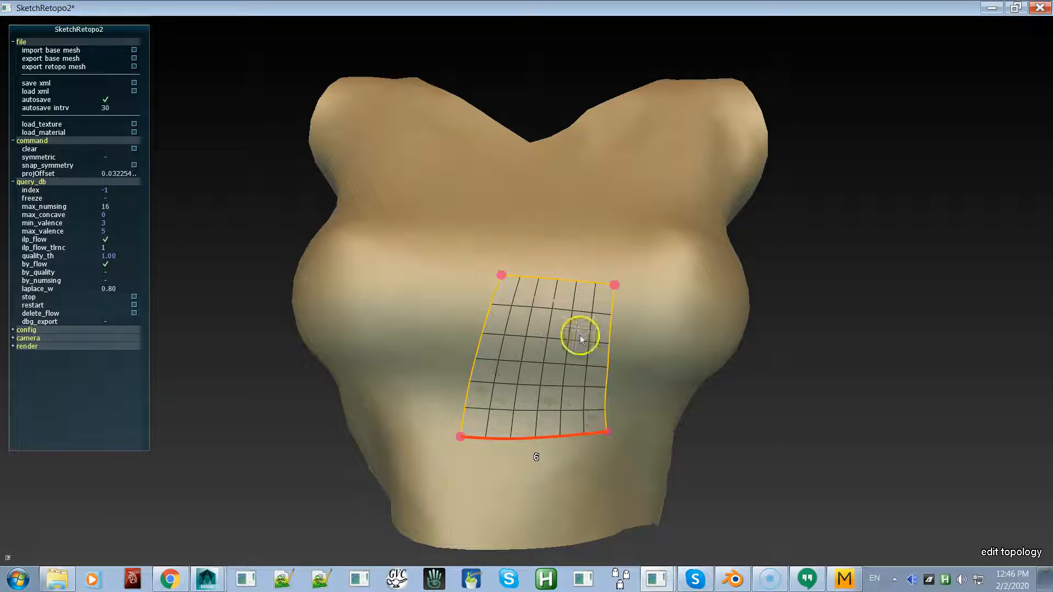
pyautogui.click(570, 282)
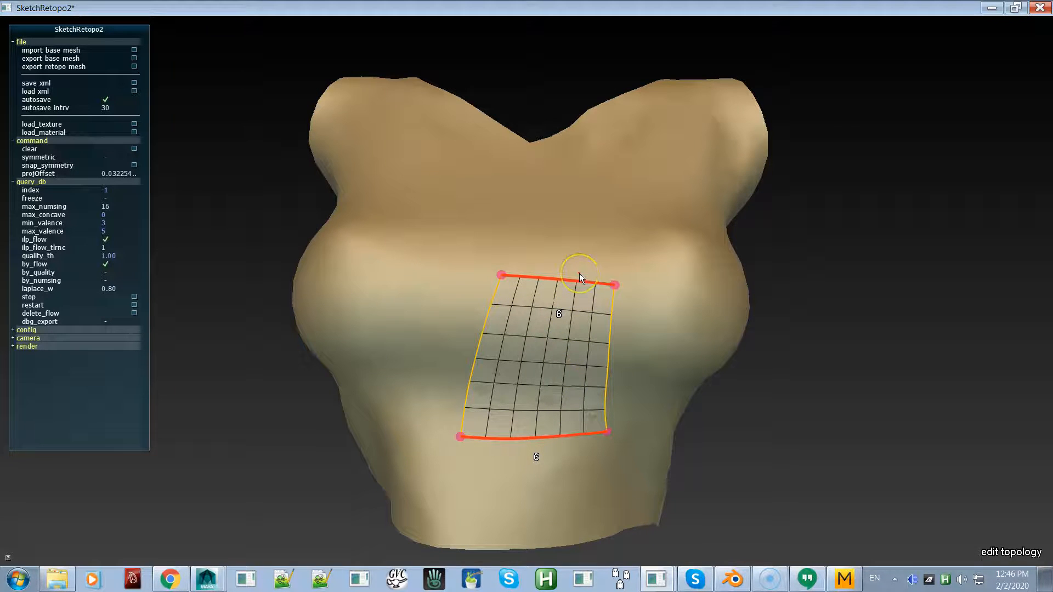
pyautogui.scroll(2, 579, 273)
pyautogui.click(579, 277)
pyautogui.click(576, 277)
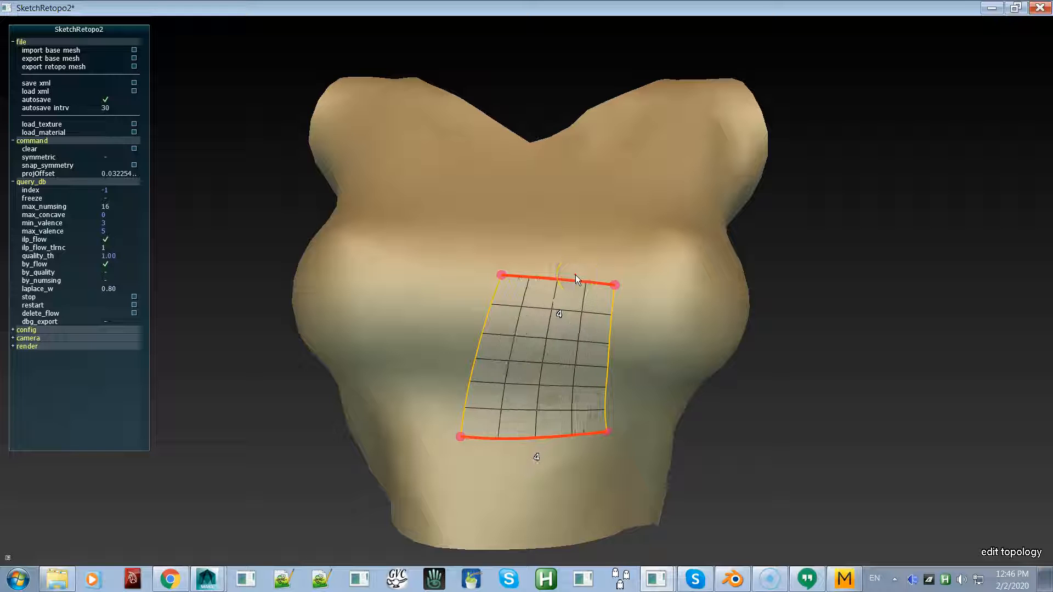
pyautogui.scroll(4, 575, 276)
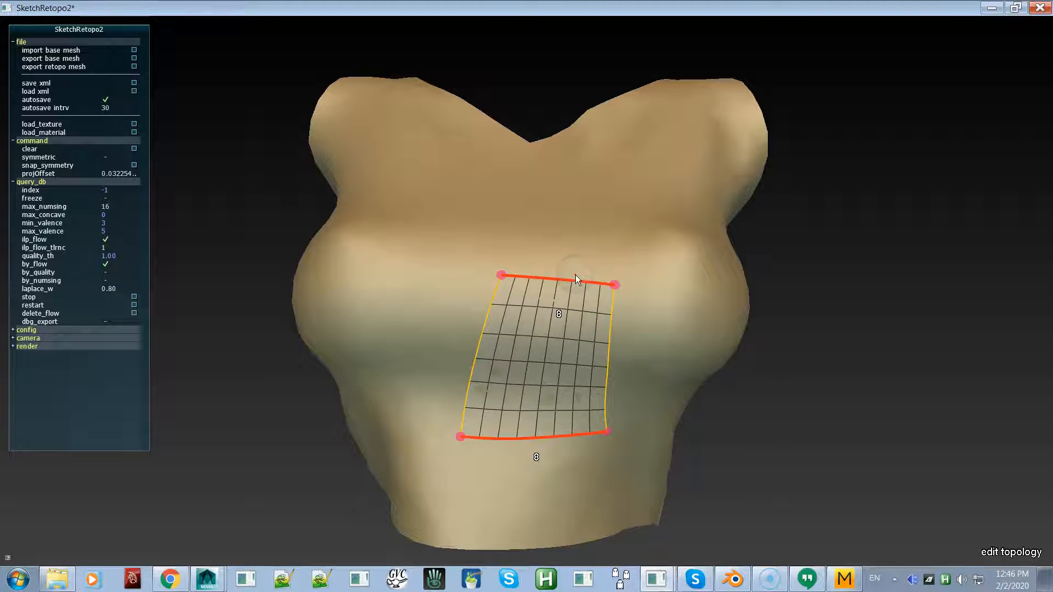
# Step: Reduce the subdivisions of the patch's upper and lower edges to 6
pyautogui.scroll(-1, 575, 278)
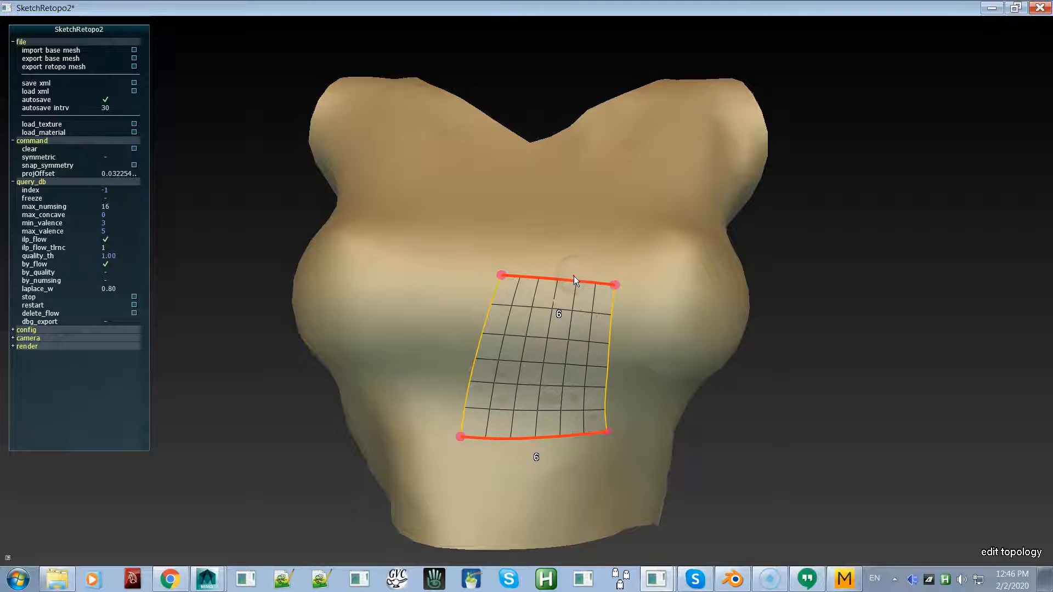
pyautogui.scroll(-2, 574, 279)
pyautogui.scroll(2, 573, 278)
pyautogui.scroll(1, 572, 279)
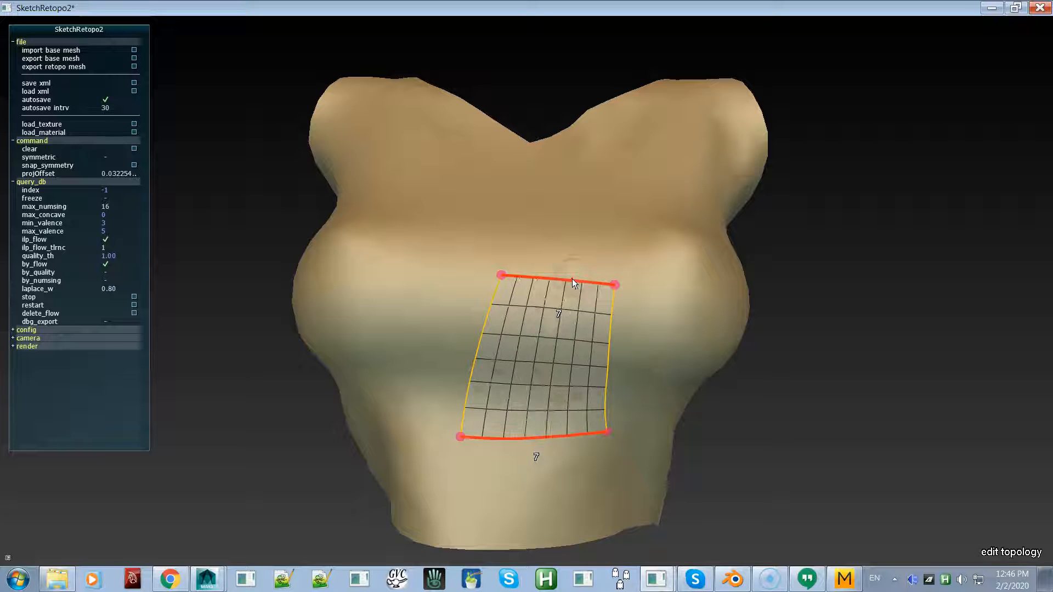
pyautogui.scroll(-1, 569, 281)
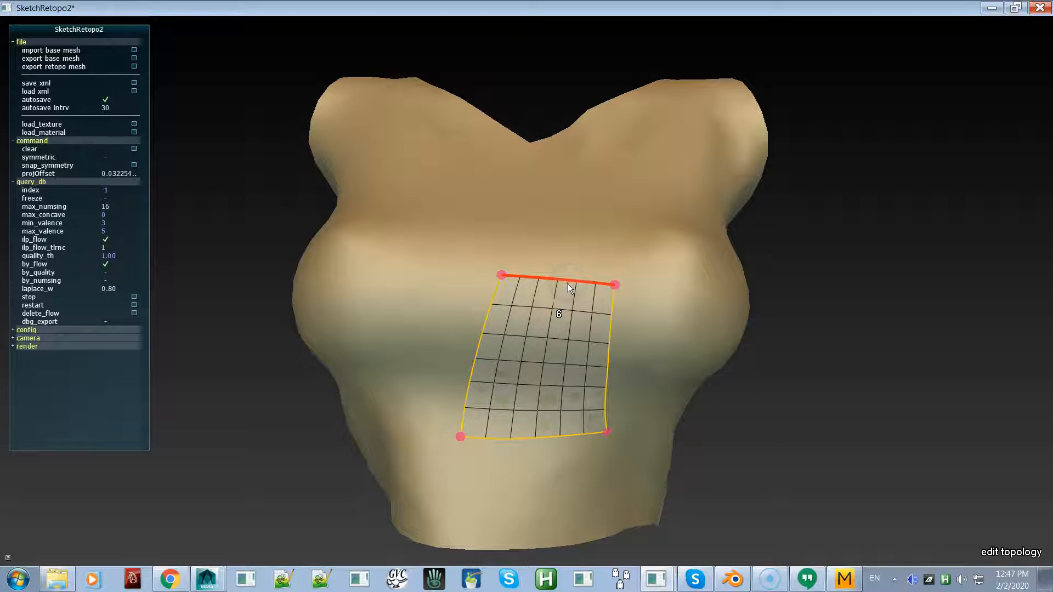
# Step: Try changing the subdivisions of the upper edge alone, and refill the patch with its quad grid
pyautogui.scroll(1, 567, 284)
pyautogui.click(583, 404)
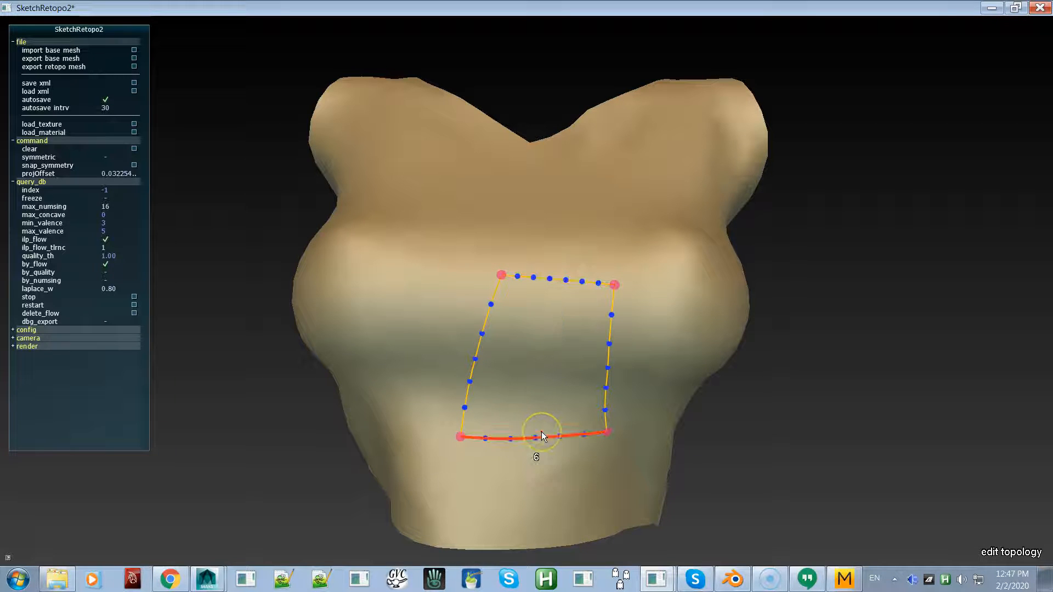
pyautogui.click(542, 362)
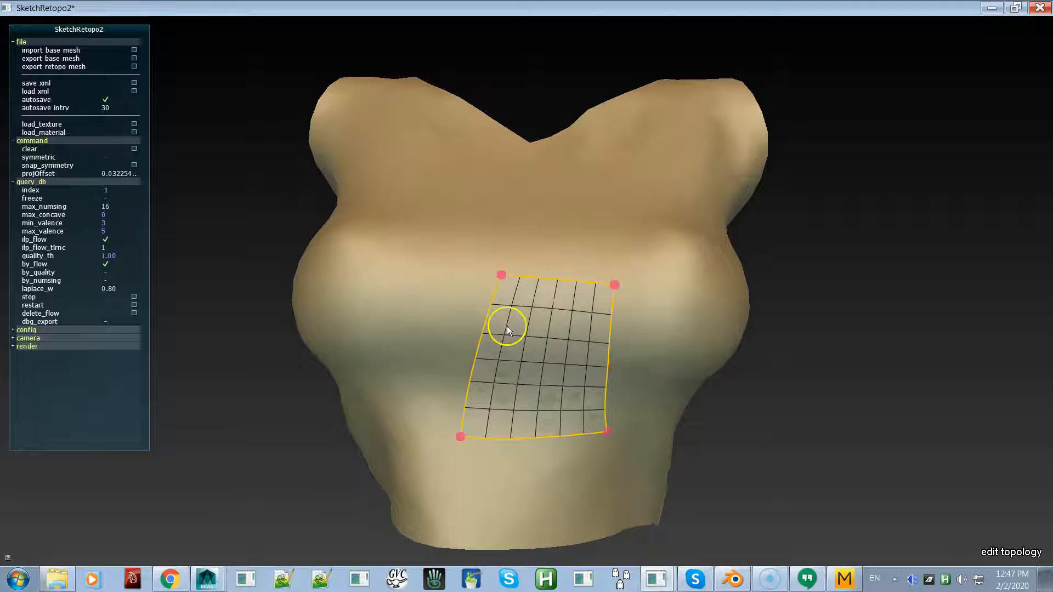
pyautogui.click(521, 432)
pyautogui.click(521, 433)
pyautogui.click(521, 398)
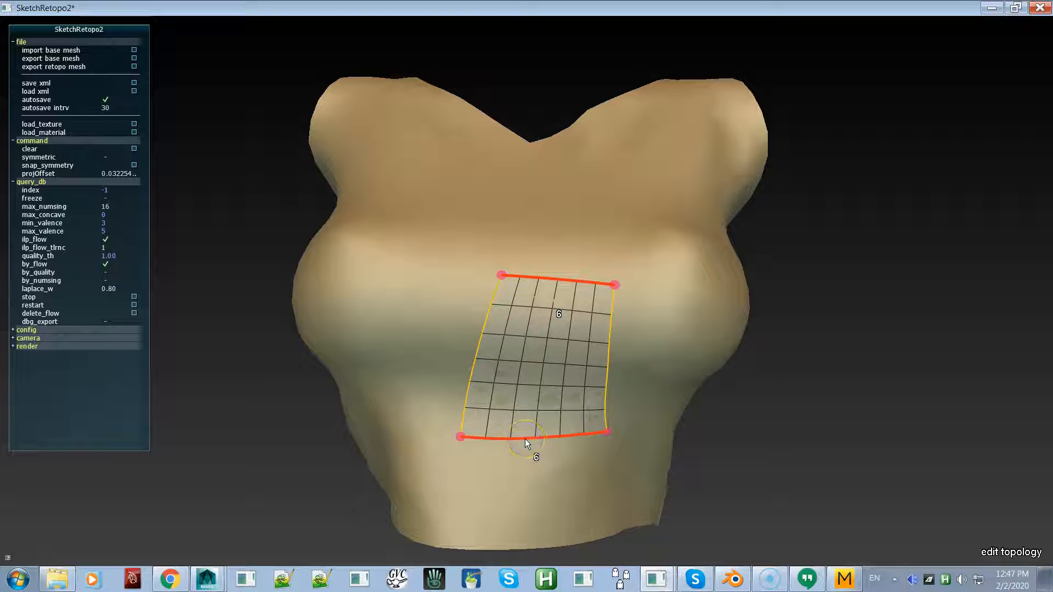
# Step: Set all four edges of the patch to 4 subdivisions
pyautogui.click(607, 356)
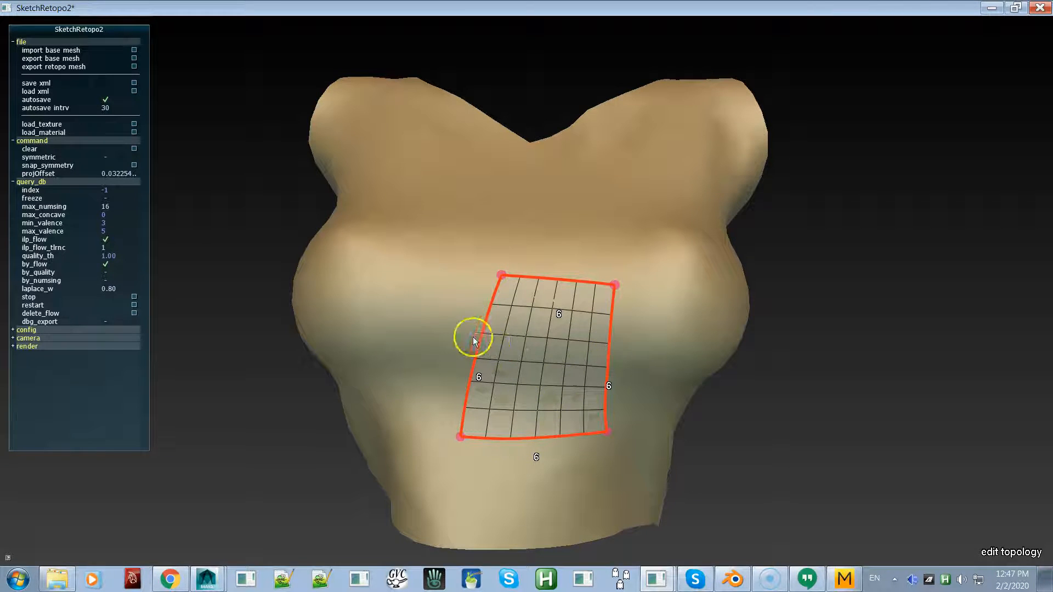
pyautogui.scroll(4, 541, 338)
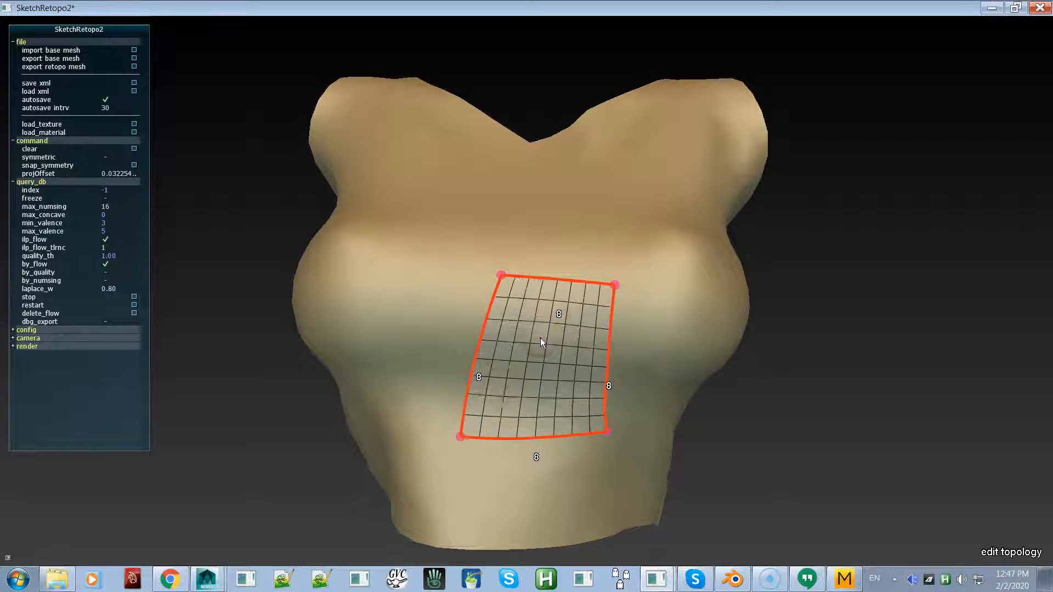
pyautogui.scroll(-6, 540, 337)
pyautogui.scroll(-2, 541, 338)
pyautogui.scroll(8, 541, 339)
pyautogui.scroll(-6, 540, 339)
pyautogui.scroll(-2, 541, 339)
pyautogui.scroll(2, 541, 339)
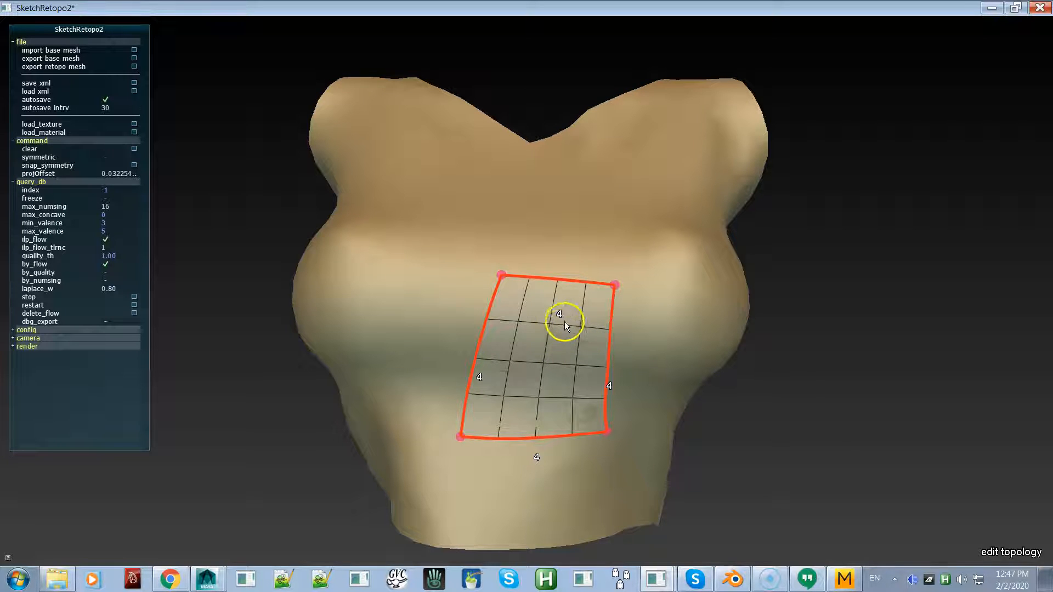
pyautogui.click(558, 320)
pyautogui.click(481, 386)
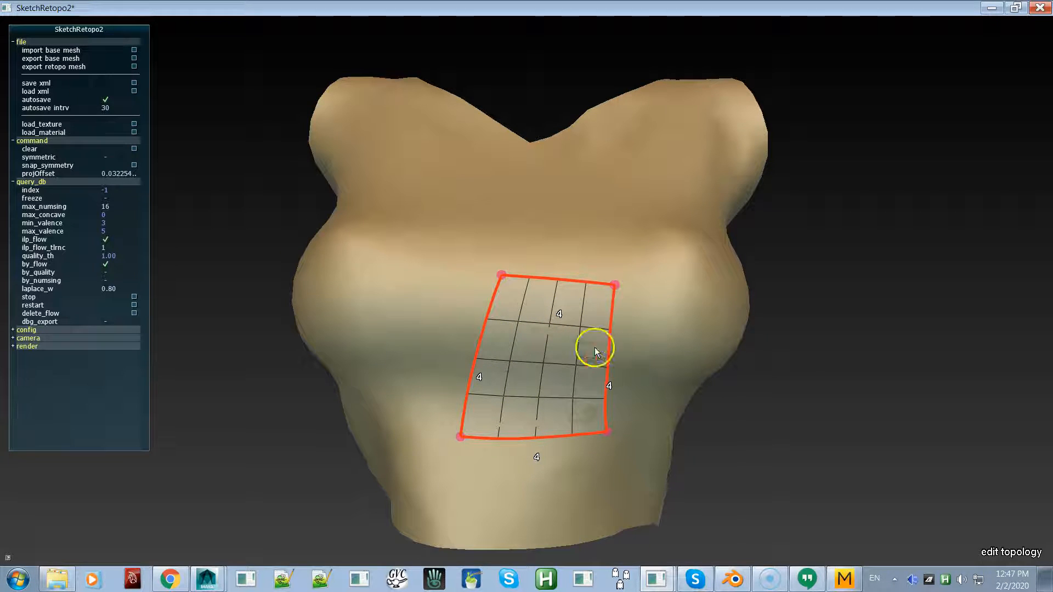
pyautogui.click(466, 436)
# Step: Enter deform curve mode, pull the middle of the patch's left edge outward and smooth the bulge
pyautogui.press('d')
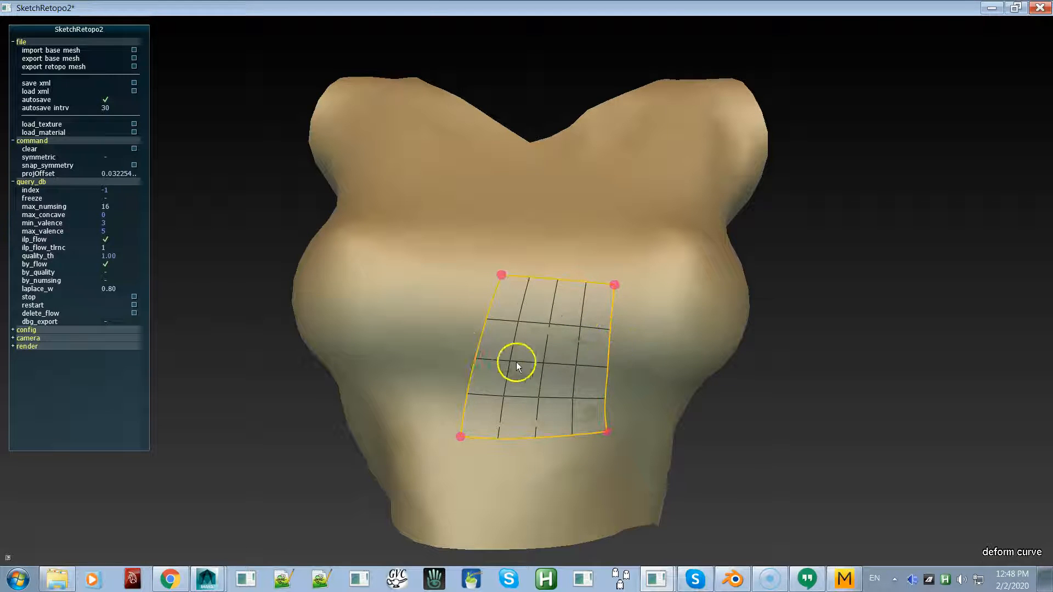
pyautogui.moveTo(486, 353); pyautogui.dragTo(389, 337)
pyautogui.moveTo(458, 313)
pyautogui.keyDown('shift'); pyautogui.mouseDown()
pyautogui.moveTo(424, 323)
pyautogui.moveTo(438, 331)
pyautogui.mouseUp(); pyautogui.keyUp('shift')
pyautogui.press('space')
pyautogui.press('space')
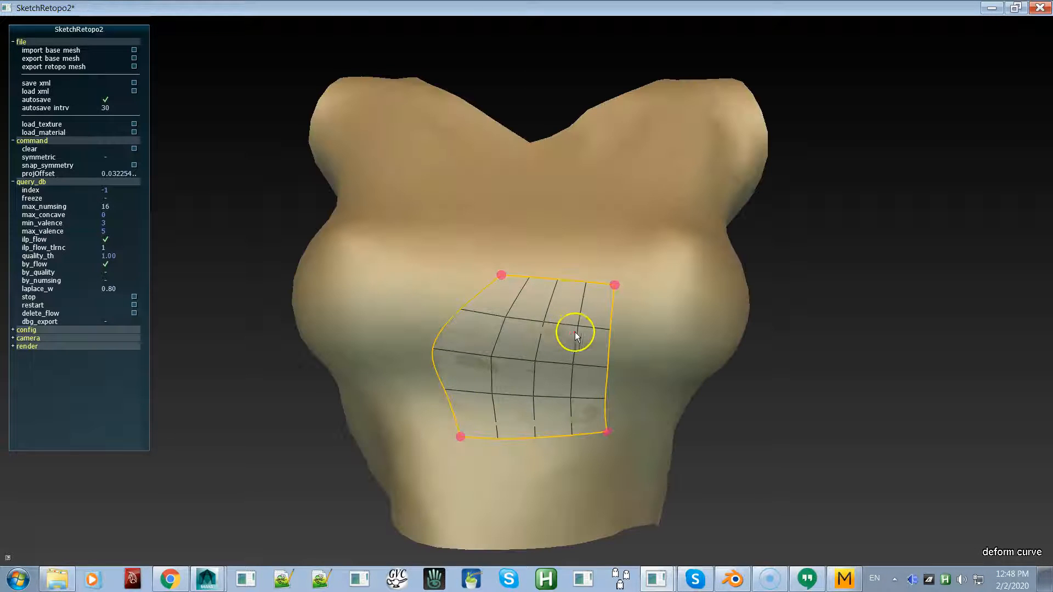
# Step: Try moving the patch's upper-left corner up and outward and smoothing the left edge's bulge
pyautogui.moveTo(499, 274); pyautogui.dragTo(443, 245)
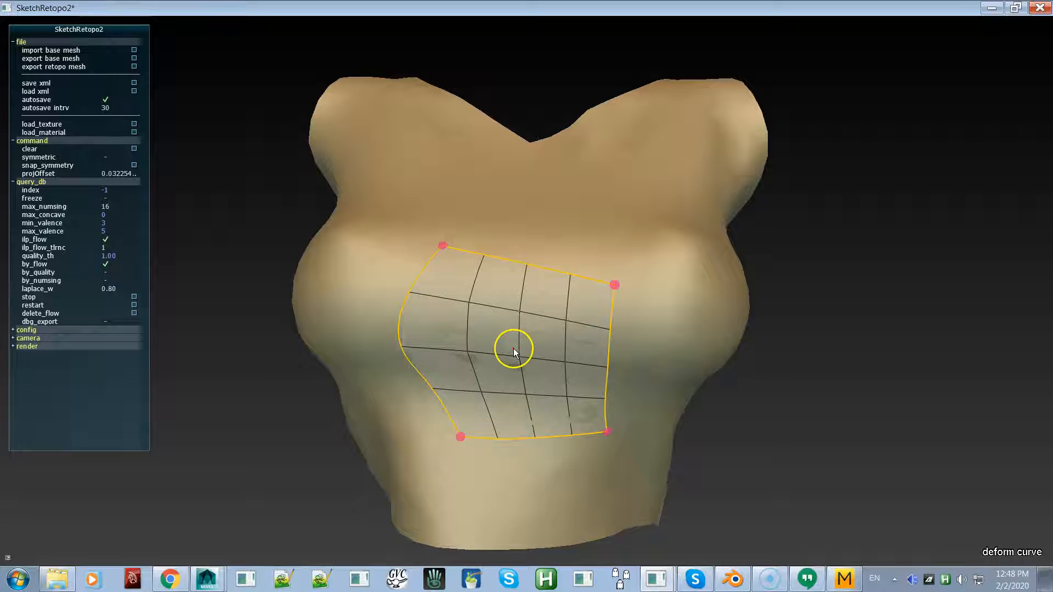
pyautogui.moveTo(404, 330); pyautogui.dragTo(486, 351)
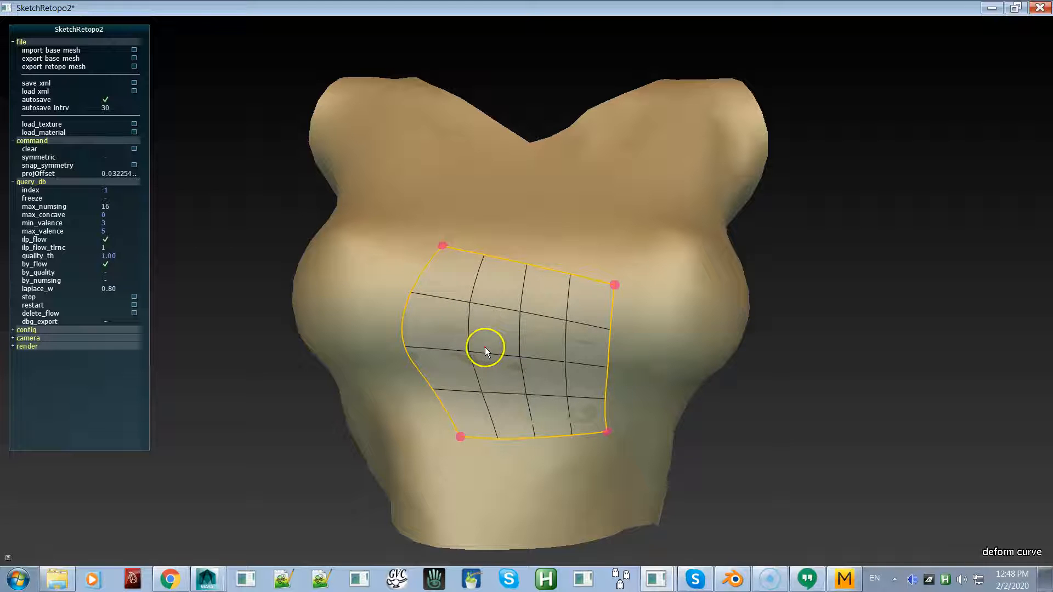
pyautogui.moveTo(413, 304); pyautogui.dragTo(469, 336)
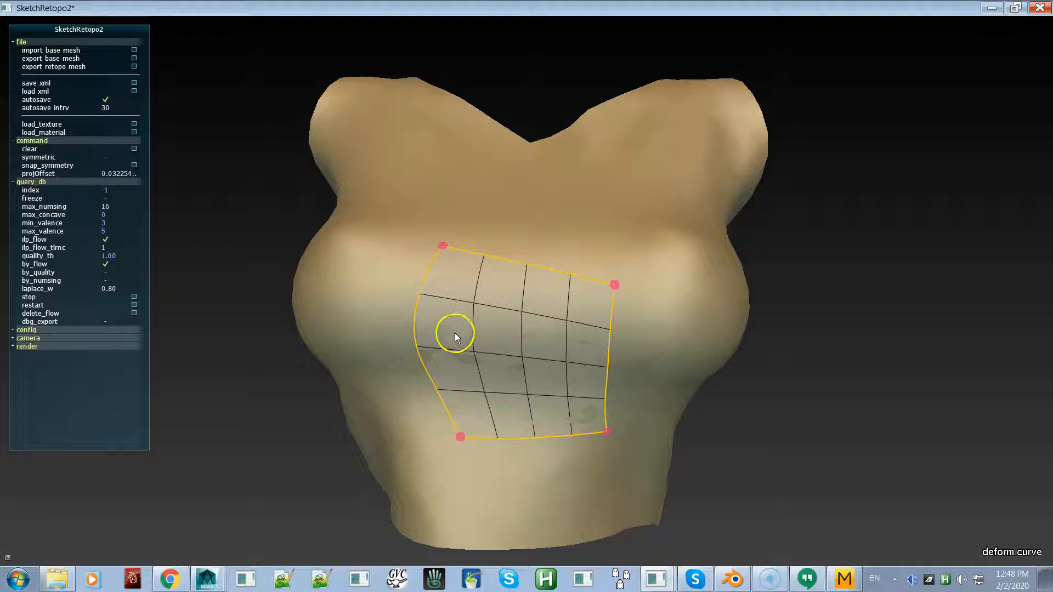
# Step: Switch to laser sketching and slice a near-vertical curve through the patch along the shirt's front
pyautogui.press('l')
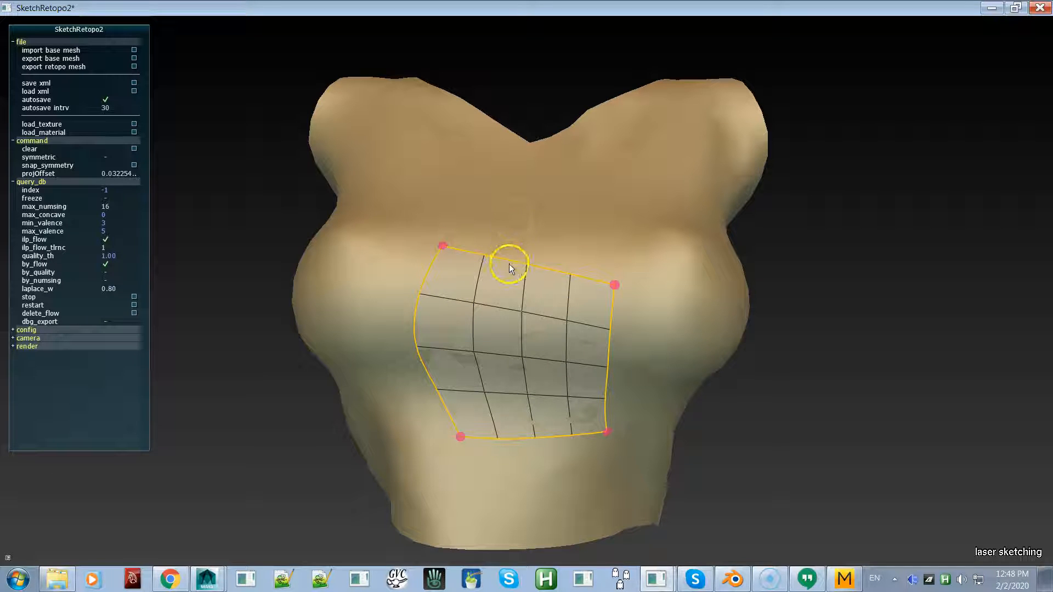
pyautogui.moveTo(508, 266)
pyautogui.mouseDown()
pyautogui.moveTo(501, 411)
pyautogui.moveTo(538, 463)
pyautogui.moveTo(518, 475)
pyautogui.mouseUp()
pyautogui.click(496, 302)
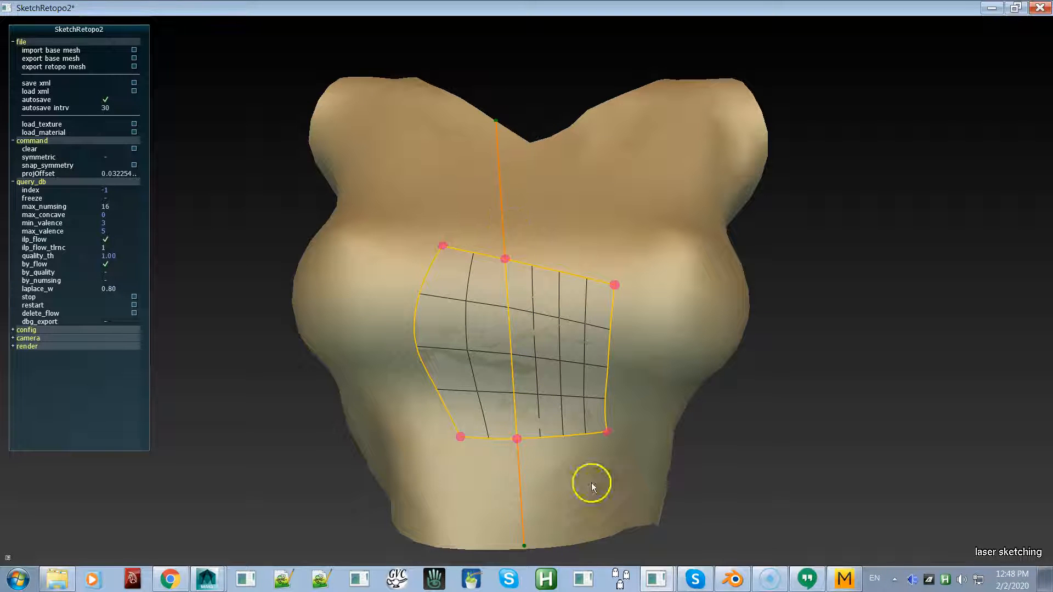
pyautogui.moveTo(593, 486)
pyautogui.mouseDown(button='middle')
pyautogui.moveTo(338, 467)
pyautogui.moveTo(554, 444)
pyautogui.moveTo(587, 478)
pyautogui.mouseUp(button='middle')
# Step: Undo the laser slice and the last corner and edge deformations of the patch
pyautogui.hotkey('ctrl', 'z')
pyautogui.hotkey('ctrl', 'z')
pyautogui.hotkey('ctrl', 'z')
pyautogui.hotkey('ctrl', 'z')
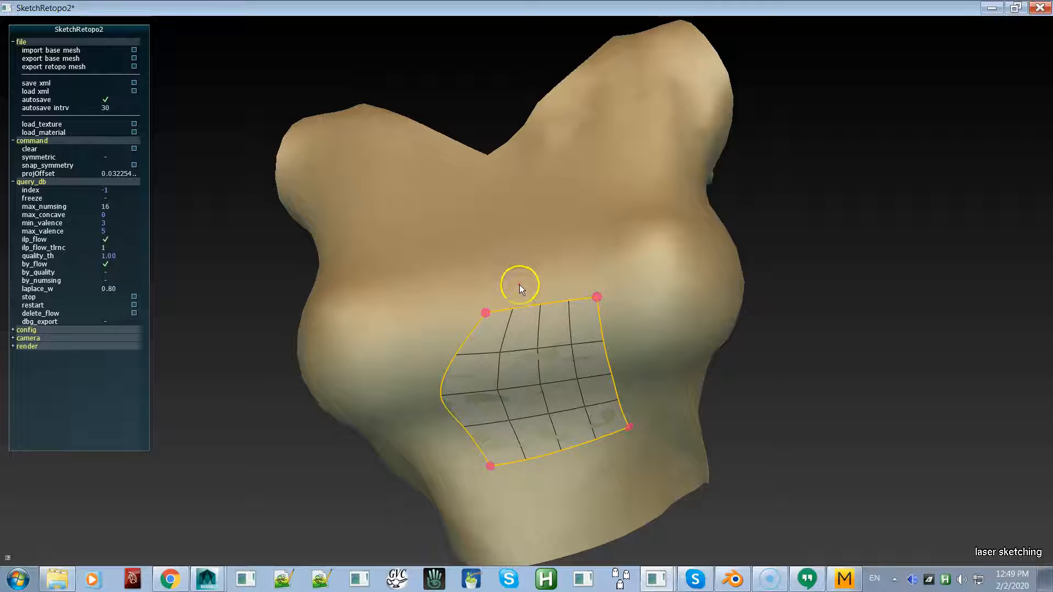
# Step: Try slicing laser curves through the patch, one near-vertical down its middle and one slanting across its upper part
pyautogui.moveTo(519, 285)
pyautogui.mouseDown()
pyautogui.moveTo(580, 419)
pyautogui.moveTo(581, 483)
pyautogui.mouseUp()
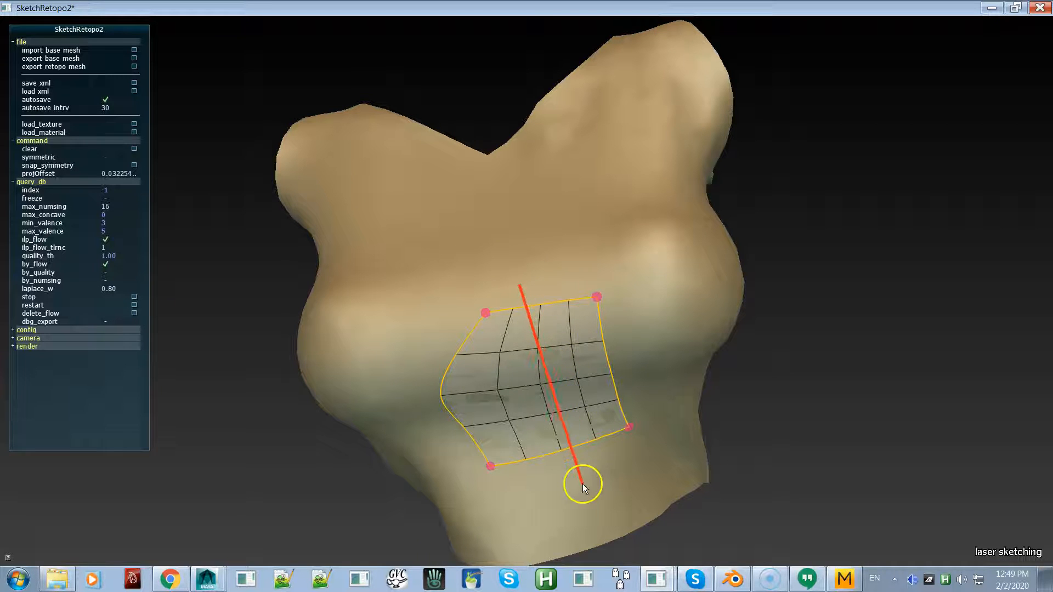
pyautogui.moveTo(518, 283); pyautogui.dragTo(552, 279)
pyautogui.moveTo(622, 317); pyautogui.dragTo(409, 379)
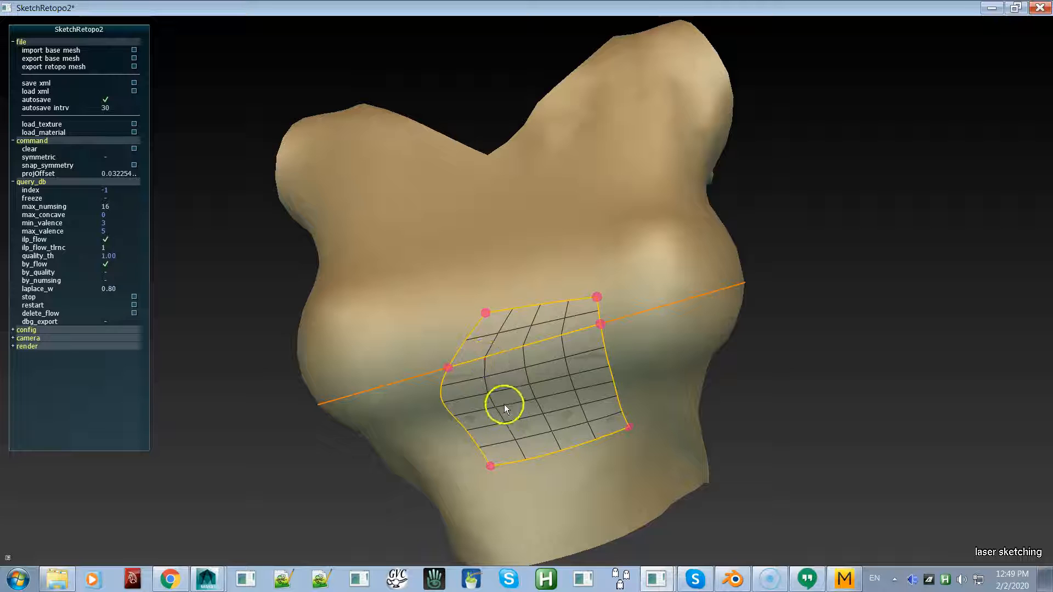
# Step: Undo the laser slice, the left edge's bulge and the patch's last subdivision increase
pyautogui.hotkey('ctrl', 'z')
pyautogui.hotkey('ctrl', 'z')
pyautogui.hotkey('ctrl', 'z')
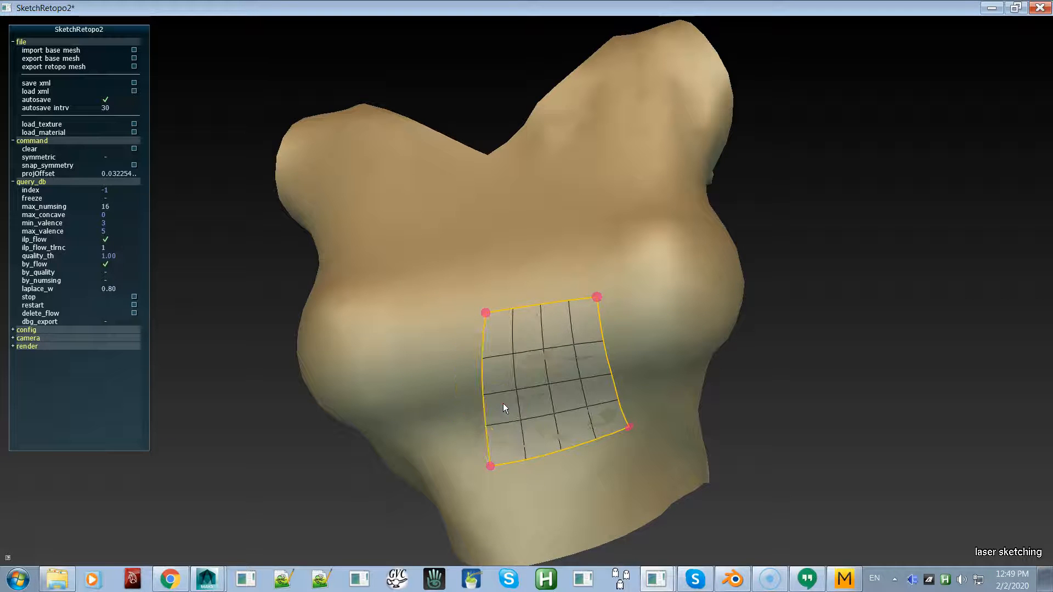
pyautogui.hotkey('ctrl', 'z')
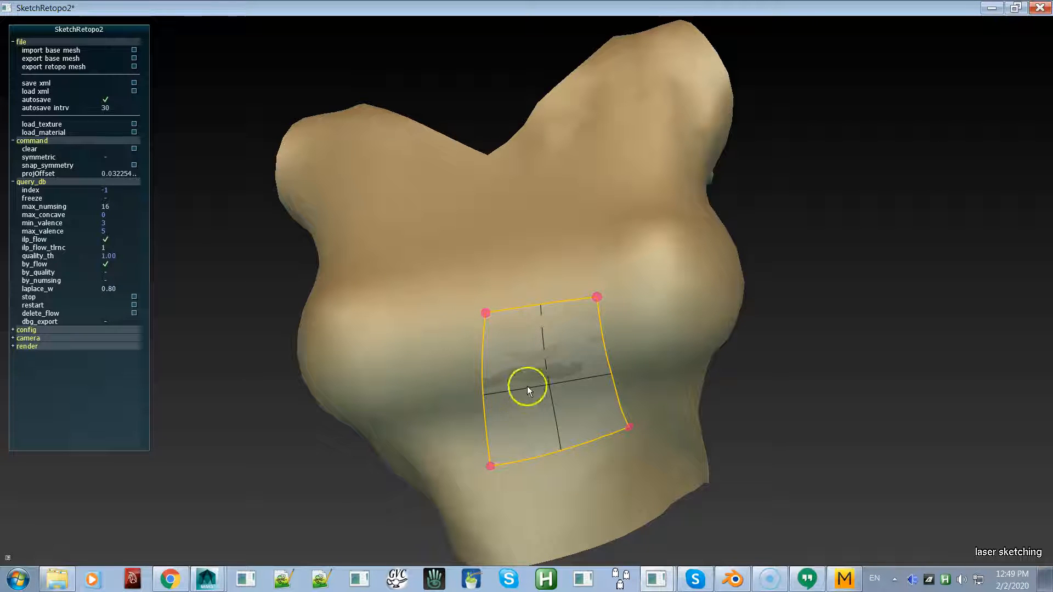
# Step: Switch to edit corner mode and try editing the patch's upper-right corner
pyautogui.press('c')
pyautogui.press('w')
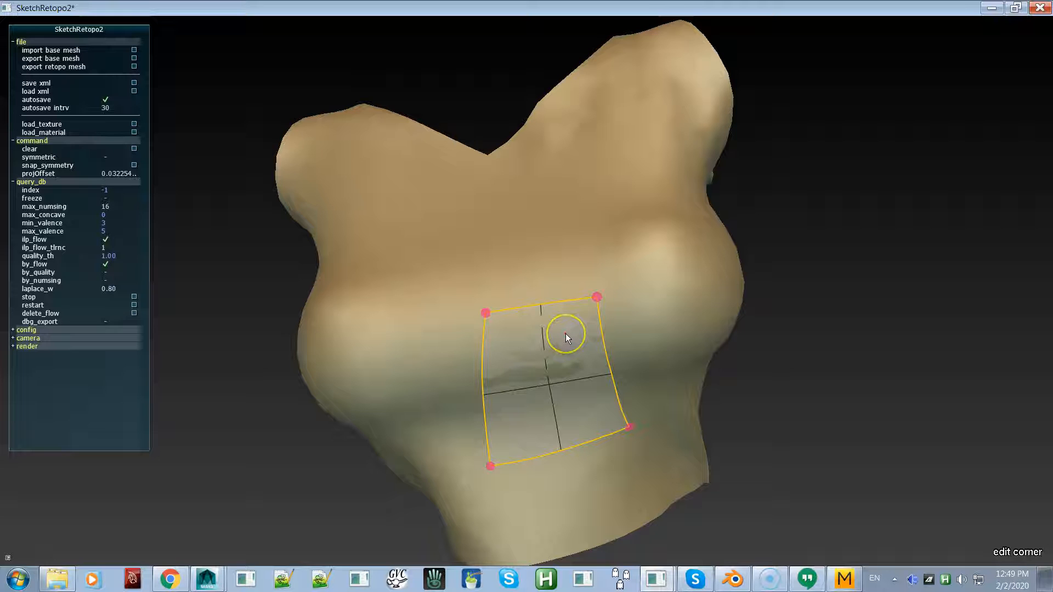
pyautogui.click(597, 314)
pyautogui.click(596, 297)
pyautogui.moveTo(578, 321); pyautogui.dragTo(590, 311)
pyautogui.keyDown('alt'); pyautogui.moveTo(594, 305); pyautogui.dragTo(768, 521, button='right'); pyautogui.keyUp('alt')
pyautogui.moveTo(627, 301); pyautogui.dragTo(630, 318)
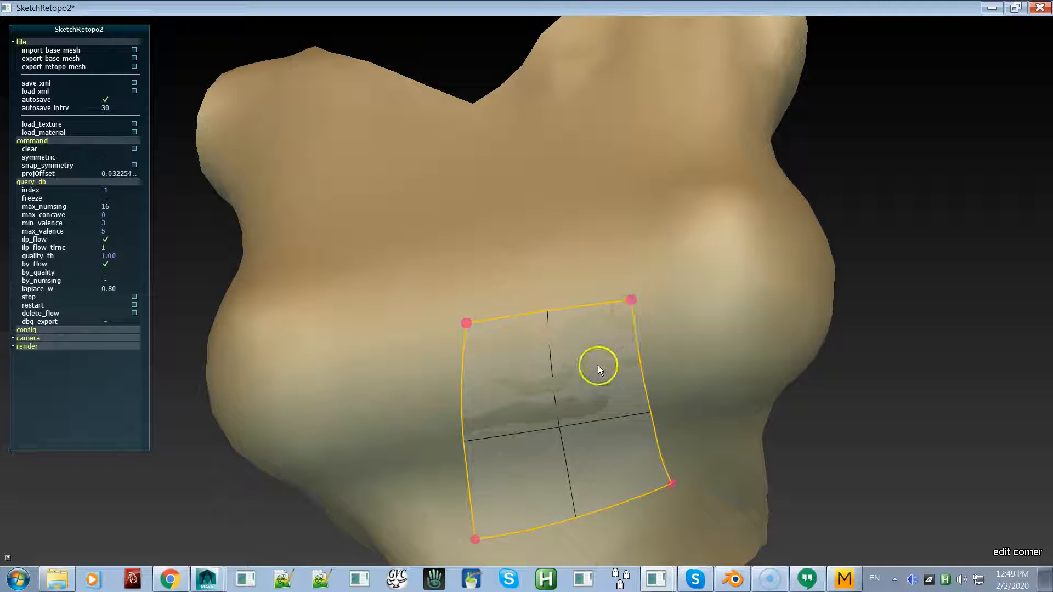
# Step: Switch to edit topology mode and raise the subdivisions of the patch's bottom edge to 6
pyautogui.moveTo(592, 356)
pyautogui.keyDown('alt'); pyautogui.mouseDown()
pyautogui.moveTo(541, 308)
pyautogui.moveTo(410, 306)
pyautogui.moveTo(463, 312)
pyautogui.moveTo(460, 298)
pyautogui.moveTo(487, 315)
pyautogui.moveTo(488, 302)
pyautogui.moveTo(343, 193)
pyautogui.mouseUp(); pyautogui.keyUp('alt')
pyautogui.keyDown('alt'); pyautogui.moveTo(462, 281); pyautogui.dragTo(436, 274); pyautogui.keyUp('alt')
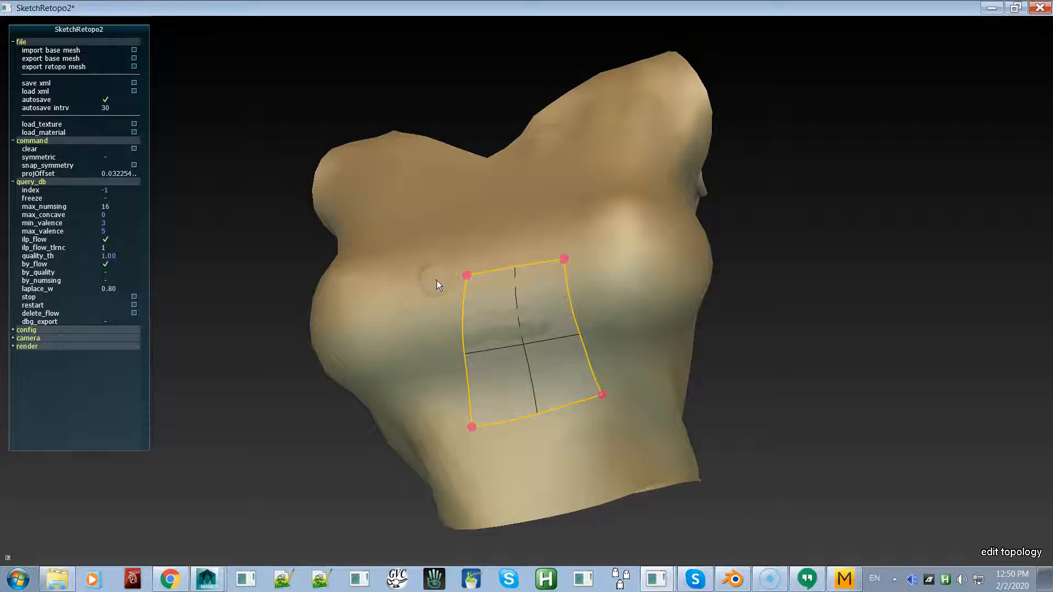
pyautogui.click(470, 327)
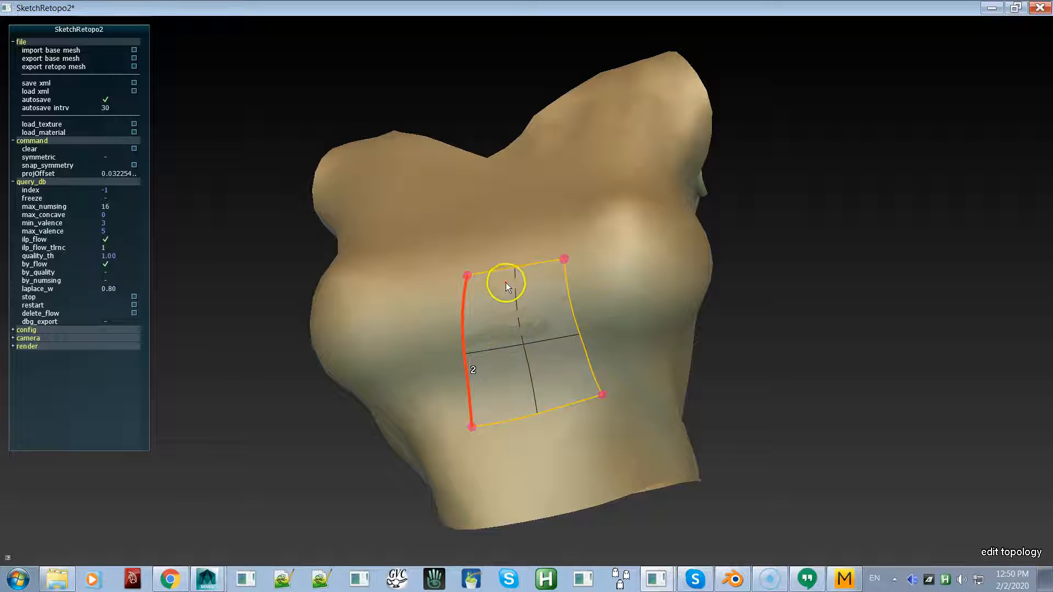
pyautogui.click(514, 271)
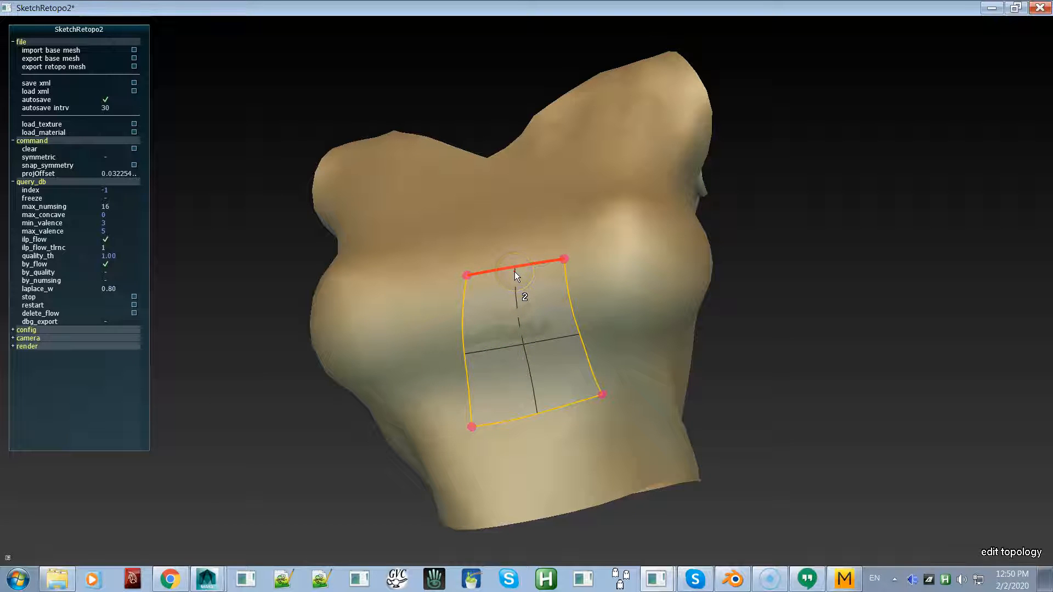
pyautogui.click(538, 419)
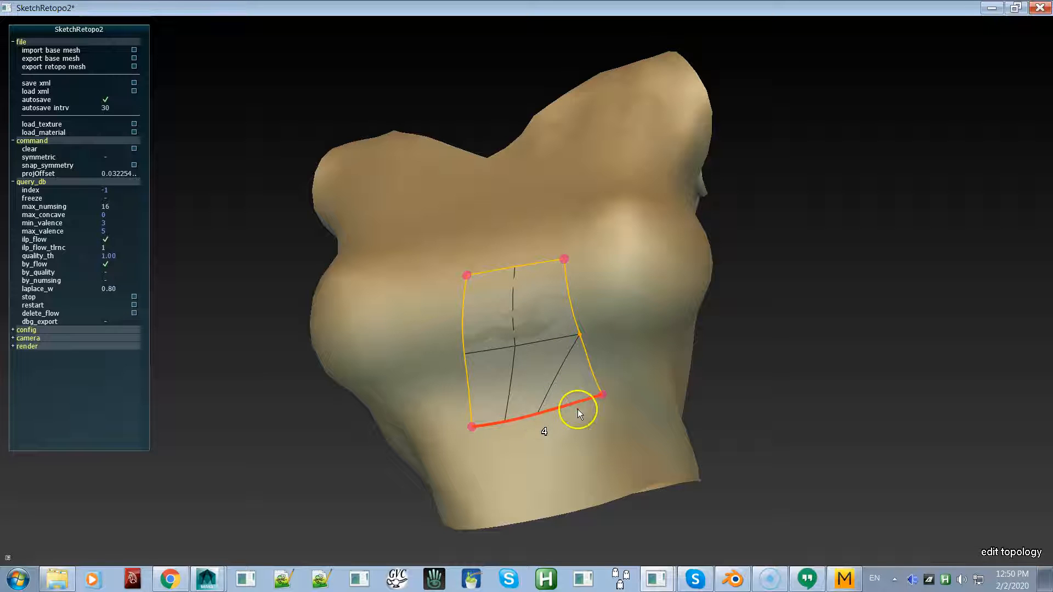
pyautogui.scroll(2, 568, 410)
# Step: Select the patch's left and right edges together, set both to 8 subdivisions and clear the edge selection
pyautogui.click(465, 343)
pyautogui.keyDown('shift'); pyautogui.click(583, 304); pyautogui.keyUp('shift')
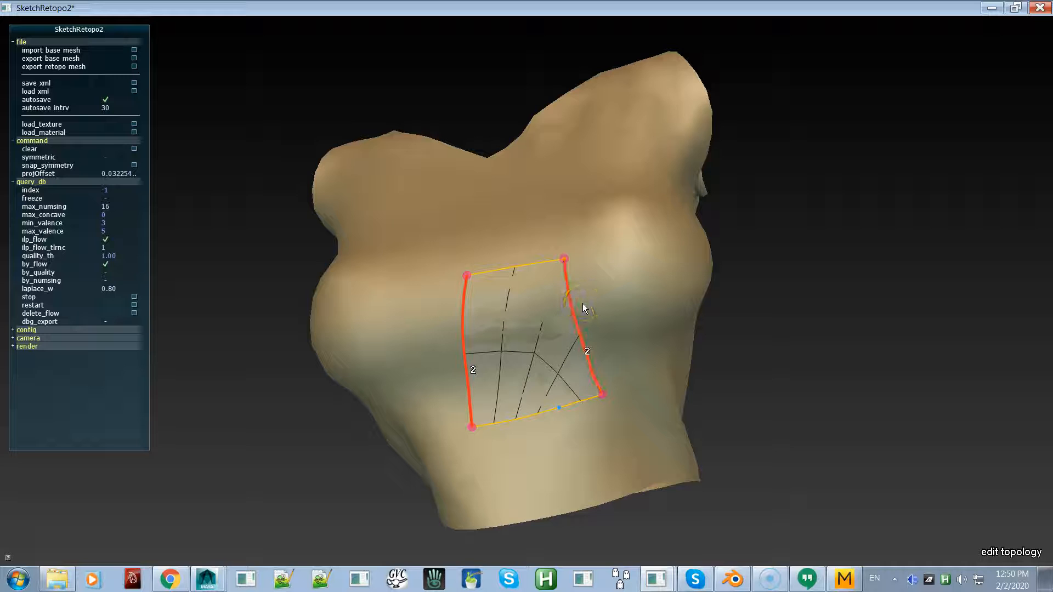
pyautogui.scroll(4, 582, 304)
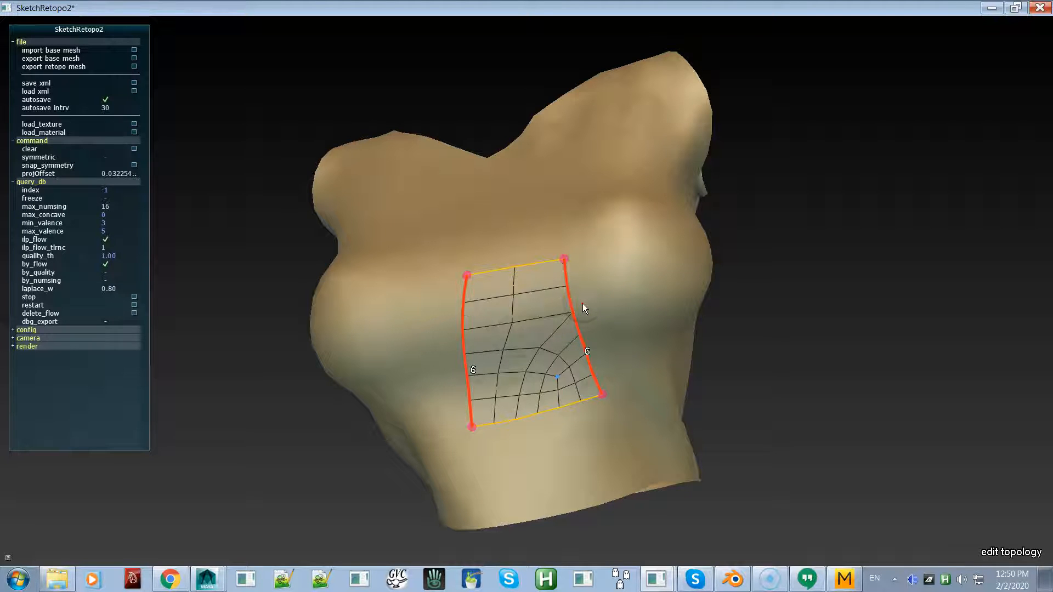
pyautogui.scroll(2, 582, 304)
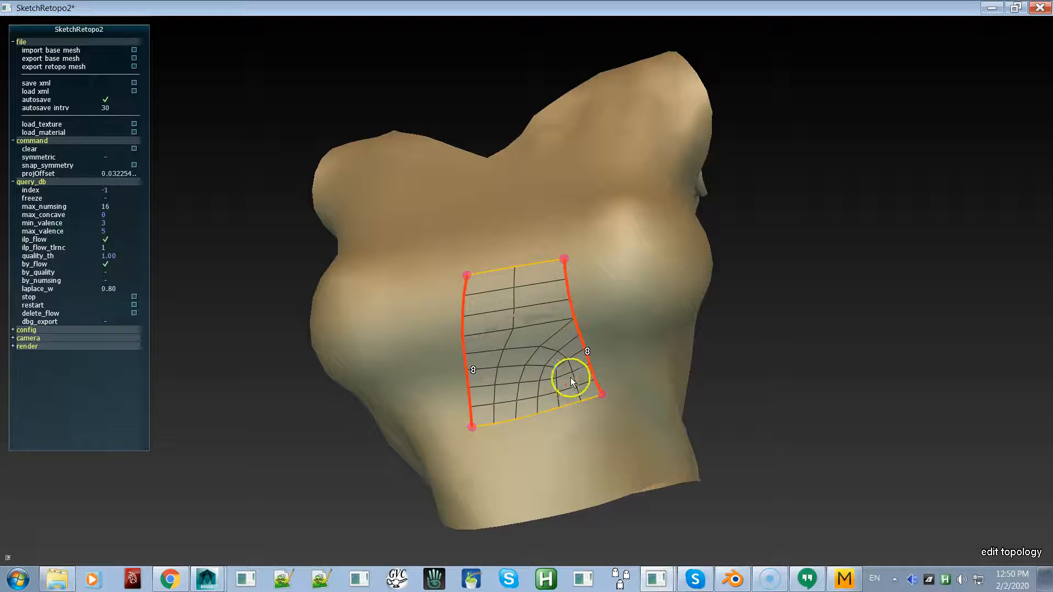
pyautogui.keyDown('alt'); pyautogui.moveTo(553, 363); pyautogui.dragTo(695, 515, button='right'); pyautogui.keyUp('alt')
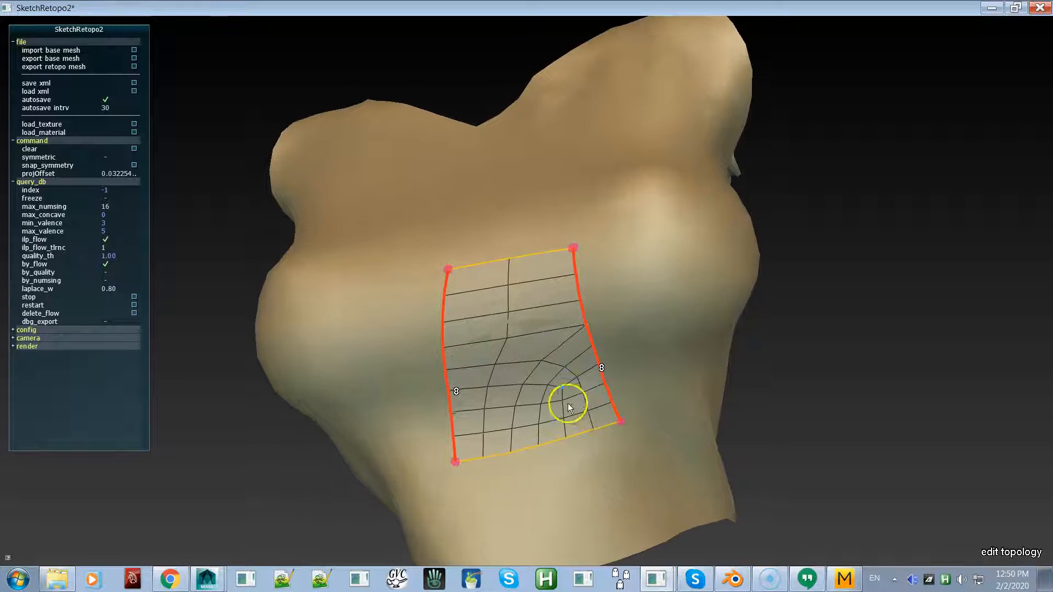
pyautogui.keyDown('alt'); pyautogui.moveTo(568, 403); pyautogui.dragTo(585, 333, button='middle'); pyautogui.keyUp('alt')
pyautogui.keyDown('alt'); pyautogui.moveTo(584, 333); pyautogui.dragTo(639, 408, button='right'); pyautogui.keyUp('alt')
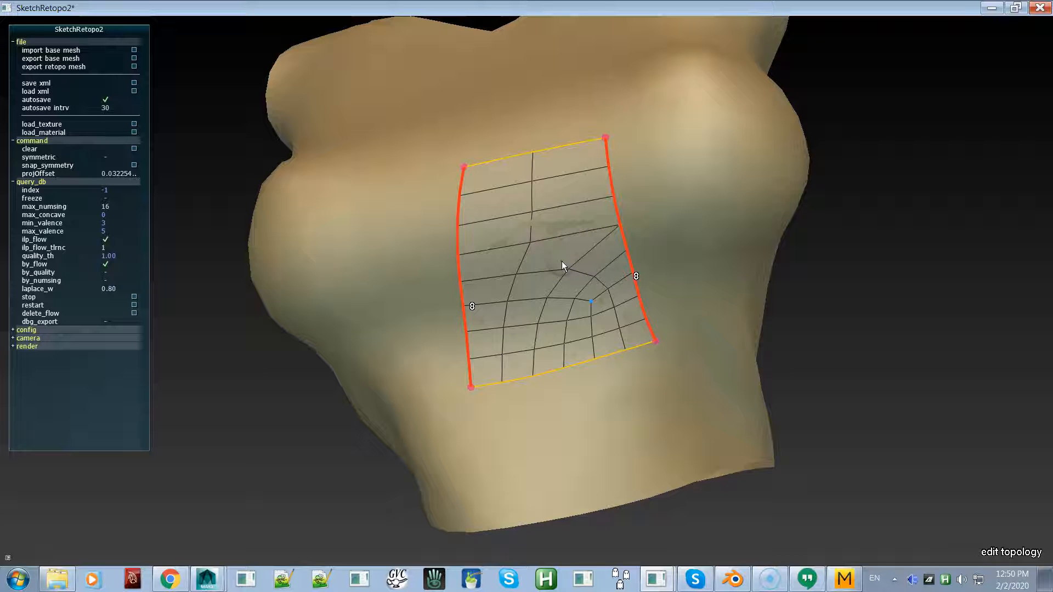
pyautogui.click(900, 192)
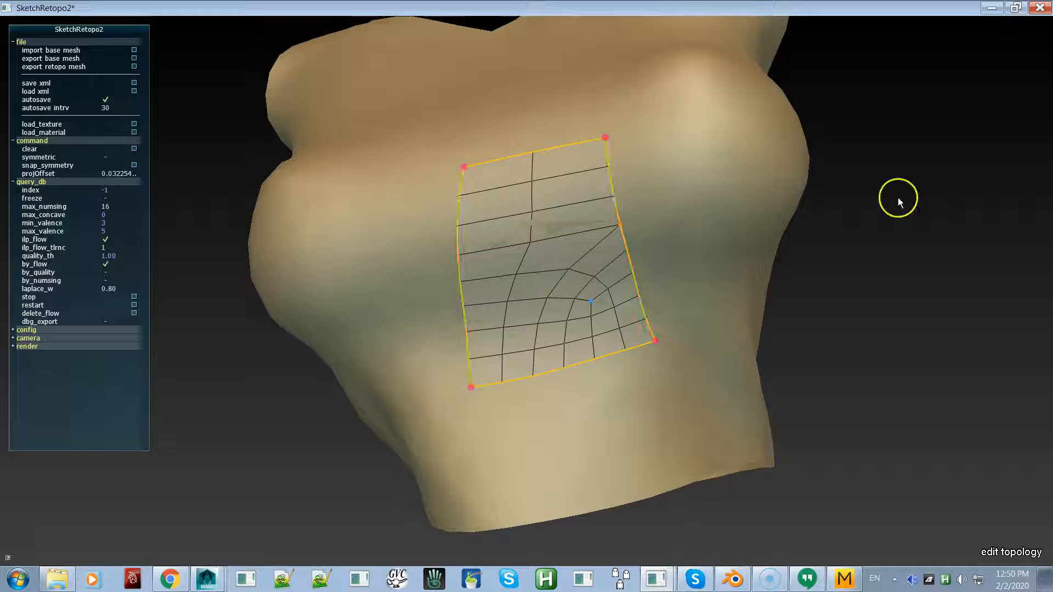
# Step: Shift the patch's interior quad pattern so its irregular vertices move up toward the patch's center and upper middle
pyautogui.click(547, 266)
pyautogui.moveTo(547, 261)
pyautogui.mouseDown()
pyautogui.moveTo(539, 300)
pyautogui.moveTo(524, 193)
pyautogui.moveTo(561, 174)
pyautogui.moveTo(508, 228)
pyautogui.mouseUp()
pyautogui.moveTo(465, 262)
pyautogui.mouseDown()
pyautogui.moveTo(478, 338)
pyautogui.moveTo(481, 235)
pyautogui.moveTo(468, 347)
pyautogui.moveTo(484, 238)
pyautogui.mouseUp()
pyautogui.moveTo(497, 280)
pyautogui.mouseDown()
pyautogui.moveTo(601, 260)
pyautogui.moveTo(461, 289)
pyautogui.moveTo(424, 331)
pyautogui.moveTo(535, 293)
pyautogui.moveTo(527, 199)
pyautogui.moveTo(473, 295)
pyautogui.moveTo(494, 227)
pyautogui.moveTo(489, 183)
pyautogui.mouseUp()
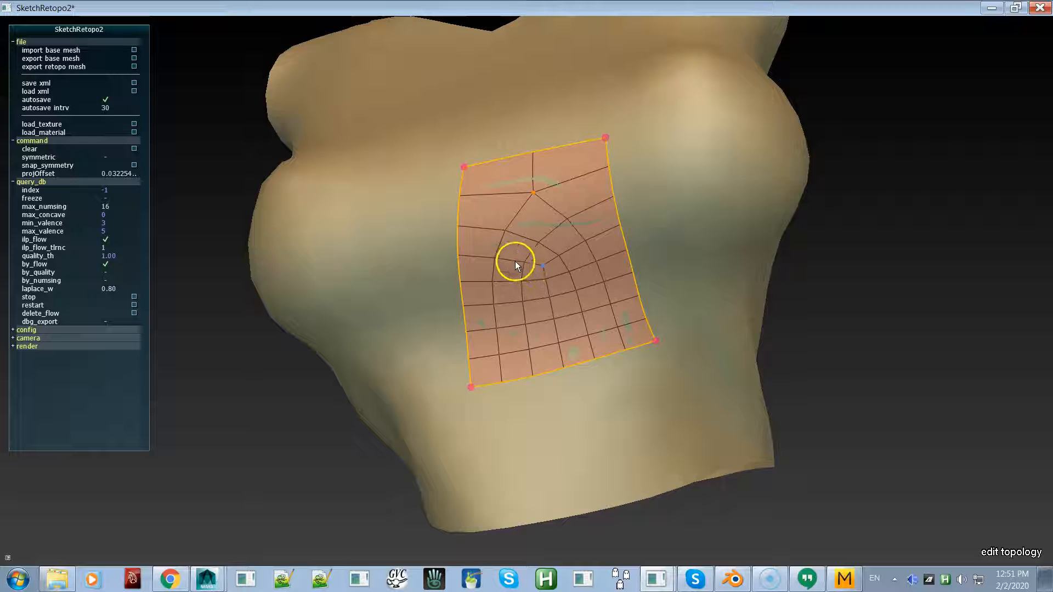
# Step: Switch to query database mode, select the patch and examine the database query options
pyautogui.press('q')
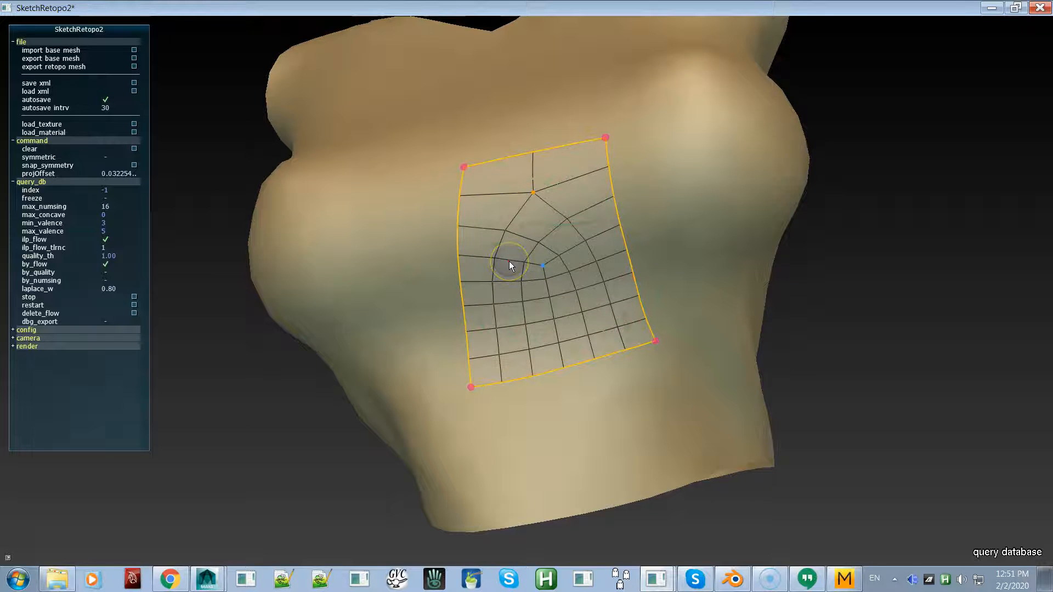
pyautogui.click(515, 265)
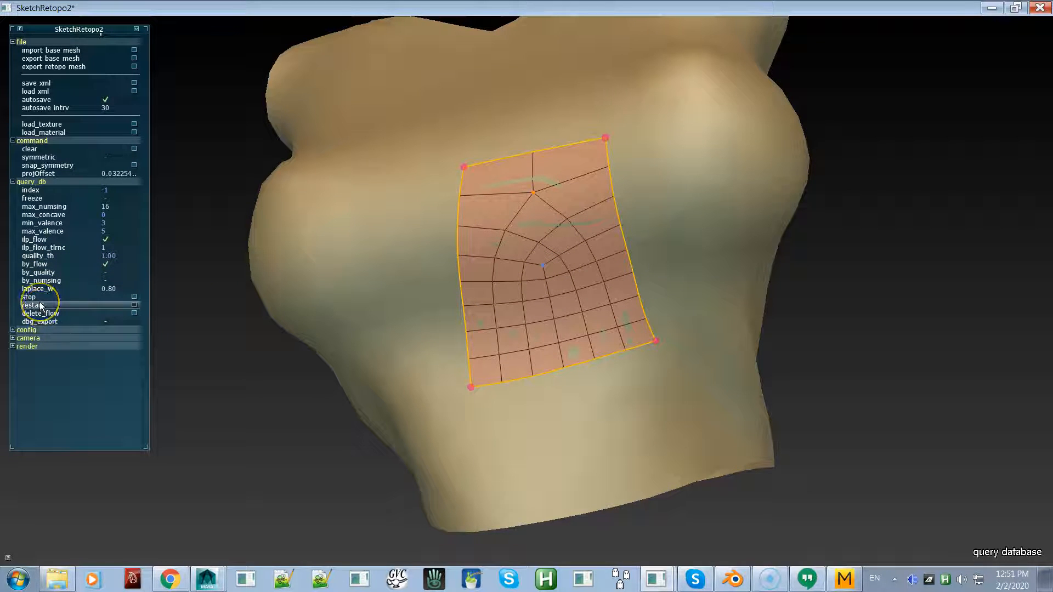
pyautogui.click(355, 381)
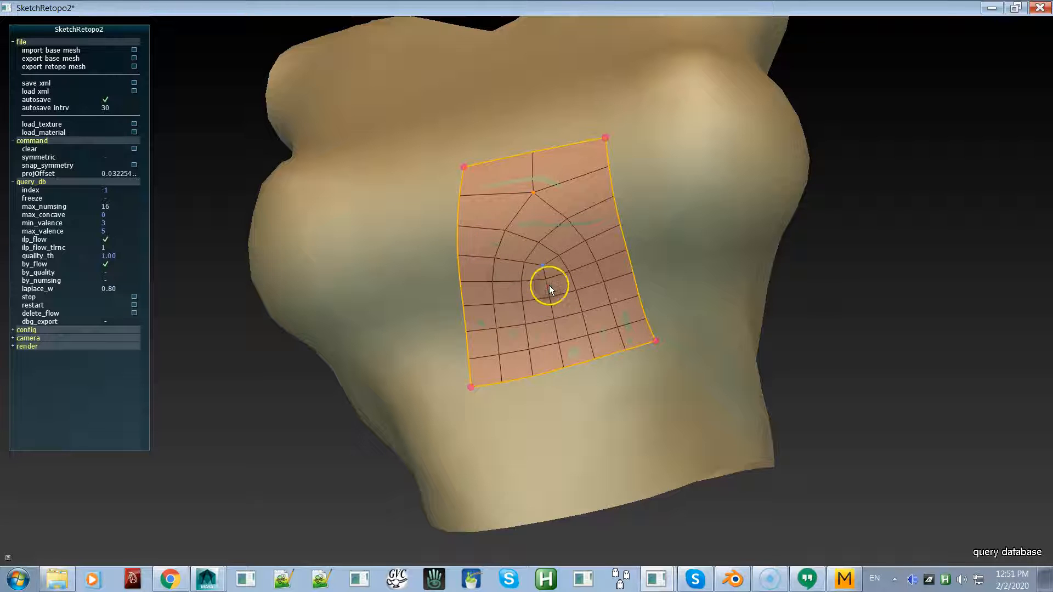
# Step: Switch to move vertex mode, hide the base mesh and nudge the vertices around the patch's center
pyautogui.press('v')
pyautogui.moveTo(546, 292)
pyautogui.mouseDown()
pyautogui.moveTo(541, 272)
pyautogui.moveTo(585, 245)
pyautogui.moveTo(533, 267)
pyautogui.moveTo(555, 267)
pyautogui.moveTo(569, 242)
pyautogui.moveTo(537, 267)
pyautogui.moveTo(565, 256)
pyautogui.moveTo(575, 285)
pyautogui.moveTo(539, 272)
pyautogui.moveTo(557, 245)
pyautogui.moveTo(533, 281)
pyautogui.mouseUp()
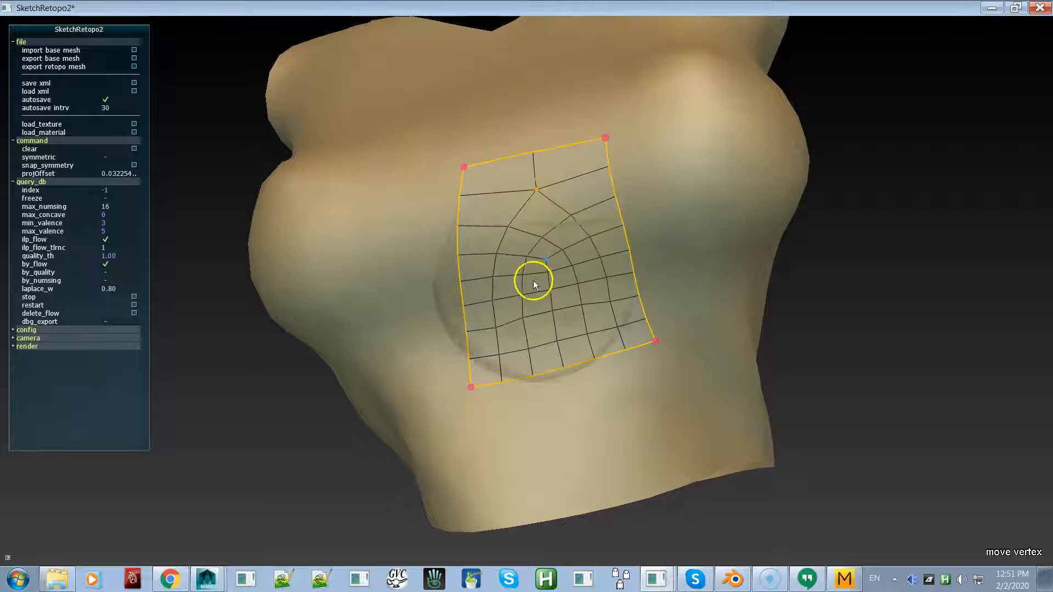
pyautogui.press('space')
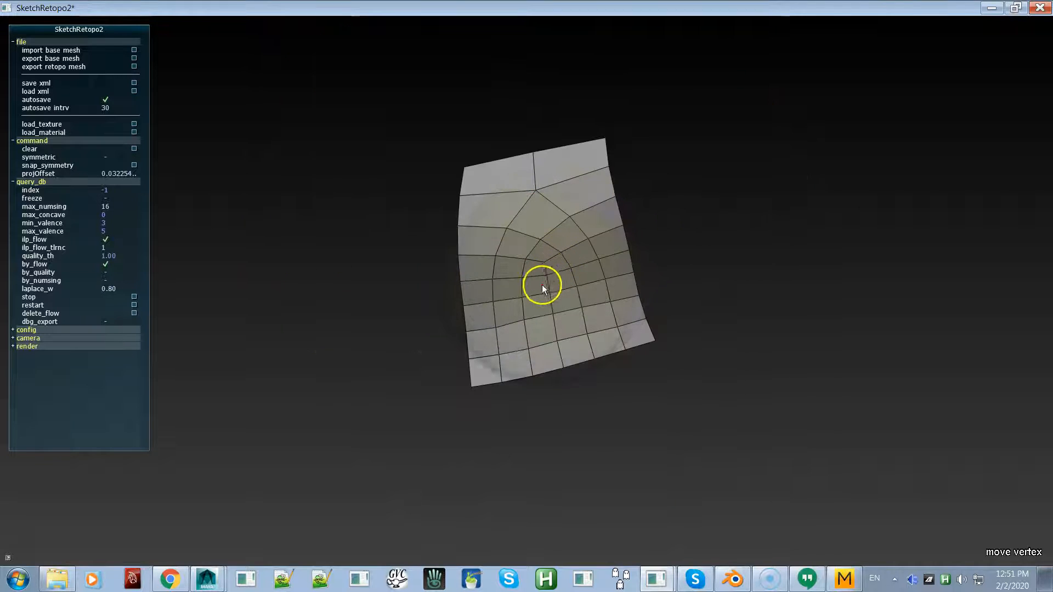
pyautogui.moveTo(538, 292)
pyautogui.mouseDown()
pyautogui.moveTo(561, 278)
pyautogui.moveTo(546, 301)
pyautogui.moveTo(571, 290)
pyautogui.moveTo(544, 271)
pyautogui.moveTo(559, 268)
pyautogui.moveTo(554, 284)
pyautogui.moveTo(593, 248)
pyautogui.moveTo(557, 255)
pyautogui.moveTo(601, 248)
pyautogui.moveTo(476, 303)
pyautogui.mouseUp()
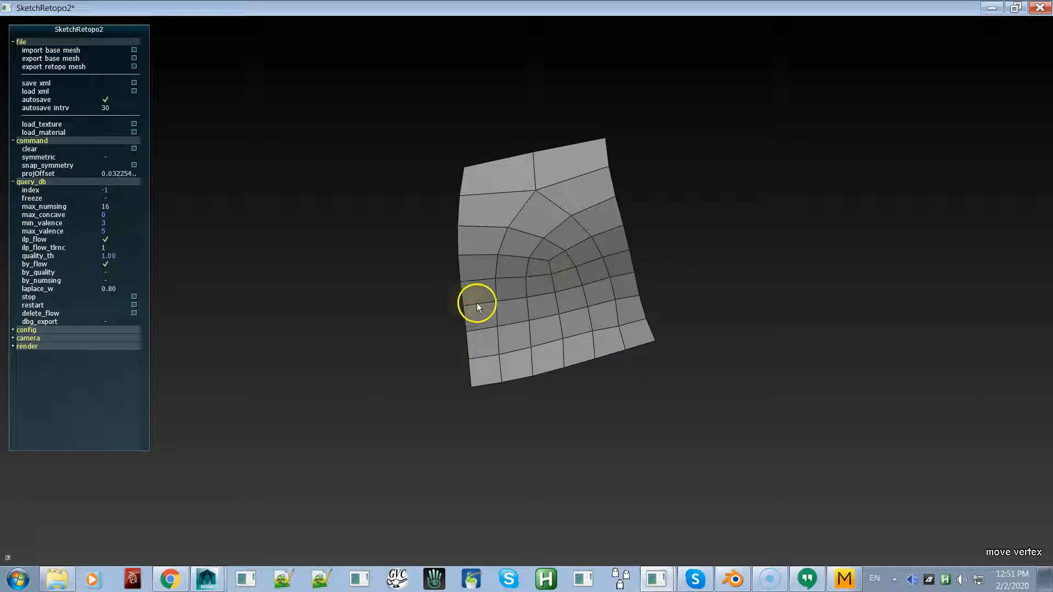
# Step: Pull the patch's central vertices upward, smooth the surrounding mesh and show the base mesh again
pyautogui.moveTo(542, 239); pyautogui.dragTo(542, 240)
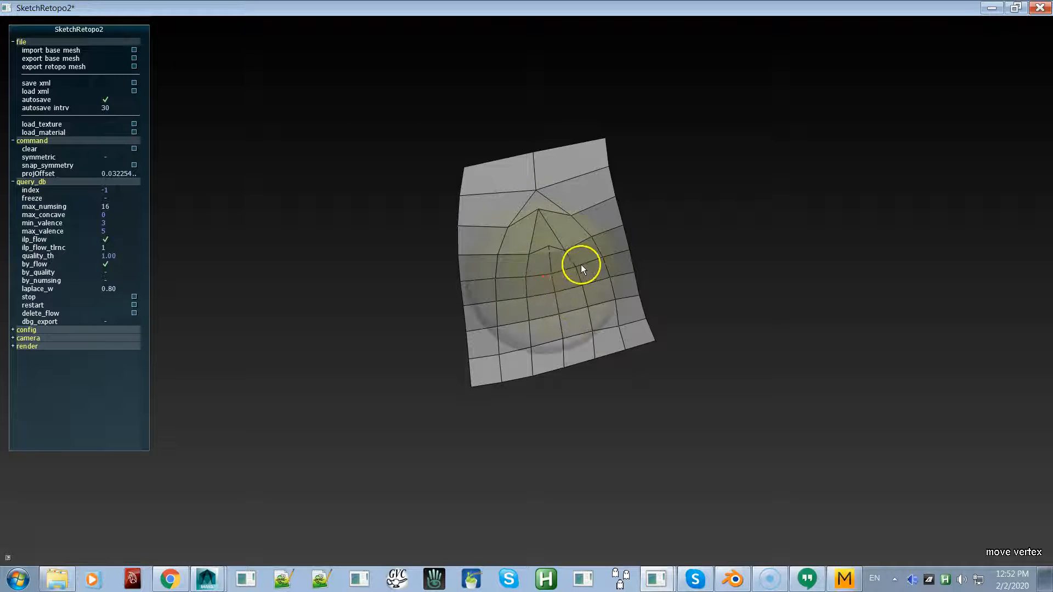
pyautogui.moveTo(545, 254)
pyautogui.mouseDown()
pyautogui.moveTo(533, 254)
pyautogui.moveTo(547, 247)
pyautogui.mouseUp()
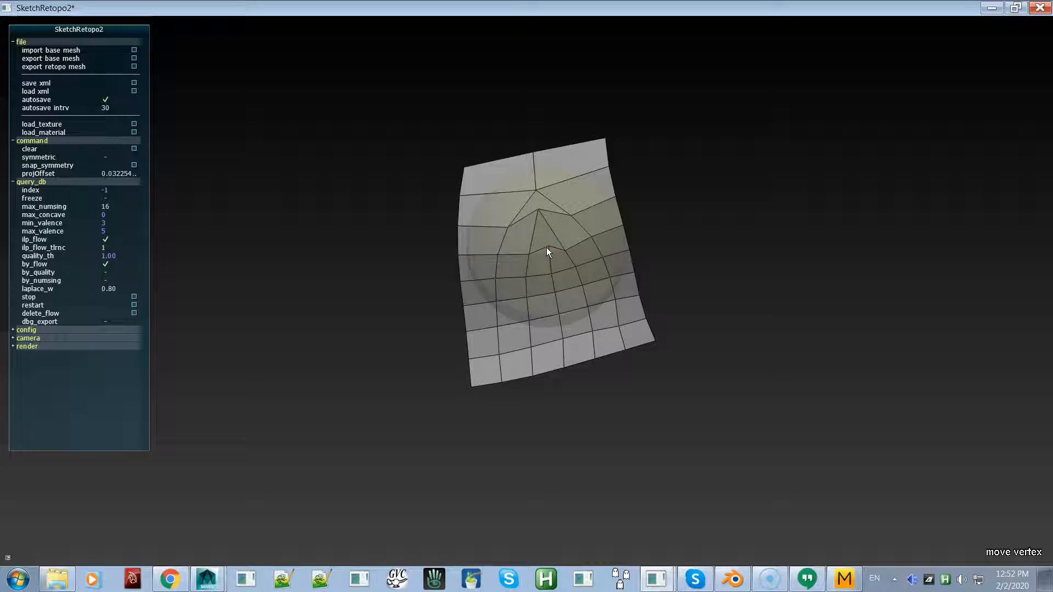
pyautogui.moveTo(546, 252); pyautogui.dragTo(577, 381)
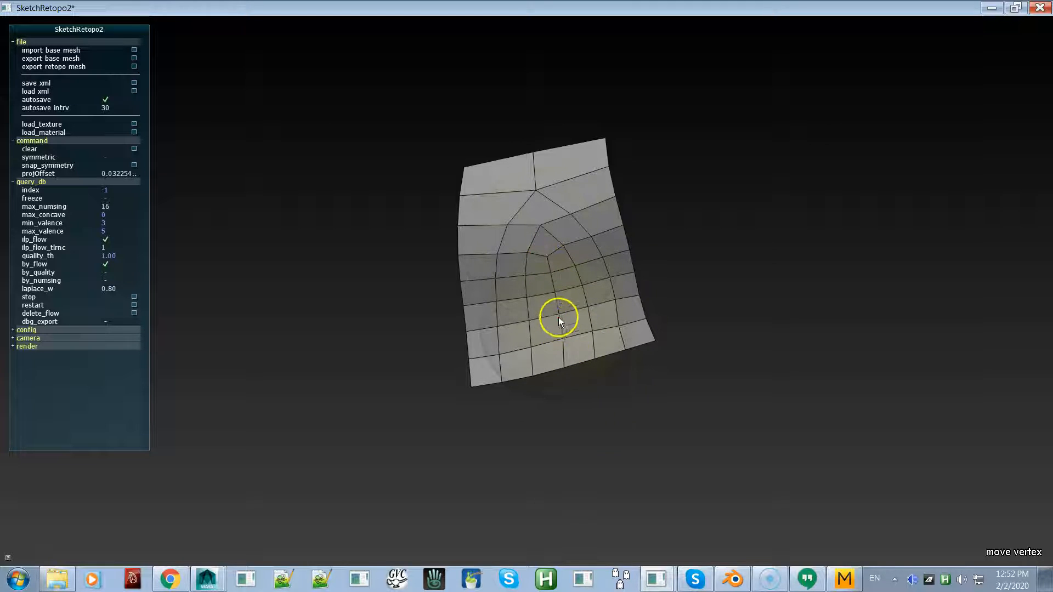
pyautogui.press('space')
pyautogui.moveTo(632, 344); pyautogui.dragTo(651, 352)
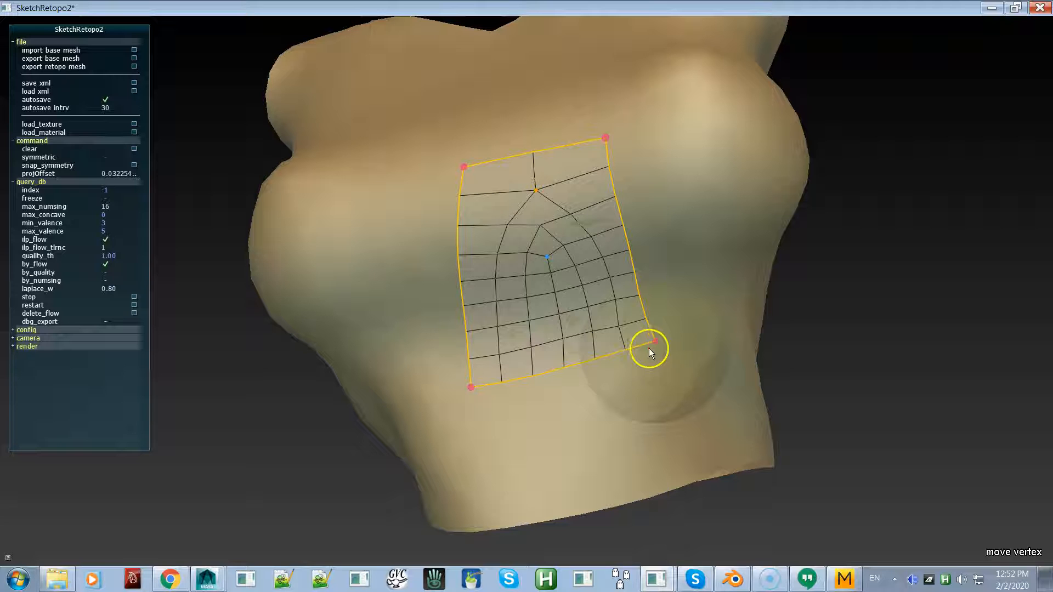
# Step: Switch to edge loop mode and try inserting three loops starting from different points along the patch's bottom edge
pyautogui.press('e')
pyautogui.moveTo(637, 337)
pyautogui.mouseDown()
pyautogui.moveTo(648, 334)
pyautogui.moveTo(624, 343)
pyautogui.moveTo(637, 336)
pyautogui.mouseUp()
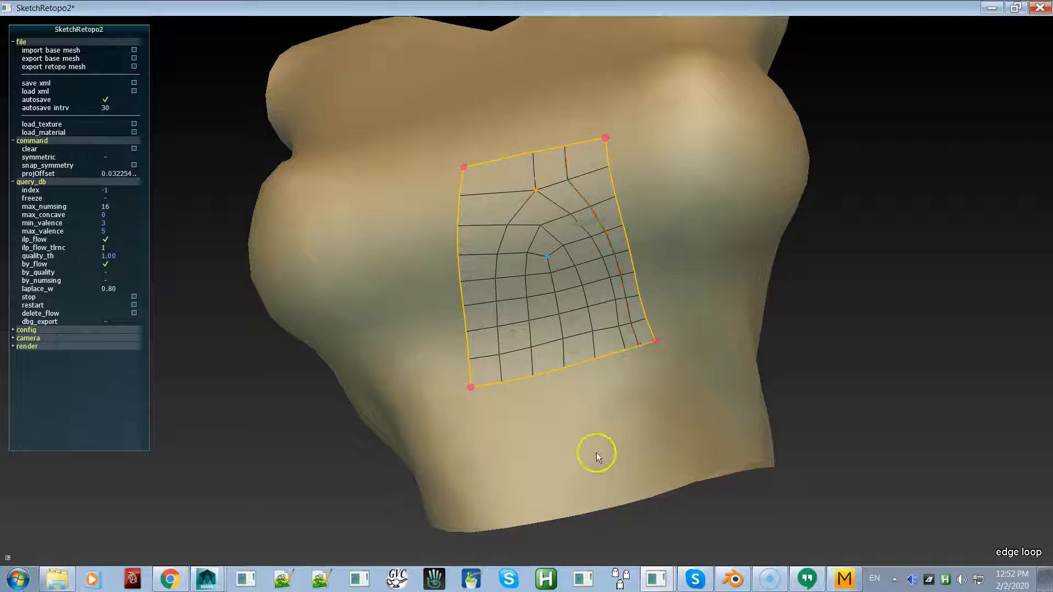
pyautogui.click(521, 378)
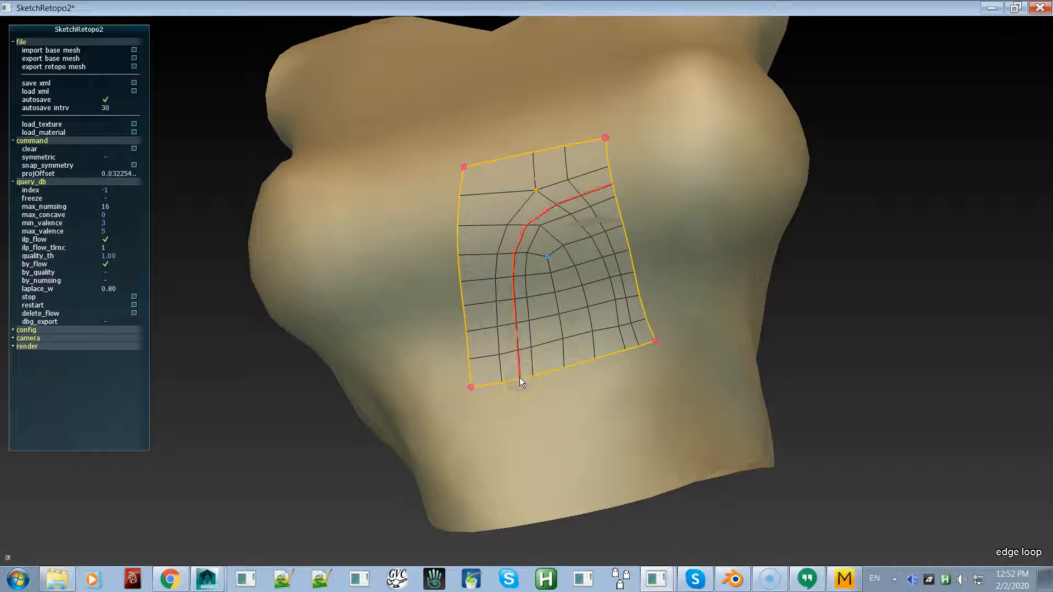
pyautogui.click(613, 353)
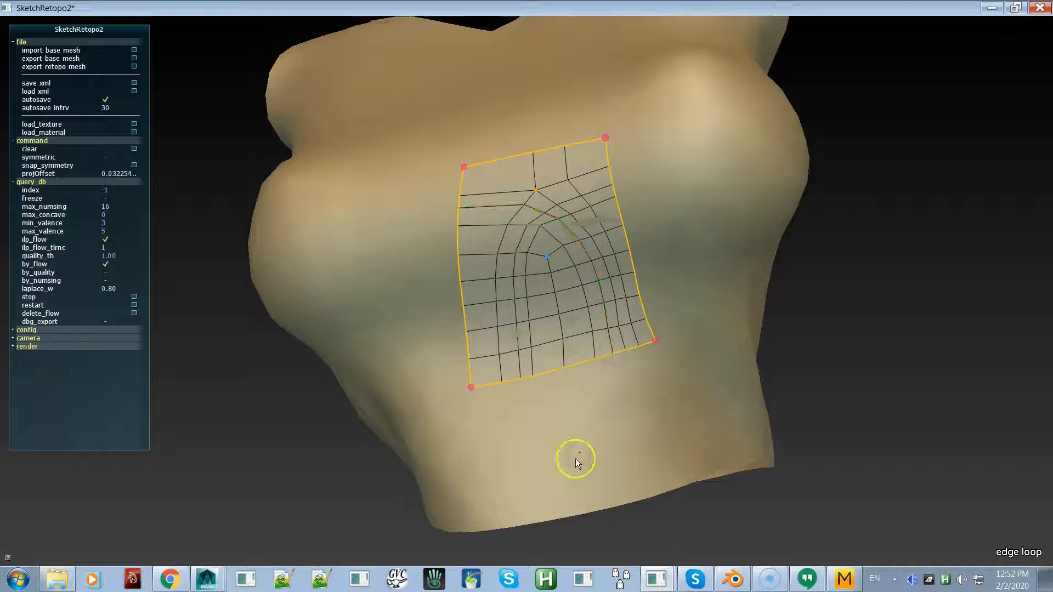
pyautogui.click(622, 309)
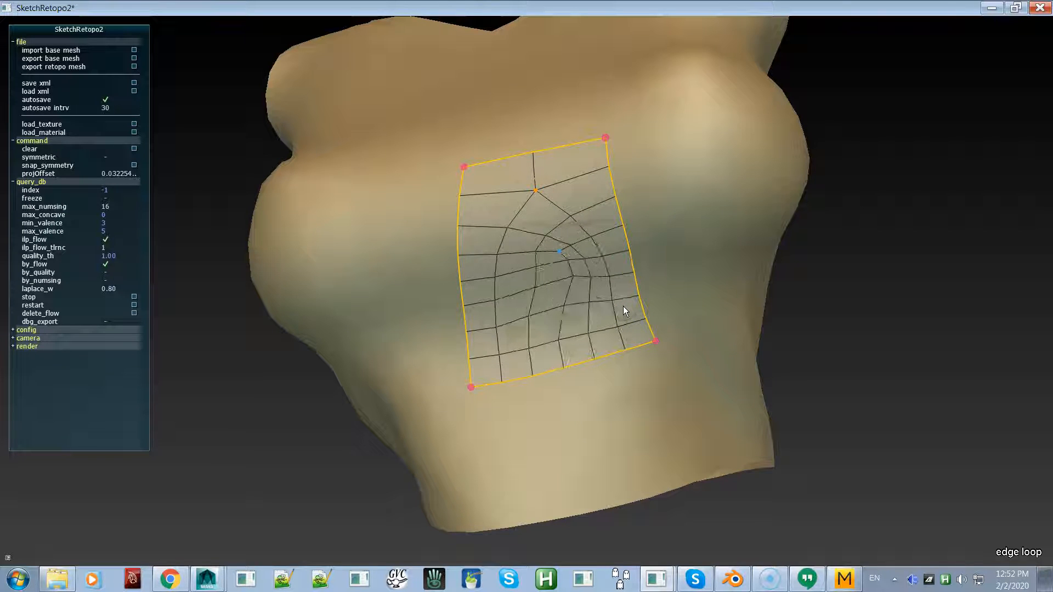
# Step: Insert an edge loop alongside the patch's right edge and smooth the interior vertices in move vertex mode
pyautogui.click(638, 344)
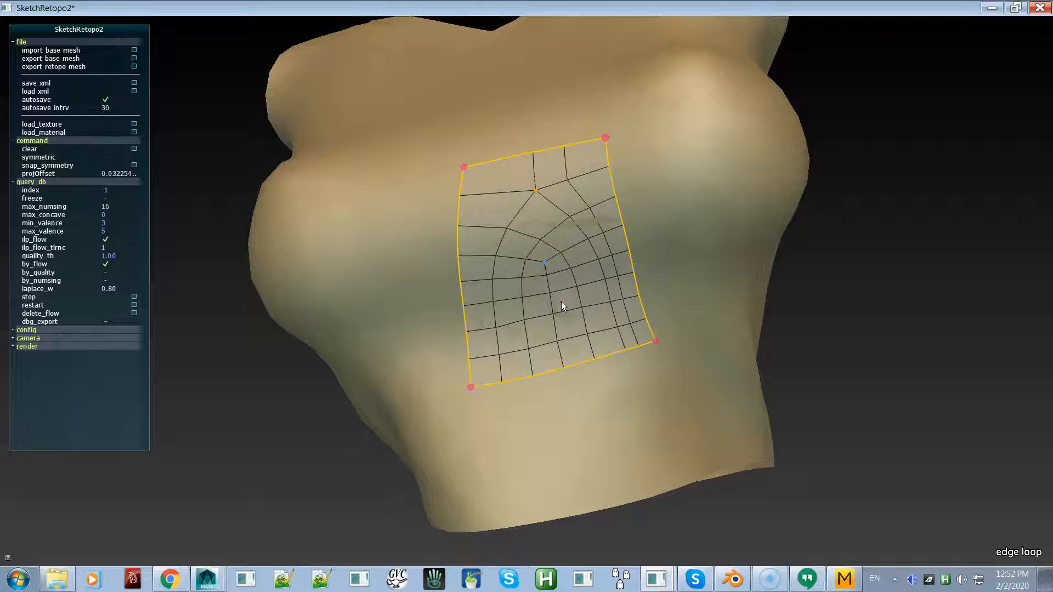
pyautogui.press('q')
pyautogui.press('v')
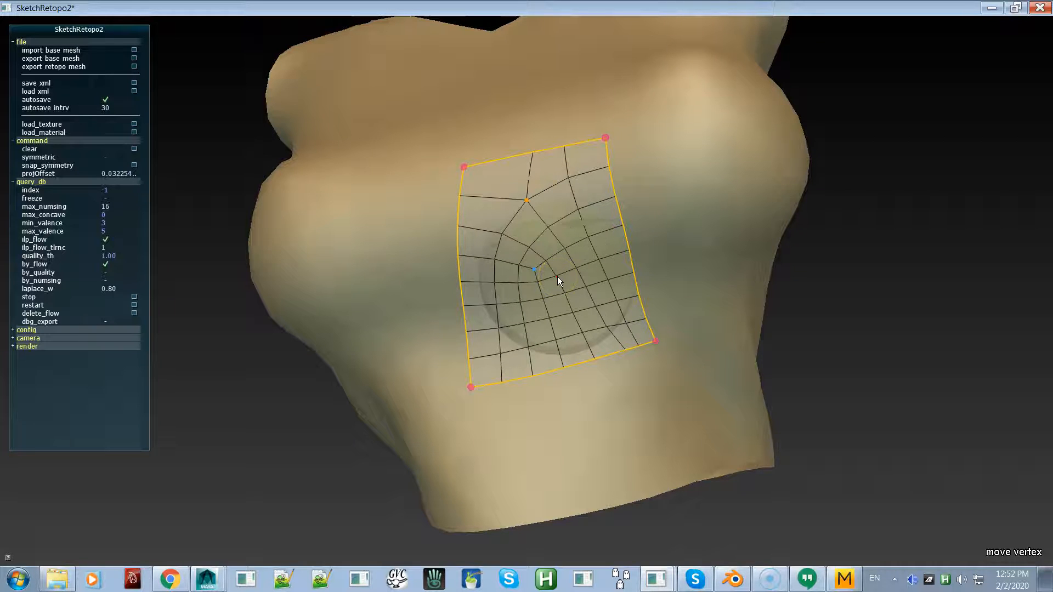
pyautogui.moveTo(555, 277); pyautogui.dragTo(588, 404)
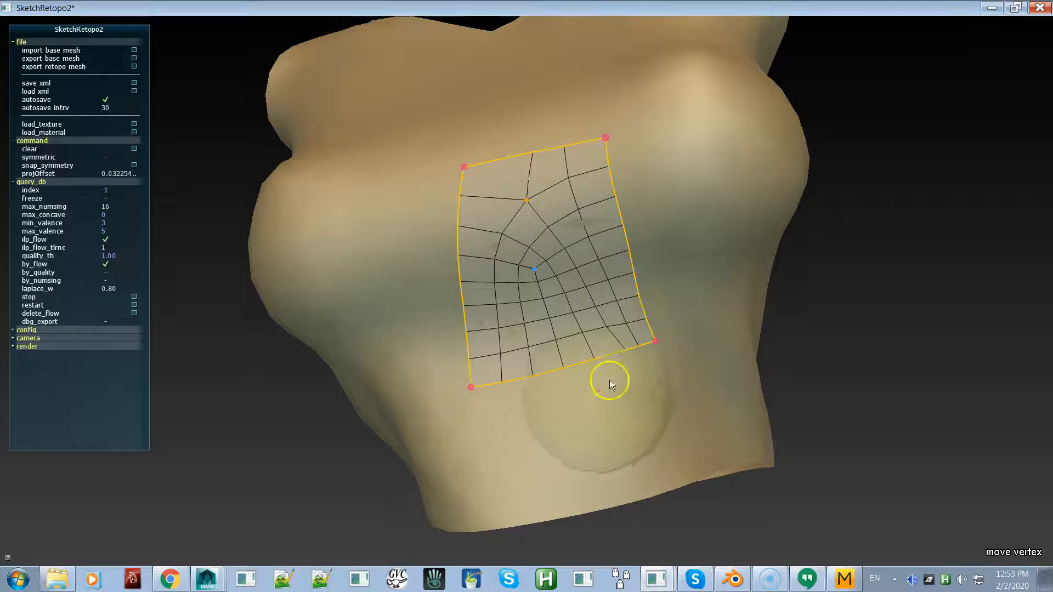
# Step: Cycle through the basic sketching, deform curve, laser, cylinder, corner editing, topology editing, query database and move vertex modes
pyautogui.moveTo(648, 328)
pyautogui.keyDown('alt'); pyautogui.mouseDown()
pyautogui.moveTo(638, 353)
pyautogui.moveTo(608, 357)
pyautogui.moveTo(660, 309)
pyautogui.moveTo(650, 318)
pyautogui.mouseUp(); pyautogui.keyUp('alt')
pyautogui.press('e')
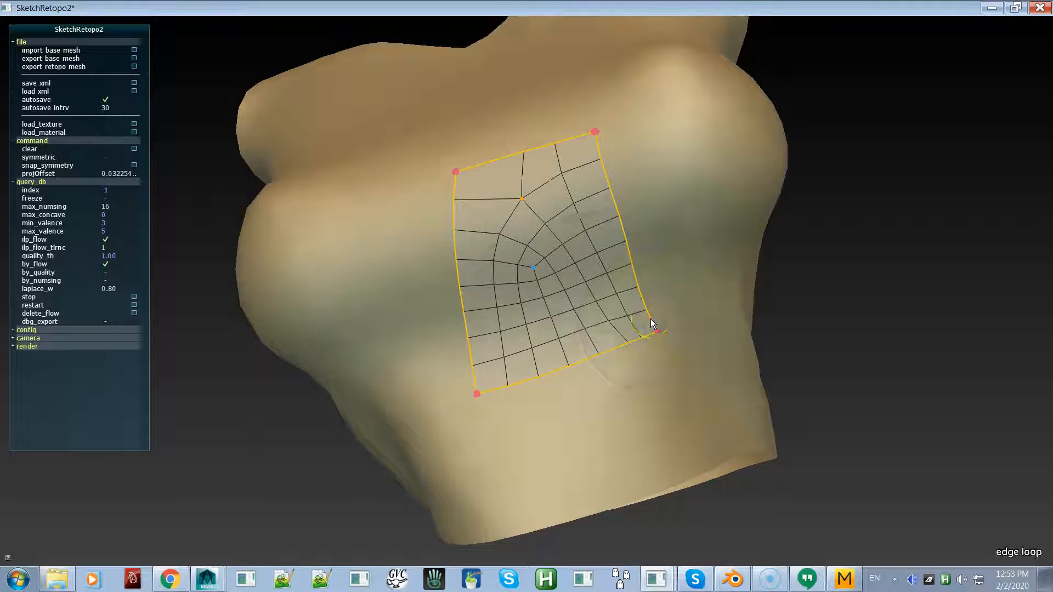
pyautogui.press('t')
pyautogui.press('v')
pyautogui.press('e')
pyautogui.press('s')
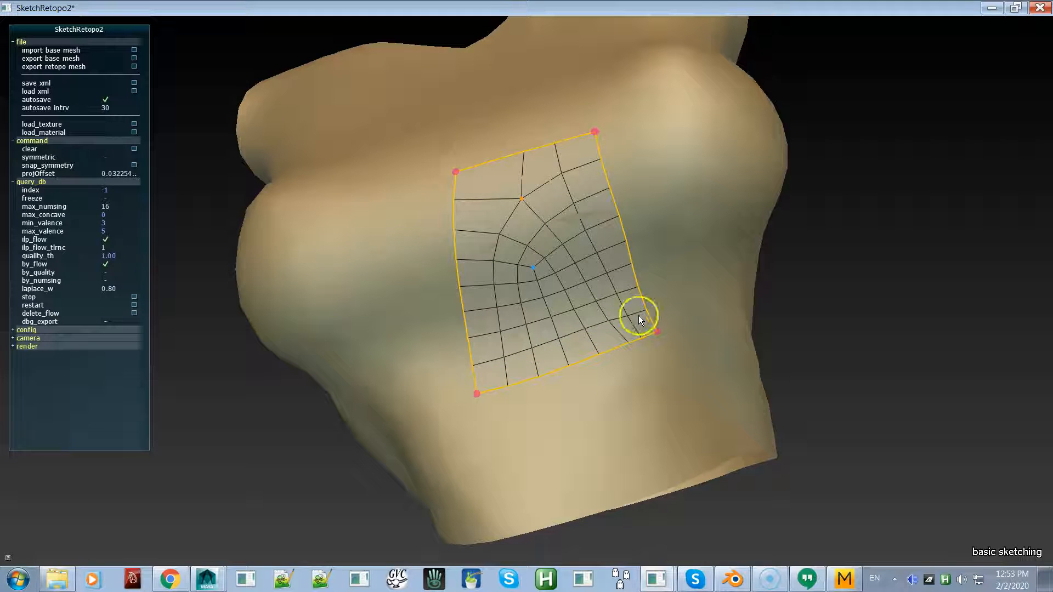
pyautogui.press('d')
pyautogui.press('l')
pyautogui.press('c')
pyautogui.press('s')
pyautogui.press('d')
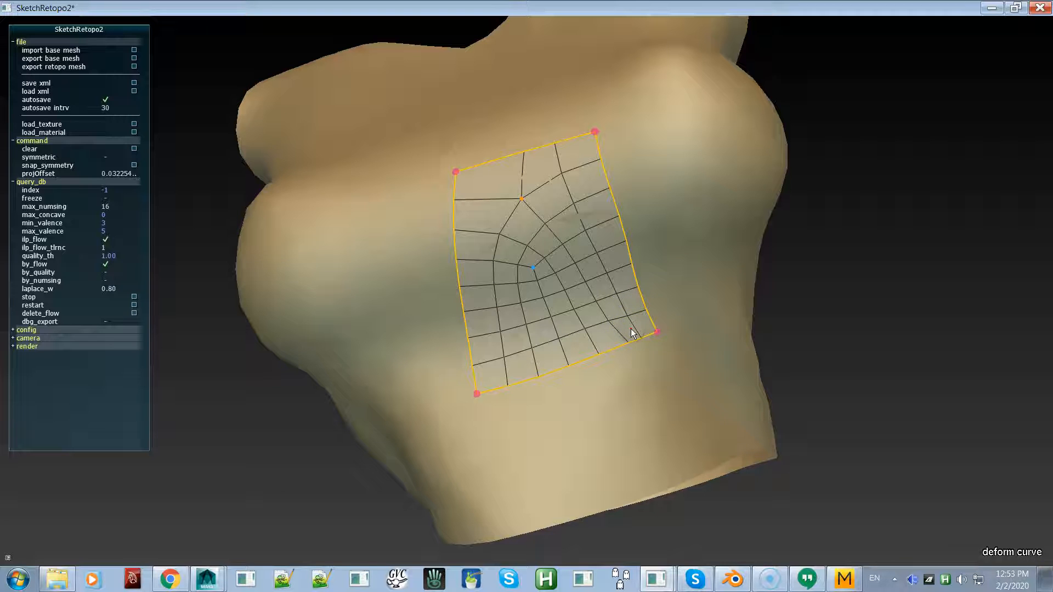
pyautogui.press('l')
pyautogui.press('c')
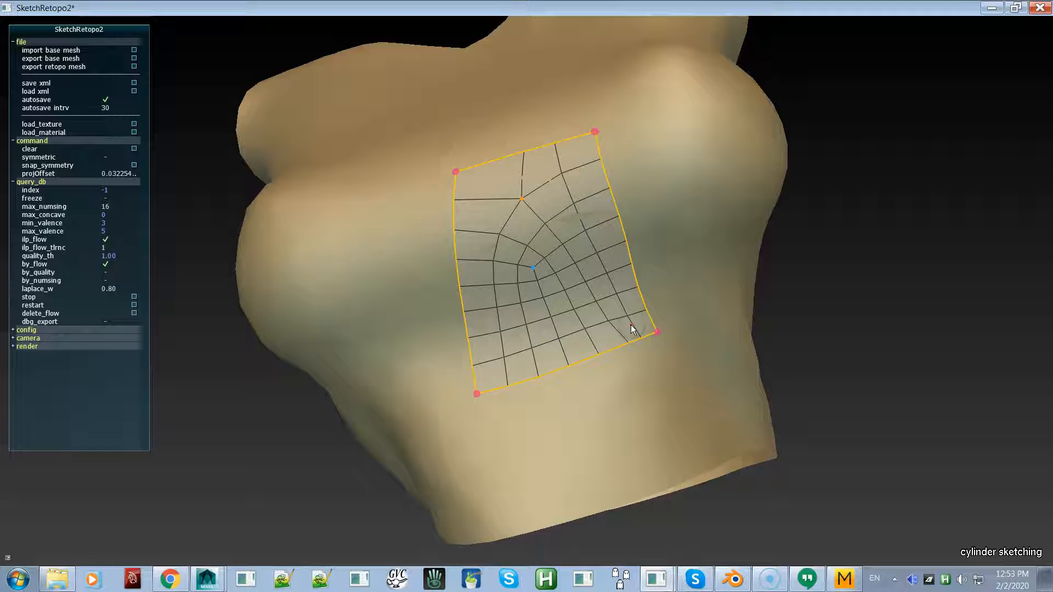
pyautogui.press('e')
pyautogui.press('t')
pyautogui.press('q')
pyautogui.press('m')
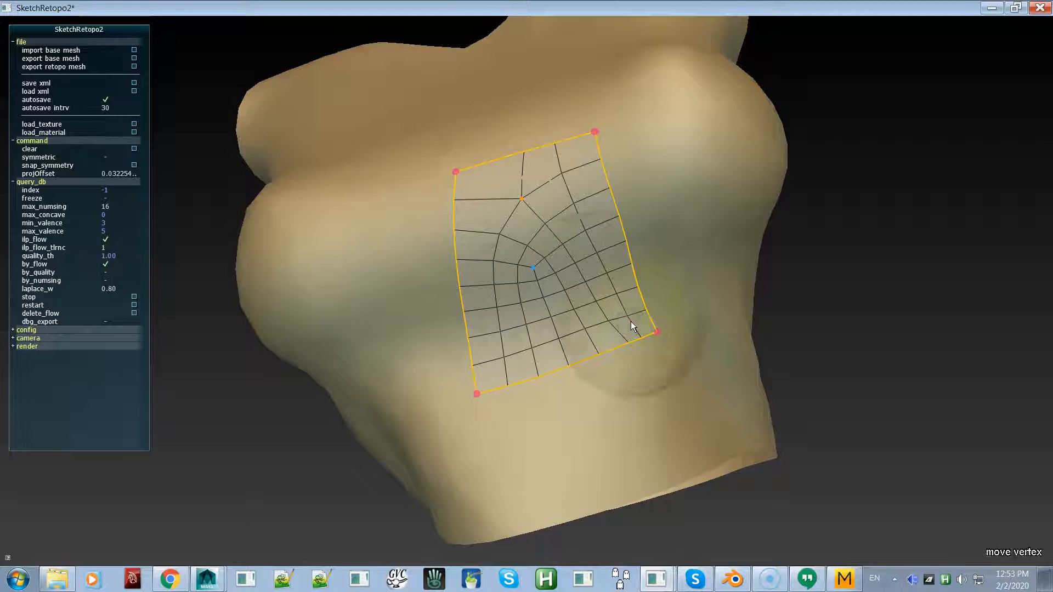
# Step: Switch to edge loop mode and insert another loop between the patch's right edge and the existing loop
pyautogui.press('l')
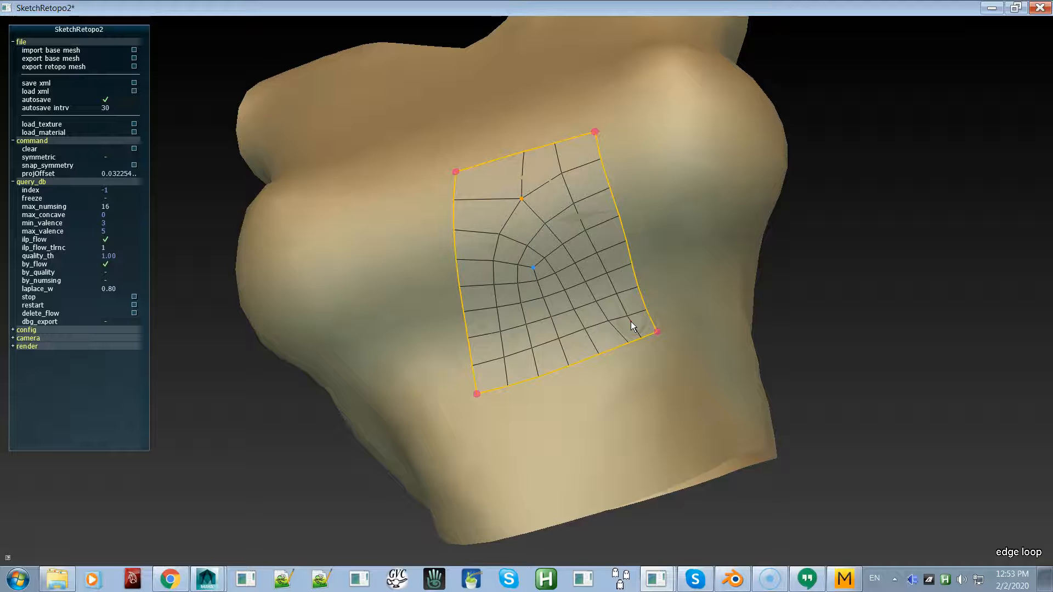
pyautogui.click(636, 300)
pyautogui.moveTo(618, 308)
pyautogui.keyDown('alt'); pyautogui.mouseDown()
pyautogui.moveTo(626, 304)
pyautogui.moveTo(610, 305)
pyautogui.mouseUp(); pyautogui.keyUp('alt')
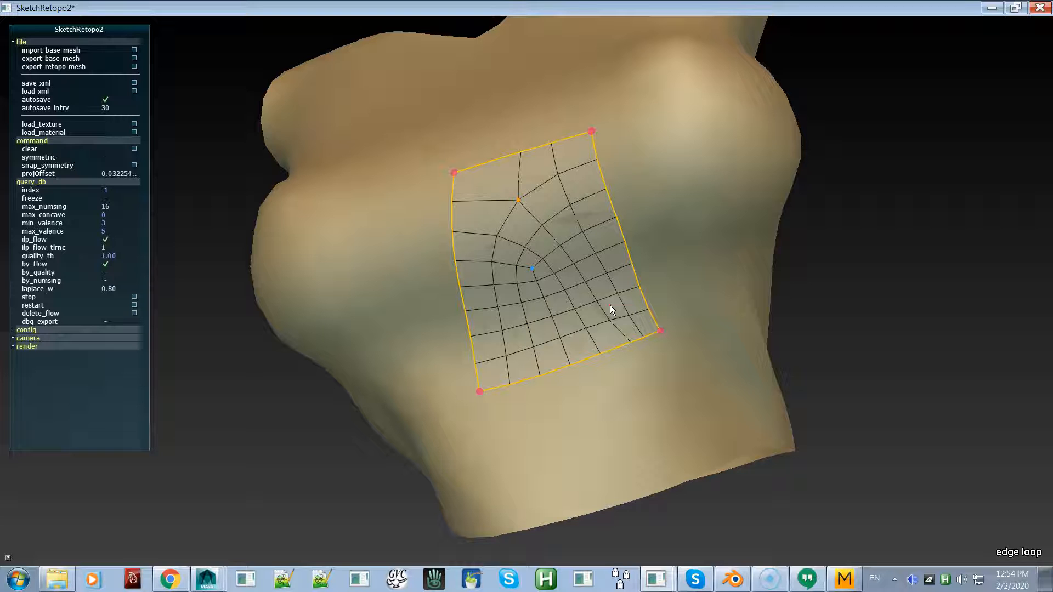
# Step: Clear the whole retopology patch from the base mesh
pyautogui.moveTo(751, 347); pyautogui.dragTo(710, 348, button='middle')
pyautogui.moveTo(848, 315); pyautogui.dragTo(854, 261, button='middle')
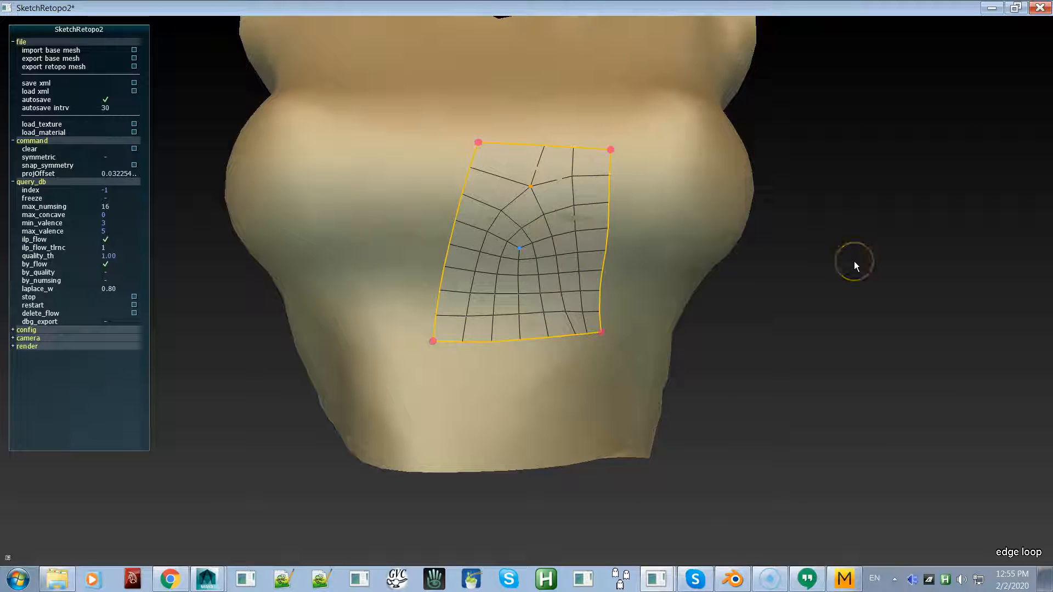
pyautogui.moveTo(852, 307); pyautogui.dragTo(768, 160, button='middle')
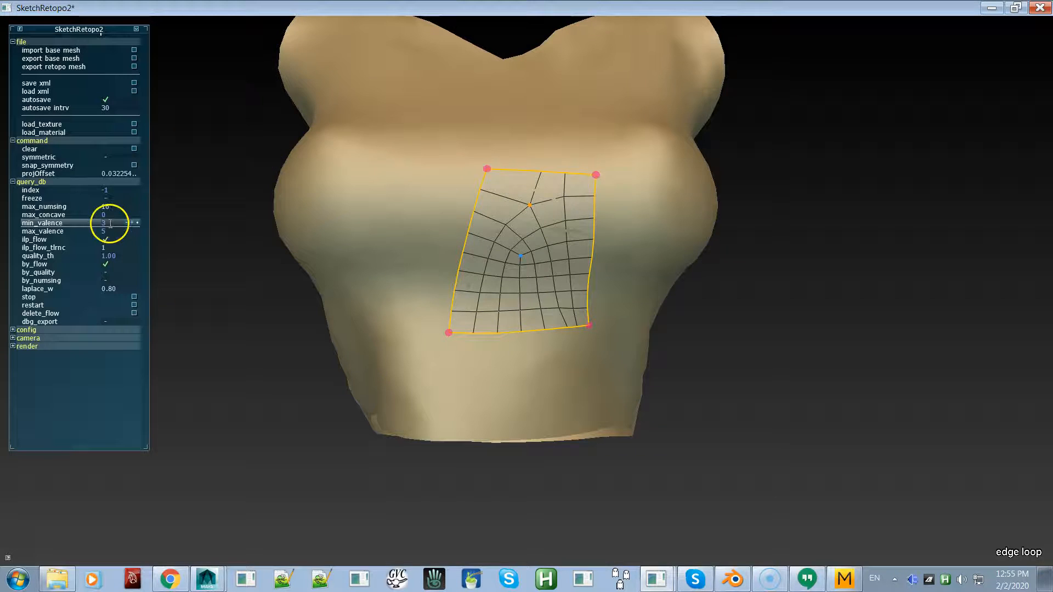
pyautogui.click(83, 155)
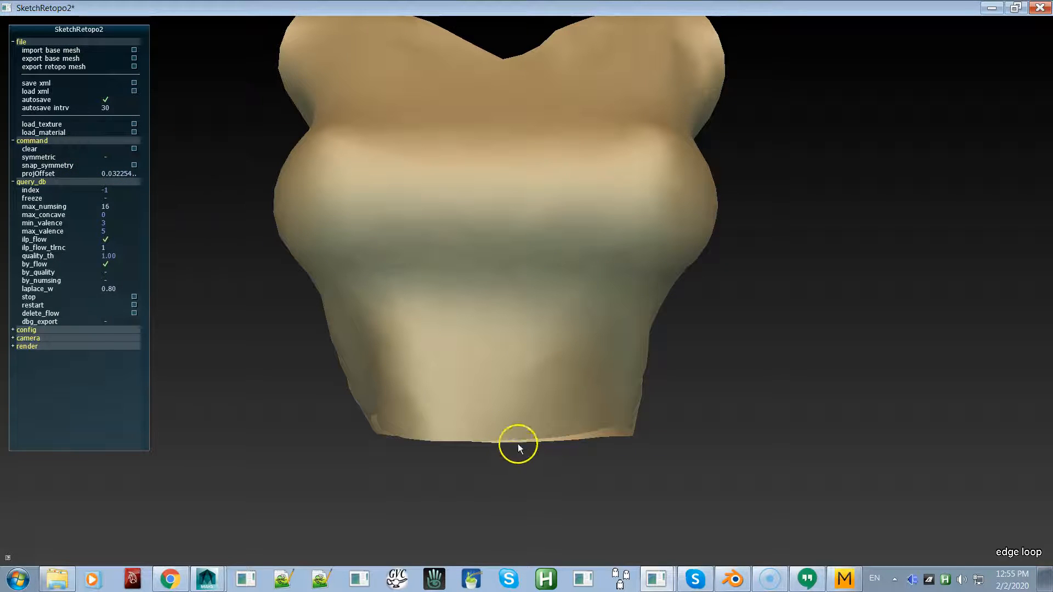
# Step: In basic sketching mode, create boundary curves along the shirt's hem, neckline and both armholes
pyautogui.press('q')
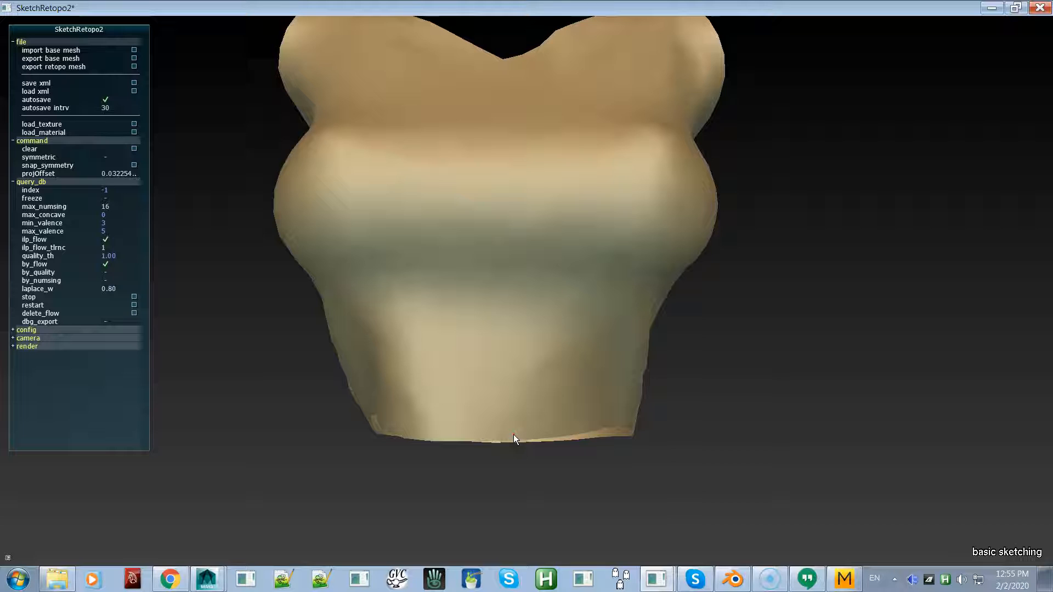
pyautogui.click(513, 435)
pyautogui.moveTo(541, 427); pyautogui.dragTo(738, 311, button='right')
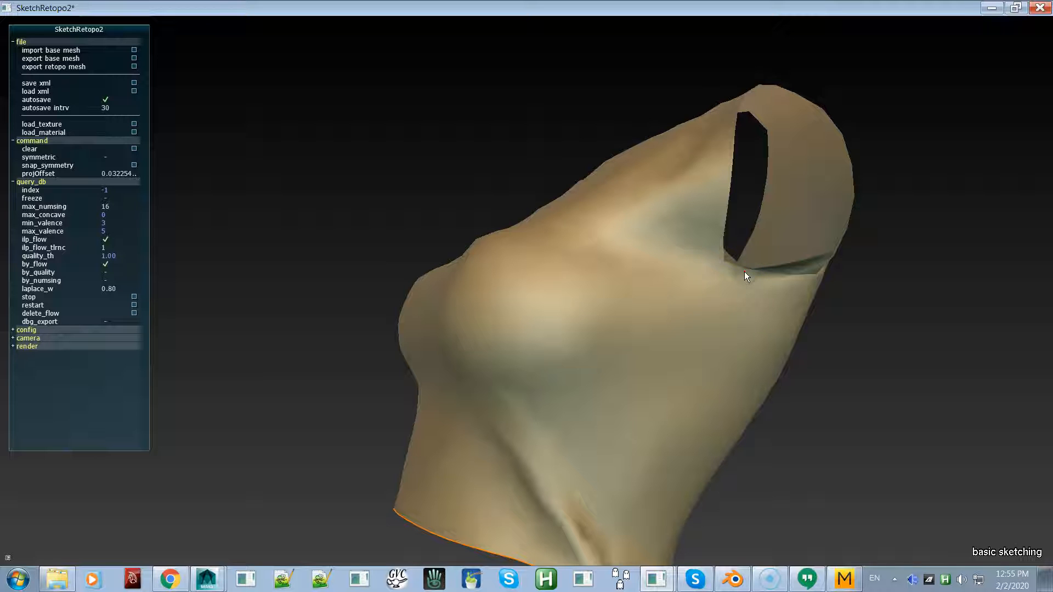
pyautogui.moveTo(745, 272); pyautogui.dragTo(745, 521, button='right')
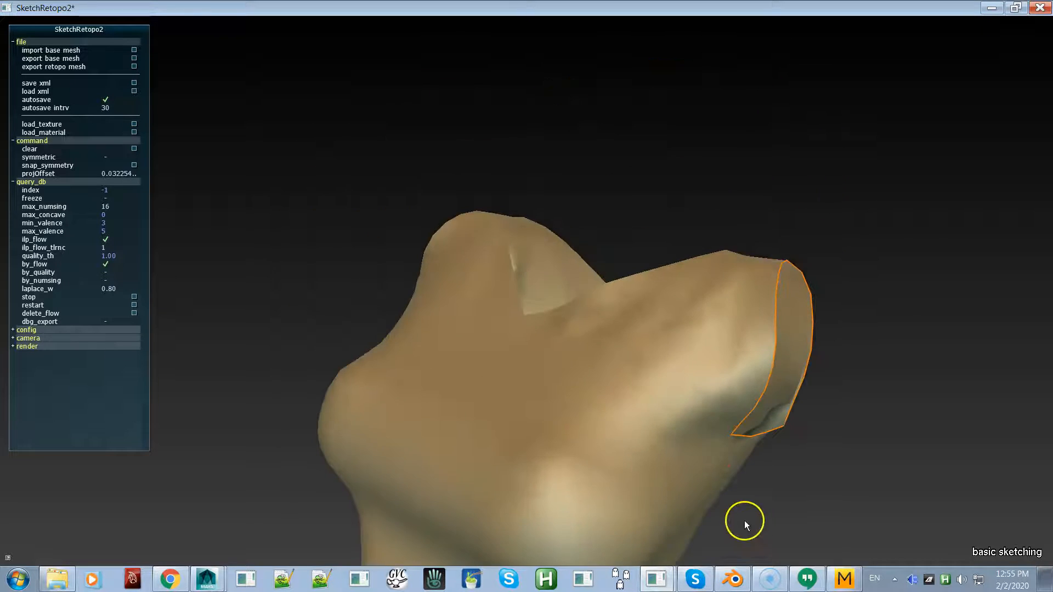
pyautogui.click(530, 317)
pyautogui.moveTo(479, 322); pyautogui.dragTo(620, 287, button='right')
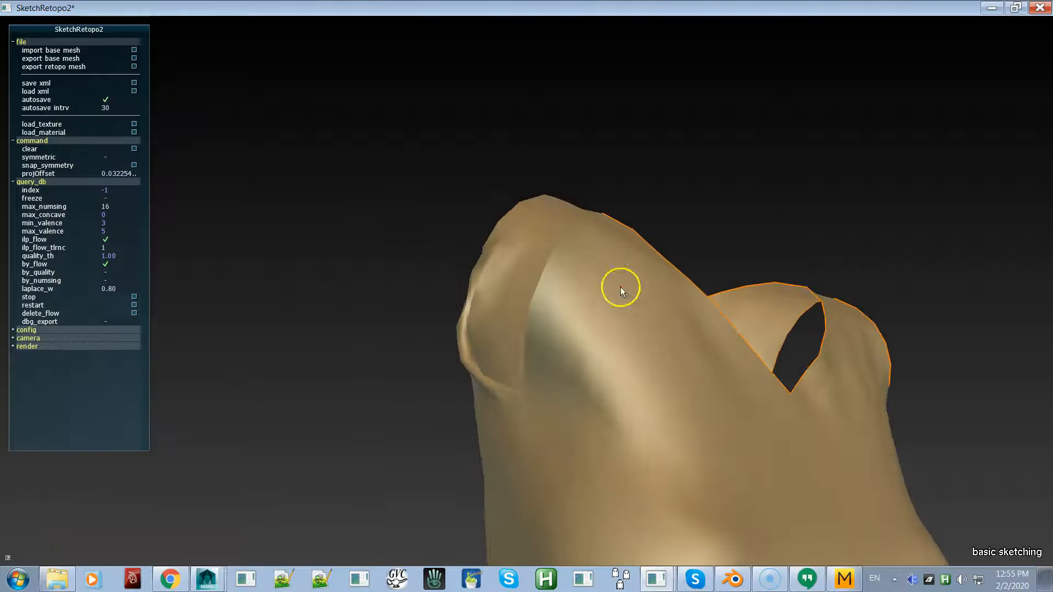
pyautogui.click(541, 294)
pyautogui.moveTo(561, 301); pyautogui.dragTo(346, 107, button='right')
pyautogui.moveTo(641, 345); pyautogui.dragTo(517, 282, button='right')
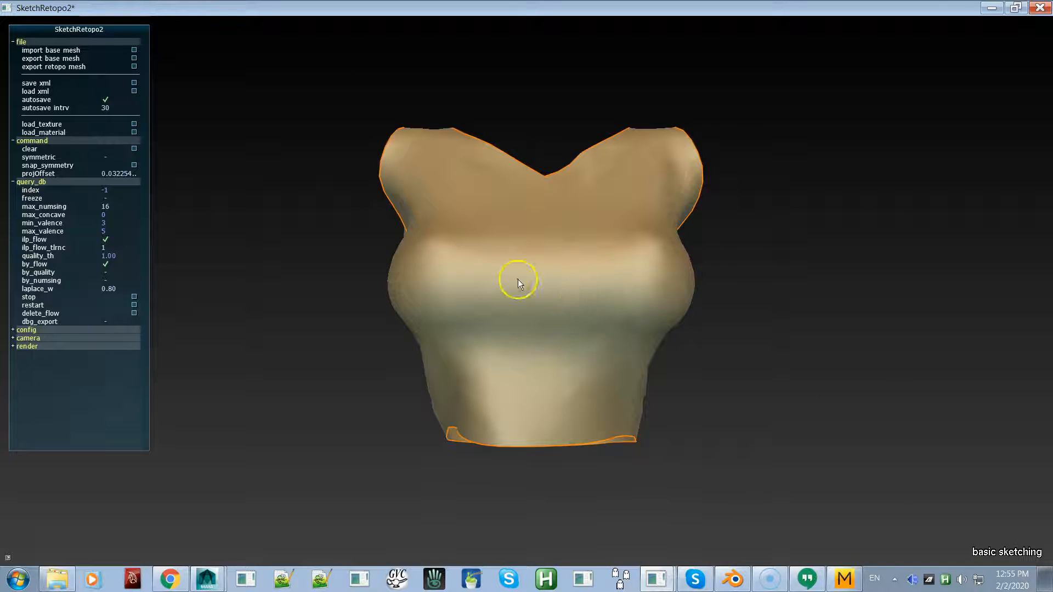
# Step: Turn on the orthographic camera, face the shirt's front and switch to laser sketching mode
pyautogui.click(114, 339)
pyautogui.click(109, 354)
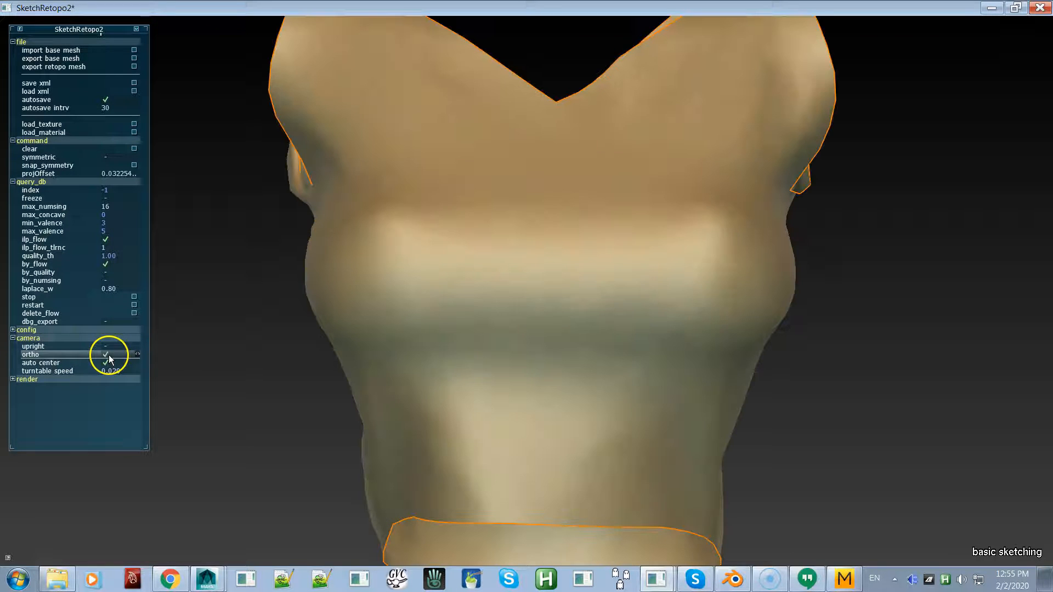
pyautogui.moveTo(631, 427); pyautogui.dragTo(481, 210, button='right')
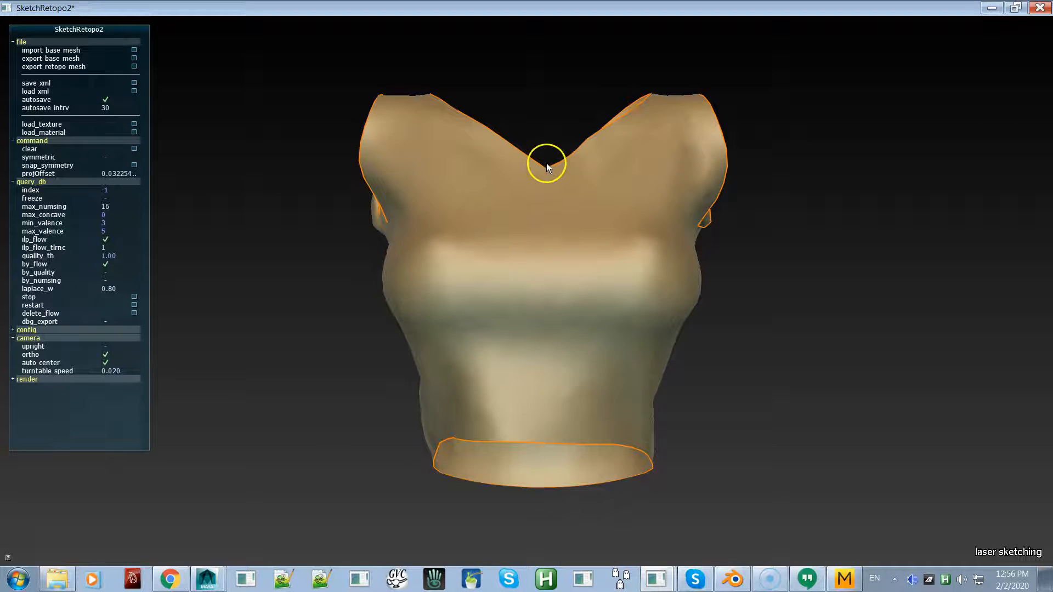
# Step: Laser-sketch a curve down the center front from neckline to hem and another down one side from armhole to hem
pyautogui.moveTo(546, 162); pyautogui.dragTo(546, 185)
pyautogui.moveTo(554, 282)
pyautogui.mouseDown()
pyautogui.moveTo(541, 442)
pyautogui.moveTo(527, 305)
pyautogui.moveTo(541, 427)
pyautogui.mouseUp()
pyautogui.moveTo(543, 433); pyautogui.dragTo(543, 439)
pyautogui.keyDown('alt'); pyautogui.moveTo(793, 325); pyautogui.dragTo(587, 310); pyautogui.keyUp('alt')
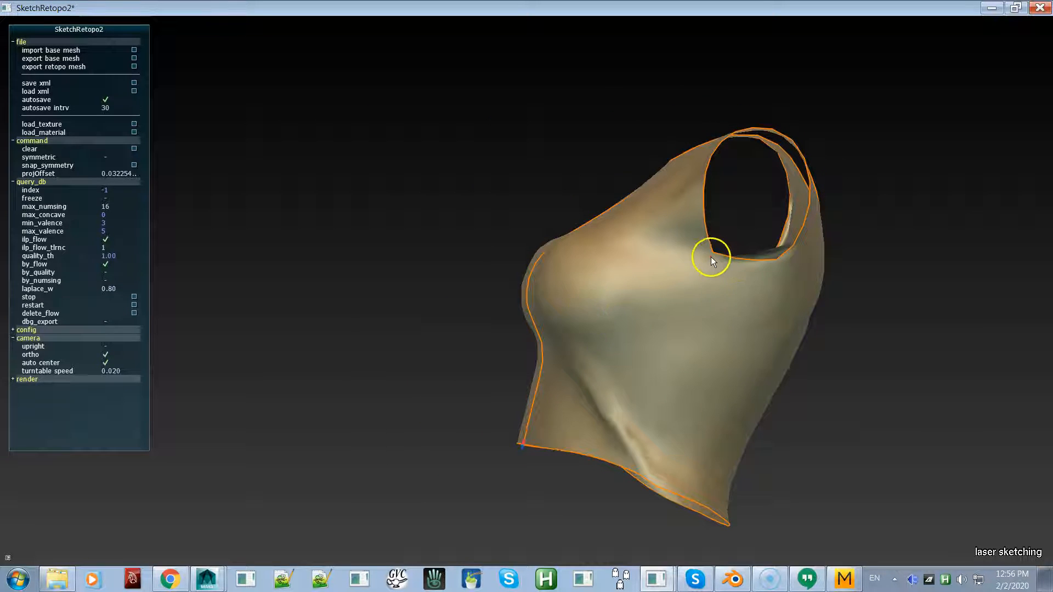
pyautogui.moveTo(712, 256)
pyautogui.mouseDown()
pyautogui.moveTo(660, 386)
pyautogui.moveTo(657, 436)
pyautogui.mouseUp()
# Step: Laser-sketch a curve down the center back from neckline to hem and one down the remaining side from armhole to hem
pyautogui.moveTo(846, 374)
pyautogui.keyDown('alt'); pyautogui.mouseDown()
pyautogui.moveTo(628, 345)
pyautogui.moveTo(644, 353)
pyautogui.mouseUp(); pyautogui.keyUp('alt')
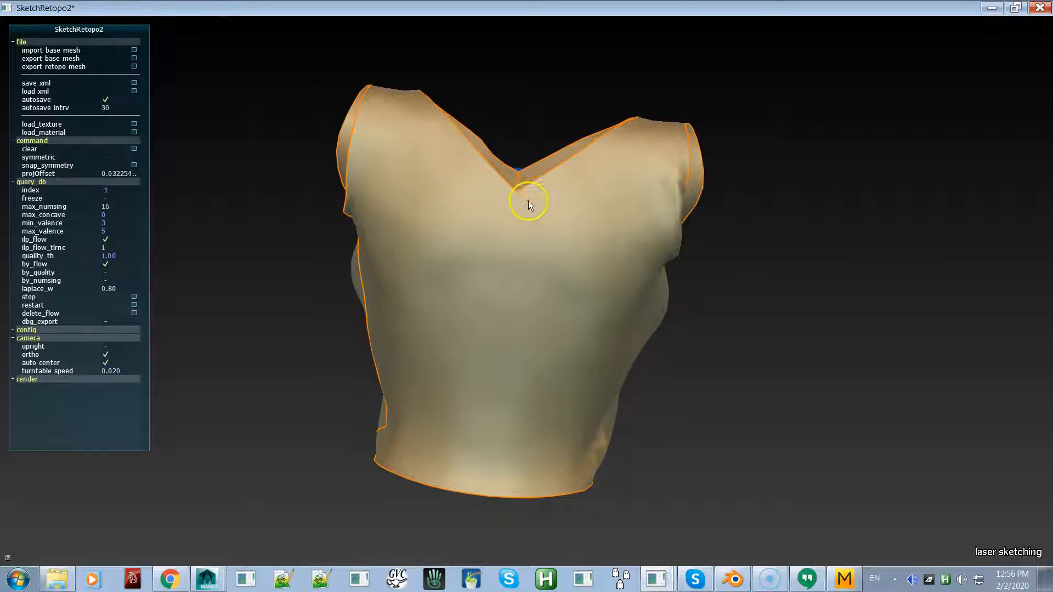
pyautogui.moveTo(515, 193)
pyautogui.mouseDown()
pyautogui.moveTo(473, 419)
pyautogui.moveTo(488, 469)
pyautogui.mouseUp()
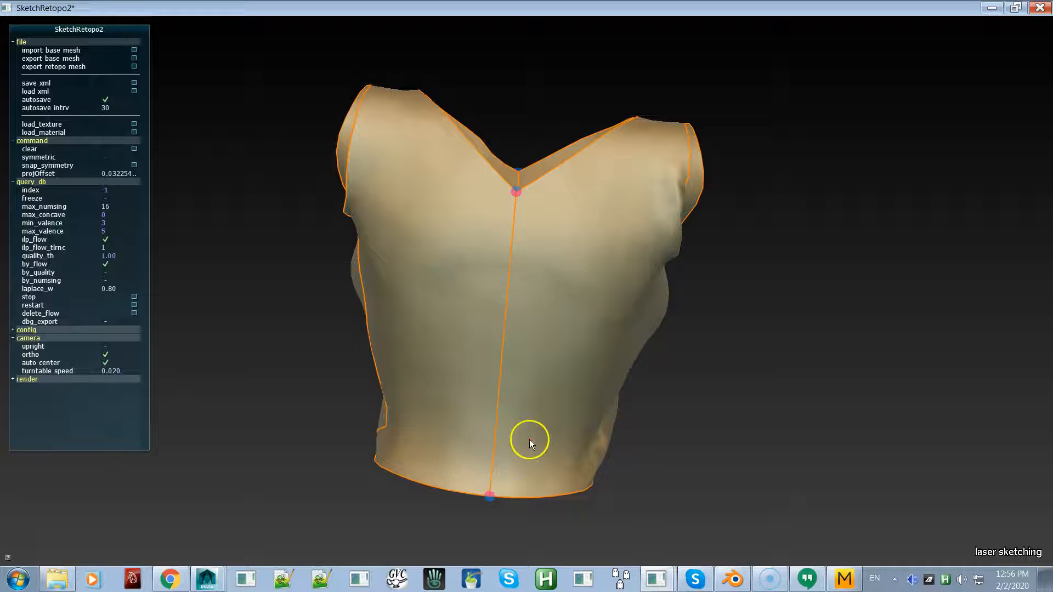
pyautogui.keyDown('alt'); pyautogui.moveTo(834, 330); pyautogui.dragTo(646, 305); pyautogui.keyUp('alt')
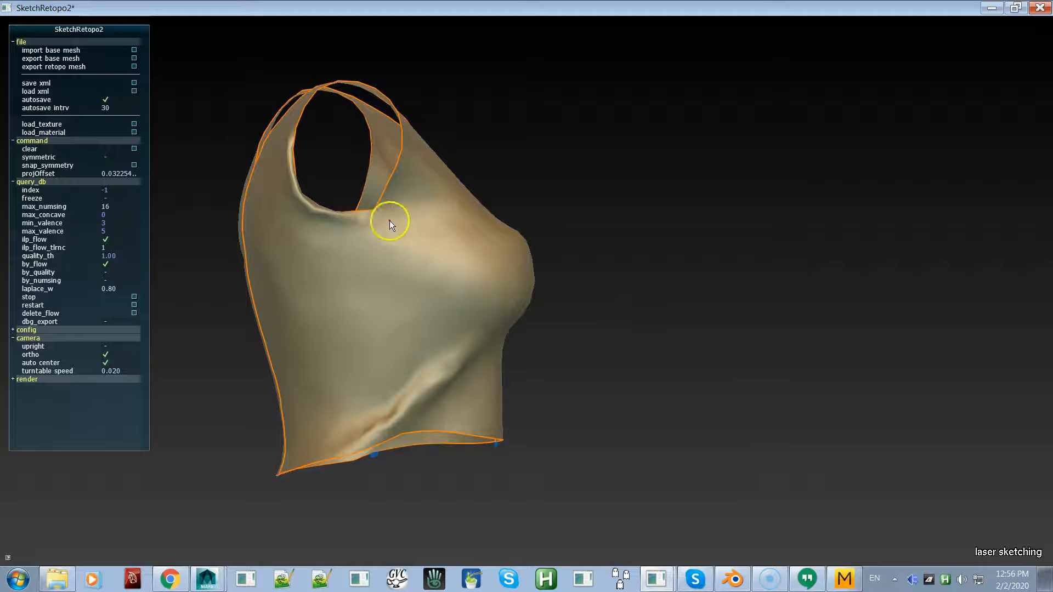
pyautogui.moveTo(374, 213)
pyautogui.mouseDown()
pyautogui.moveTo(378, 357)
pyautogui.moveTo(400, 407)
pyautogui.mouseUp()
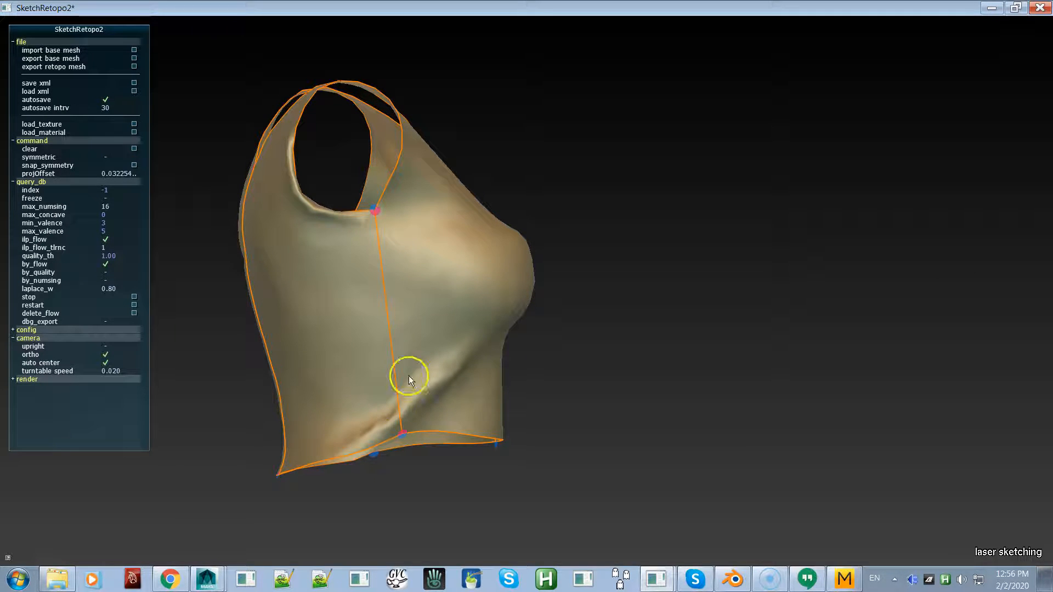
# Step: Laser-sketch a curve across each shoulder from armhole to neckline to close the front and back patches
pyautogui.keyDown('alt'); pyautogui.moveTo(438, 274); pyautogui.dragTo(510, 425); pyautogui.keyUp('alt')
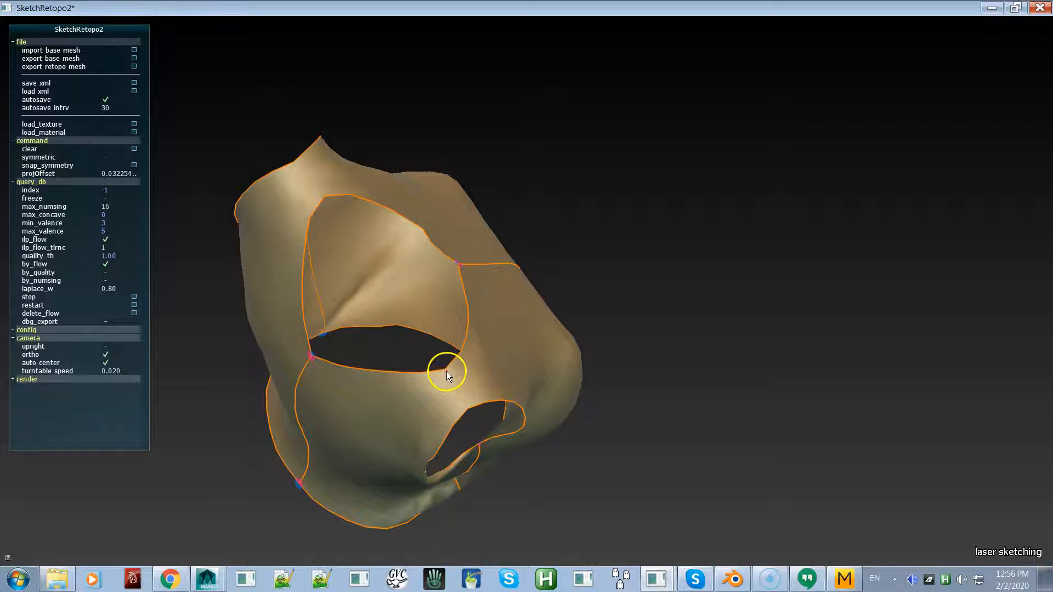
pyautogui.moveTo(462, 398); pyautogui.dragTo(463, 400)
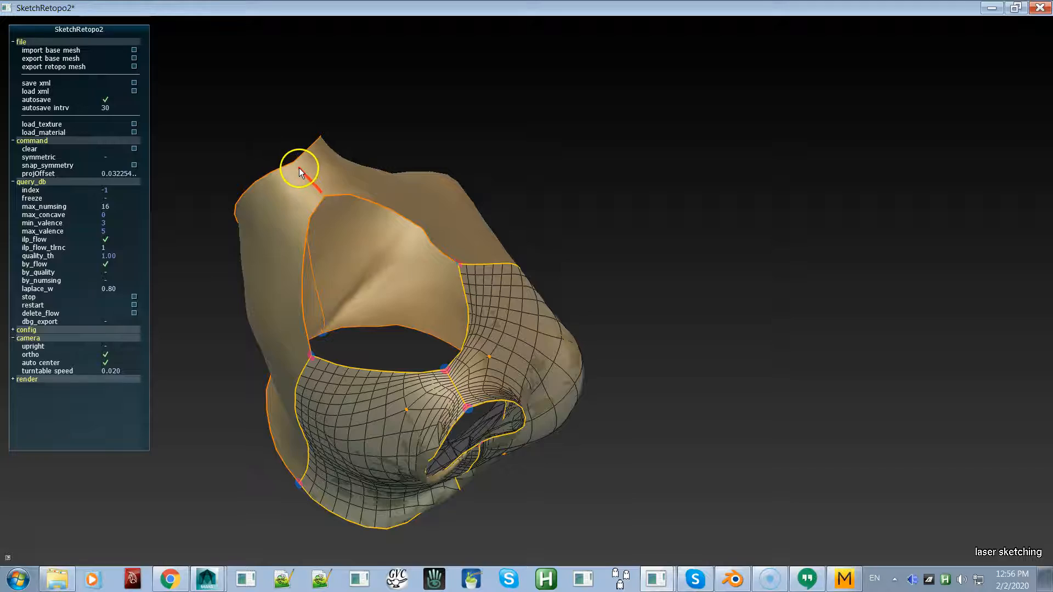
pyautogui.moveTo(299, 167); pyautogui.dragTo(299, 168)
# Step: Inspect the filled quad patches from the front and side, and laser-sketch a curve around the shirt's waist
pyautogui.moveTo(703, 346)
pyautogui.keyDown('alt'); pyautogui.mouseDown()
pyautogui.moveTo(547, 333)
pyautogui.moveTo(488, 397)
pyautogui.mouseUp(); pyautogui.keyUp('alt')
pyautogui.keyDown('alt'); pyautogui.moveTo(762, 172); pyautogui.dragTo(668, 253); pyautogui.keyUp('alt')
pyautogui.press('space')
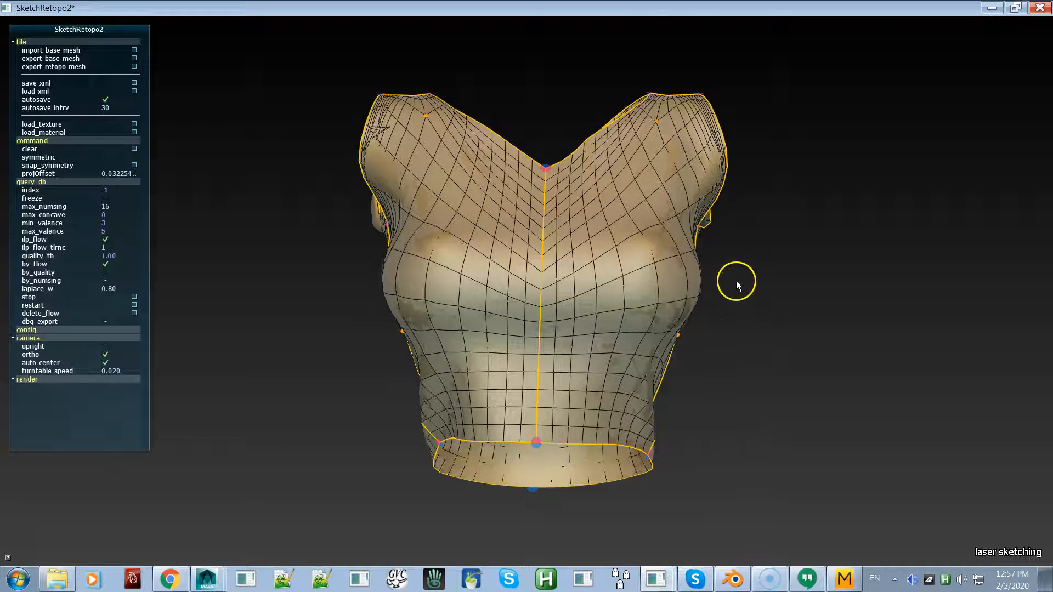
pyautogui.press('space')
pyautogui.keyDown('alt'); pyautogui.moveTo(776, 311); pyautogui.dragTo(639, 324); pyautogui.keyUp('alt')
pyautogui.press('space')
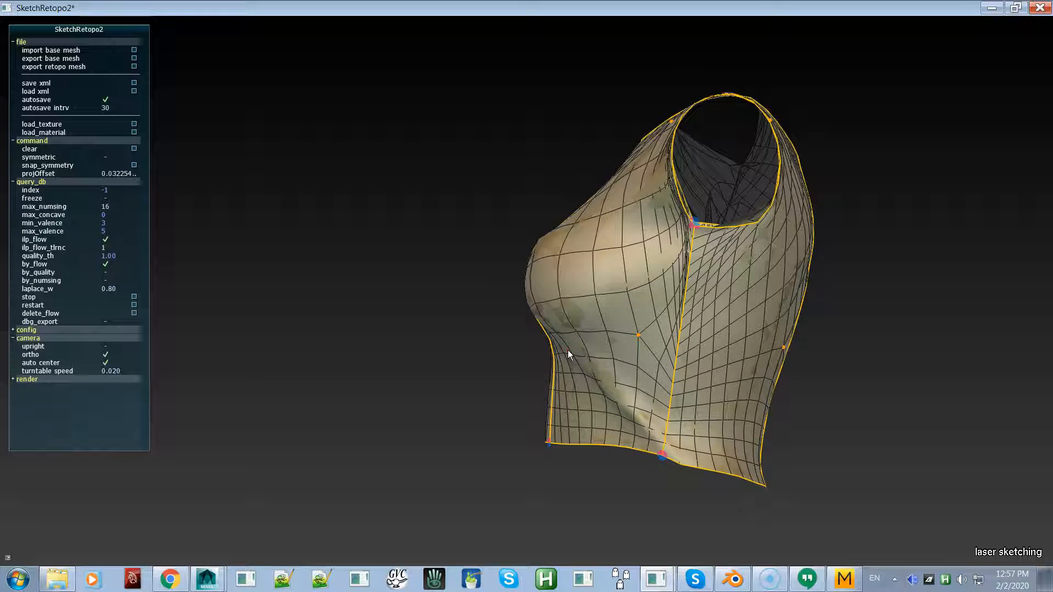
pyautogui.moveTo(565, 351); pyautogui.dragTo(718, 384)
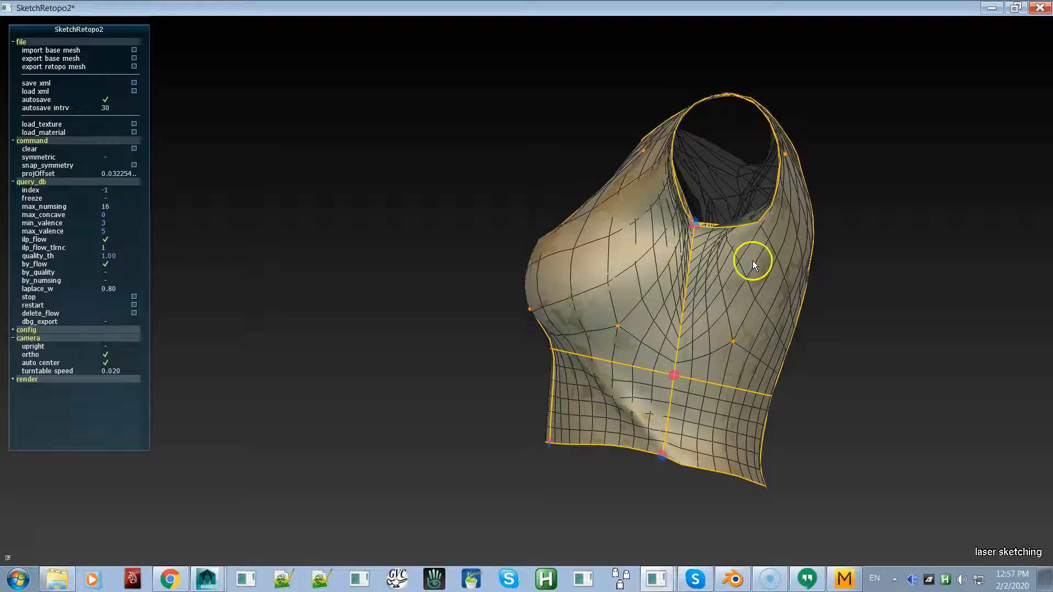
# Step: Laser-sketch a slanted curve around the chest, passing just below the armholes
pyautogui.moveTo(646, 233); pyautogui.dragTo(719, 268, button='right')
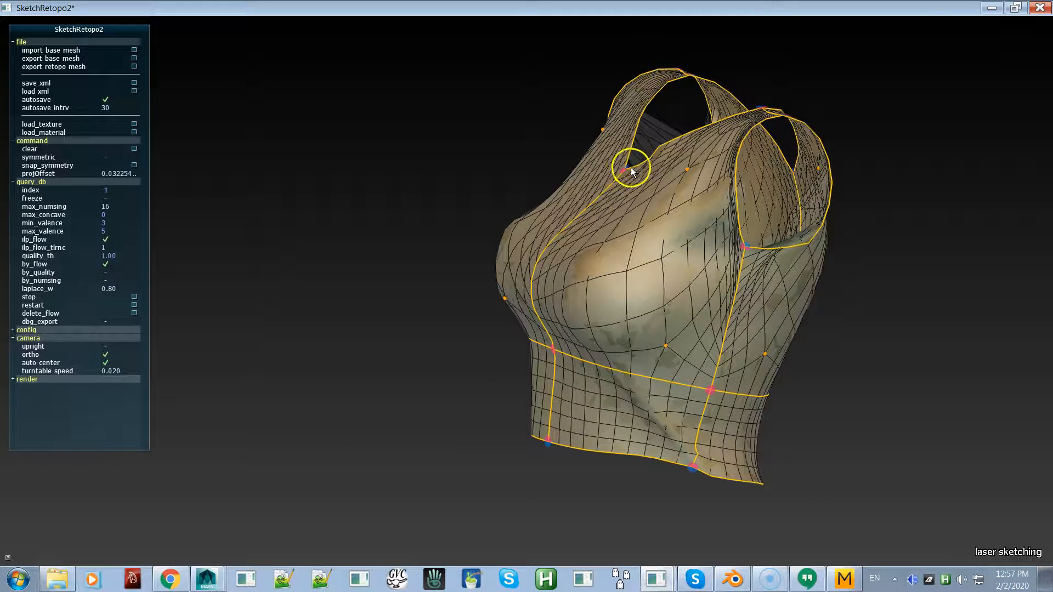
pyautogui.moveTo(653, 234); pyautogui.dragTo(613, 232, button='right')
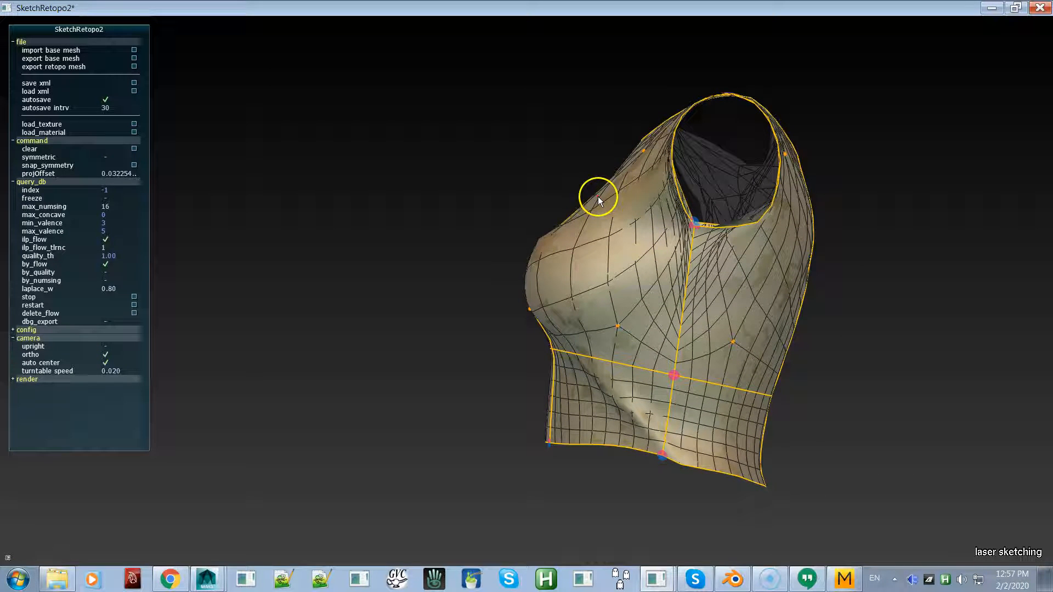
pyautogui.moveTo(596, 197); pyautogui.dragTo(783, 287)
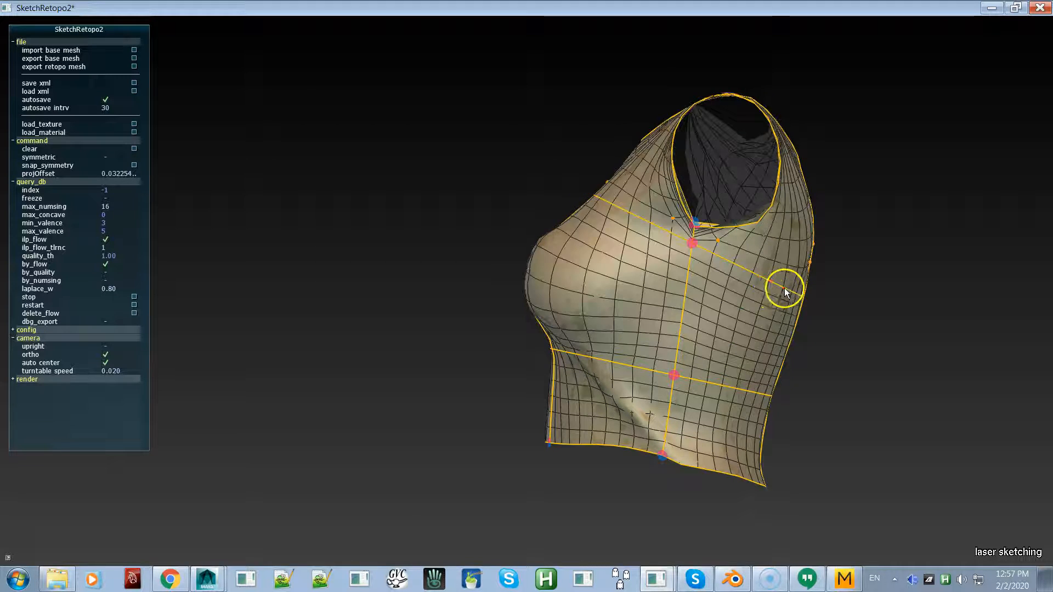
# Step: Inspect the finished retopology from several sides and save it to the Desktop as "retopo Shirt for Video.xml"
pyautogui.moveTo(657, 341)
pyautogui.mouseDown(button='right')
pyautogui.moveTo(685, 373)
pyautogui.moveTo(752, 393)
pyautogui.moveTo(756, 384)
pyautogui.moveTo(706, 289)
pyautogui.moveTo(614, 259)
pyautogui.moveTo(674, 291)
pyautogui.moveTo(653, 275)
pyautogui.moveTo(567, 265)
pyautogui.moveTo(655, 293)
pyautogui.moveTo(624, 291)
pyautogui.moveTo(591, 308)
pyautogui.moveTo(545, 349)
pyautogui.moveTo(558, 365)
pyautogui.moveTo(613, 268)
pyautogui.moveTo(504, 249)
pyautogui.moveTo(577, 292)
pyautogui.moveTo(752, 352)
pyautogui.mouseUp(button='right')
pyautogui.moveTo(384, 209); pyautogui.dragTo(472, 298, button='right')
pyautogui.moveTo(441, 256); pyautogui.dragTo(604, 306, button='right')
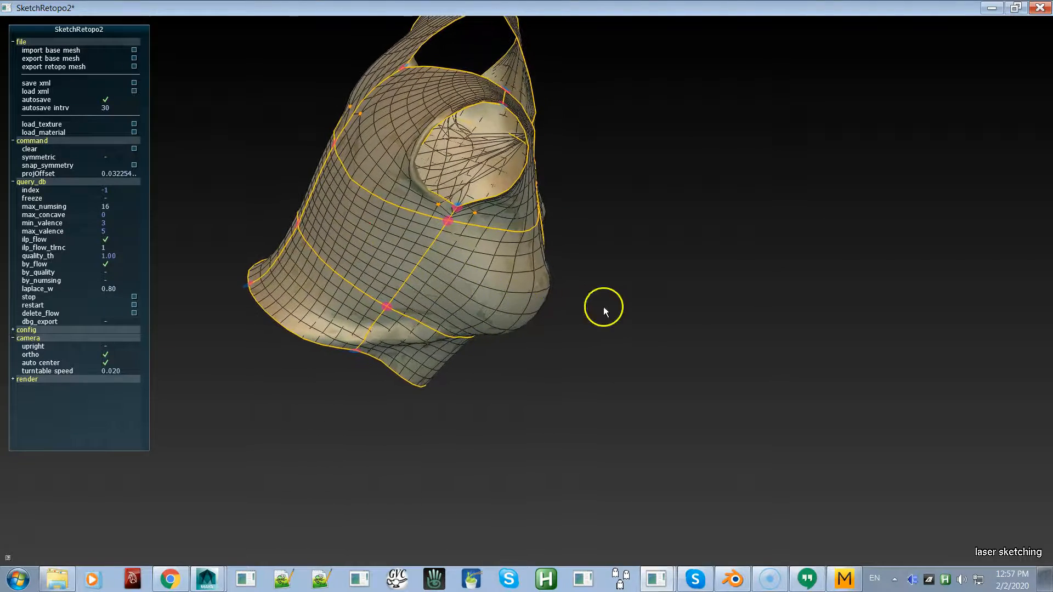
pyautogui.moveTo(538, 291); pyautogui.dragTo(468, 264, button='right')
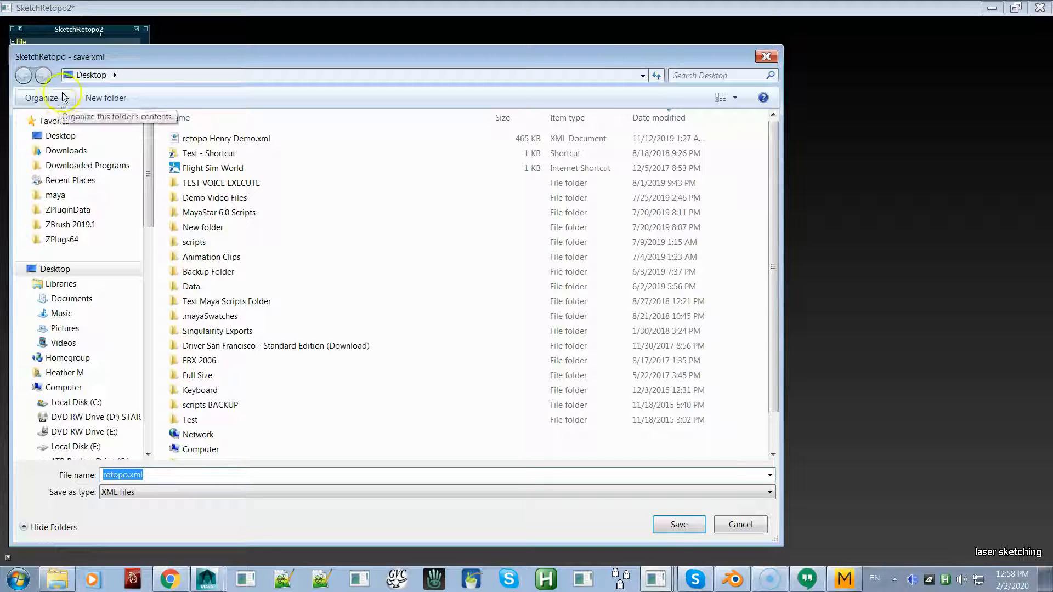
pyautogui.click(123, 475)
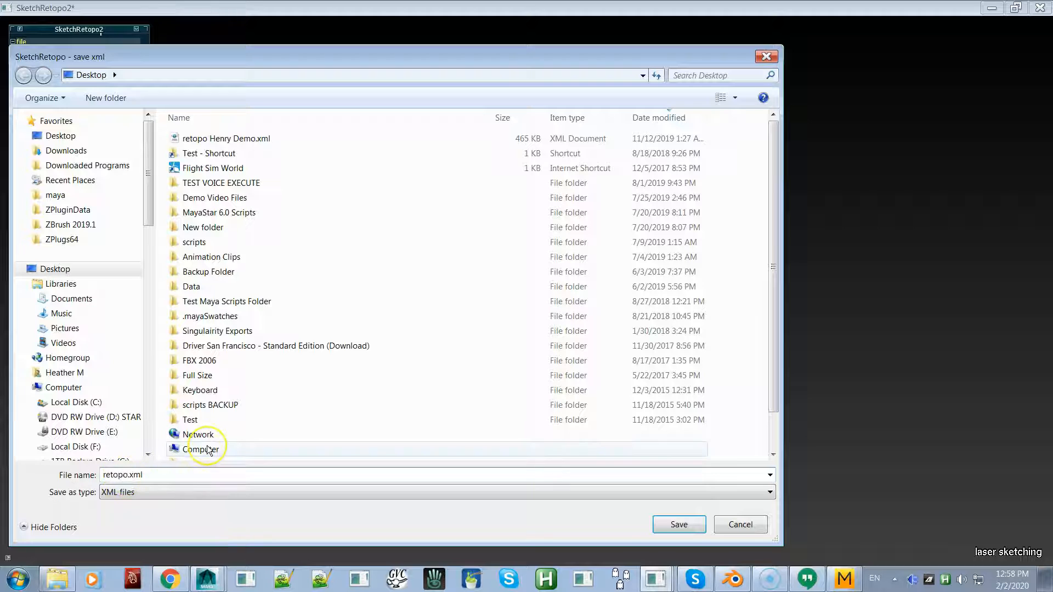
pyautogui.write('Fobje')
pyautogui.press('BackSpace')
pyautogui.press('BackSpace')
pyautogui.press('BackSpace')
pyautogui.press('BackSpace')
pyautogui.write('Shit')
pyautogui.write('rt for ')
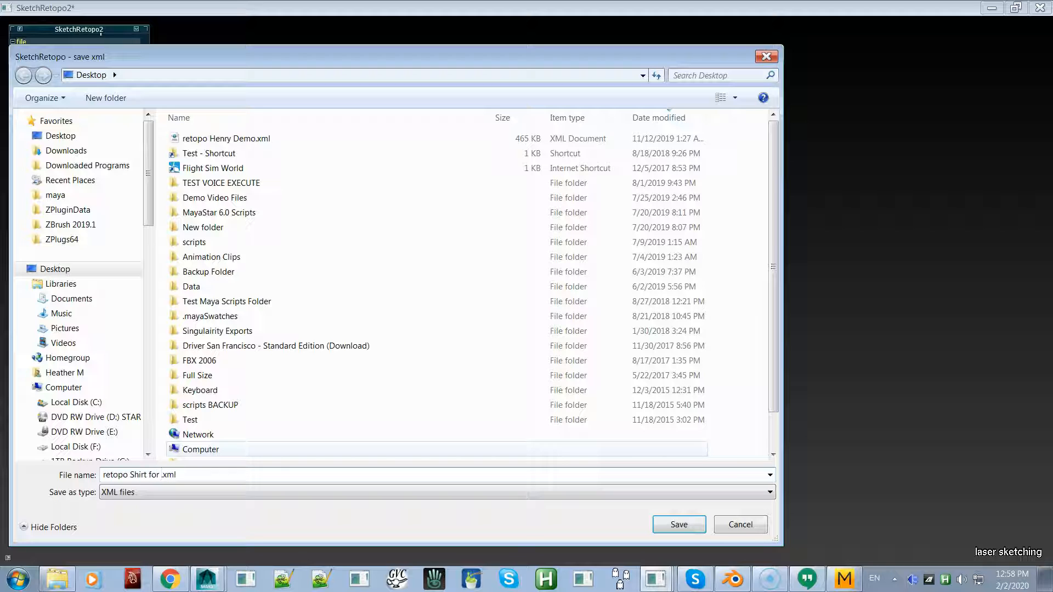
pyautogui.write('Video')
pyautogui.press('Return')
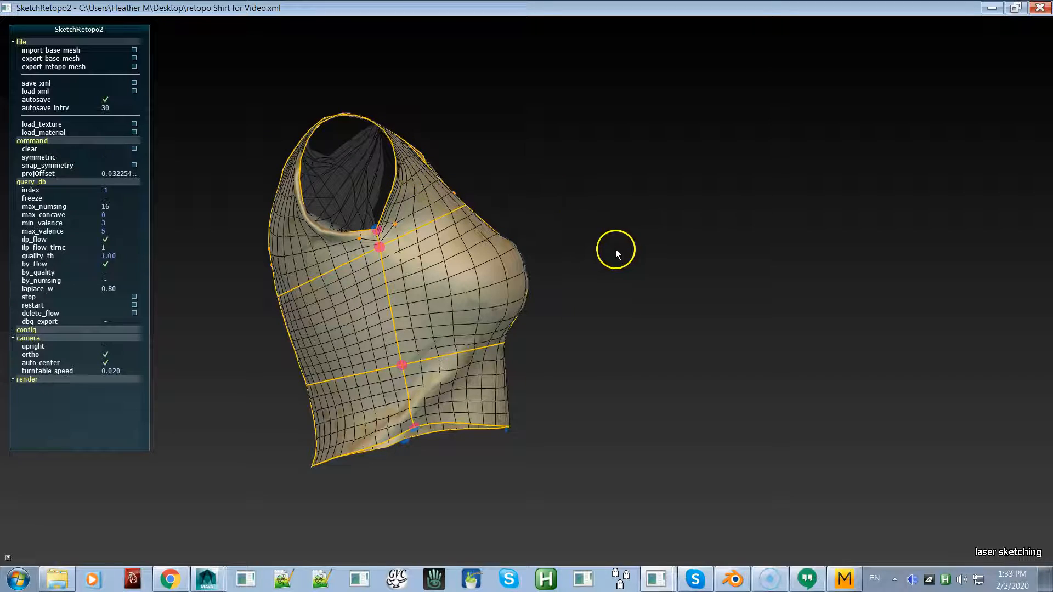
# Step: Switch to move vertex mode and smooth the quad patch on the upper back beside the armhole
pyautogui.keyDown('alt'); pyautogui.moveTo(696, 317); pyautogui.dragTo(809, 376); pyautogui.keyUp('alt')
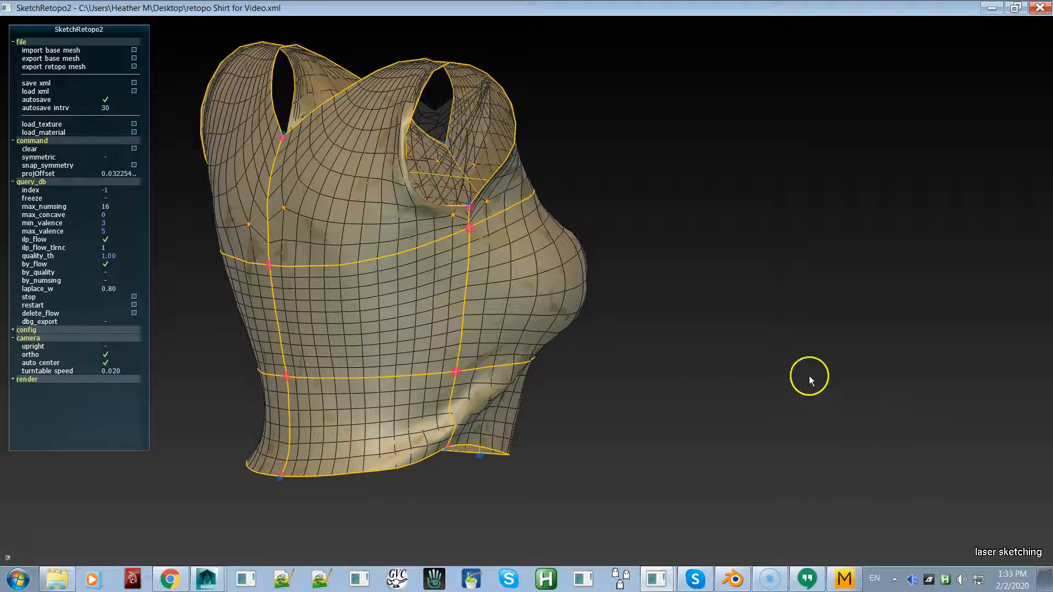
pyautogui.press('v')
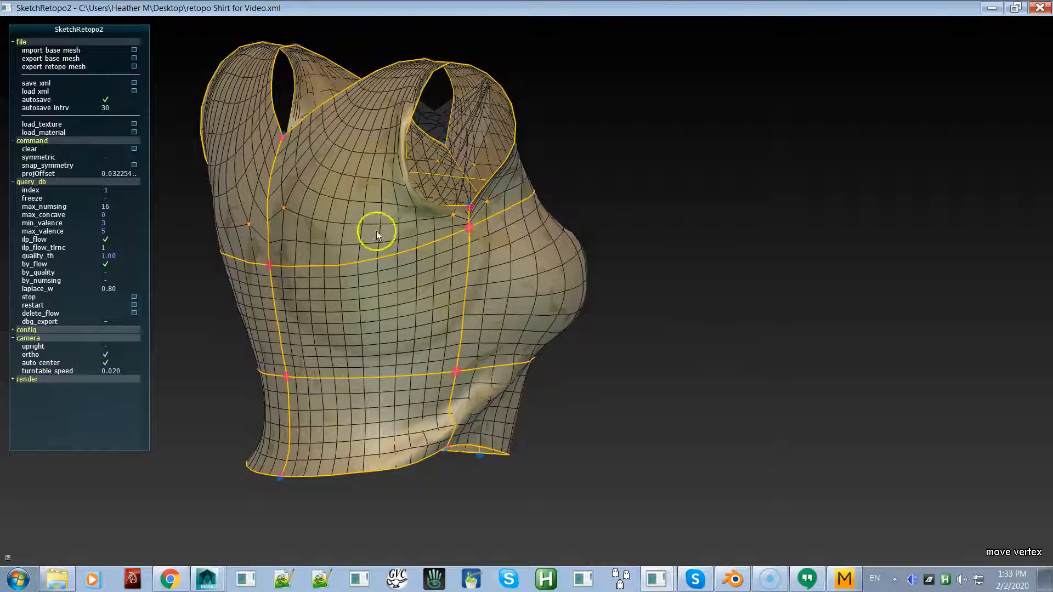
pyautogui.click(362, 202)
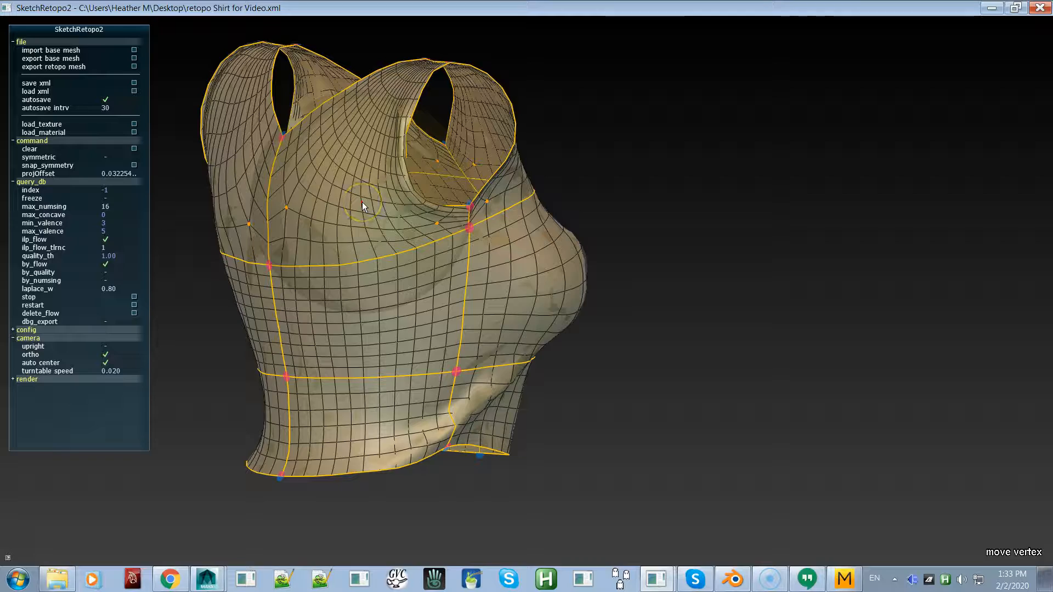
pyautogui.moveTo(502, 252)
pyautogui.keyDown('alt'); pyautogui.mouseDown()
pyautogui.moveTo(385, 262)
pyautogui.moveTo(398, 269)
pyautogui.moveTo(392, 305)
pyautogui.moveTo(356, 329)
pyautogui.moveTo(538, 311)
pyautogui.moveTo(546, 299)
pyautogui.mouseUp(); pyautogui.keyUp('alt')
# Step: Inspect the shaded quad mesh without the base mesh, restore the normal display and check the shirt's front
pyautogui.press('space')
pyautogui.press('space')
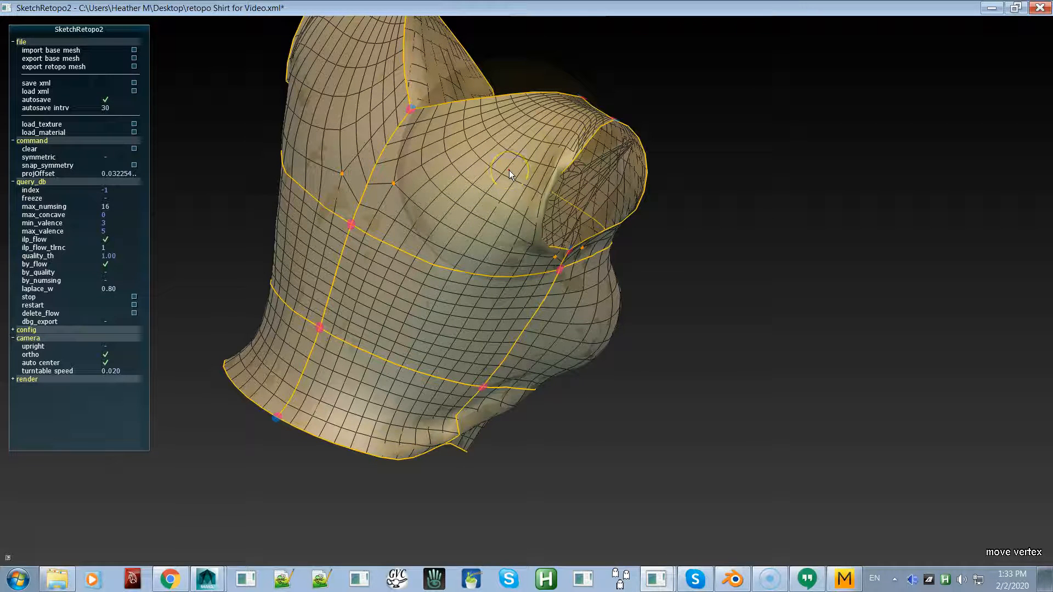
pyautogui.moveTo(499, 180)
pyautogui.mouseDown(button='right')
pyautogui.moveTo(494, 205)
pyautogui.moveTo(414, 192)
pyautogui.moveTo(372, 219)
pyautogui.moveTo(308, 214)
pyautogui.moveTo(439, 203)
pyautogui.moveTo(496, 210)
pyautogui.moveTo(505, 225)
pyautogui.mouseUp(button='right')
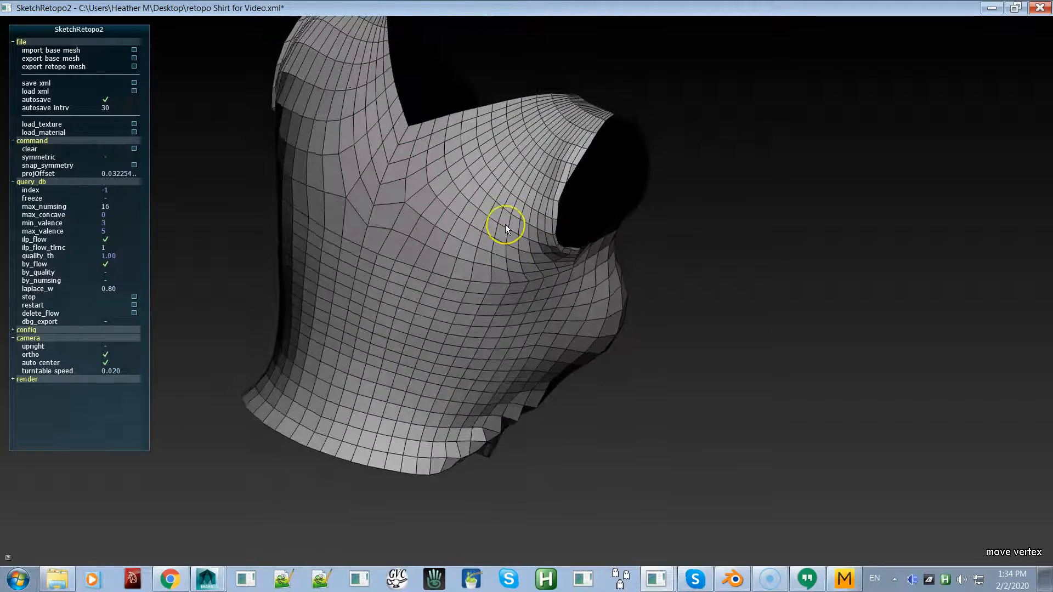
pyautogui.press('space')
pyautogui.keyDown('alt'); pyautogui.moveTo(502, 262); pyautogui.dragTo(341, 302); pyautogui.keyUp('alt')
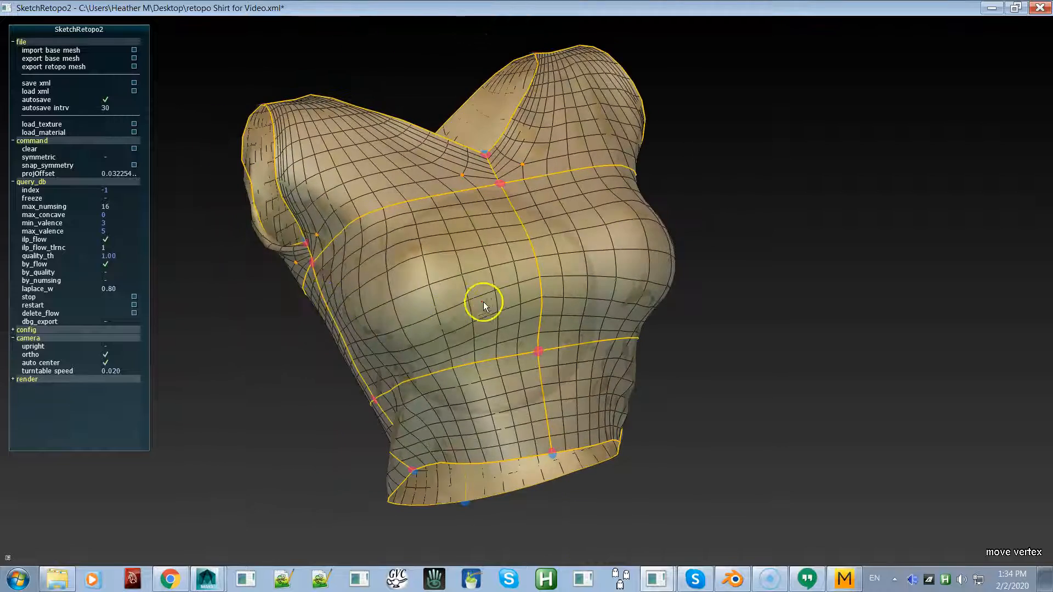
pyautogui.keyDown('alt'); pyautogui.moveTo(483, 302); pyautogui.dragTo(382, 344); pyautogui.keyUp('alt')
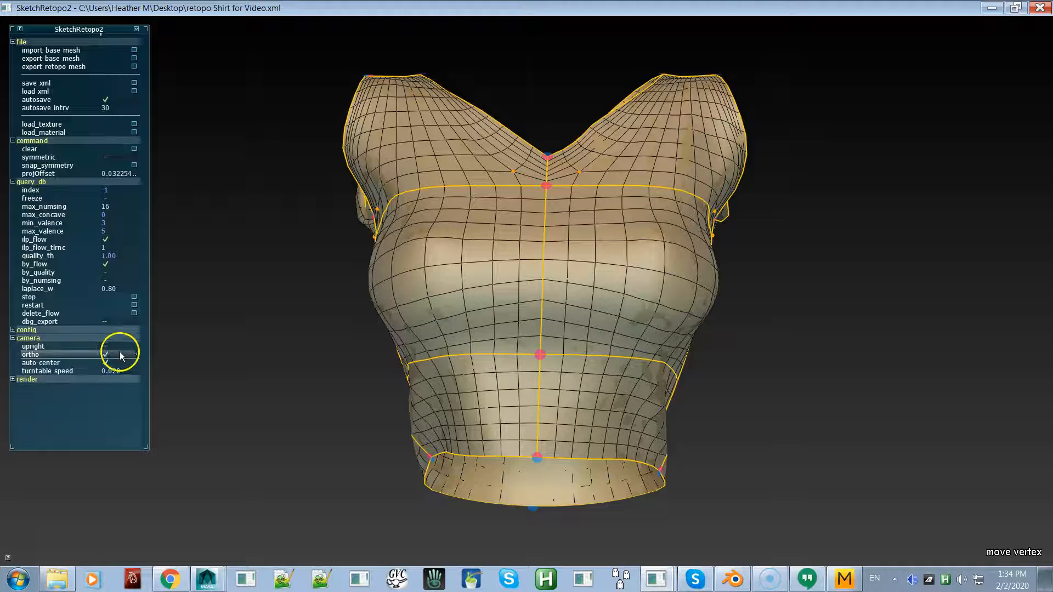
# Step: Switch to edit topology mode, select the centre-front edge between chest and waist, and turn off the orthographic camera
pyautogui.click(543, 278)
pyautogui.moveTo(610, 268); pyautogui.dragTo(614, 338, button='right')
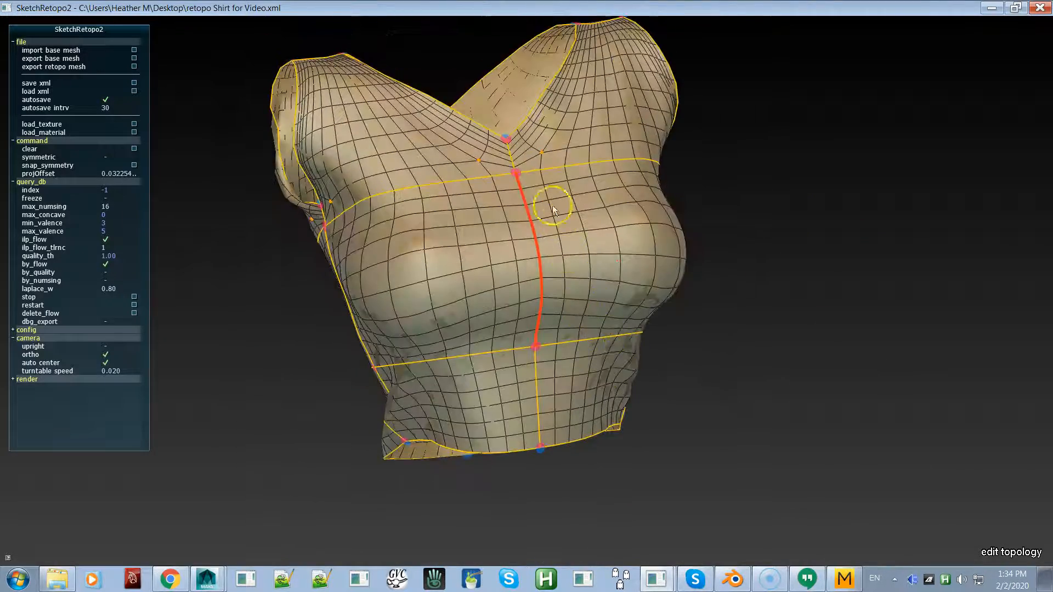
pyautogui.click(120, 354)
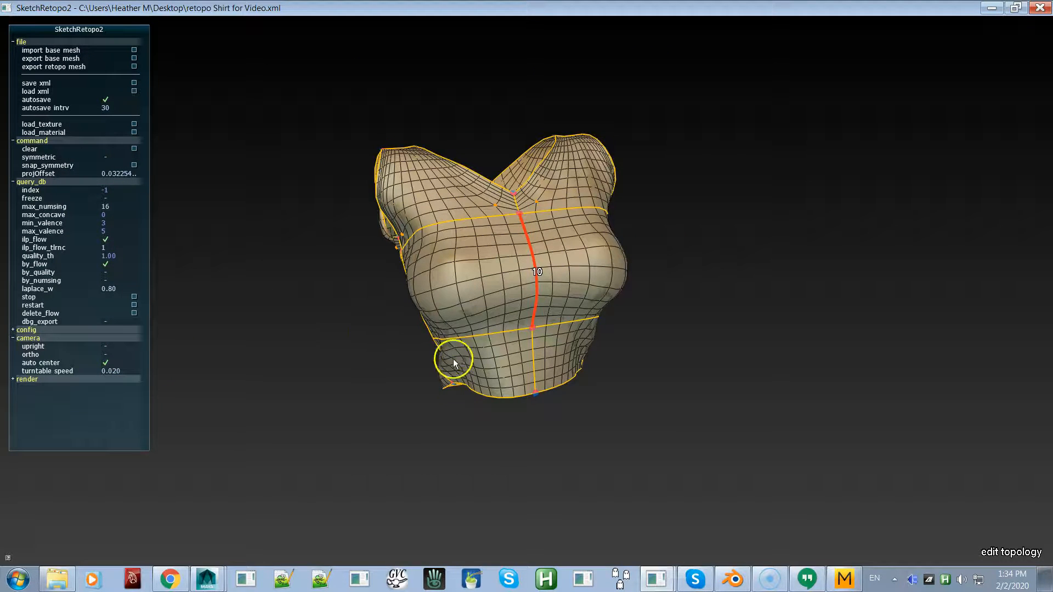
pyautogui.moveTo(442, 375); pyautogui.dragTo(743, 425, button='right')
pyautogui.moveTo(646, 375); pyautogui.dragTo(583, 381, button='right')
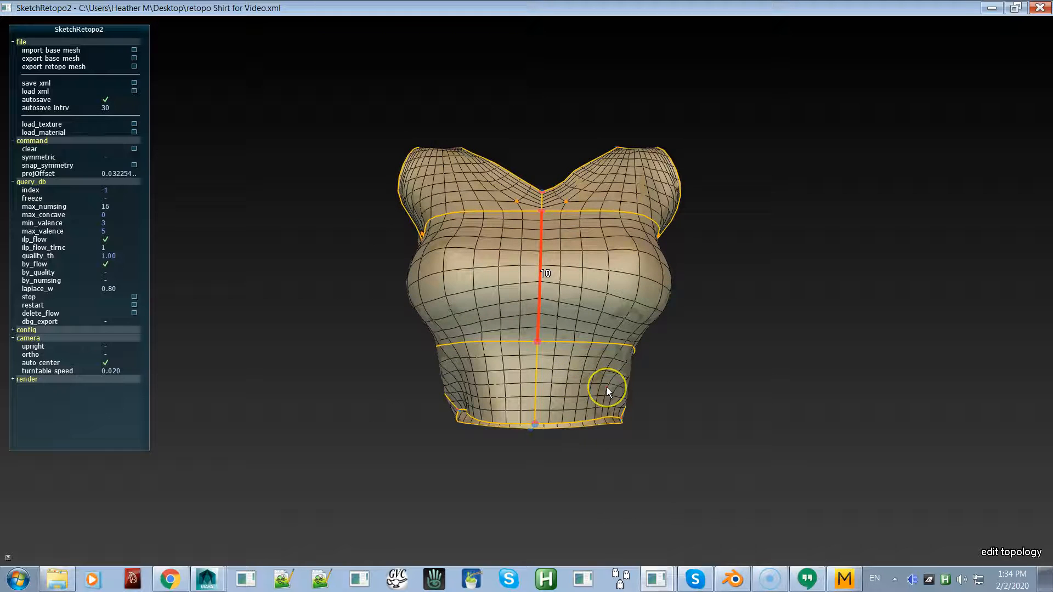
# Step: Select the hem and waist edges with their linked edge chains, and compare the subdivision counts around the shirt's front, side and back
pyautogui.click(581, 414)
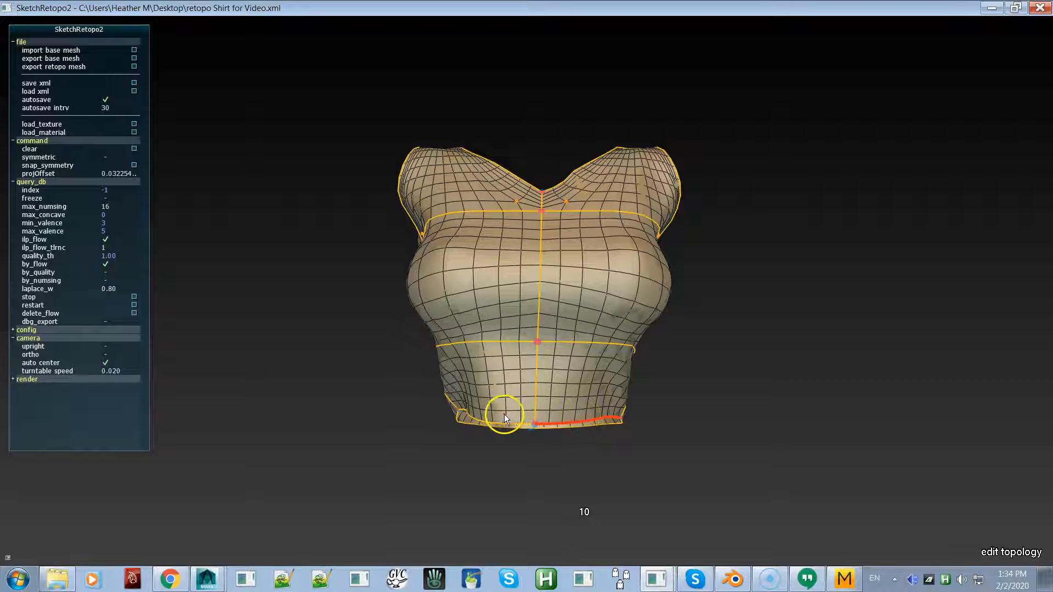
pyautogui.click(507, 338)
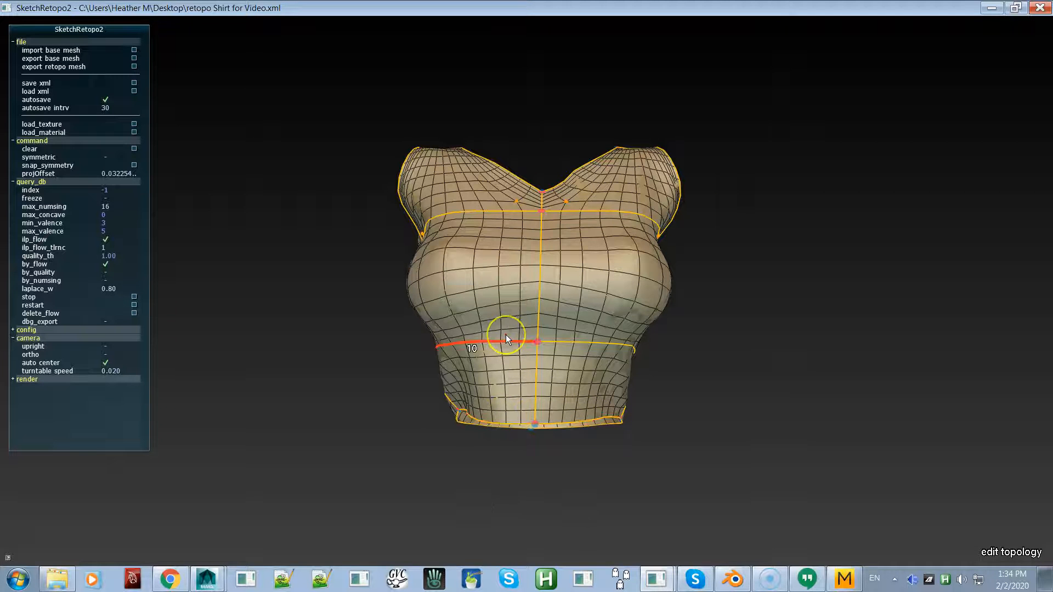
pyautogui.click(506, 335)
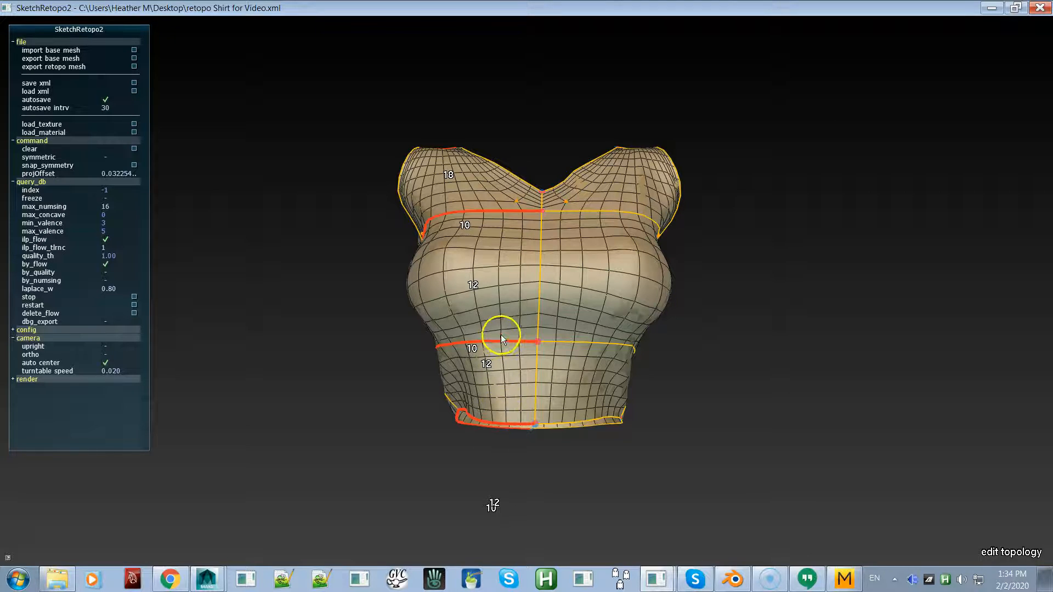
pyautogui.keyDown('alt'); pyautogui.moveTo(475, 234); pyautogui.dragTo(779, 199); pyautogui.keyUp('alt')
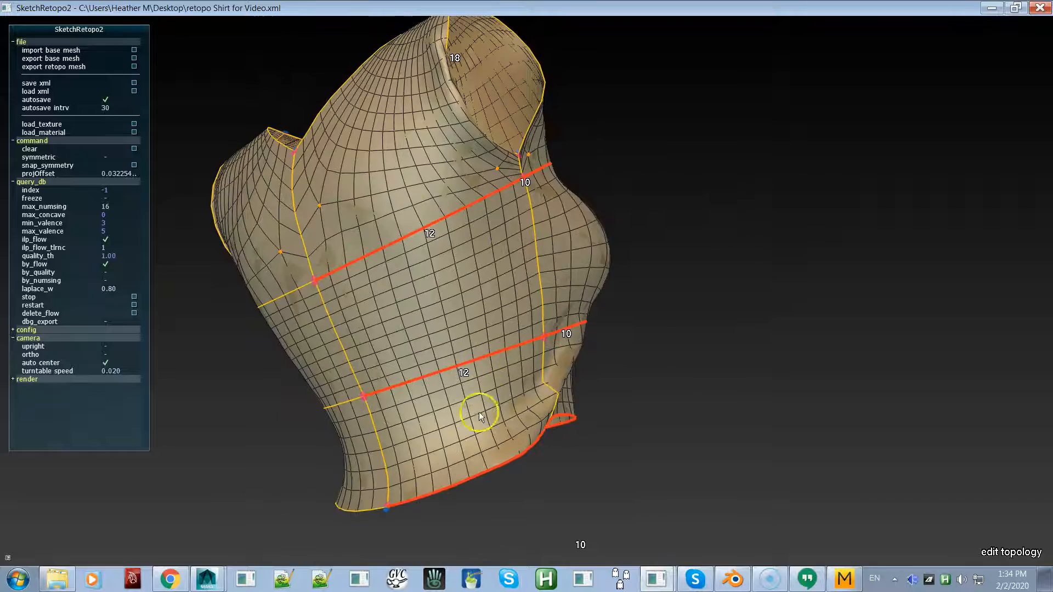
pyautogui.keyDown('alt'); pyautogui.moveTo(482, 422); pyautogui.dragTo(436, 505); pyautogui.keyUp('alt')
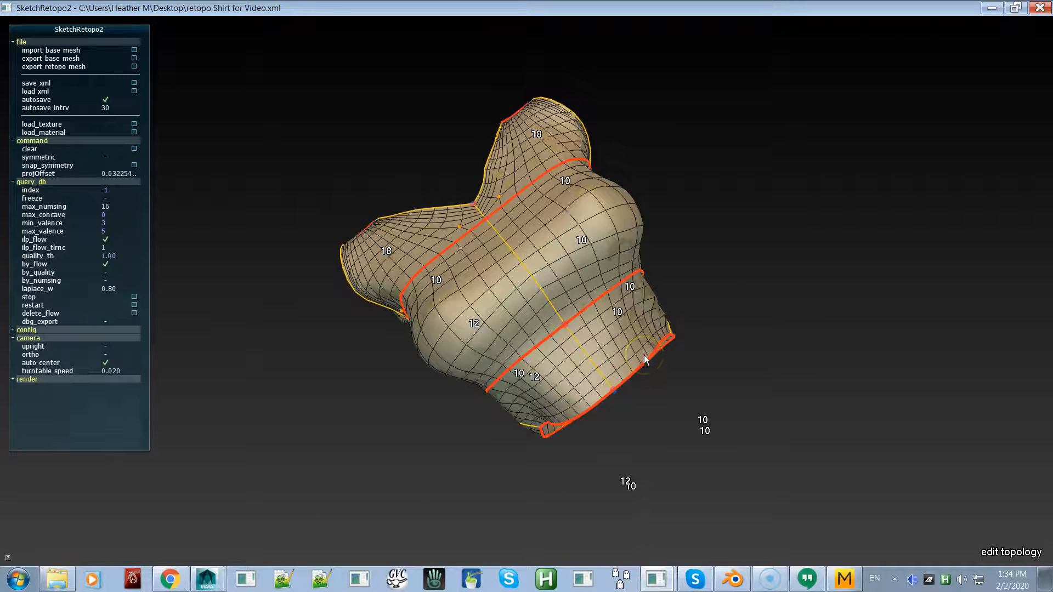
pyautogui.moveTo(644, 377)
pyautogui.keyDown('alt'); pyautogui.mouseDown()
pyautogui.moveTo(627, 419)
pyautogui.moveTo(660, 397)
pyautogui.moveTo(646, 383)
pyautogui.moveTo(592, 439)
pyautogui.moveTo(620, 410)
pyautogui.moveTo(626, 374)
pyautogui.moveTo(595, 419)
pyautogui.mouseUp(); pyautogui.keyUp('alt')
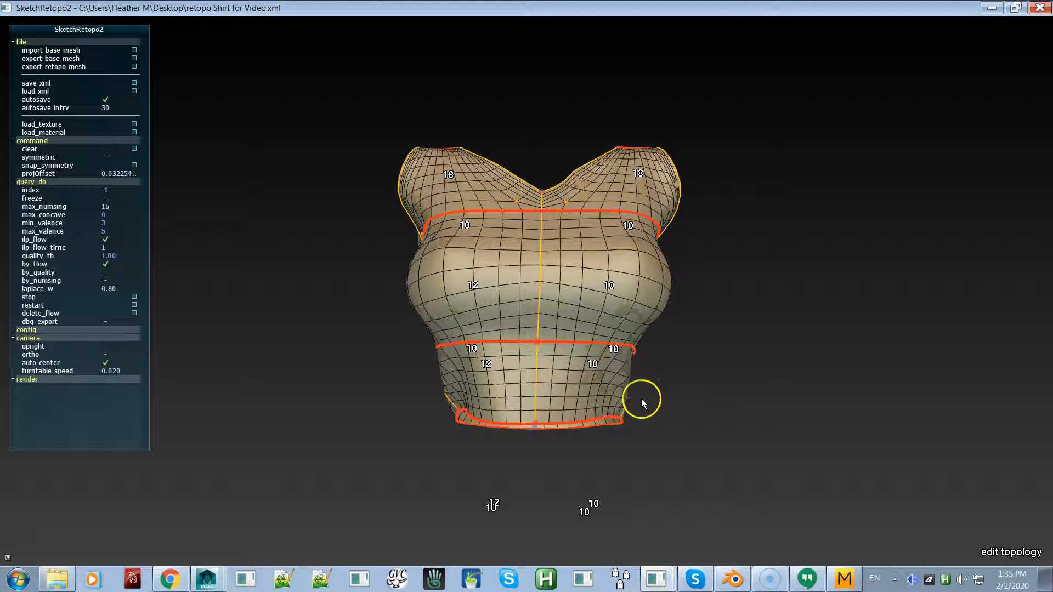
pyautogui.keyDown('alt'); pyautogui.moveTo(703, 363); pyautogui.dragTo(360, 382); pyautogui.keyUp('alt')
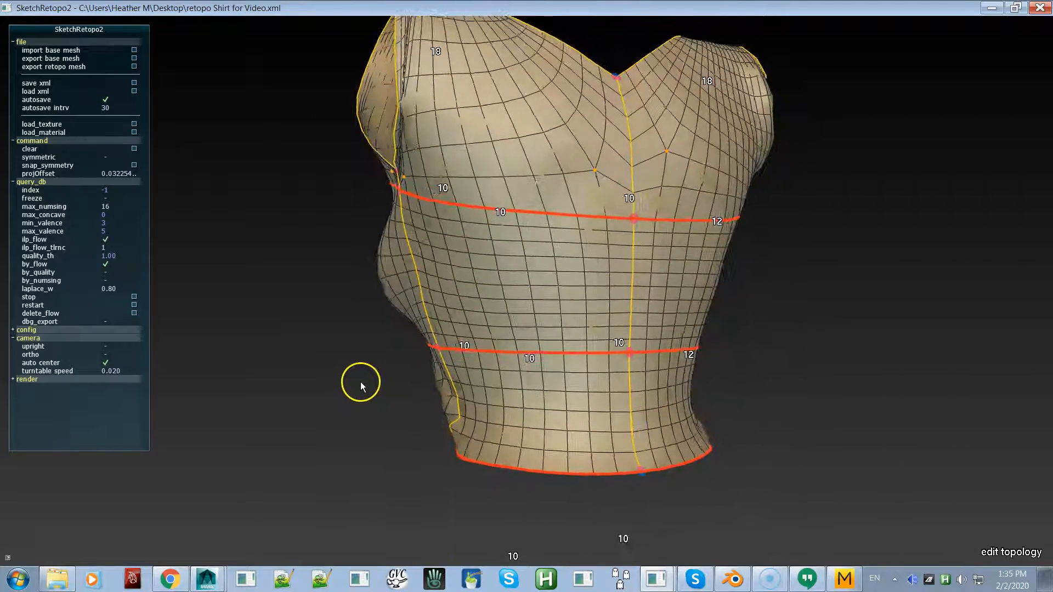
pyautogui.keyDown('alt'); pyautogui.moveTo(574, 445); pyautogui.dragTo(585, 499); pyautogui.keyUp('alt')
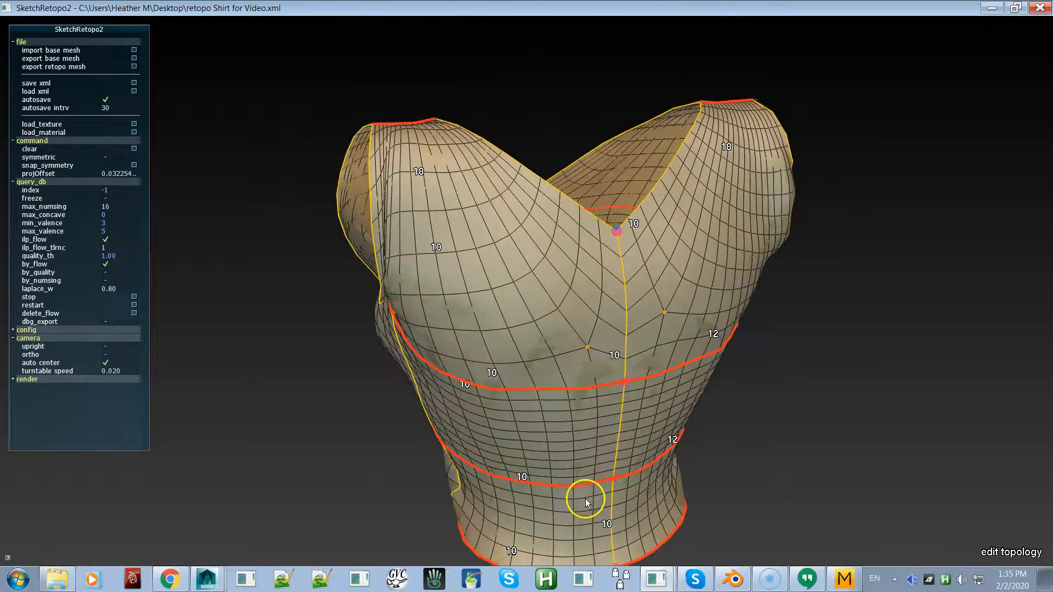
pyautogui.keyDown('alt'); pyautogui.moveTo(584, 499); pyautogui.dragTo(447, 380, button='right'); pyautogui.keyUp('alt')
pyautogui.keyDown('alt'); pyautogui.moveTo(510, 433); pyautogui.dragTo(432, 334, button='middle'); pyautogui.keyUp('alt')
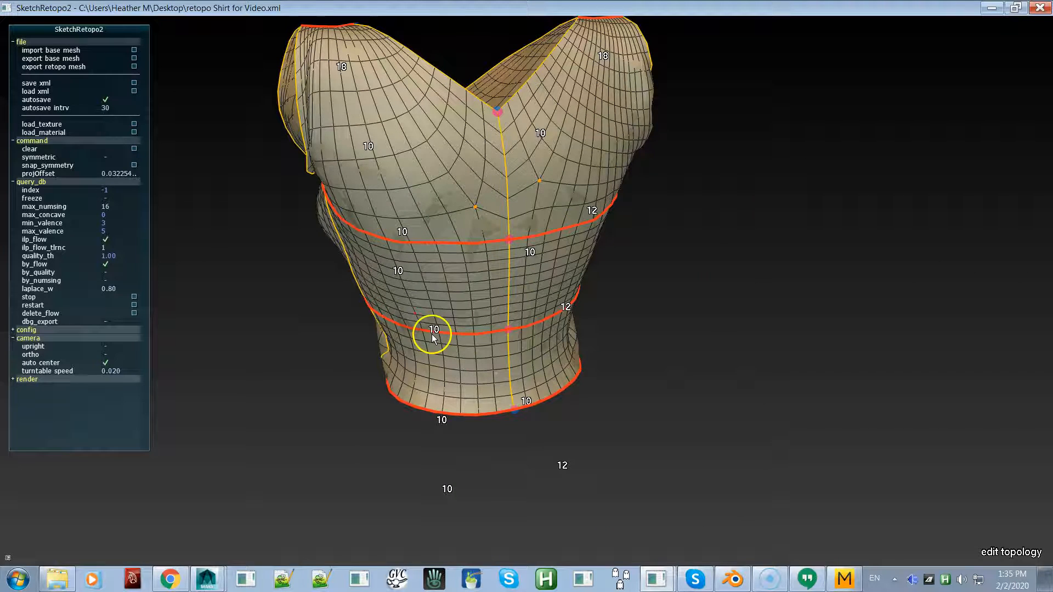
pyautogui.keyDown('alt'); pyautogui.moveTo(572, 350); pyautogui.dragTo(528, 338); pyautogui.keyUp('alt')
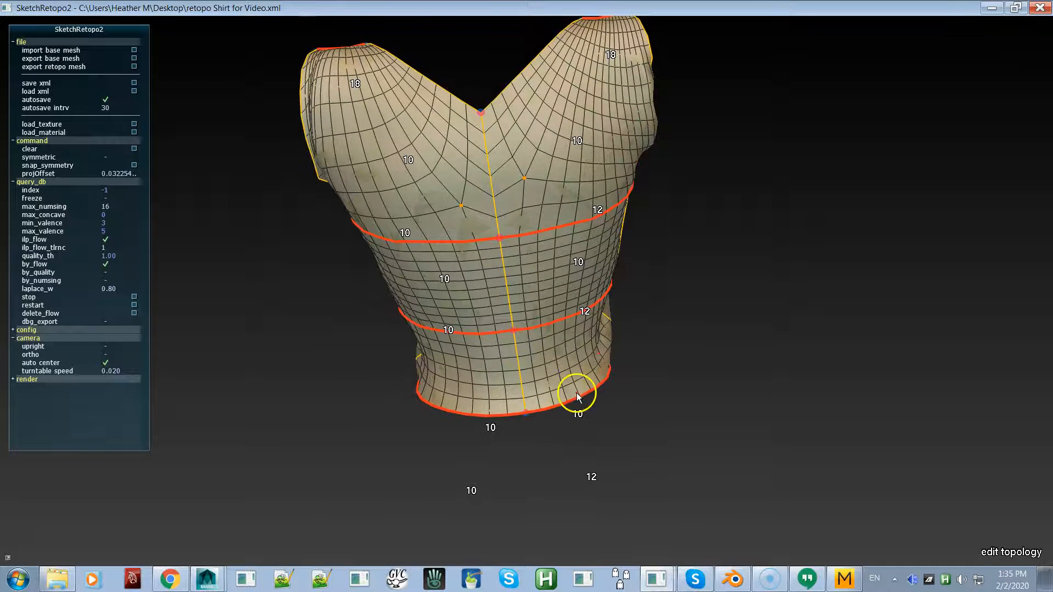
# Step: Reduce the subdivisions of the linked hem, waist and chest edges on the back half marked 12 to 10
pyautogui.click(550, 406)
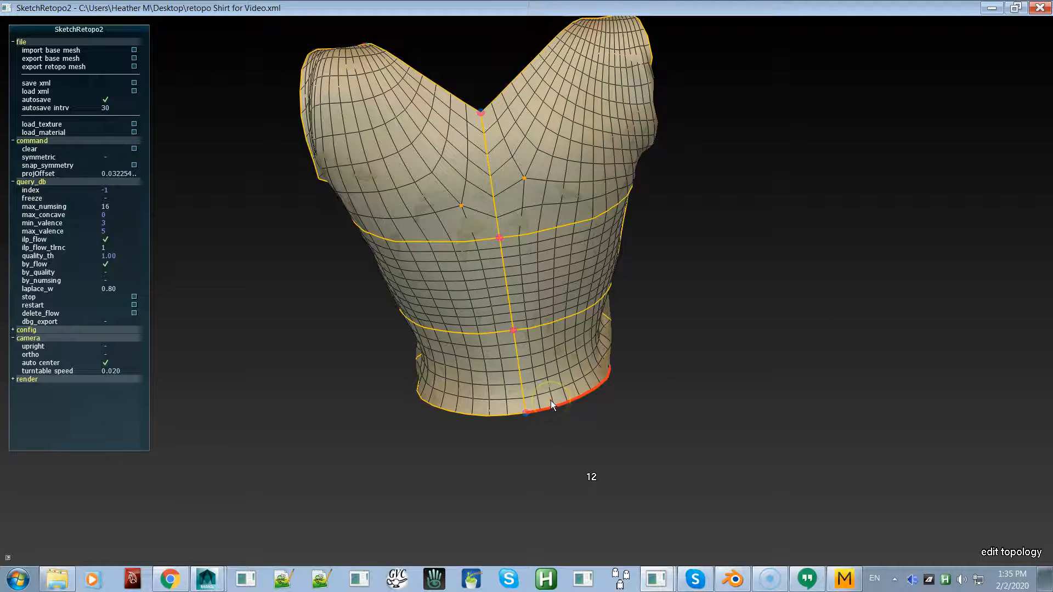
pyautogui.click(564, 313)
pyautogui.click(568, 228)
pyautogui.scroll(-1, 567, 223)
# Step: Switch to move vertex mode and smooth the re-divided patch on the upper back beside the armhole
pyautogui.keyDown('alt'); pyautogui.moveTo(651, 250); pyautogui.dragTo(665, 220); pyautogui.keyUp('alt')
pyautogui.keyDown('alt'); pyautogui.moveTo(712, 259); pyautogui.dragTo(540, 291); pyautogui.keyUp('alt')
pyautogui.keyDown('alt'); pyautogui.moveTo(681, 267); pyautogui.dragTo(622, 168); pyautogui.keyUp('alt')
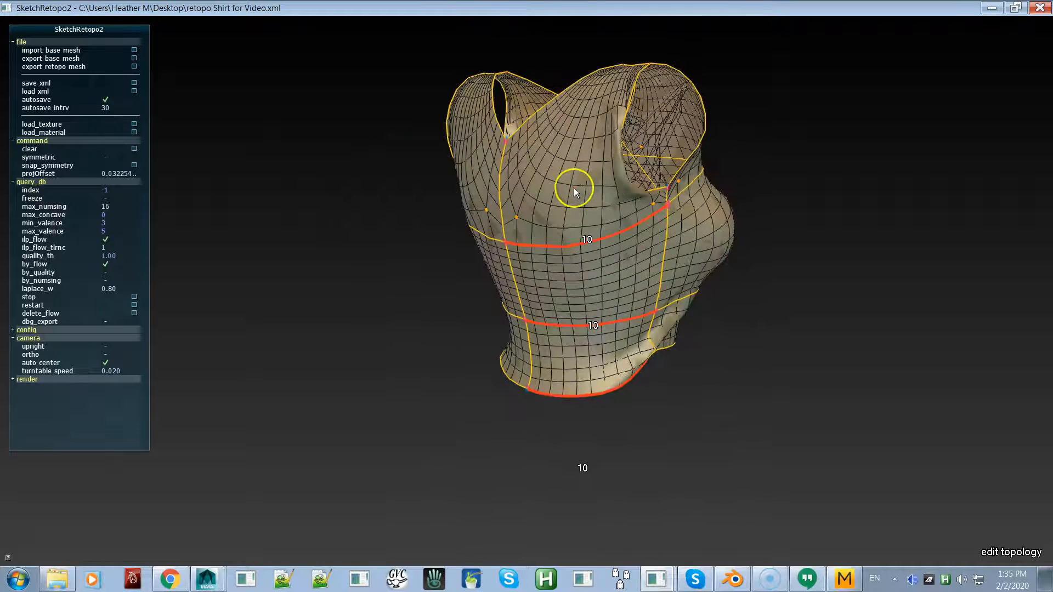
pyautogui.press('m')
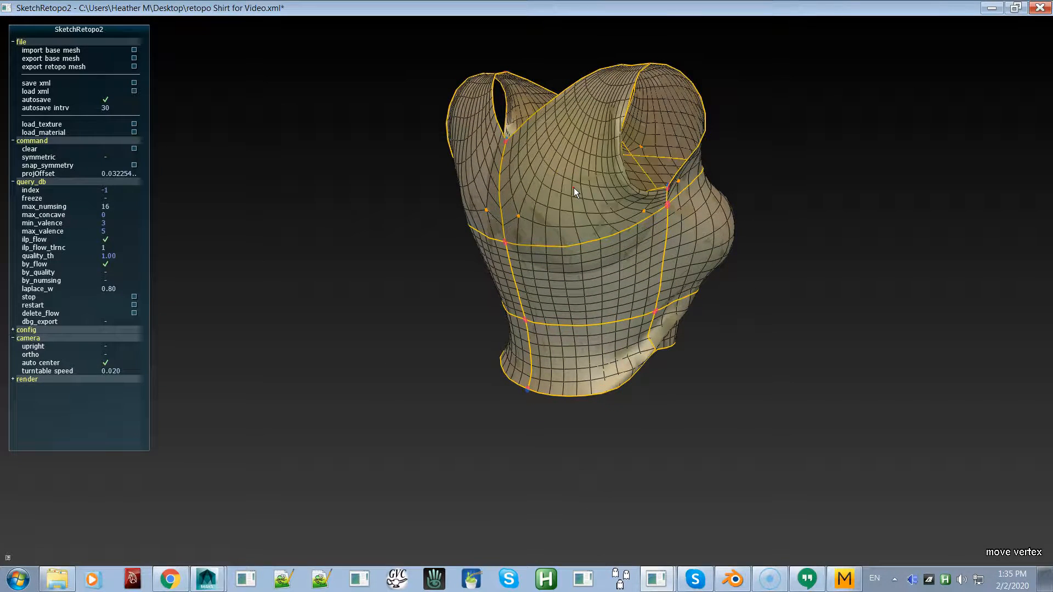
# Step: In edit topology mode, select the linked armhole and neckline edges on front and back, and lower the back chain's subdivisions
pyautogui.keyDown('alt'); pyautogui.moveTo(659, 192); pyautogui.dragTo(521, 275); pyautogui.keyUp('alt')
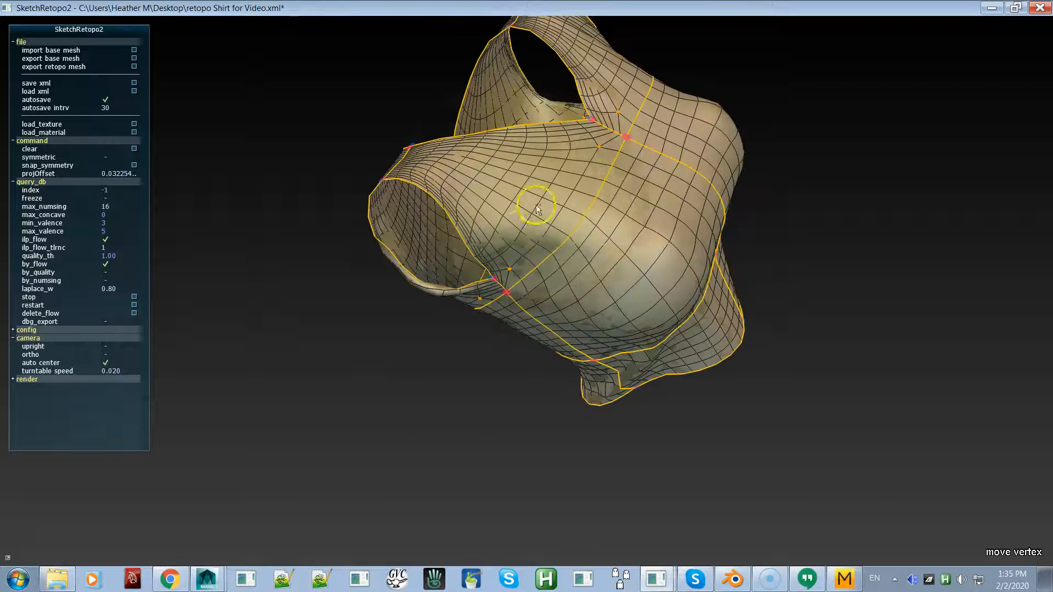
pyautogui.press('e')
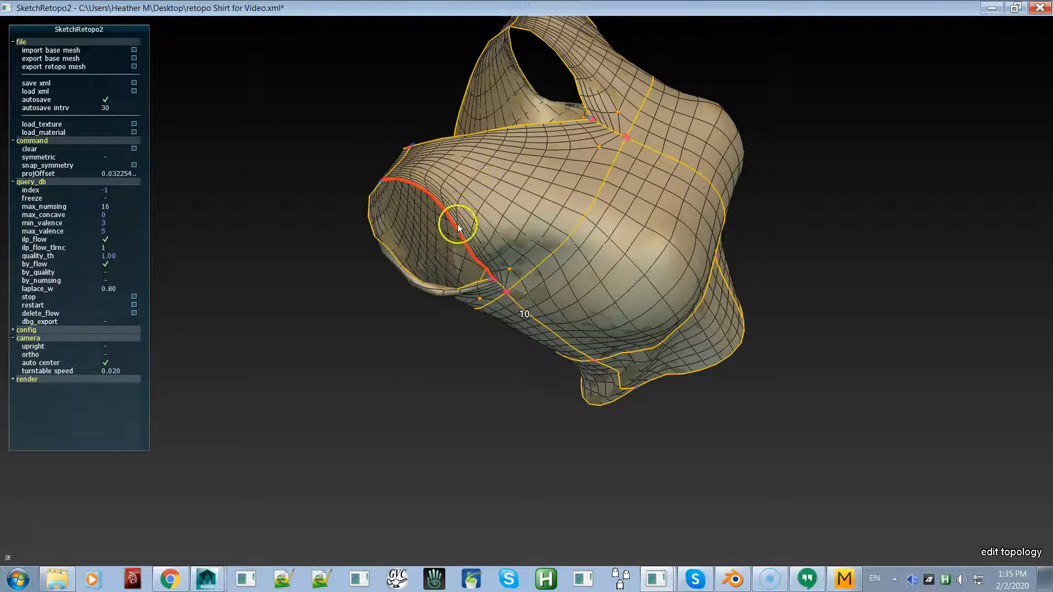
pyautogui.click(458, 225)
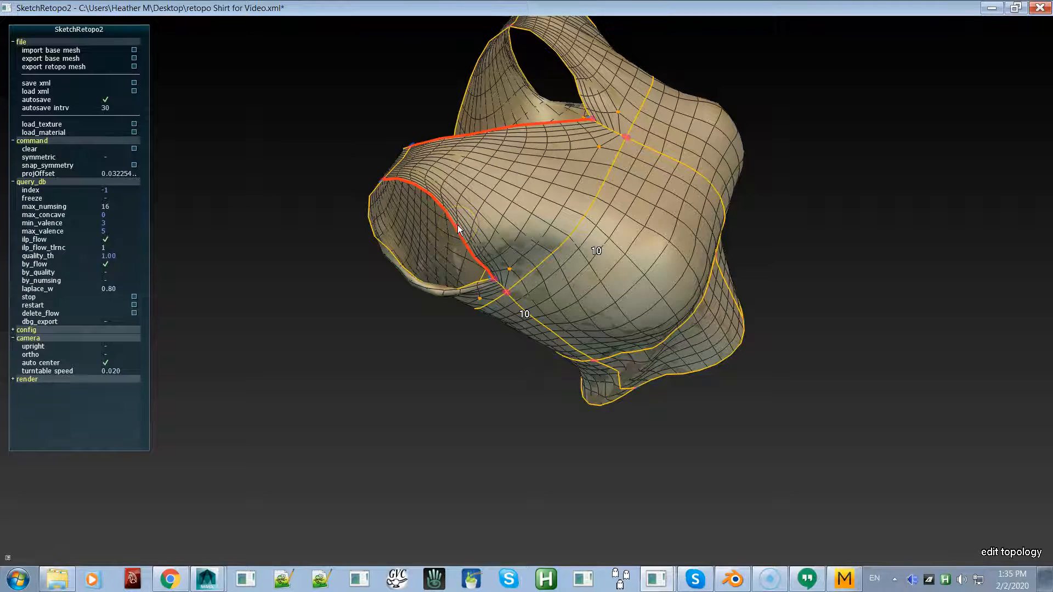
pyautogui.click(578, 74)
pyautogui.moveTo(583, 112)
pyautogui.keyDown('alt'); pyautogui.mouseDown()
pyautogui.moveTo(568, 182)
pyautogui.moveTo(571, 153)
pyautogui.moveTo(557, 145)
pyautogui.moveTo(504, 151)
pyautogui.moveTo(549, 232)
pyautogui.moveTo(627, 265)
pyautogui.moveTo(756, 278)
pyautogui.mouseUp(); pyautogui.keyUp('alt')
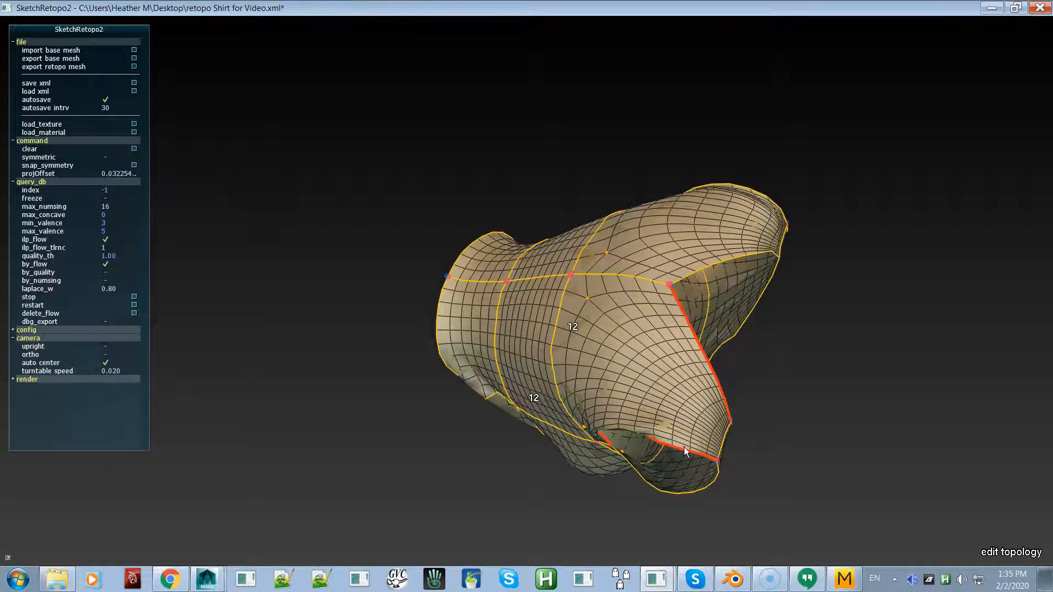
pyautogui.click(730, 251)
pyautogui.scroll(-2, 690, 345)
pyautogui.keyDown('alt'); pyautogui.moveTo(699, 369); pyautogui.dragTo(584, 328); pyautogui.keyUp('alt')
# Step: Reduce the subdivisions of the edges across both shoulders to 6
pyautogui.click(735, 186)
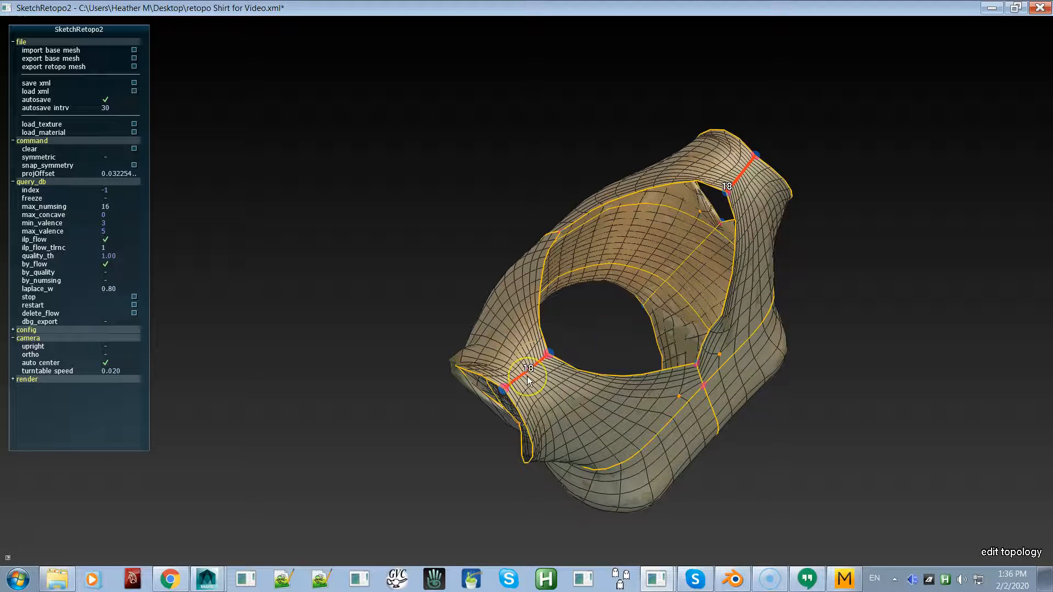
pyautogui.scroll(-10, 528, 376)
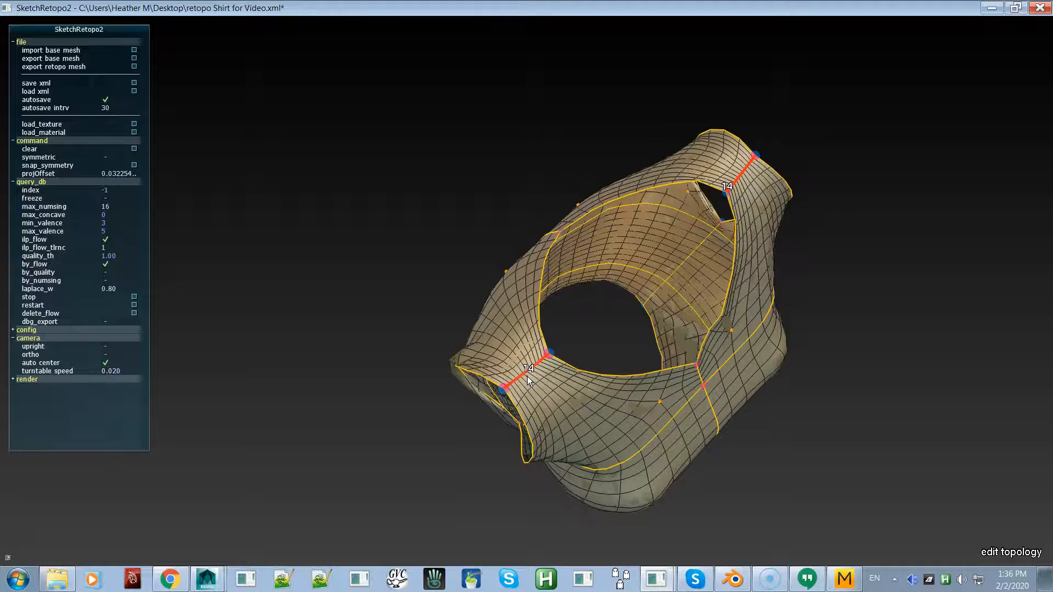
pyautogui.scroll(-2, 528, 376)
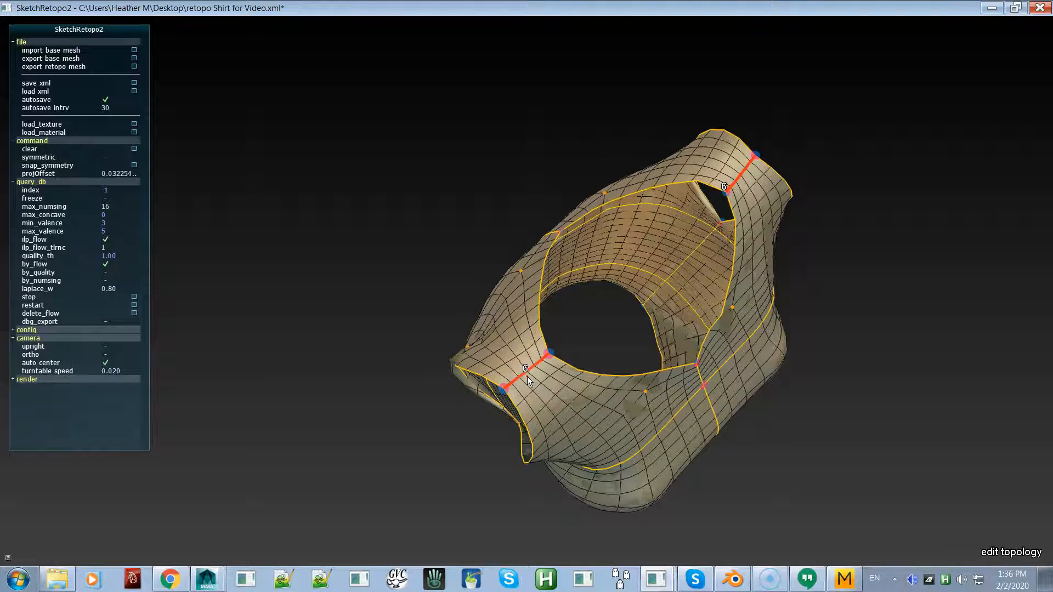
# Step: Set the short centre-front edge between the neckline point and the chest curve to 4 subdivisions
pyautogui.keyDown('alt'); pyautogui.moveTo(557, 403); pyautogui.dragTo(529, 339); pyautogui.keyUp('alt')
pyautogui.keyDown('alt'); pyautogui.moveTo(541, 352); pyautogui.dragTo(566, 382, button='right'); pyautogui.keyUp('alt')
pyautogui.keyDown('alt'); pyautogui.moveTo(566, 385); pyautogui.dragTo(541, 341); pyautogui.keyUp('alt')
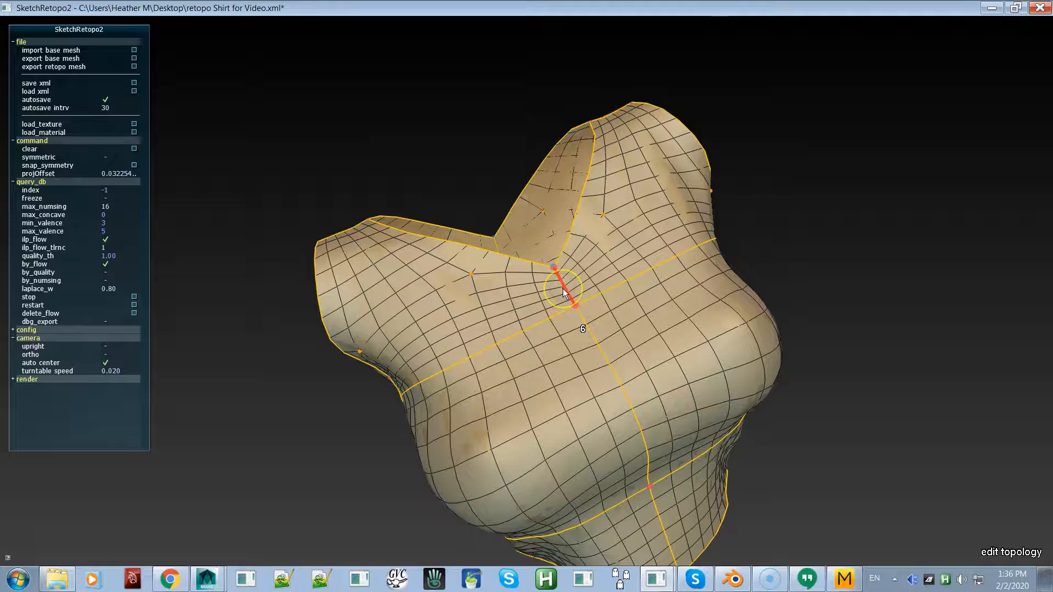
pyautogui.scroll(-2, 564, 288)
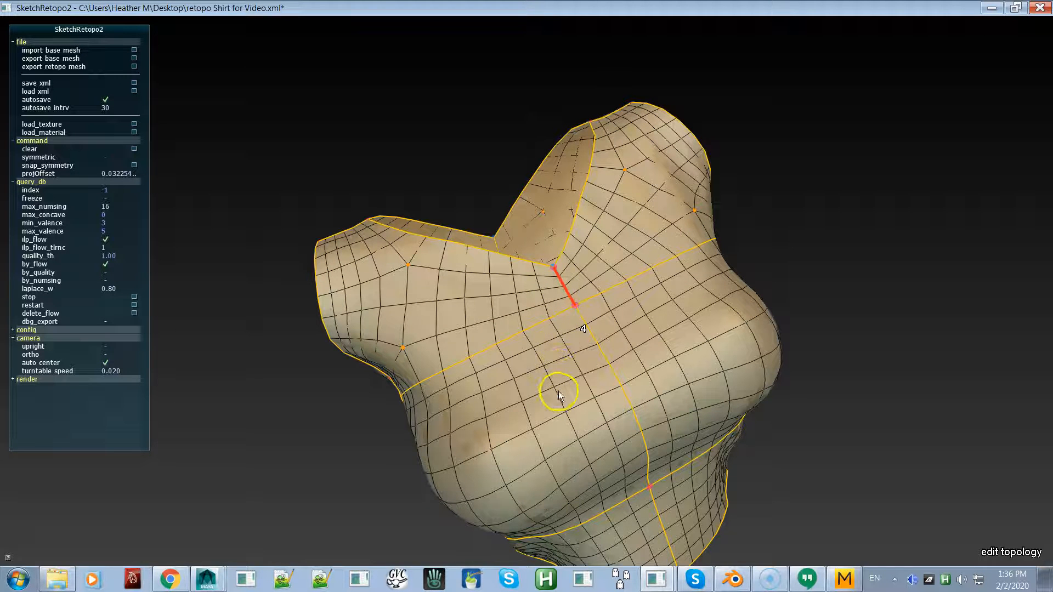
pyautogui.keyDown('alt'); pyautogui.moveTo(559, 392); pyautogui.dragTo(656, 366); pyautogui.keyUp('alt')
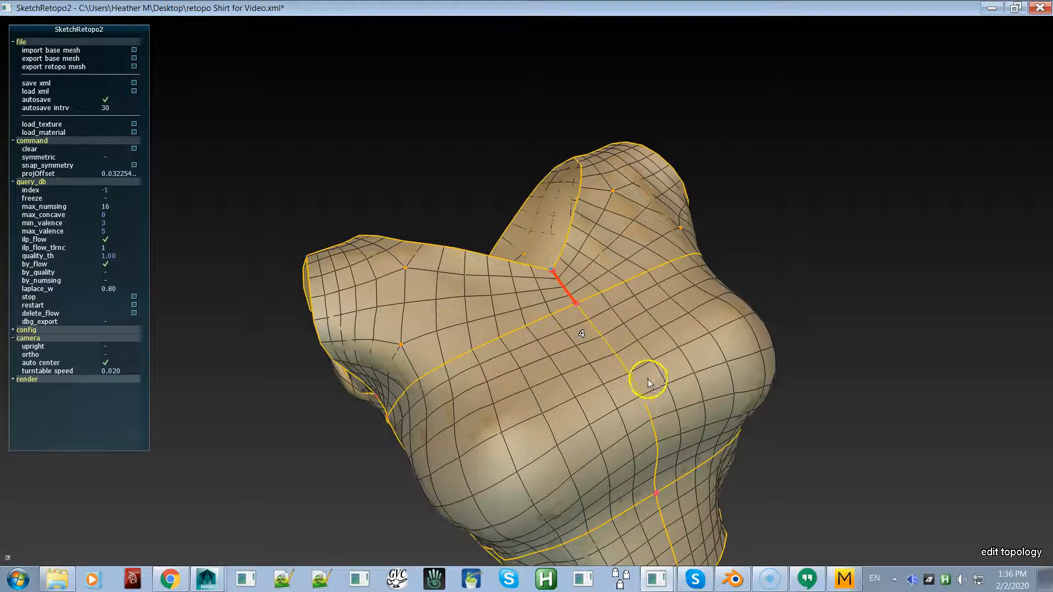
# Step: Set the short side edges between each armhole and the chest curve to 4 subdivisions
pyautogui.click(639, 396)
pyautogui.keyDown('alt'); pyautogui.moveTo(583, 412); pyautogui.dragTo(729, 318); pyautogui.keyUp('alt')
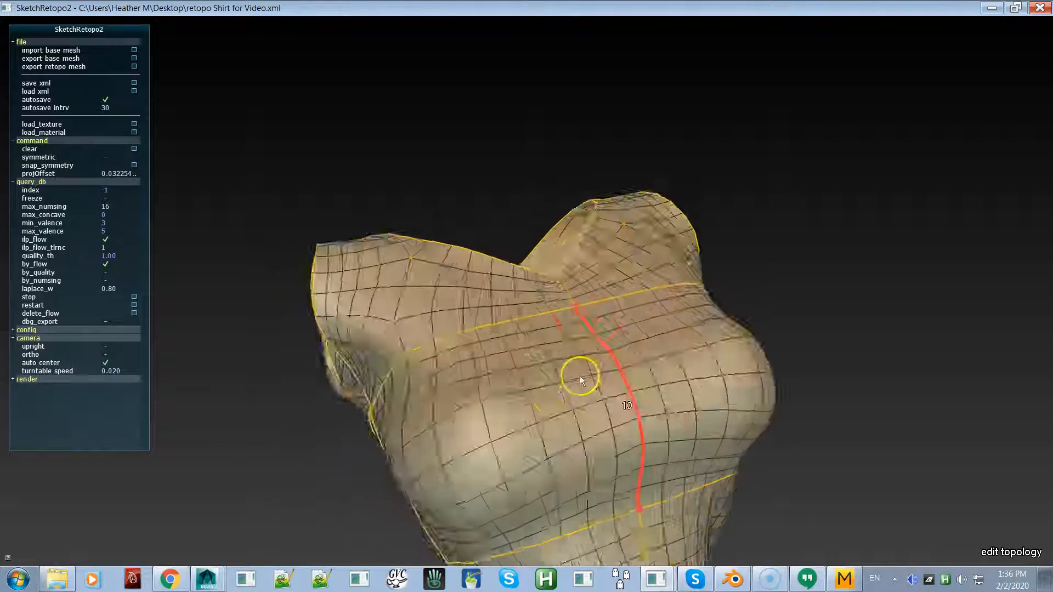
pyautogui.keyDown('alt'); pyautogui.moveTo(581, 376); pyautogui.dragTo(383, 430); pyautogui.keyUp('alt')
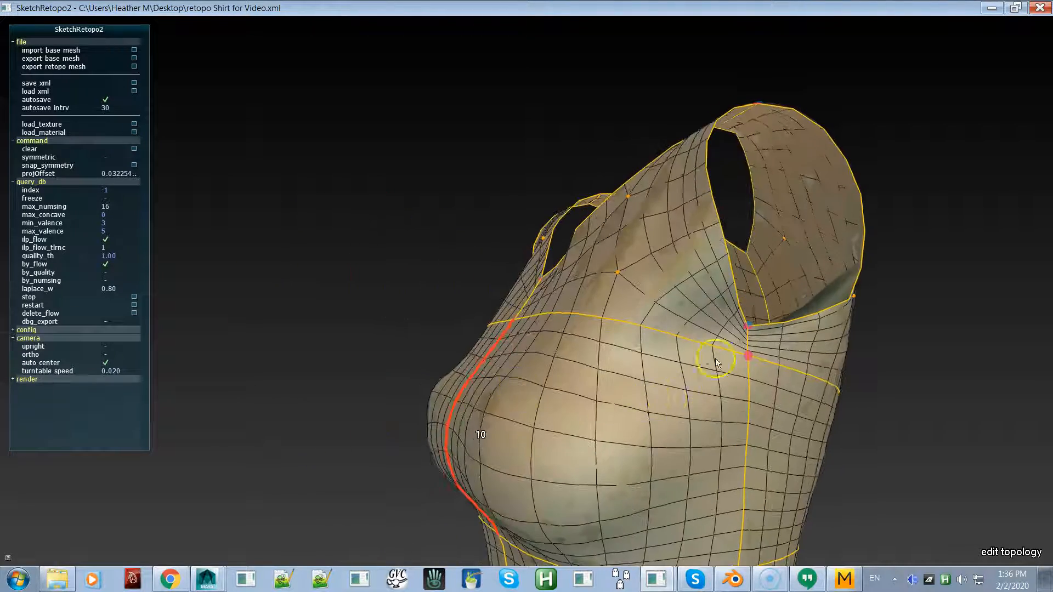
pyautogui.click(749, 338)
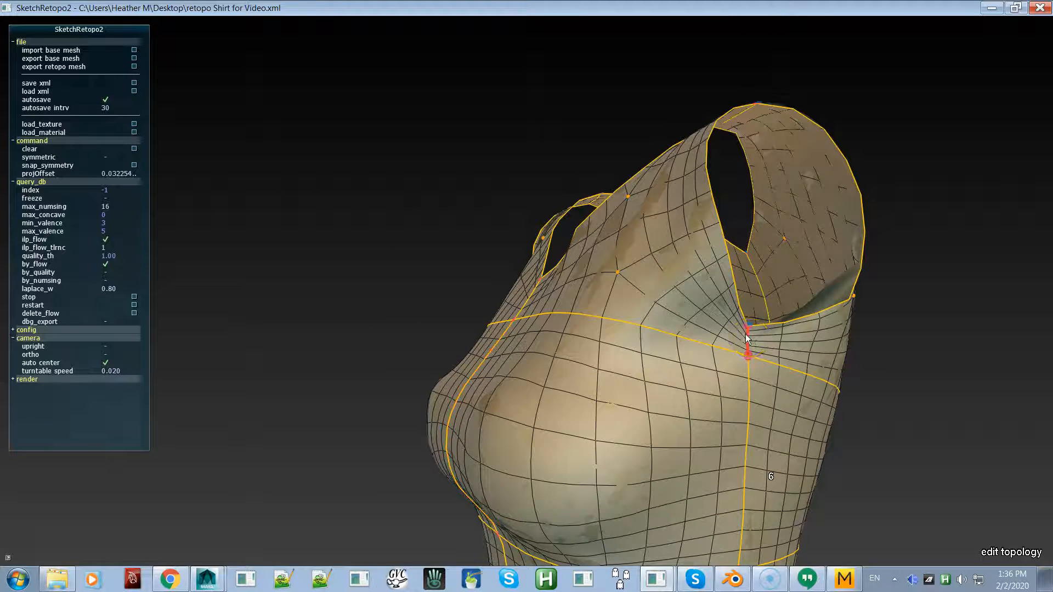
pyautogui.scroll(-2, 747, 338)
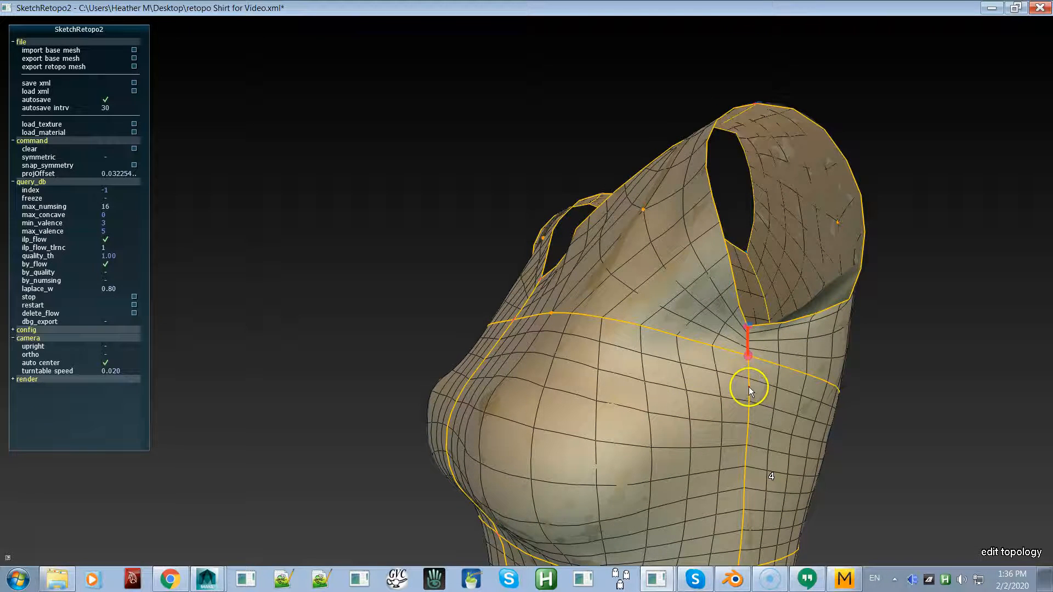
pyautogui.keyDown('alt'); pyautogui.moveTo(591, 366); pyautogui.dragTo(931, 329); pyautogui.keyUp('alt')
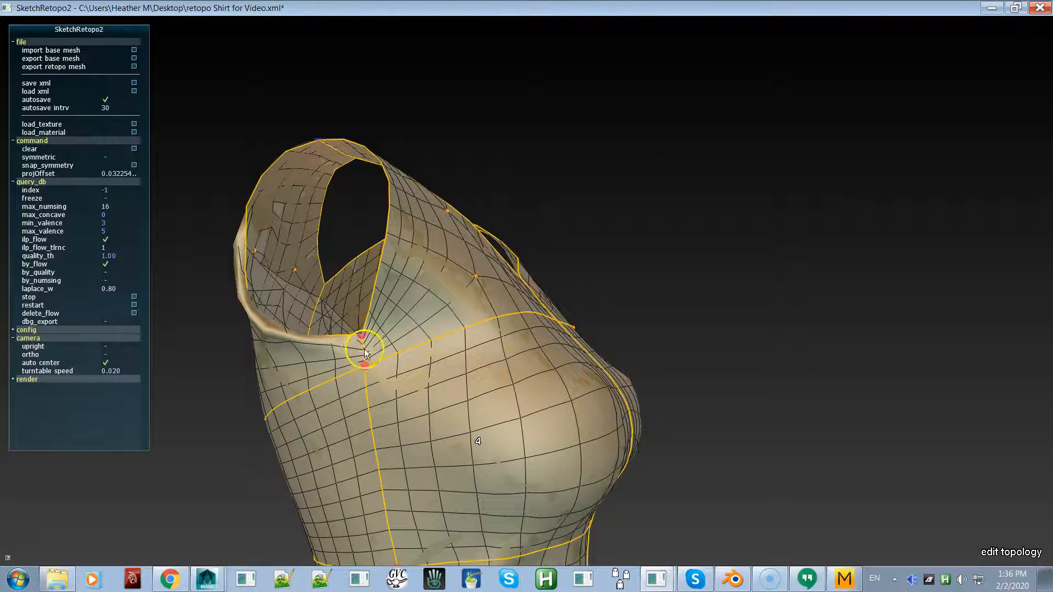
pyautogui.keyDown('alt'); pyautogui.moveTo(470, 322); pyautogui.dragTo(618, 337); pyautogui.keyUp('alt')
# Step: Switch to move vertex mode and smooth the distorted quads of the upper-back patch near the armhole
pyautogui.press('q')
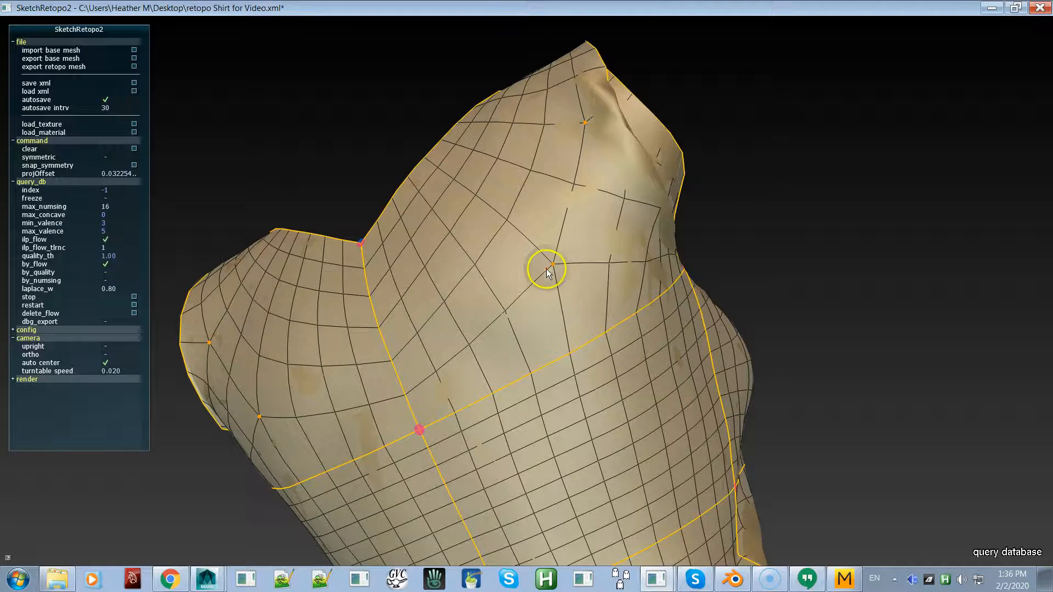
pyautogui.press('m')
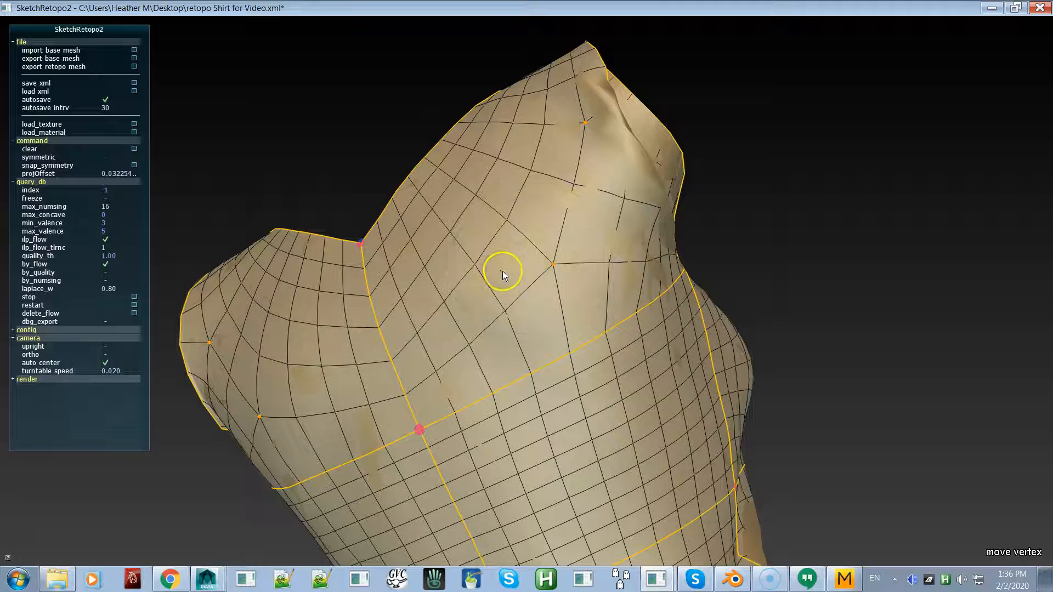
pyautogui.click(532, 229)
pyautogui.keyDown('alt'); pyautogui.moveTo(541, 283); pyautogui.dragTo(527, 380); pyautogui.keyUp('alt')
pyautogui.keyDown('alt'); pyautogui.moveTo(596, 279); pyautogui.dragTo(633, 311); pyautogui.keyUp('alt')
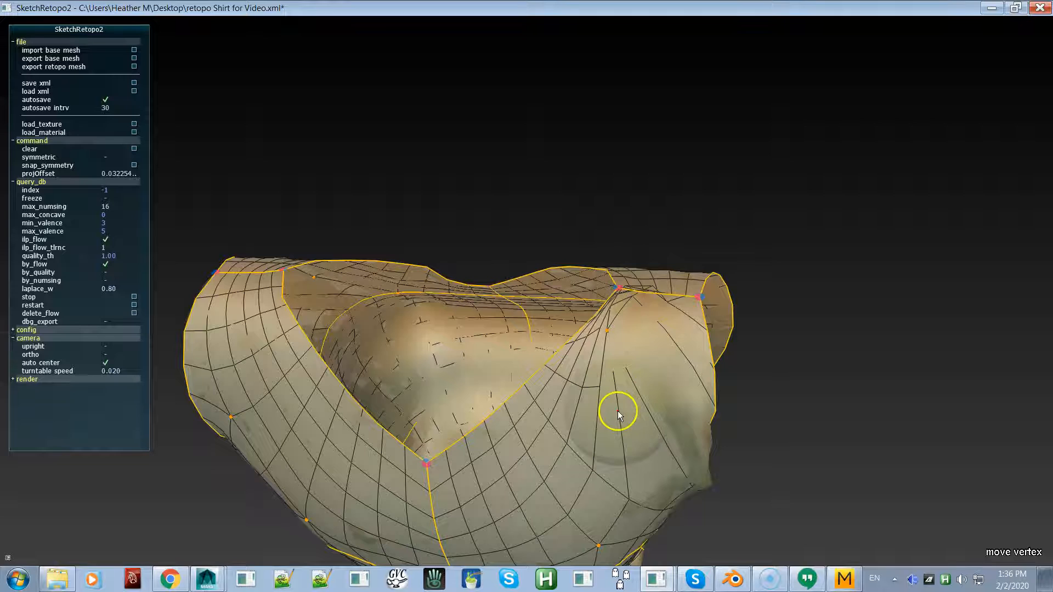
pyautogui.keyDown('alt'); pyautogui.moveTo(617, 420); pyautogui.dragTo(636, 447); pyautogui.keyUp('alt')
# Step: Return to edit topology mode and set the back armhole edges on both sides to 12 subdivisions
pyautogui.press('t')
pyautogui.click(673, 368)
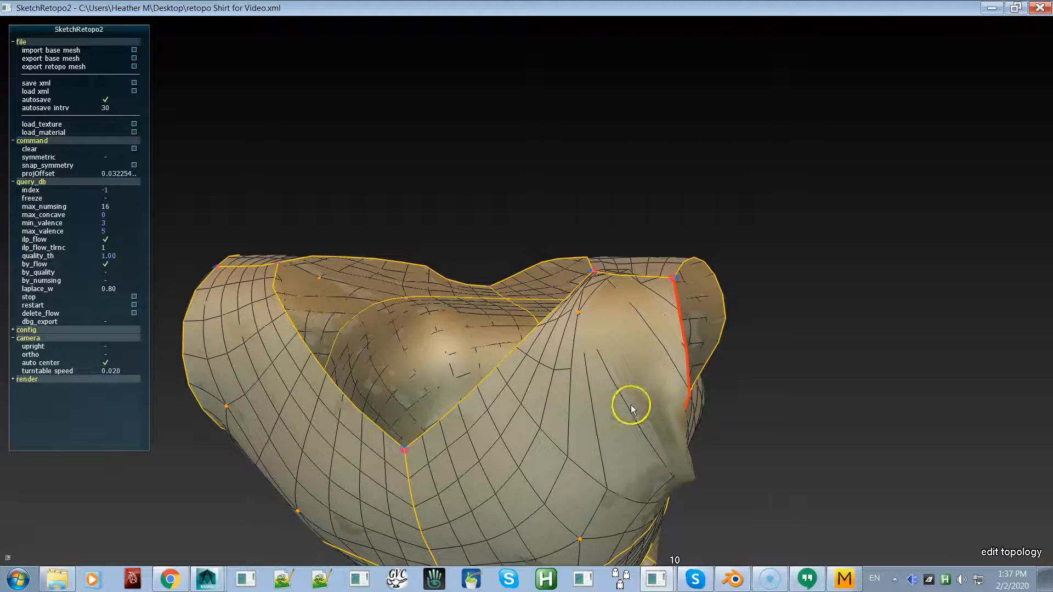
pyautogui.click(495, 379)
pyautogui.keyDown('alt'); pyautogui.moveTo(599, 388); pyautogui.dragTo(456, 329); pyautogui.keyUp('alt')
pyautogui.click(419, 302)
pyautogui.keyDown('alt'); pyautogui.moveTo(404, 265); pyautogui.dragTo(571, 311); pyautogui.keyUp('alt')
pyautogui.click(413, 291)
pyautogui.scroll(1, 532, 322)
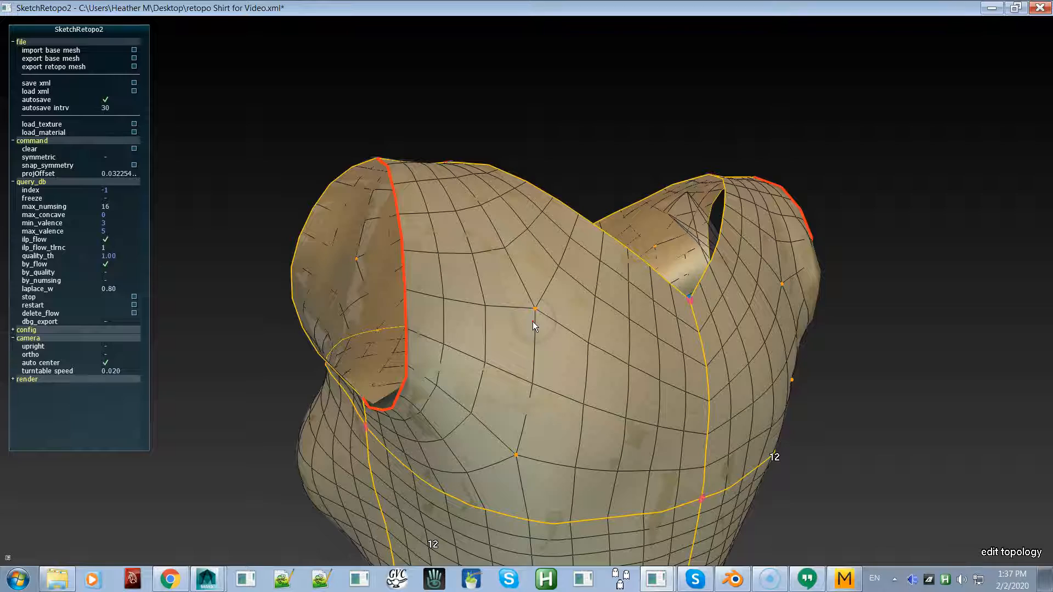
pyautogui.keyDown('alt'); pyautogui.moveTo(579, 360); pyautogui.dragTo(402, 351); pyautogui.keyUp('alt')
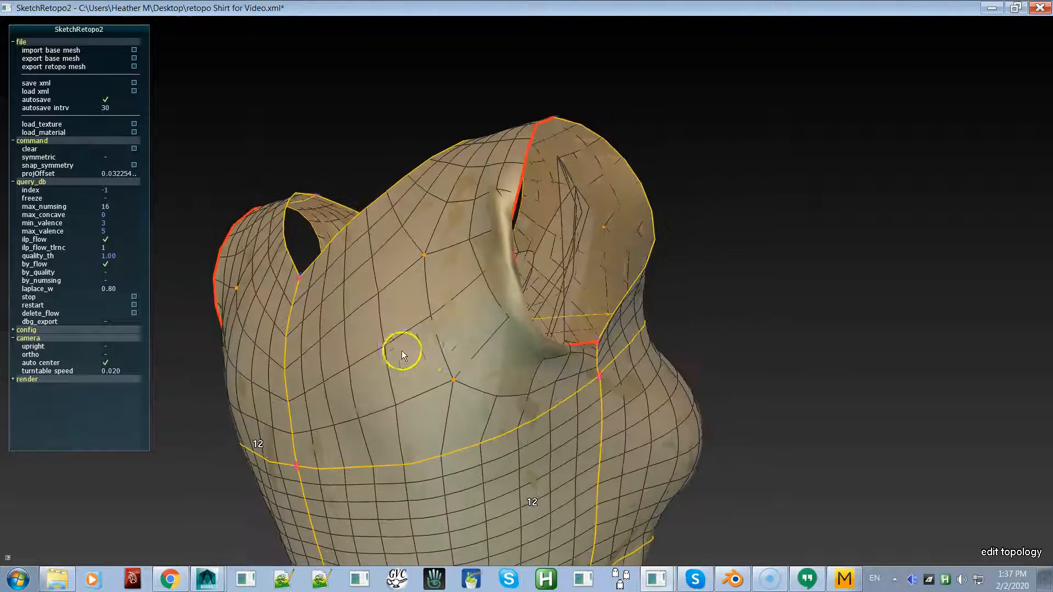
# Step: Preview the shaded quad mesh, and raise the subdivisions of the centre-front edge between the chest and underbust curves
pyautogui.press('r')
pyautogui.press('t')
pyautogui.moveTo(450, 367)
pyautogui.keyDown('alt'); pyautogui.mouseDown()
pyautogui.moveTo(399, 357)
pyautogui.moveTo(449, 367)
pyautogui.moveTo(394, 378)
pyautogui.moveTo(482, 381)
pyautogui.moveTo(543, 369)
pyautogui.mouseUp(); pyautogui.keyUp('alt')
pyautogui.press('space')
pyautogui.press('space')
pyautogui.keyDown('alt'); pyautogui.moveTo(459, 426); pyautogui.dragTo(627, 438); pyautogui.keyUp('alt')
pyautogui.press('t')
pyautogui.keyDown('alt'); pyautogui.moveTo(559, 453); pyautogui.dragTo(591, 457); pyautogui.keyUp('alt')
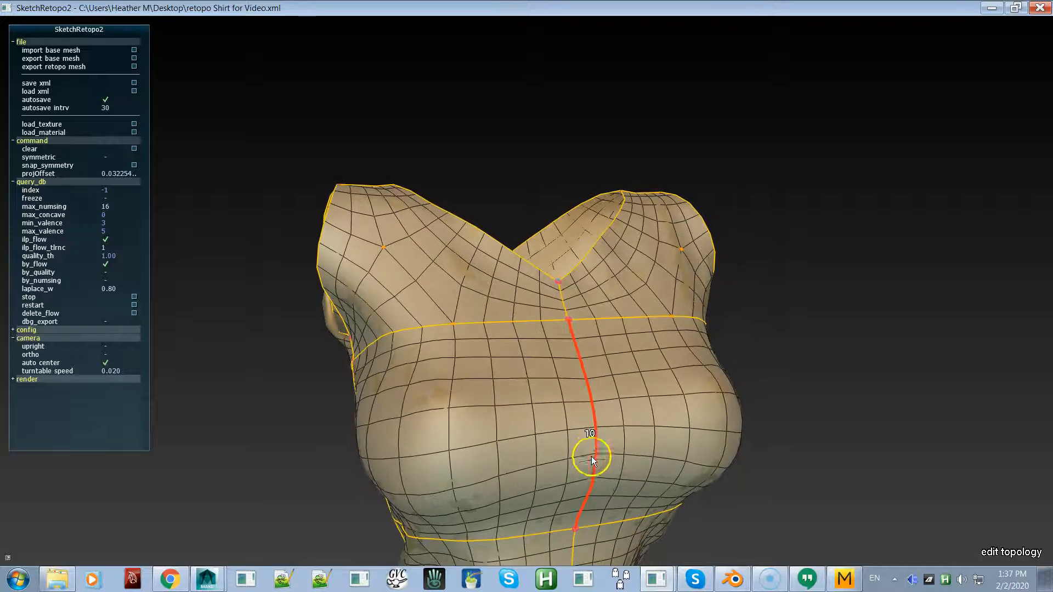
pyautogui.scroll(2, 593, 450)
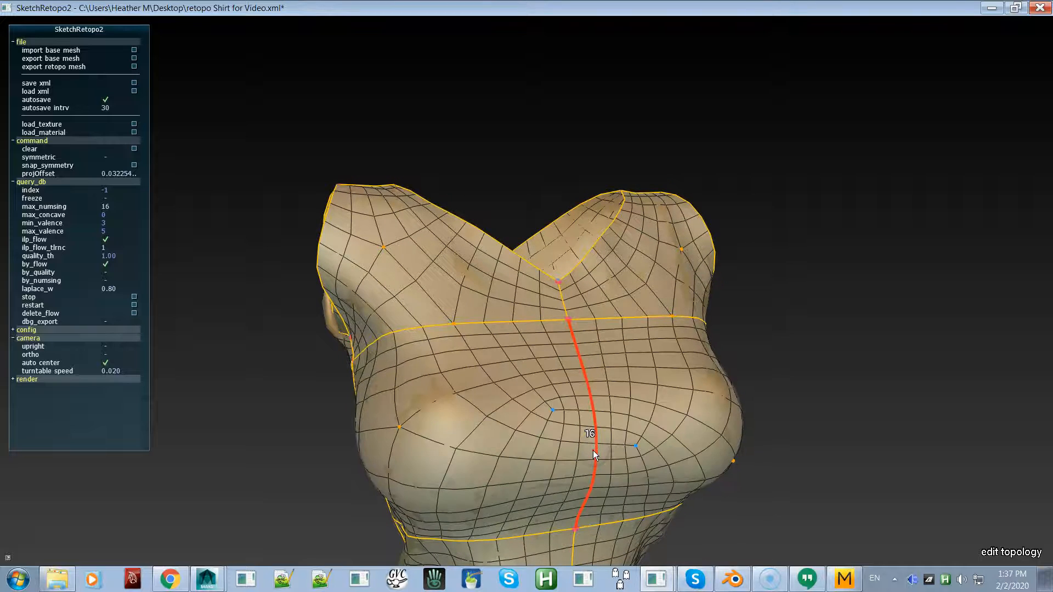
pyautogui.scroll(-2, 593, 449)
# Step: Set the side edges between the chest and underbust curves to 12 subdivisions
pyautogui.moveTo(538, 472)
pyautogui.keyDown('alt'); pyautogui.mouseDown()
pyautogui.moveTo(667, 439)
pyautogui.moveTo(505, 481)
pyautogui.moveTo(421, 476)
pyautogui.mouseUp(); pyautogui.keyUp('alt')
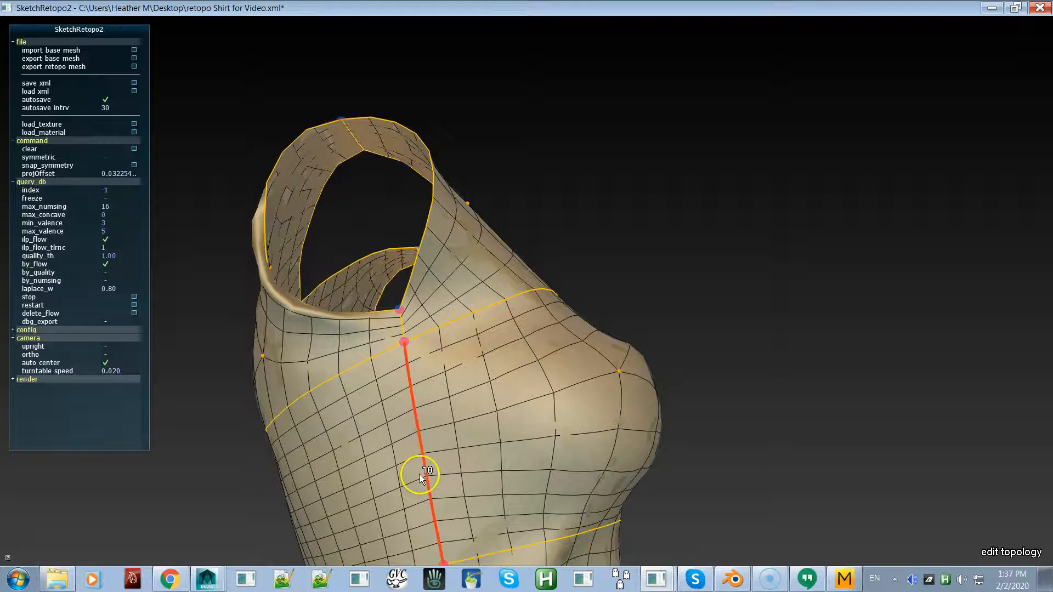
pyautogui.moveTo(621, 433)
pyautogui.keyDown('alt'); pyautogui.mouseDown()
pyautogui.moveTo(354, 459)
pyautogui.moveTo(627, 451)
pyautogui.mouseUp(); pyautogui.keyUp('alt')
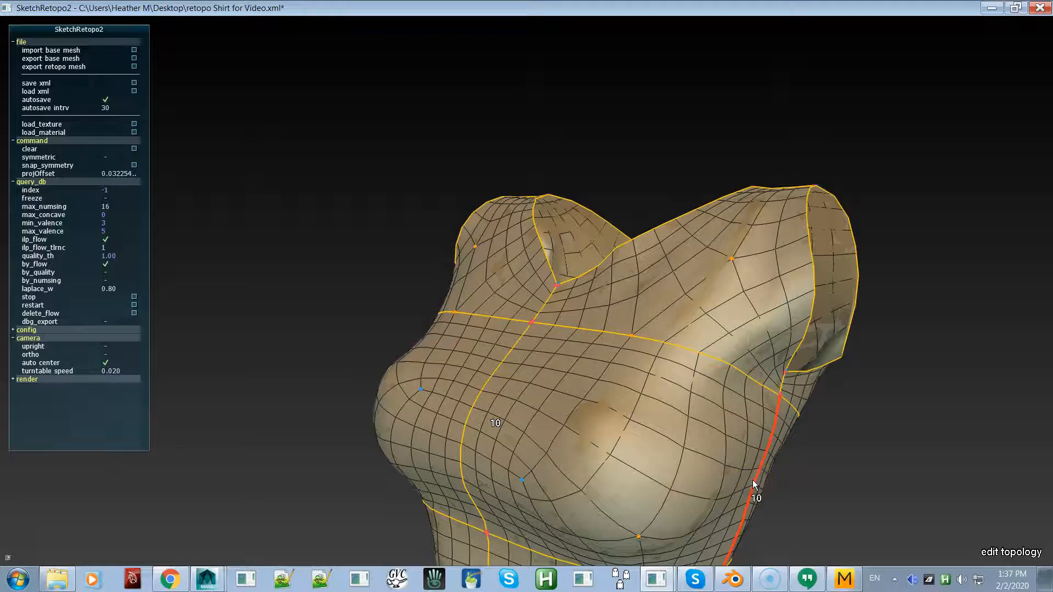
pyautogui.scroll(2, 753, 480)
pyautogui.keyDown('alt'); pyautogui.moveTo(643, 507); pyautogui.dragTo(440, 398); pyautogui.keyUp('alt')
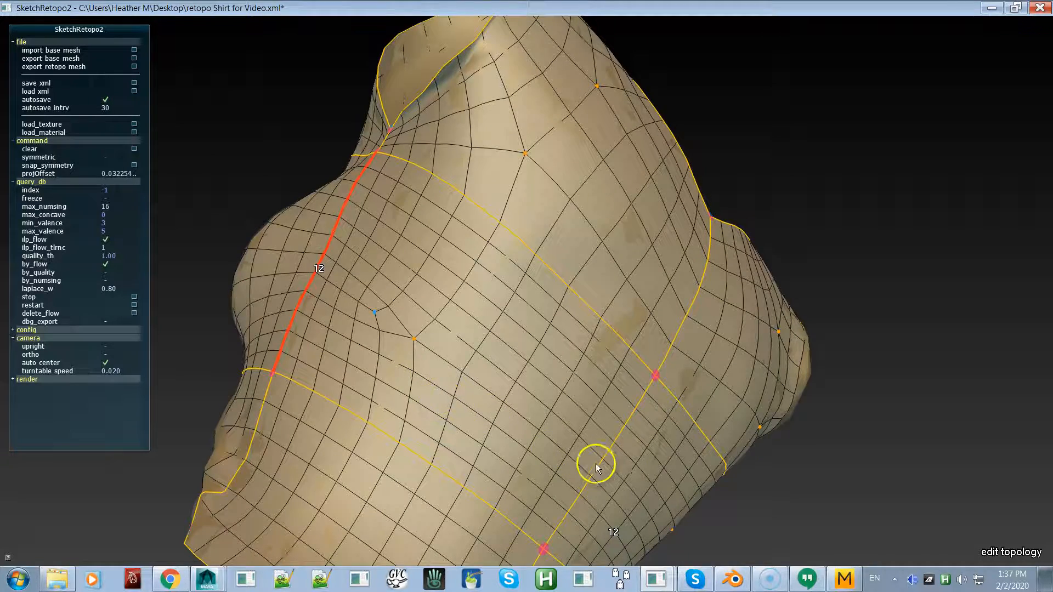
pyautogui.keyDown('alt'); pyautogui.moveTo(520, 439); pyautogui.dragTo(705, 508); pyautogui.keyUp('alt')
# Step: Shift the irregular vertices of the bust patches out toward the side edges and preview the shaded quad mesh
pyautogui.click(623, 445)
pyautogui.moveTo(624, 444); pyautogui.dragTo(716, 390)
pyautogui.moveTo(573, 441); pyautogui.dragTo(634, 360)
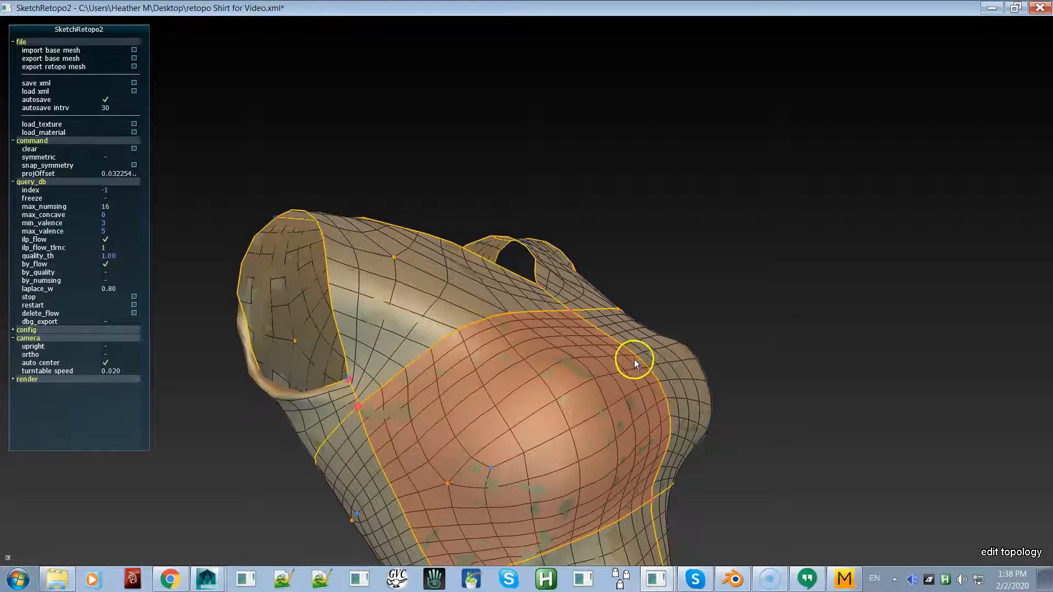
pyautogui.moveTo(668, 390)
pyautogui.keyDown('alt'); pyautogui.mouseDown()
pyautogui.moveTo(396, 393)
pyautogui.moveTo(541, 436)
pyautogui.moveTo(532, 405)
pyautogui.moveTo(567, 434)
pyautogui.moveTo(428, 424)
pyautogui.moveTo(437, 363)
pyautogui.moveTo(403, 406)
pyautogui.moveTo(513, 384)
pyautogui.moveTo(595, 384)
pyautogui.moveTo(548, 390)
pyautogui.moveTo(550, 422)
pyautogui.moveTo(585, 397)
pyautogui.moveTo(573, 419)
pyautogui.moveTo(544, 421)
pyautogui.mouseUp(); pyautogui.keyUp('alt')
pyautogui.press('space')
pyautogui.press('space')
# Step: In deform curve mode, move the chest curve's centre-front point down and the underbust curve's centre-front point up
pyautogui.press('d')
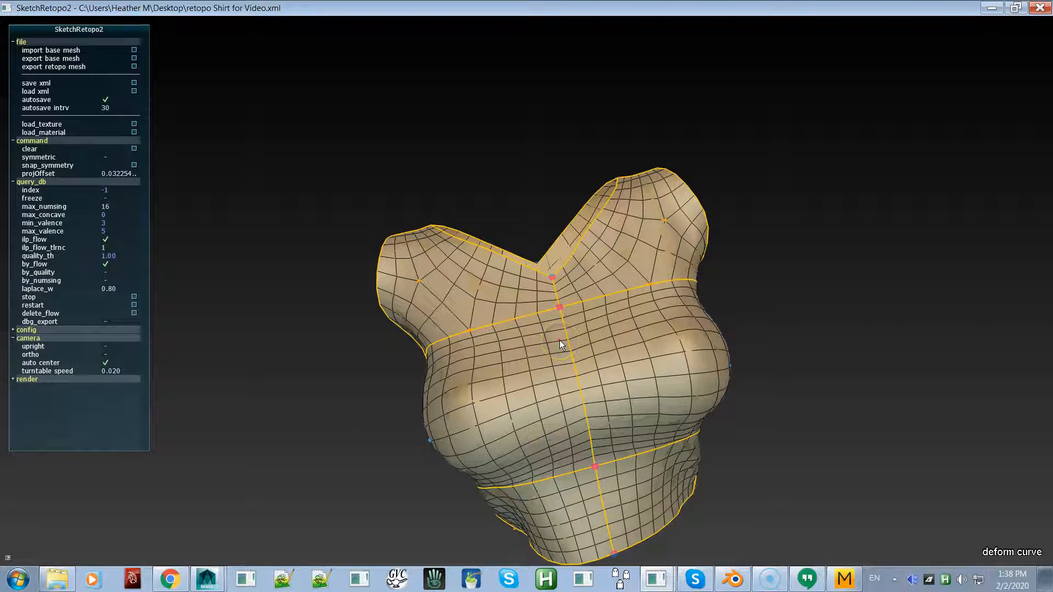
pyautogui.moveTo(559, 308); pyautogui.dragTo(567, 338)
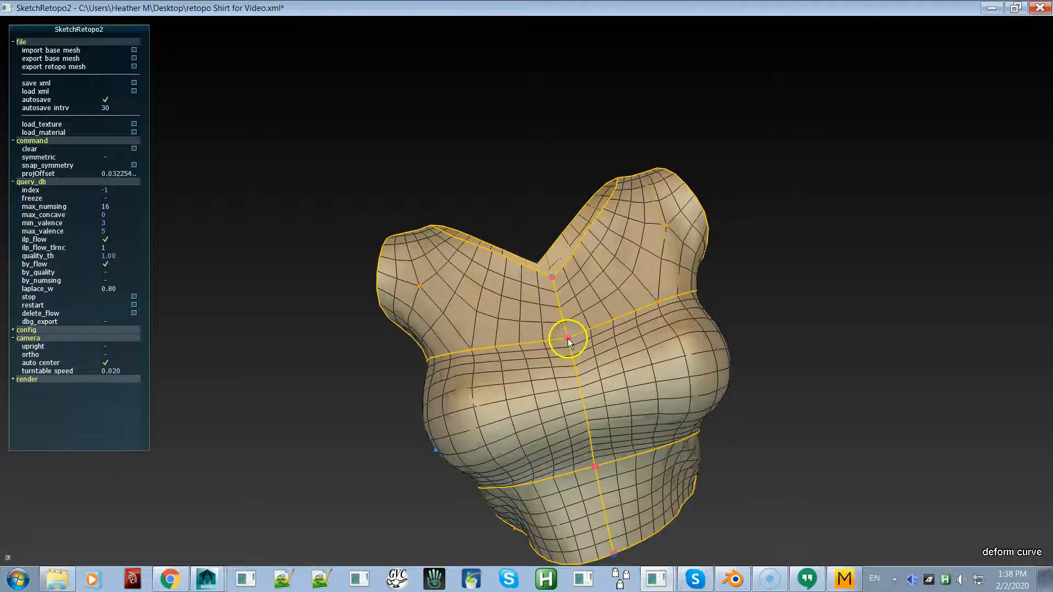
pyautogui.keyDown('alt'); pyautogui.moveTo(567, 391); pyautogui.dragTo(607, 392); pyautogui.keyUp('alt')
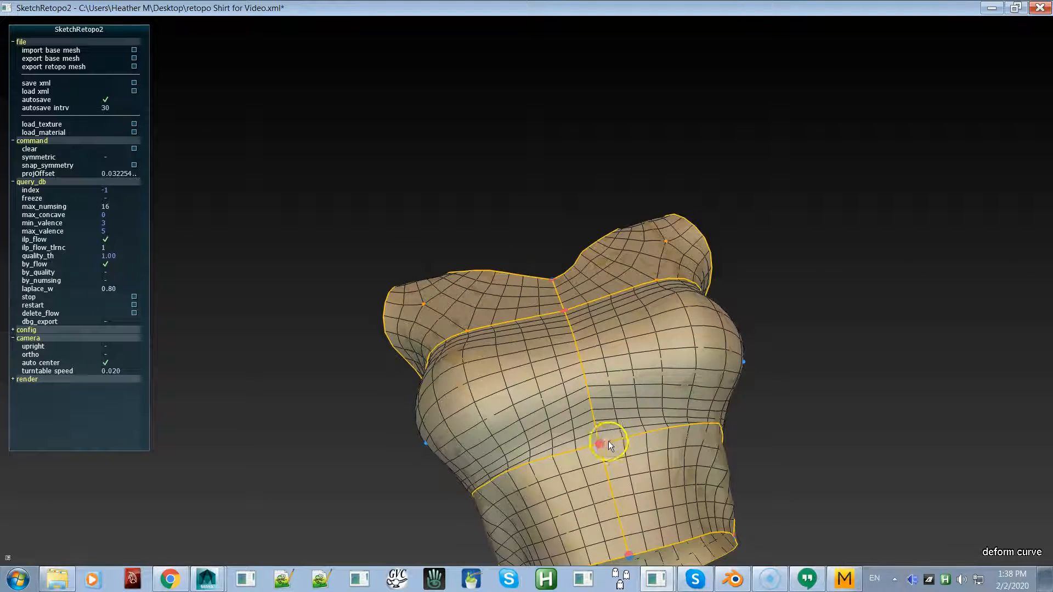
pyautogui.moveTo(600, 442); pyautogui.dragTo(594, 427)
pyautogui.keyDown('alt'); pyautogui.moveTo(600, 384); pyautogui.dragTo(566, 351); pyautogui.keyUp('alt')
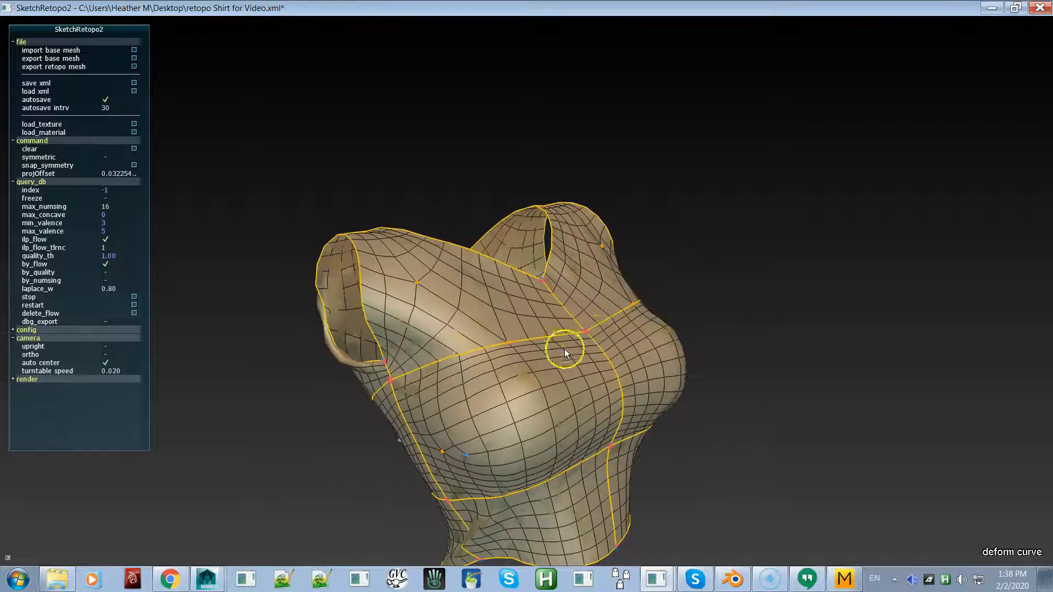
pyautogui.keyDown('alt'); pyautogui.moveTo(590, 408); pyautogui.dragTo(692, 360); pyautogui.keyUp('alt')
# Step: In edit topology mode, reposition the pair of irregular vertices within the bust patch on the wearer's right
pyautogui.keyDown('alt'); pyautogui.moveTo(604, 420); pyautogui.dragTo(607, 397); pyautogui.keyUp('alt')
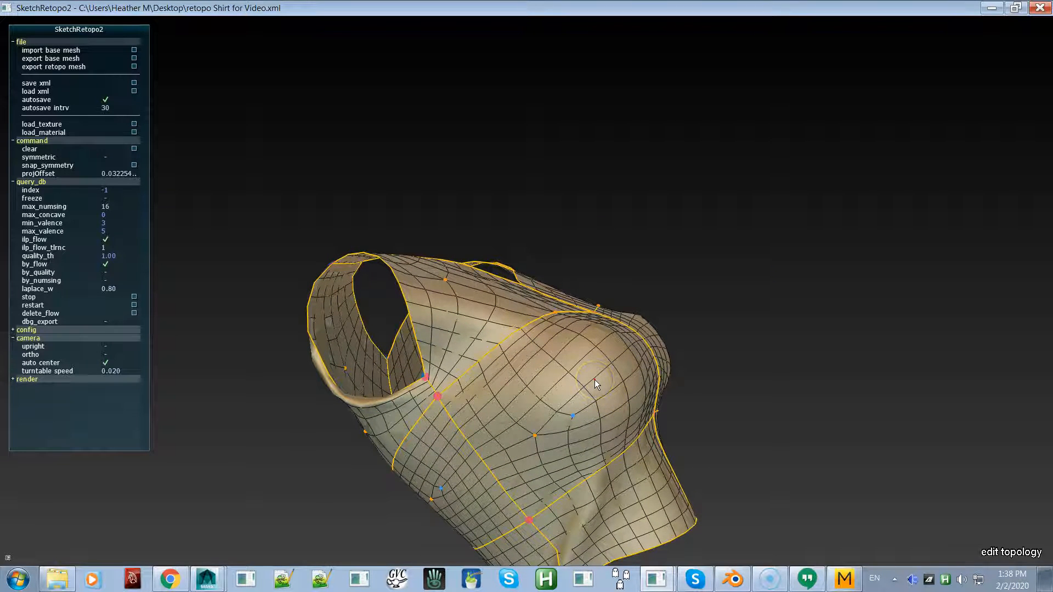
pyautogui.click(594, 379)
pyautogui.moveTo(595, 376); pyautogui.dragTo(645, 337)
pyautogui.scroll(4, 645, 338)
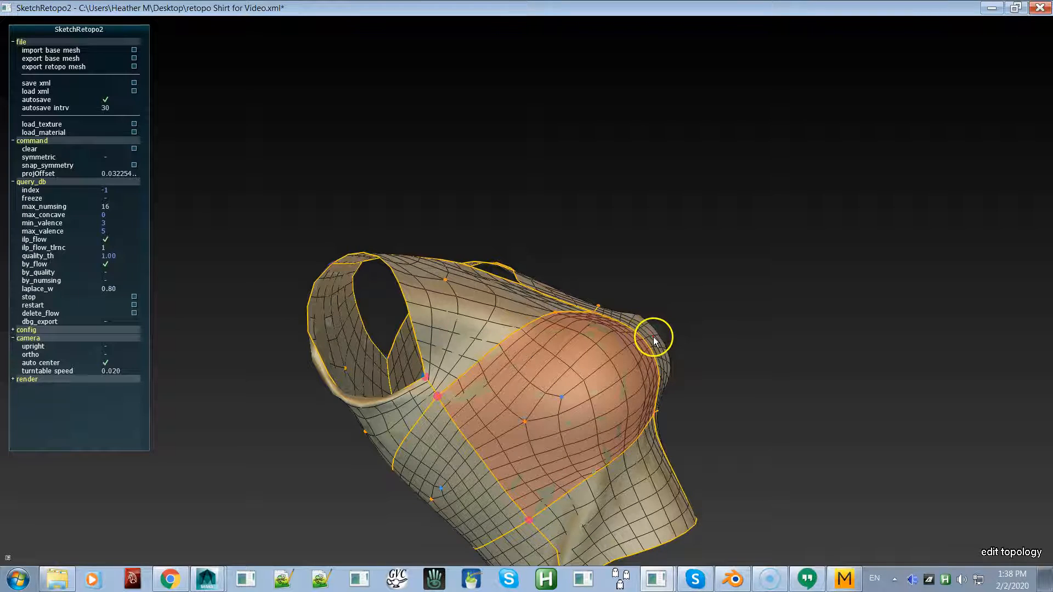
pyautogui.scroll(1, 655, 340)
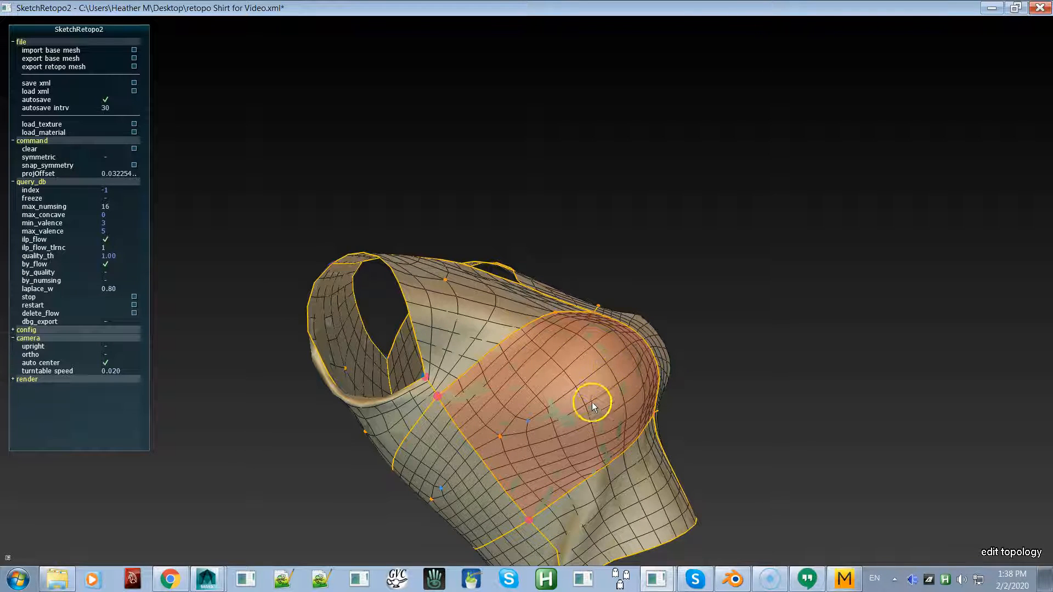
pyautogui.scroll(-1, 595, 382)
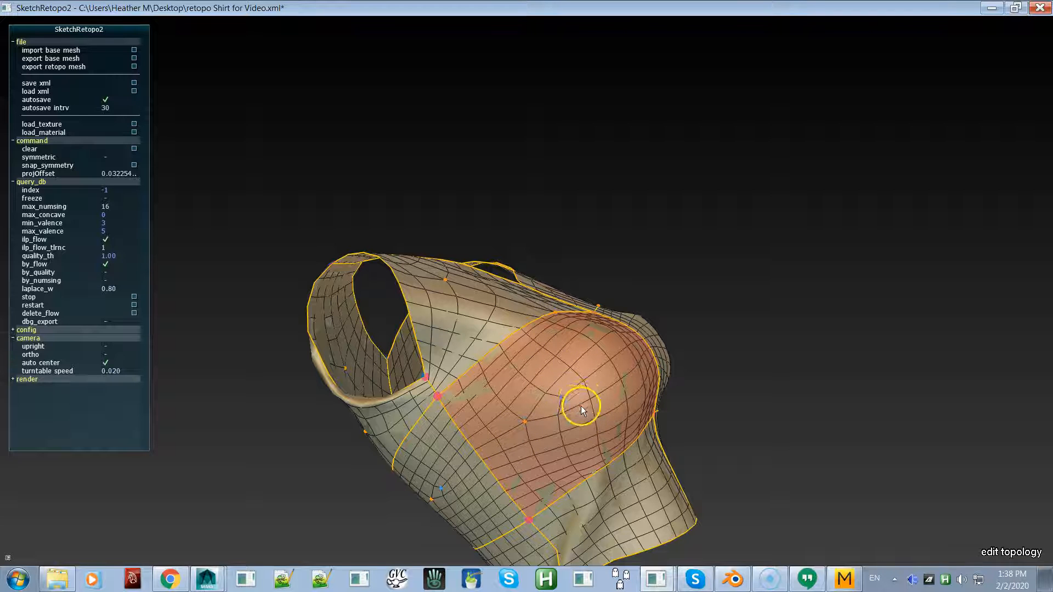
# Step: Adjust the irregular vertices of the bust patch on the wearer's left and preview the shaded quad mesh
pyautogui.keyDown('alt'); pyautogui.moveTo(620, 410); pyautogui.dragTo(468, 453); pyautogui.keyUp('alt')
pyautogui.keyDown('alt'); pyautogui.moveTo(586, 404); pyautogui.dragTo(531, 446); pyautogui.keyUp('alt')
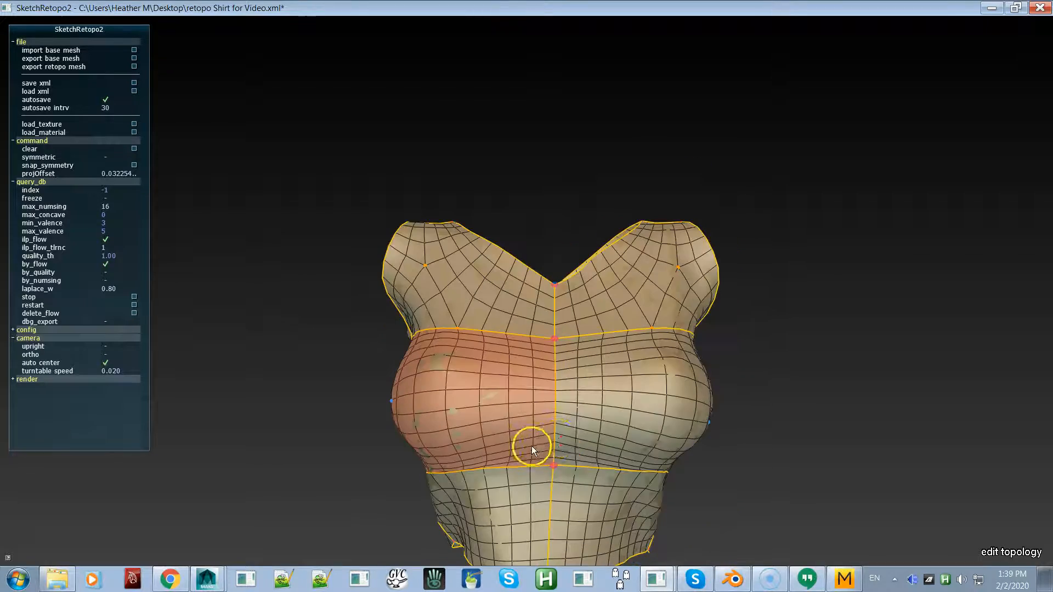
pyautogui.keyDown('alt'); pyautogui.moveTo(618, 417); pyautogui.dragTo(498, 426); pyautogui.keyUp('alt')
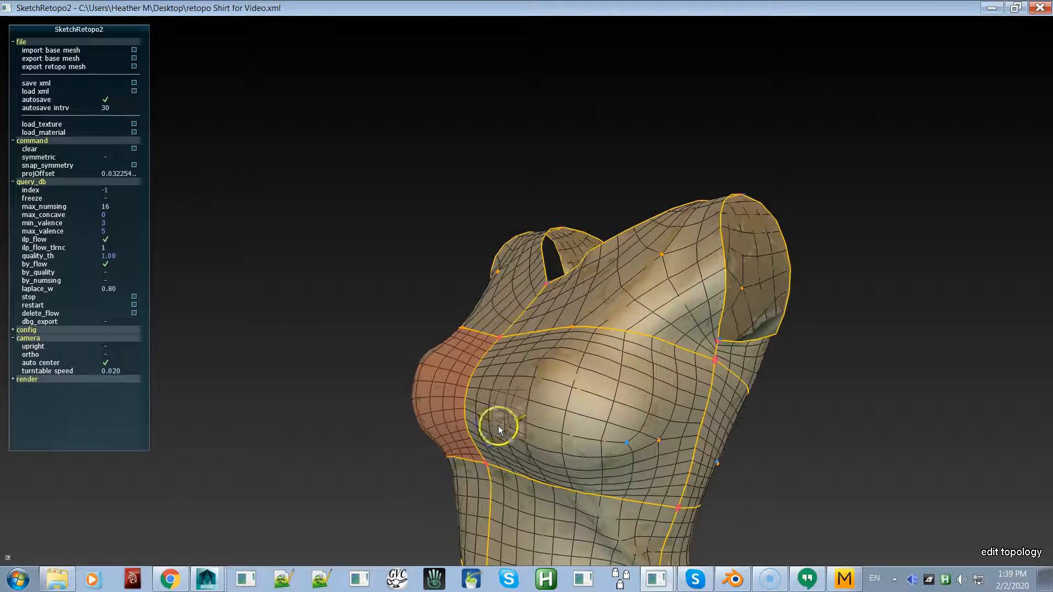
pyautogui.click(546, 417)
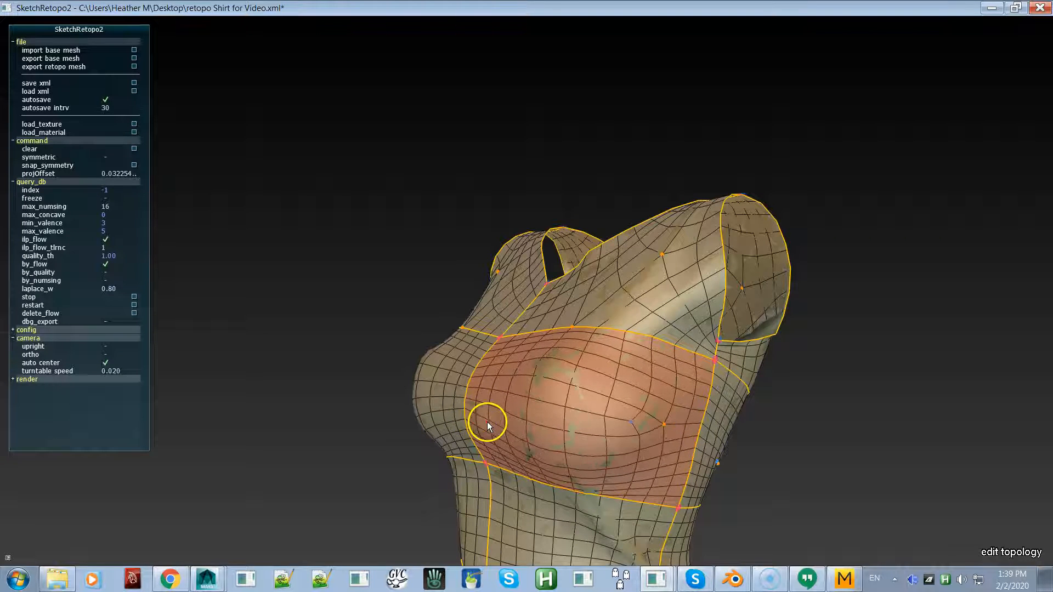
pyautogui.moveTo(487, 422)
pyautogui.keyDown('alt'); pyautogui.mouseDown()
pyautogui.moveTo(667, 432)
pyautogui.moveTo(493, 430)
pyautogui.moveTo(652, 443)
pyautogui.mouseUp(); pyautogui.keyUp('alt')
pyautogui.press('space')
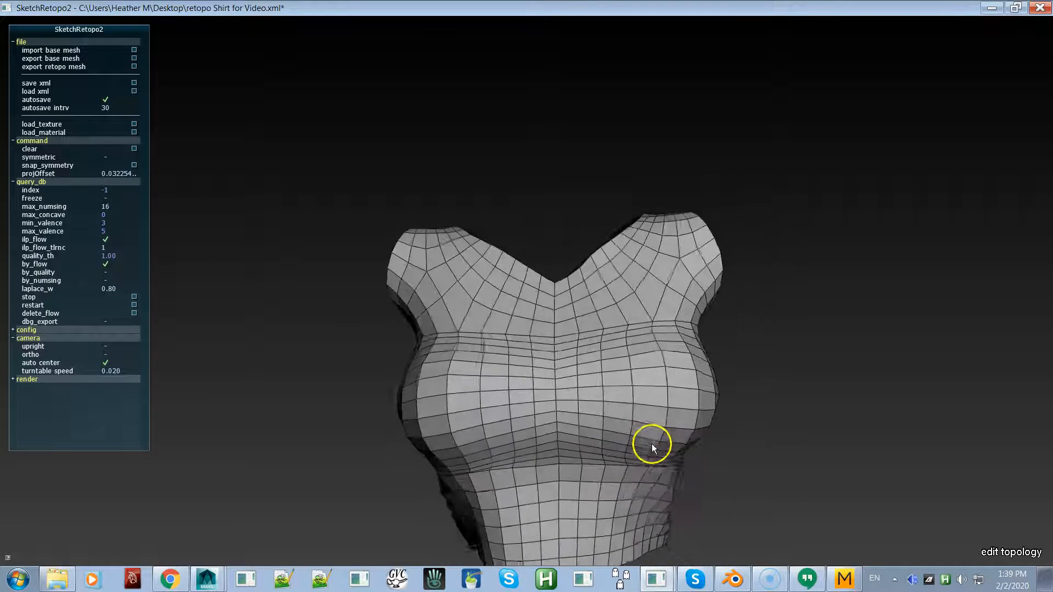
pyautogui.press('space')
# Step: In basic sketching mode, draw a curve along the diagonal waist fold from the underbust curve down to the hem near the side edge
pyautogui.moveTo(569, 442)
pyautogui.keyDown('alt'); pyautogui.mouseDown()
pyautogui.moveTo(752, 400)
pyautogui.moveTo(617, 435)
pyautogui.moveTo(639, 437)
pyautogui.moveTo(482, 540)
pyautogui.moveTo(587, 442)
pyautogui.moveTo(522, 451)
pyautogui.moveTo(554, 442)
pyautogui.moveTo(564, 463)
pyautogui.moveTo(452, 471)
pyautogui.moveTo(651, 446)
pyautogui.moveTo(572, 360)
pyautogui.moveTo(572, 385)
pyautogui.moveTo(548, 409)
pyautogui.moveTo(533, 391)
pyautogui.moveTo(557, 406)
pyautogui.mouseUp(); pyautogui.keyUp('alt')
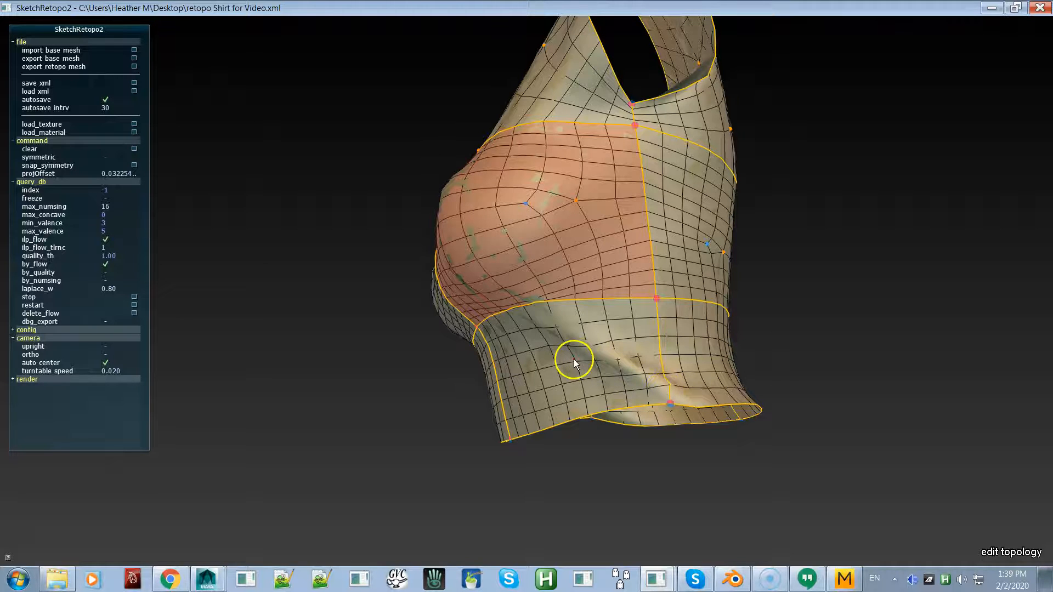
pyautogui.press('F1')
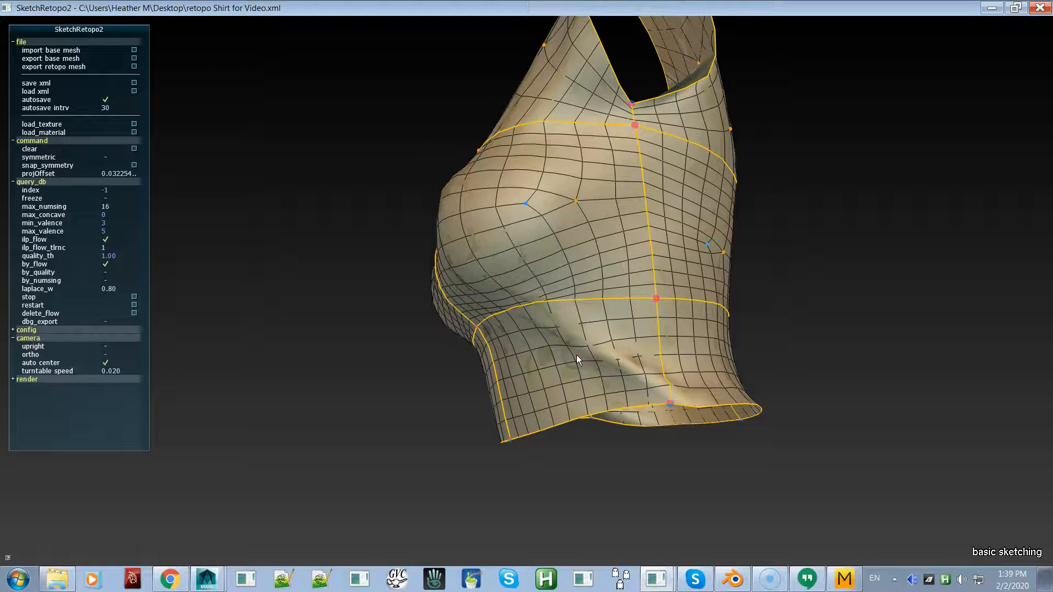
pyautogui.moveTo(576, 358); pyautogui.dragTo(601, 340, button='right')
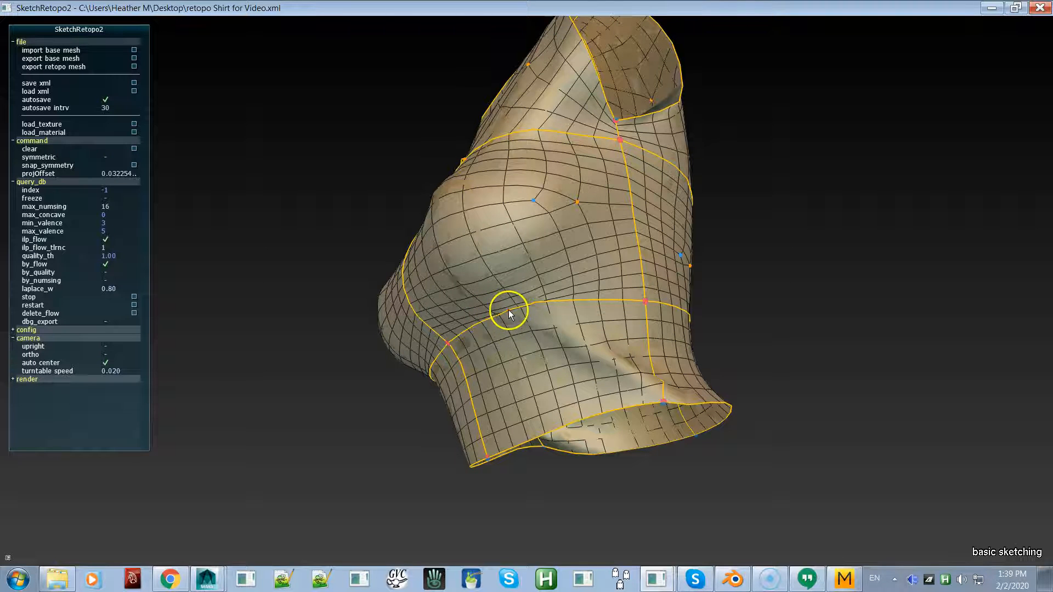
pyautogui.moveTo(587, 349); pyautogui.dragTo(641, 404)
pyautogui.moveTo(620, 390)
pyautogui.mouseDown(button='right')
pyautogui.moveTo(603, 372)
pyautogui.moveTo(561, 379)
pyautogui.mouseUp(button='right')
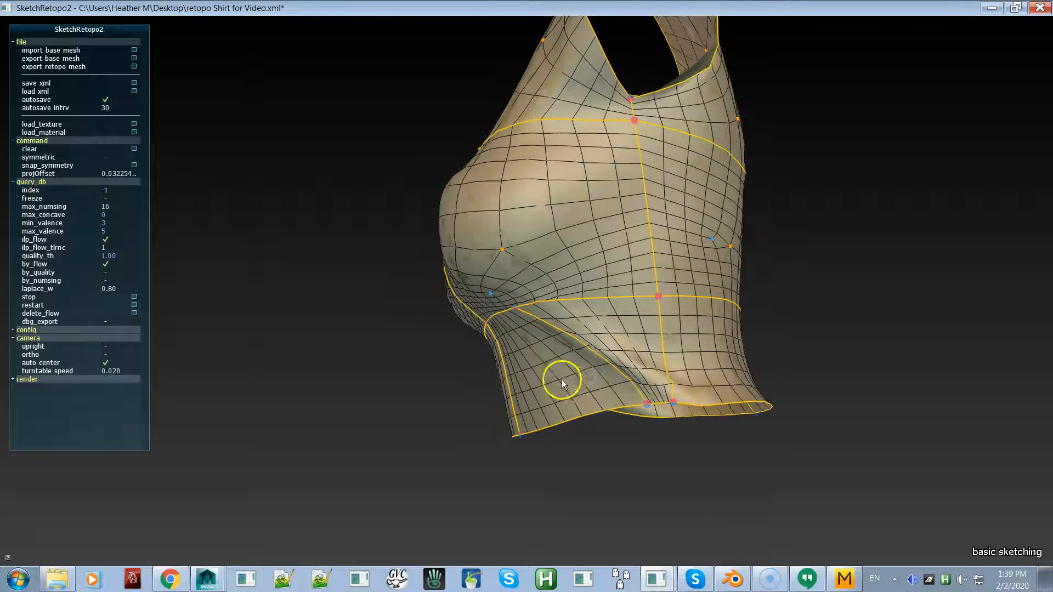
# Step: In shaded view and move vertex mode, smooth the quads along the waist fold down to the hem
pyautogui.moveTo(628, 386); pyautogui.dragTo(667, 360, button='right')
pyautogui.press('space')
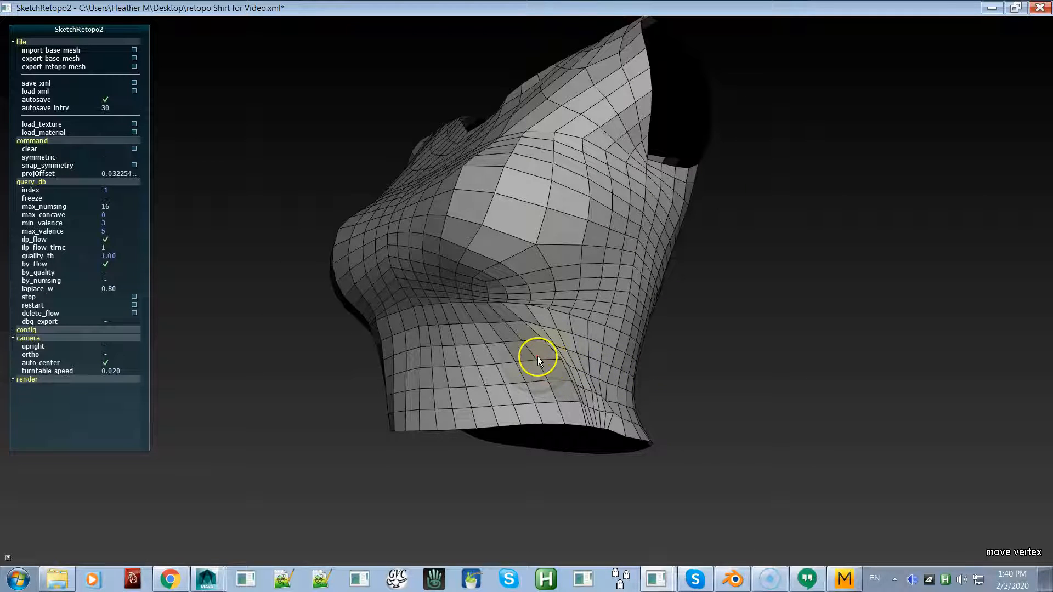
pyautogui.moveTo(544, 364)
pyautogui.mouseDown()
pyautogui.moveTo(564, 348)
pyautogui.moveTo(536, 345)
pyautogui.moveTo(528, 354)
pyautogui.moveTo(602, 383)
pyautogui.moveTo(484, 361)
pyautogui.moveTo(601, 437)
pyautogui.mouseUp()
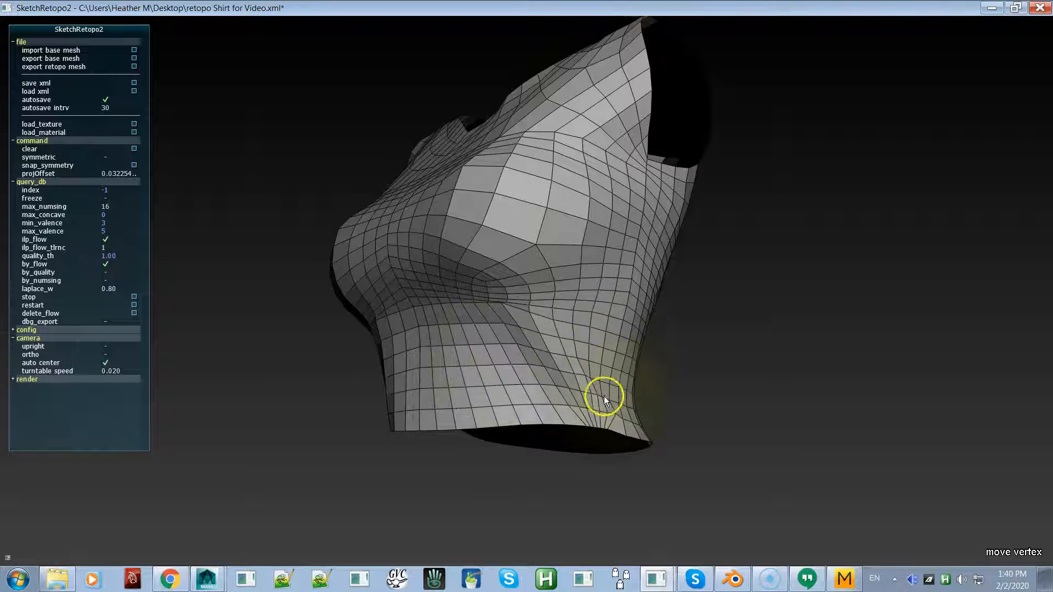
# Step: Undo the last smoothing strokes on the bust, side and waist fold on the wearer's left
pyautogui.keyDown('alt'); pyautogui.moveTo(519, 377); pyautogui.dragTo(451, 391); pyautogui.keyUp('alt')
pyautogui.keyDown('alt'); pyautogui.moveTo(541, 397); pyautogui.dragTo(654, 340); pyautogui.keyUp('alt')
pyautogui.hotkey('ctrl', 'z')
pyautogui.hotkey('ctrl', 'z')
pyautogui.hotkey('ctrl', 'z')
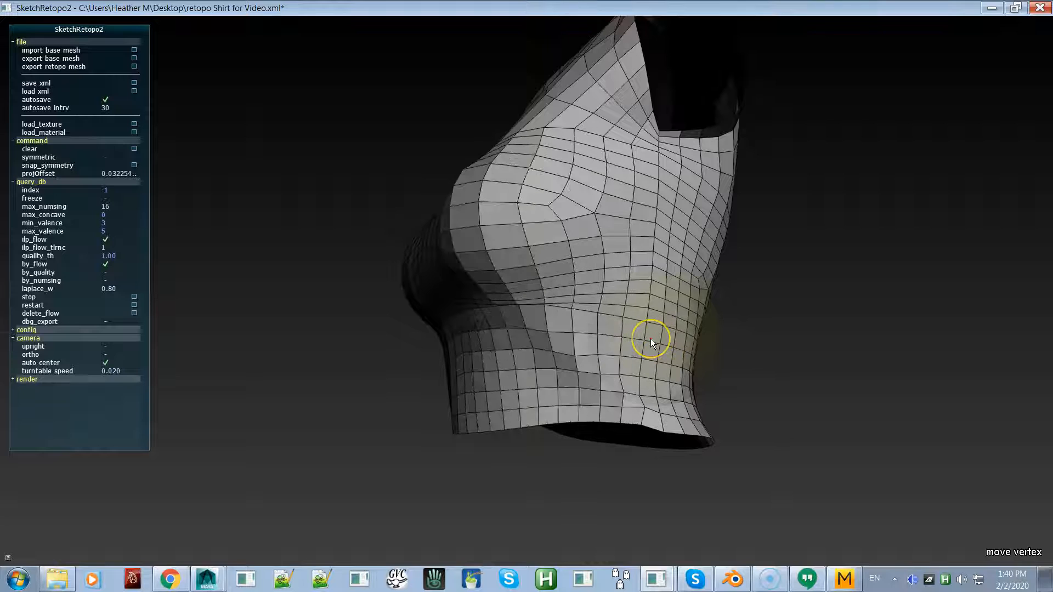
pyautogui.keyDown('alt'); pyautogui.moveTo(577, 351); pyautogui.dragTo(584, 354); pyautogui.keyUp('alt')
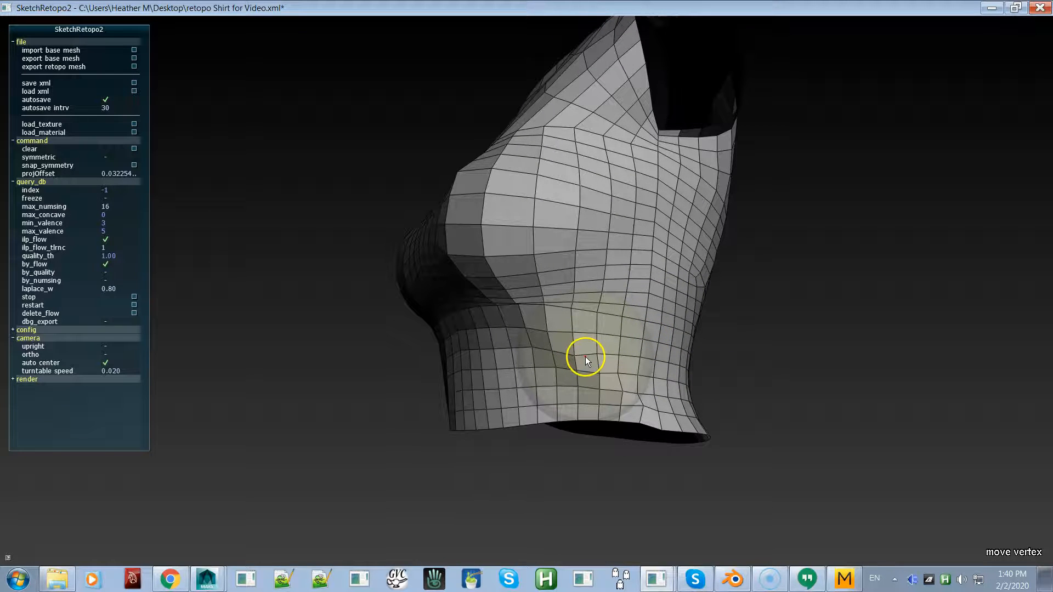
pyautogui.hotkey('ctrl', 'z')
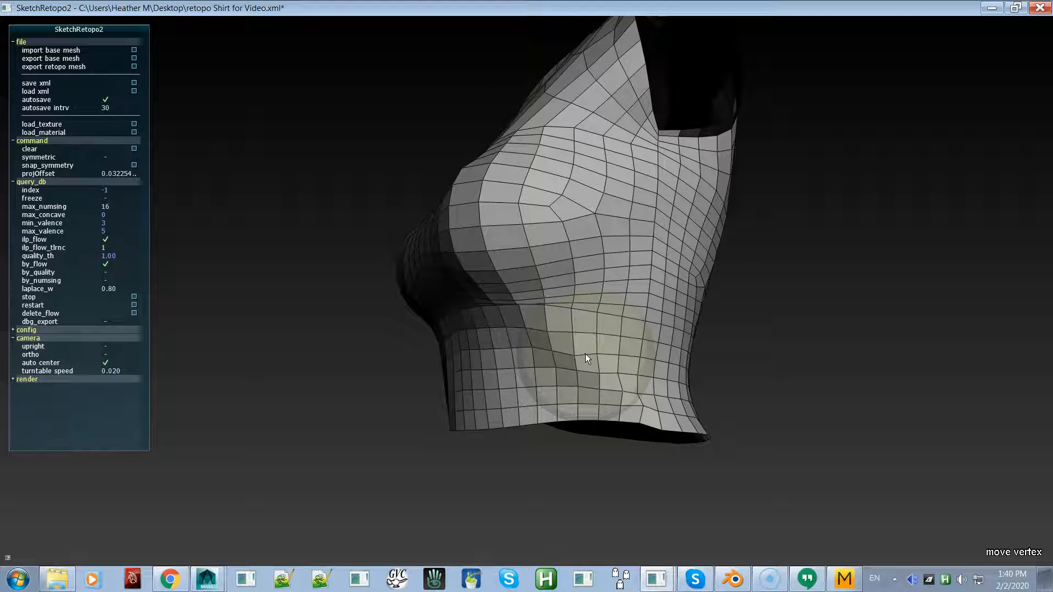
# Step: Display the textured patch layout in edit topology mode and examine the waist folds, hem and back patches
pyautogui.press('space')
pyautogui.moveTo(588, 358)
pyautogui.keyDown('alt'); pyautogui.mouseDown()
pyautogui.moveTo(542, 371)
pyautogui.moveTo(640, 350)
pyautogui.moveTo(561, 365)
pyautogui.moveTo(551, 396)
pyautogui.moveTo(538, 364)
pyautogui.moveTo(623, 344)
pyautogui.moveTo(591, 358)
pyautogui.moveTo(578, 344)
pyautogui.moveTo(591, 351)
pyautogui.moveTo(522, 344)
pyautogui.moveTo(649, 331)
pyautogui.moveTo(527, 360)
pyautogui.moveTo(637, 320)
pyautogui.moveTo(463, 369)
pyautogui.moveTo(324, 322)
pyautogui.moveTo(425, 359)
pyautogui.moveTo(462, 393)
pyautogui.moveTo(450, 304)
pyautogui.moveTo(470, 277)
pyautogui.moveTo(469, 289)
pyautogui.mouseUp(); pyautogui.keyUp('alt')
pyautogui.keyDown('alt'); pyautogui.moveTo(455, 325); pyautogui.dragTo(561, 288); pyautogui.keyUp('alt')
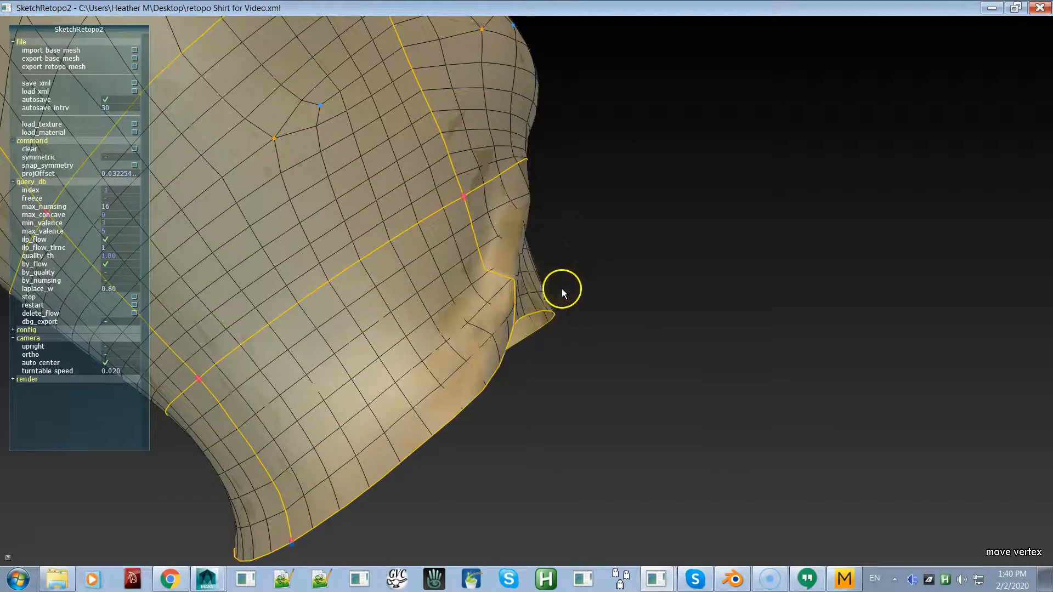
pyautogui.keyDown('alt'); pyautogui.moveTo(392, 282); pyautogui.dragTo(280, 46); pyautogui.keyUp('alt')
pyautogui.press('e')
pyautogui.scroll(-2, 447, 200)
pyautogui.keyDown('alt'); pyautogui.moveTo(453, 207); pyautogui.dragTo(470, 220); pyautogui.keyUp('alt')
pyautogui.scroll(-2, 471, 220)
pyautogui.moveTo(468, 172)
pyautogui.keyDown('alt'); pyautogui.mouseDown()
pyautogui.moveTo(424, 176)
pyautogui.moveTo(417, 164)
pyautogui.moveTo(463, 189)
pyautogui.moveTo(465, 146)
pyautogui.mouseUp(); pyautogui.keyUp('alt')
pyautogui.scroll(4, 492, 137)
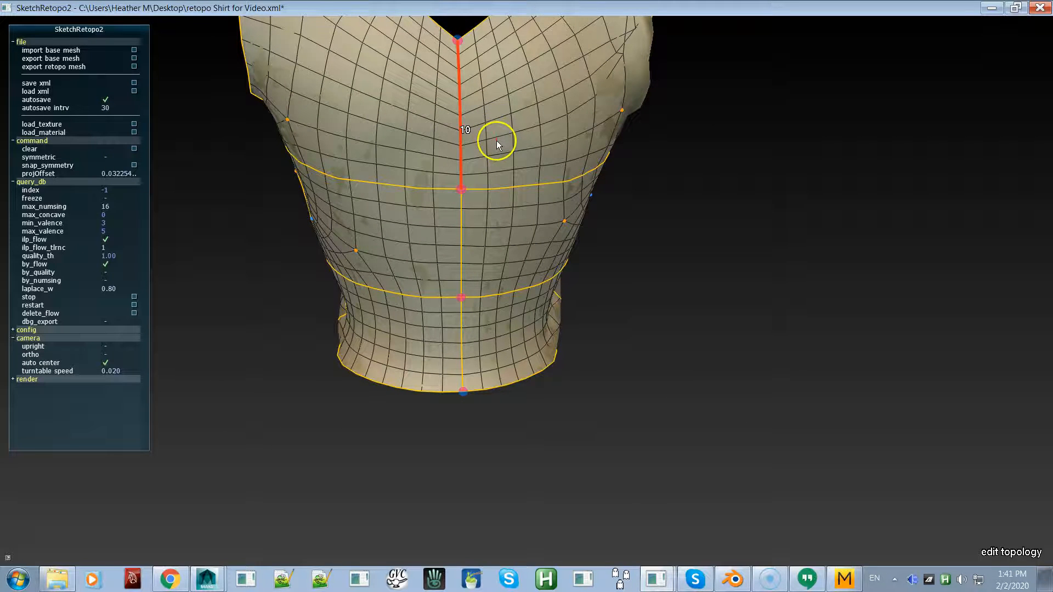
# Step: In move vertex mode, smooth the quads of the upper back patch near the wearer's right armhole, then return to topology editing
pyautogui.keyDown('alt'); pyautogui.moveTo(493, 137); pyautogui.dragTo(413, 59); pyautogui.keyUp('alt')
pyautogui.keyDown('alt'); pyautogui.moveTo(482, 134); pyautogui.dragTo(505, 164); pyautogui.keyUp('alt')
pyautogui.press('v')
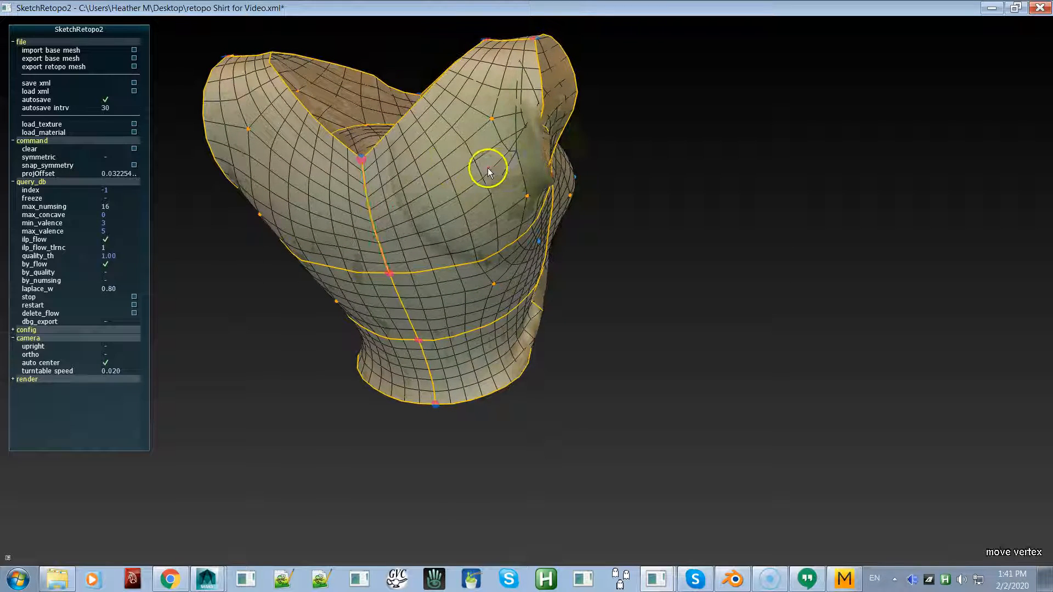
pyautogui.click(475, 178)
pyautogui.moveTo(488, 190)
pyautogui.keyDown('alt'); pyautogui.mouseDown()
pyautogui.moveTo(413, 202)
pyautogui.moveTo(442, 188)
pyautogui.mouseUp(); pyautogui.keyUp('alt')
pyautogui.press('e')
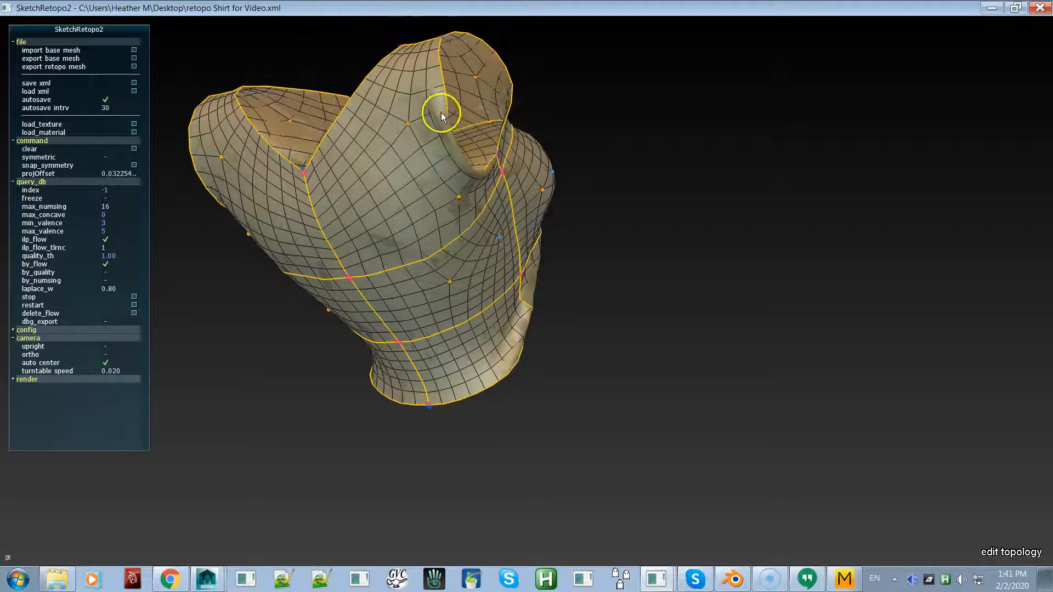
# Step: Set the back armhole edge on the wearer's right to 14 subdivisions and smooth the quads around that armhole
pyautogui.click(443, 97)
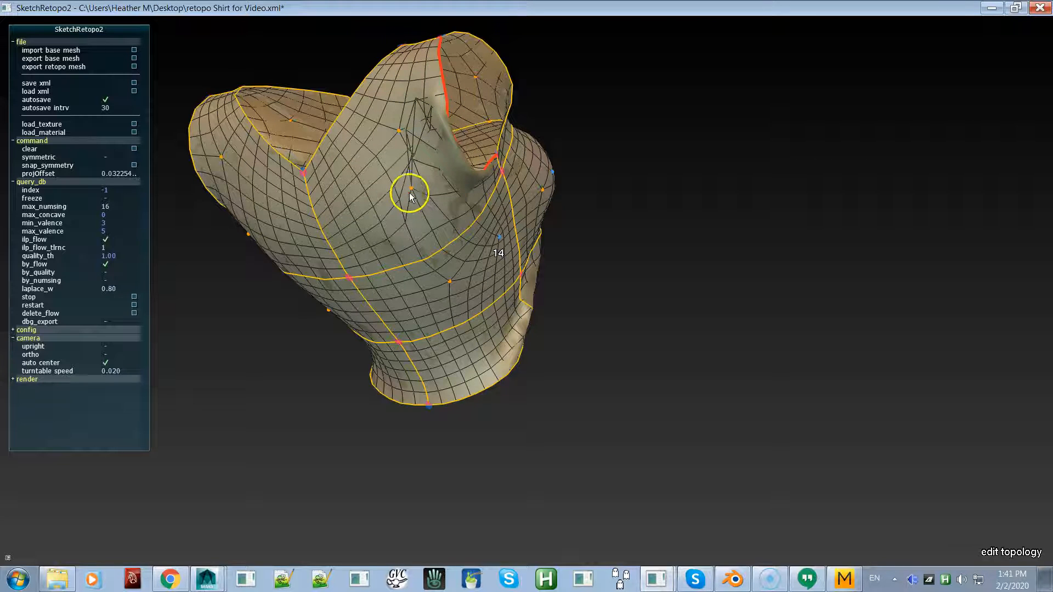
pyautogui.press('m')
pyautogui.moveTo(410, 178); pyautogui.dragTo(574, 386)
pyautogui.press('space')
pyautogui.press('space')
pyautogui.keyDown('alt'); pyautogui.moveTo(748, 442); pyautogui.dragTo(705, 499); pyautogui.keyUp('alt')
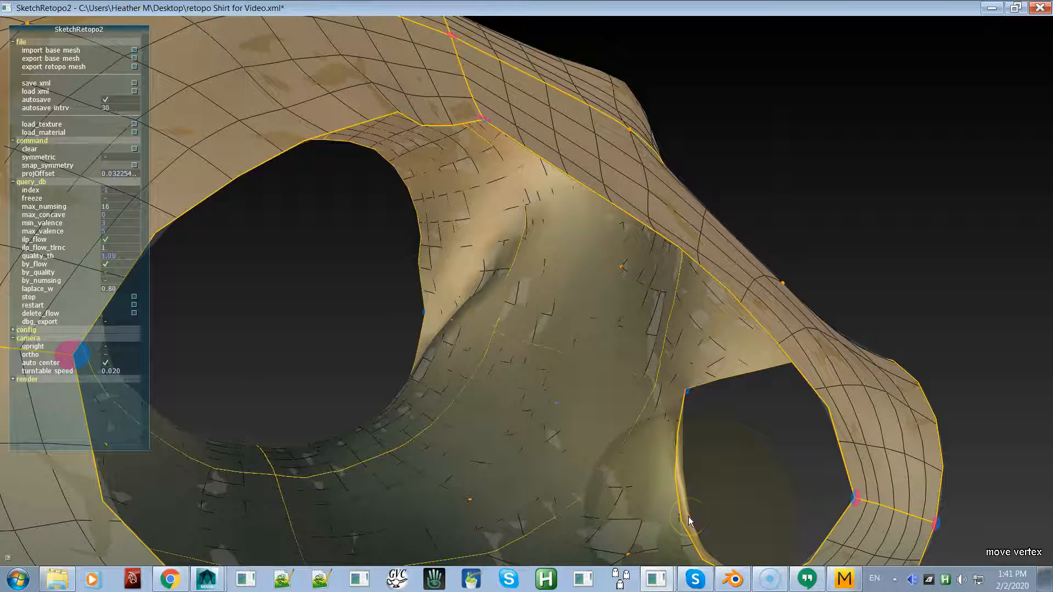
pyautogui.moveTo(686, 526)
pyautogui.mouseDown()
pyautogui.moveTo(698, 535)
pyautogui.moveTo(616, 503)
pyautogui.moveTo(585, 357)
pyautogui.moveTo(547, 385)
pyautogui.moveTo(536, 275)
pyautogui.moveTo(566, 377)
pyautogui.moveTo(593, 372)
pyautogui.moveTo(513, 381)
pyautogui.moveTo(496, 400)
pyautogui.moveTo(554, 322)
pyautogui.moveTo(504, 350)
pyautogui.mouseUp()
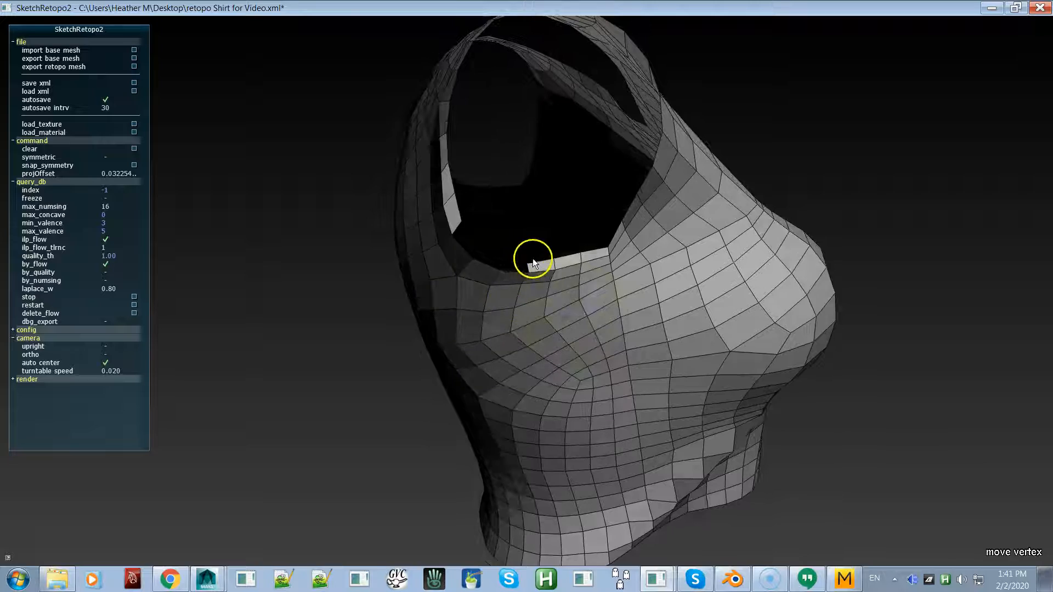
pyautogui.keyDown('alt'); pyautogui.moveTo(522, 285); pyautogui.dragTo(557, 291); pyautogui.keyUp('alt')
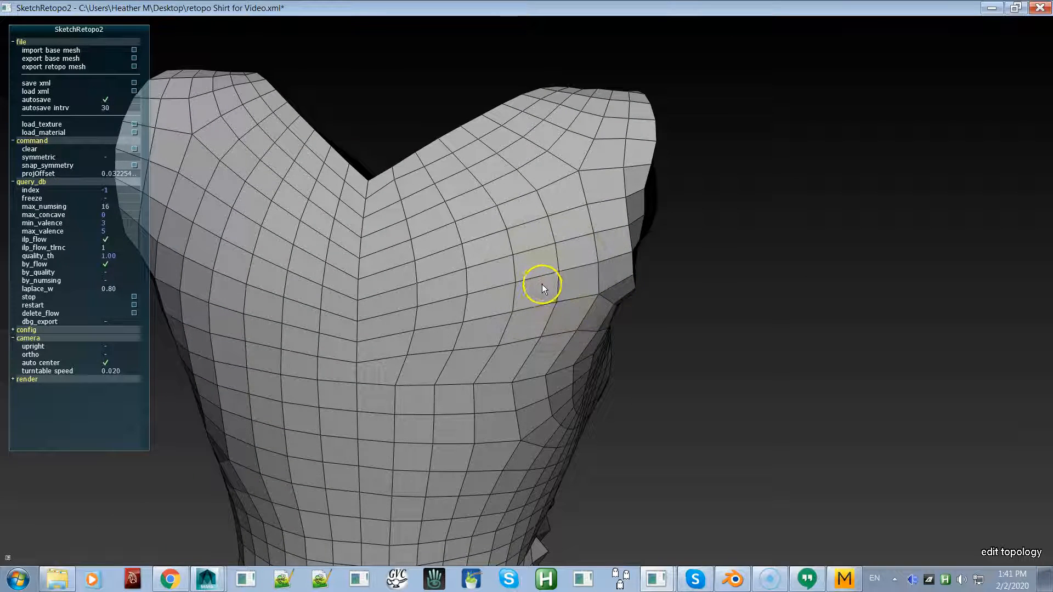
# Step: In edit topology mode, set the back armhole edge on the wearer's left to 14 subdivisions
pyautogui.press('space')
pyautogui.click(649, 174)
pyautogui.keyDown('alt'); pyautogui.moveTo(560, 215); pyautogui.dragTo(712, 199, button='middle'); pyautogui.keyUp('alt')
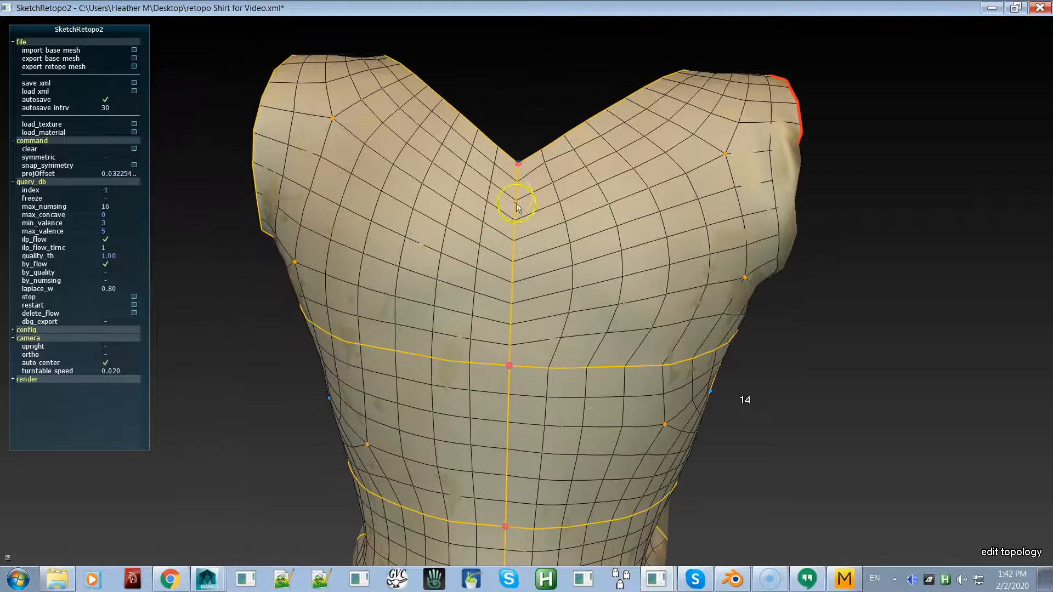
pyautogui.keyDown('alt'); pyautogui.moveTo(517, 207); pyautogui.dragTo(550, 216); pyautogui.keyUp('alt')
pyautogui.click(190, 127)
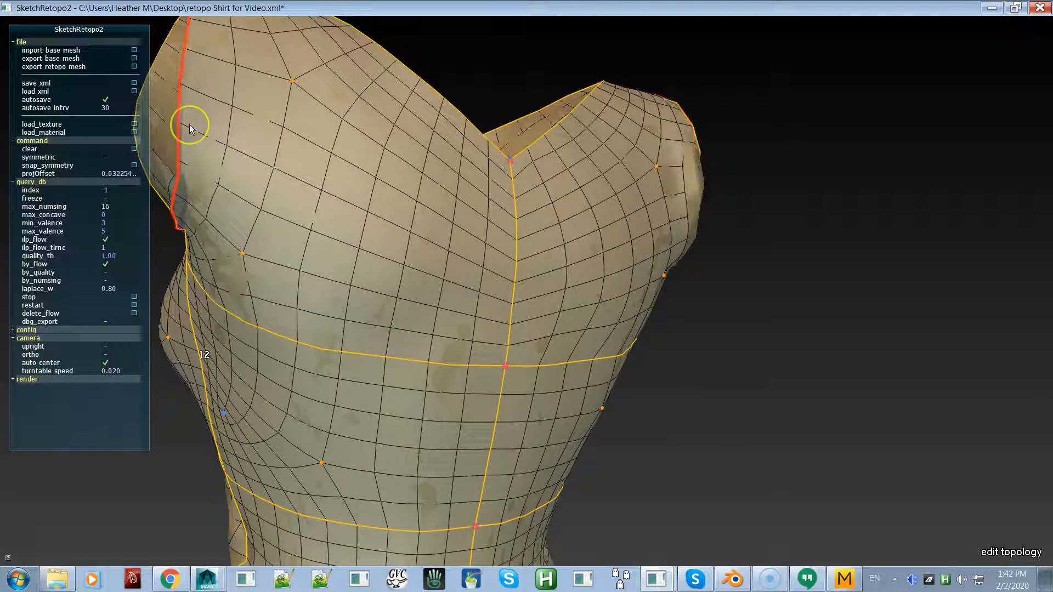
pyautogui.keyDown('alt'); pyautogui.moveTo(307, 160); pyautogui.dragTo(279, 166); pyautogui.keyUp('alt')
pyautogui.keyDown('alt'); pyautogui.moveTo(348, 215); pyautogui.dragTo(421, 347); pyautogui.keyUp('alt')
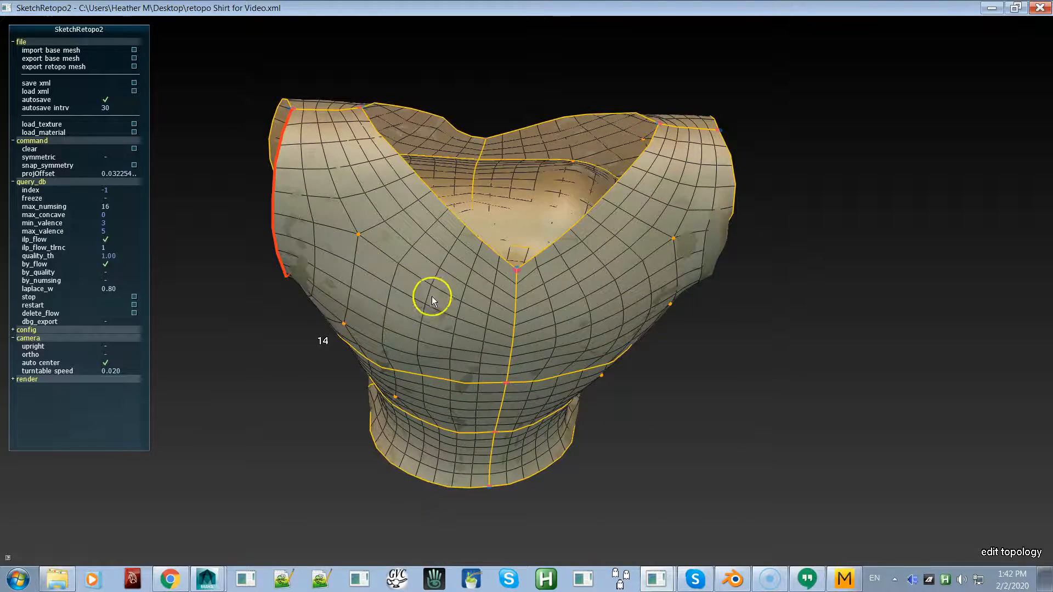
# Step: Try other positions for the pair of irregular vertices in the upper back patch on the wearer's left
pyautogui.keyDown('alt'); pyautogui.moveTo(424, 288); pyautogui.dragTo(406, 244); pyautogui.keyUp('alt')
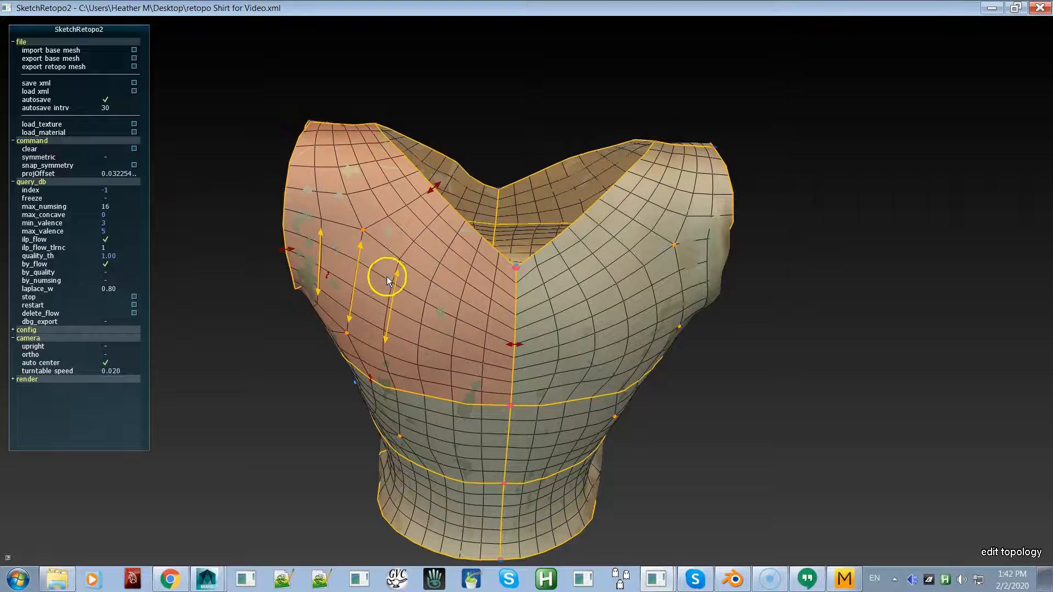
pyautogui.keyDown('alt'); pyautogui.moveTo(387, 276); pyautogui.dragTo(420, 240); pyautogui.keyUp('alt')
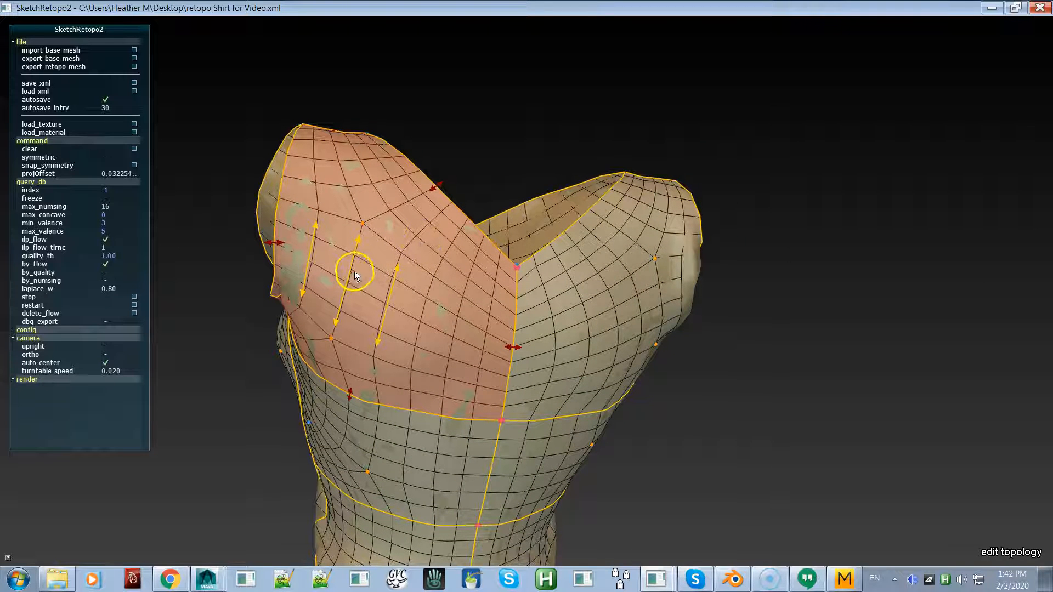
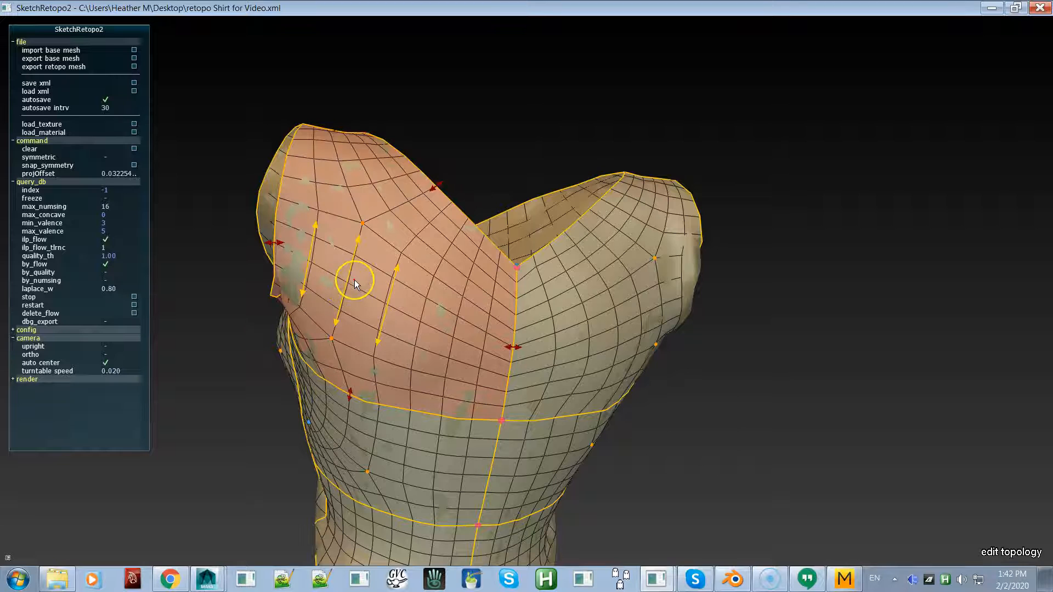
pyautogui.scroll(-1, 355, 279)
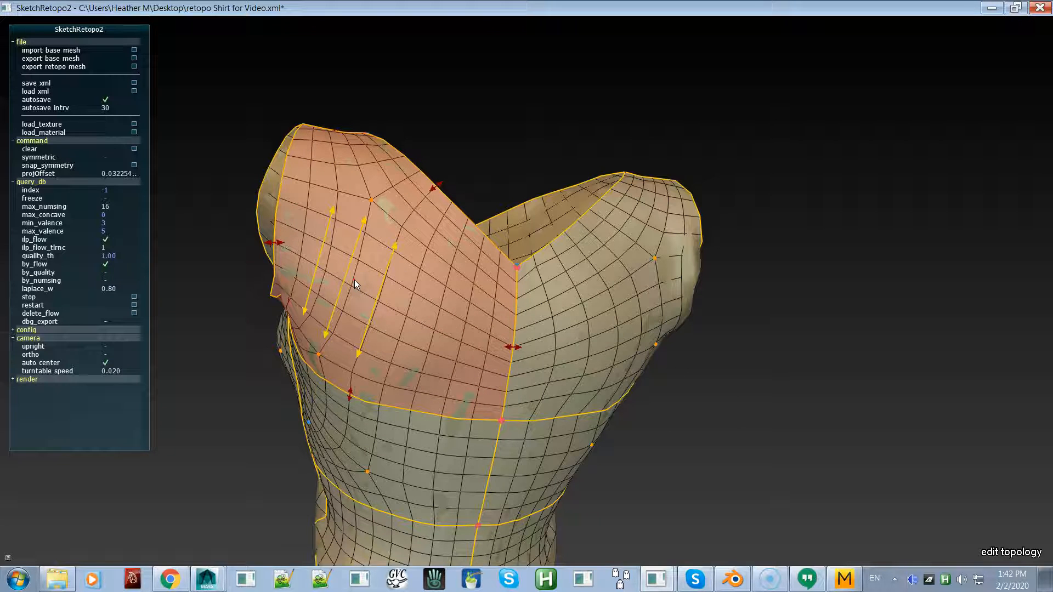
pyautogui.scroll(-2, 355, 279)
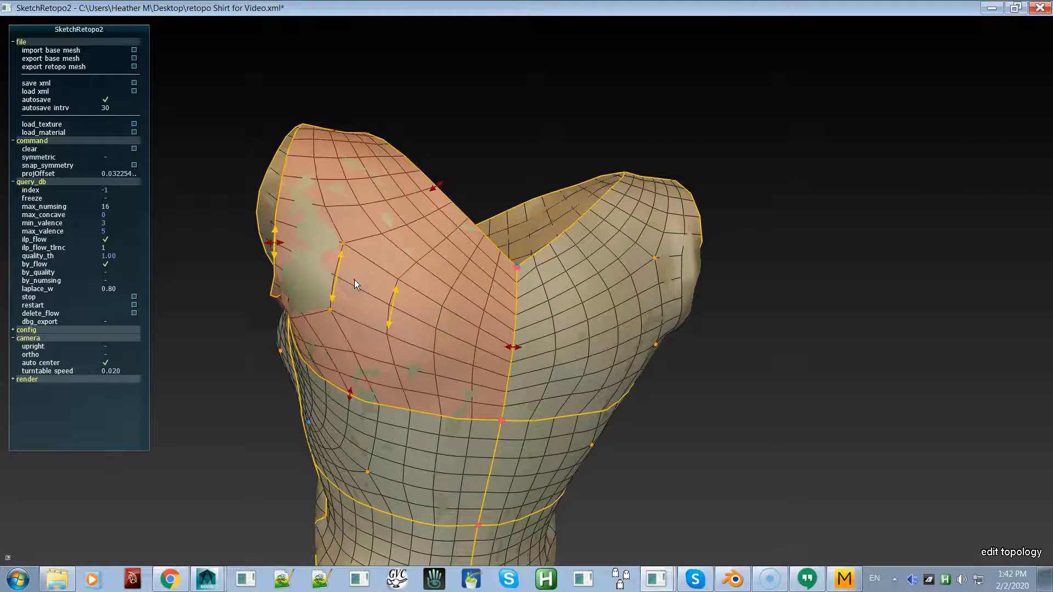
pyautogui.scroll(1, 354, 279)
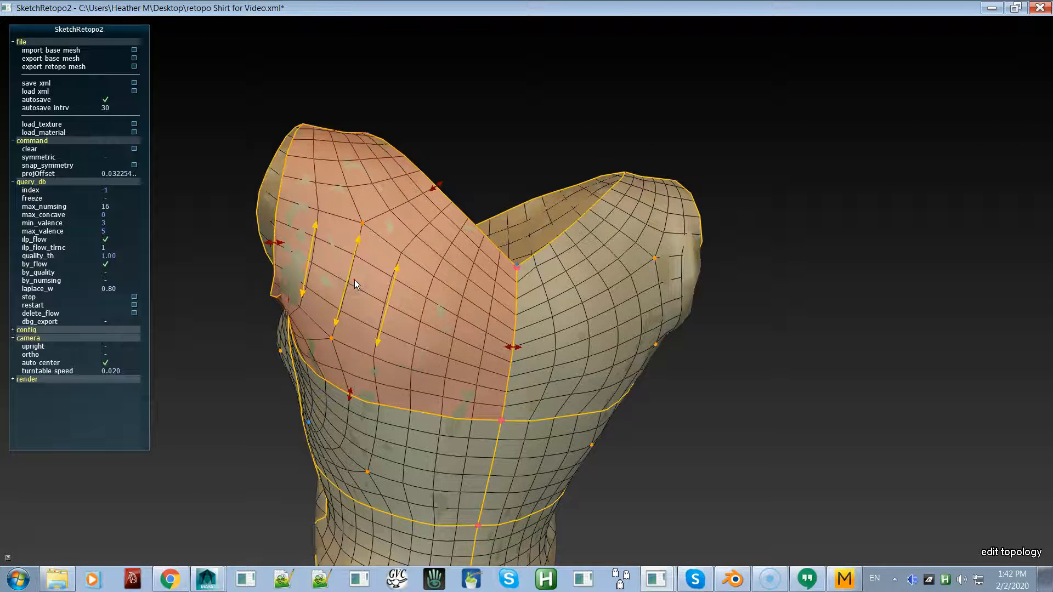
pyautogui.keyDown('alt'); pyautogui.moveTo(455, 321); pyautogui.dragTo(397, 280); pyautogui.keyUp('alt')
pyautogui.keyDown('alt'); pyautogui.moveTo(525, 345); pyautogui.dragTo(461, 305); pyautogui.keyUp('alt')
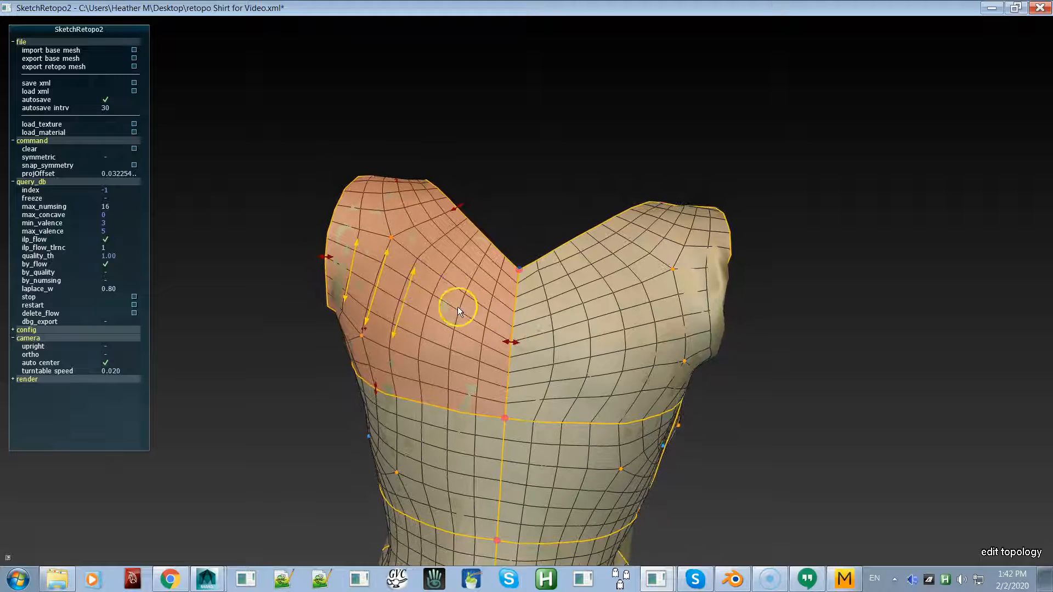
# Step: In shaded view and move vertex mode, smooth the quads across the upper chest between the neckline and the bust
pyautogui.keyDown('alt'); pyautogui.moveTo(489, 353); pyautogui.dragTo(492, 260); pyautogui.keyUp('alt')
pyautogui.keyDown('alt'); pyautogui.moveTo(498, 335); pyautogui.dragTo(553, 382); pyautogui.keyUp('alt')
pyautogui.keyDown('alt'); pyautogui.moveTo(414, 402); pyautogui.dragTo(592, 274); pyautogui.keyUp('alt')
pyautogui.press('space')
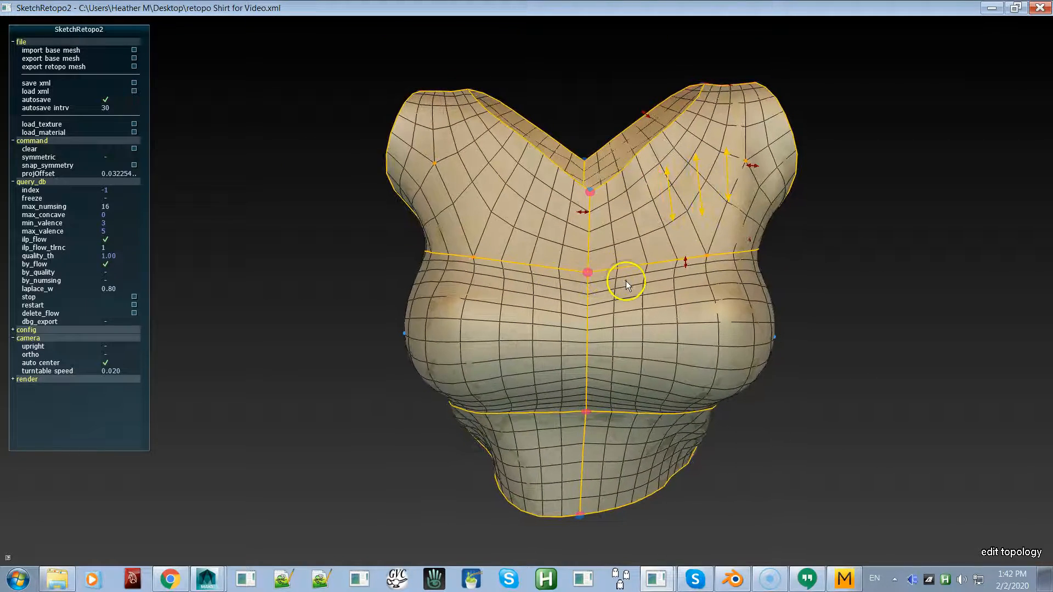
pyautogui.press('Tab')
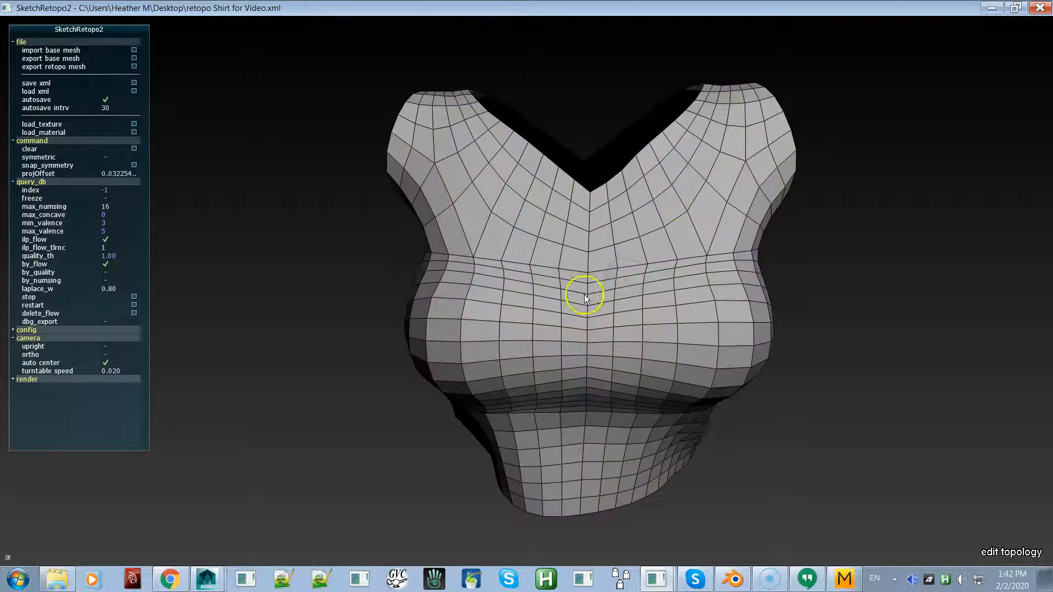
pyautogui.press('v')
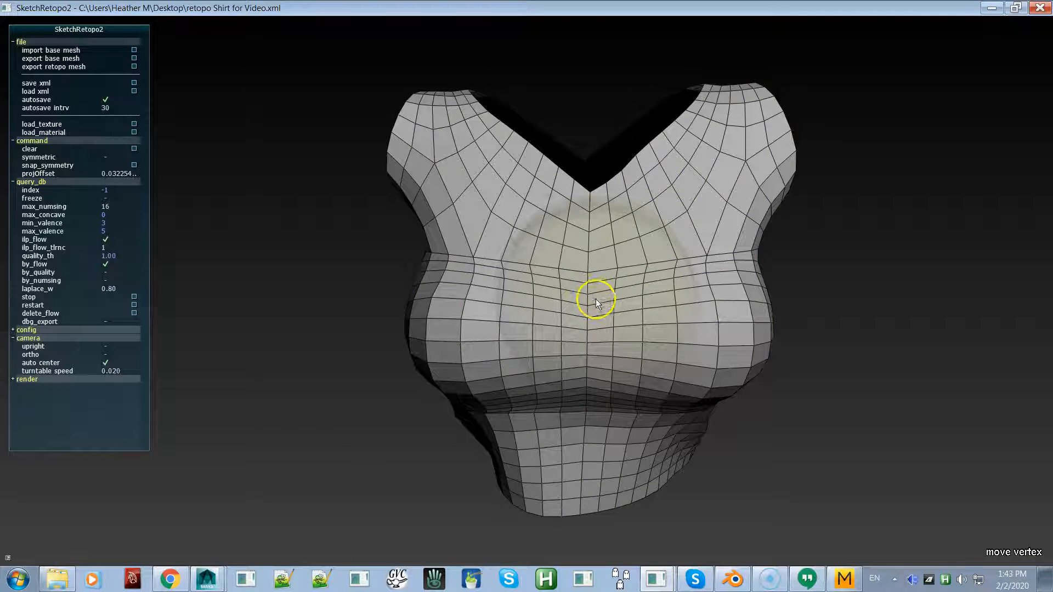
pyautogui.moveTo(590, 278)
pyautogui.keyDown('shift'); pyautogui.mouseDown()
pyautogui.moveTo(600, 251)
pyautogui.moveTo(590, 276)
pyautogui.moveTo(623, 272)
pyautogui.moveTo(581, 289)
pyautogui.moveTo(578, 308)
pyautogui.moveTo(626, 304)
pyautogui.moveTo(583, 331)
pyautogui.moveTo(640, 306)
pyautogui.moveTo(656, 263)
pyautogui.mouseUp(); pyautogui.keyUp('shift')
pyautogui.moveTo(541, 297)
pyautogui.keyDown('alt'); pyautogui.mouseDown()
pyautogui.moveTo(614, 279)
pyautogui.moveTo(599, 247)
pyautogui.moveTo(585, 287)
pyautogui.moveTo(590, 245)
pyautogui.mouseUp(); pyautogui.keyUp('alt')
pyautogui.keyDown('alt'); pyautogui.moveTo(675, 259); pyautogui.dragTo(608, 272); pyautogui.keyUp('alt')
pyautogui.moveTo(689, 217); pyautogui.dragTo(712, 224)
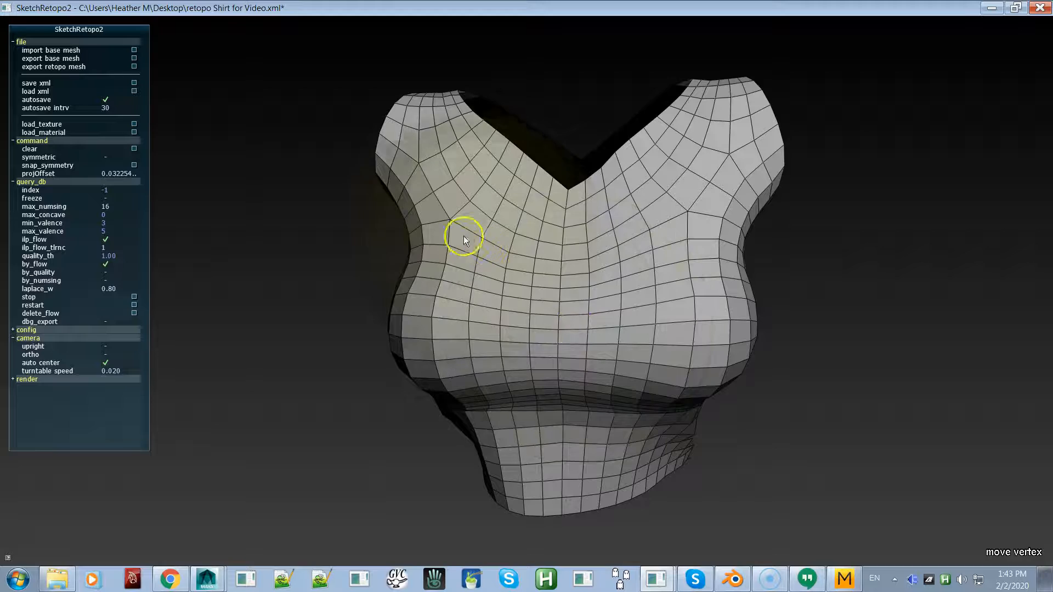
# Step: In edit topology mode, reposition the irregular vertices of the middle back-side patch on the wearer's left
pyautogui.moveTo(512, 287)
pyautogui.keyDown('alt'); pyautogui.mouseDown()
pyautogui.moveTo(498, 235)
pyautogui.moveTo(437, 223)
pyautogui.moveTo(430, 233)
pyautogui.moveTo(463, 273)
pyautogui.moveTo(436, 278)
pyautogui.moveTo(486, 296)
pyautogui.moveTo(366, 307)
pyautogui.moveTo(385, 302)
pyautogui.mouseUp(); pyautogui.keyUp('alt')
pyautogui.press('space')
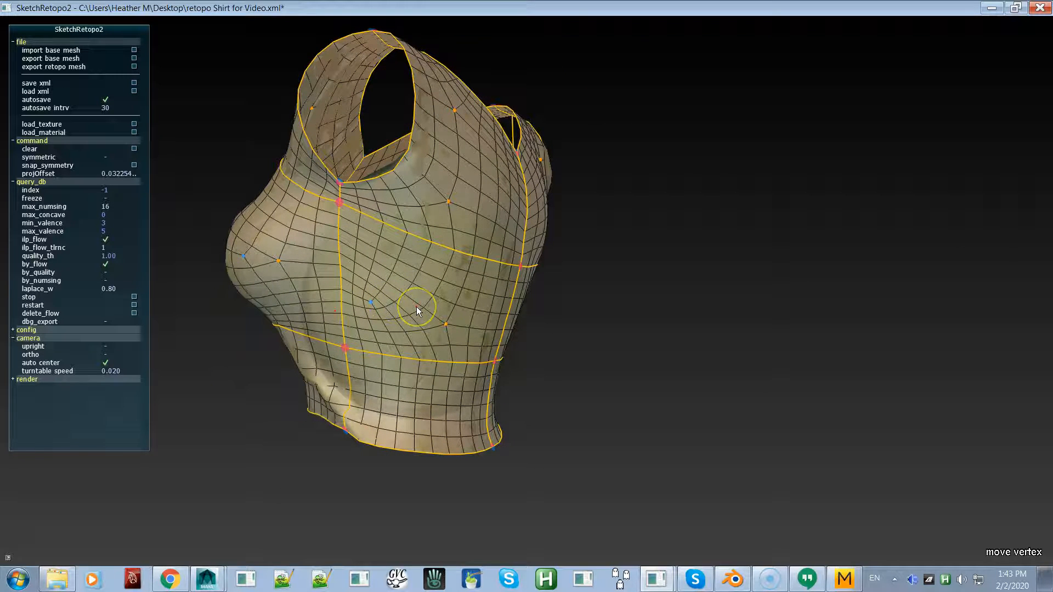
pyautogui.press('e')
pyautogui.moveTo(418, 307); pyautogui.dragTo(453, 342)
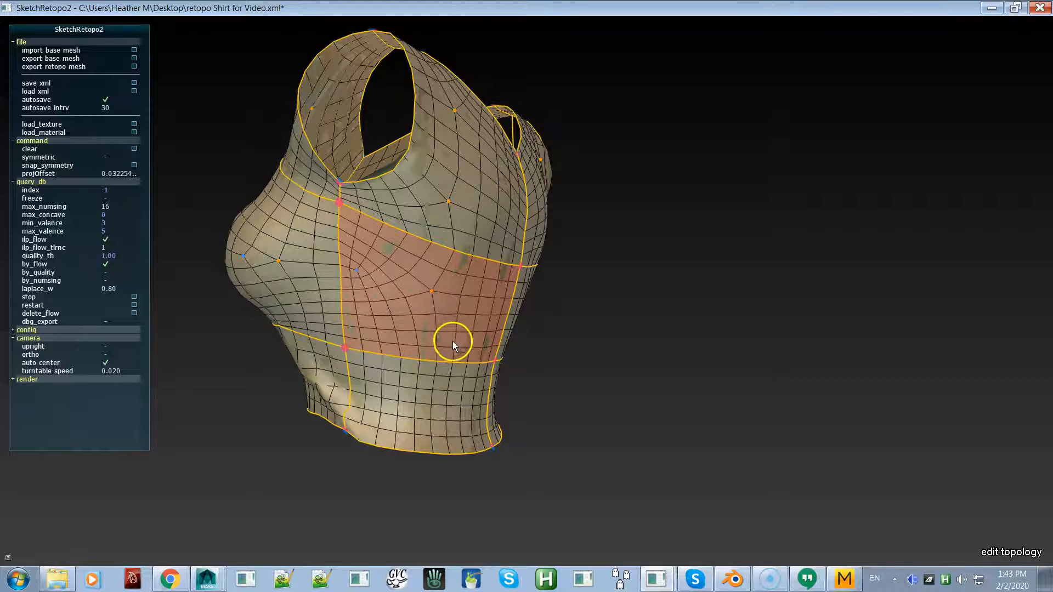
pyautogui.moveTo(439, 125); pyautogui.dragTo(462, 200)
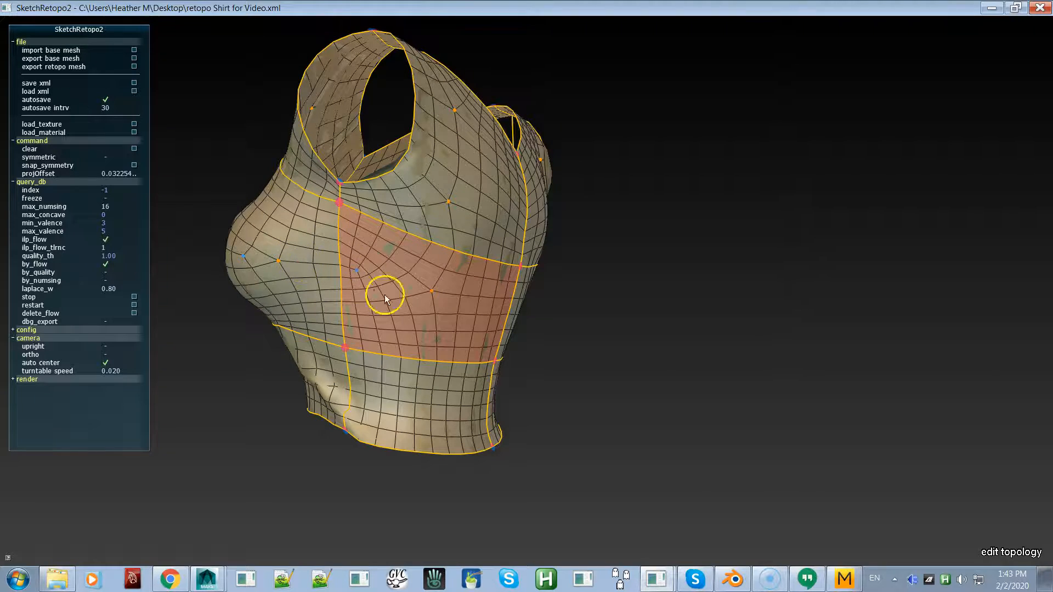
# Step: Reposition the irregular vertices of the matching back-side patch on the wearer's right
pyautogui.moveTo(469, 294); pyautogui.dragTo(172, 277, button='right')
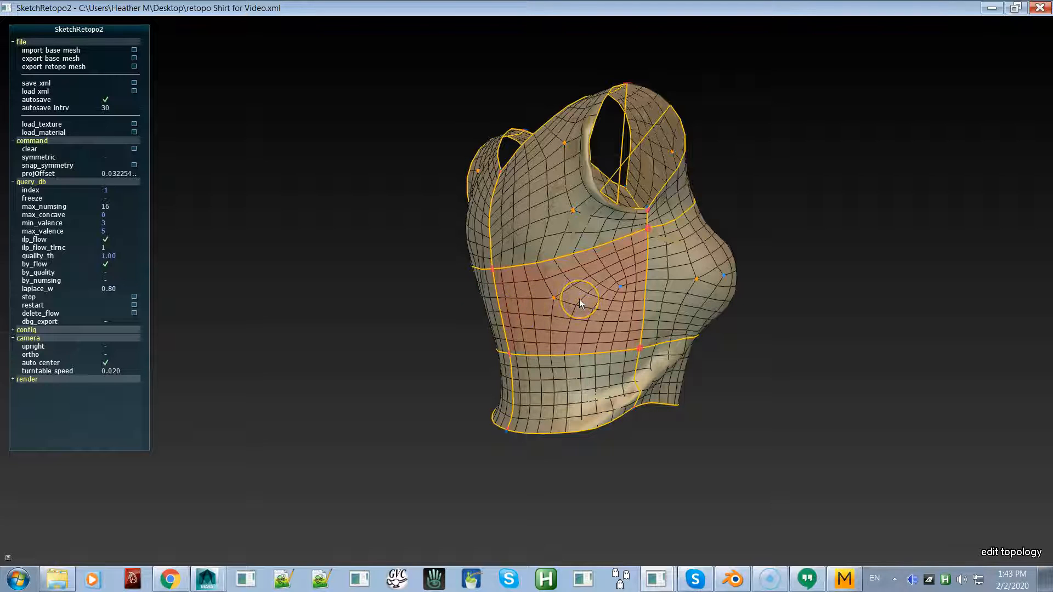
pyautogui.moveTo(552, 309); pyautogui.dragTo(572, 307)
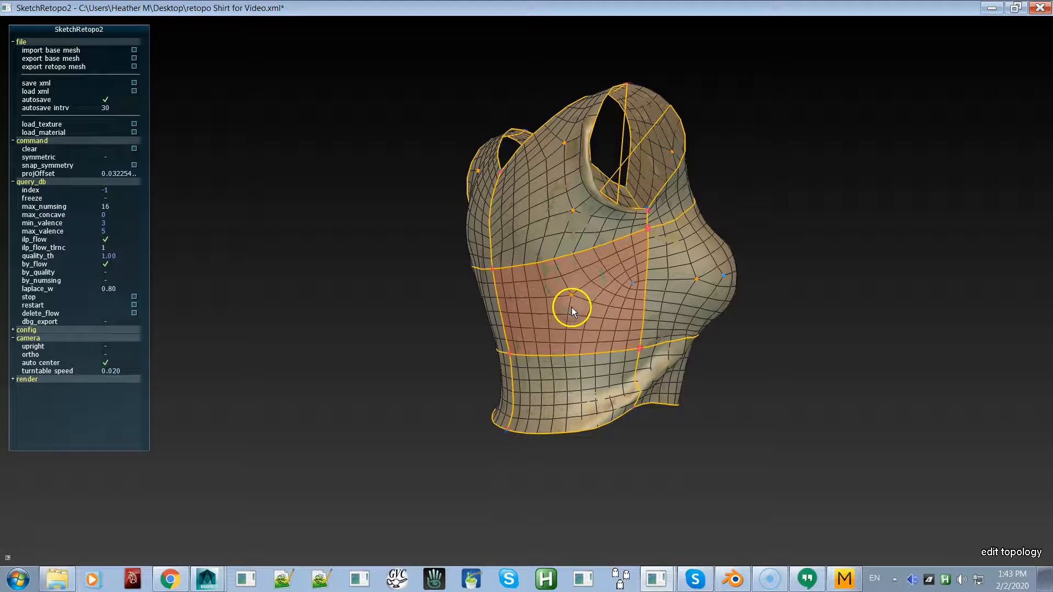
pyautogui.moveTo(567, 304); pyautogui.dragTo(709, 280, button='right')
# Step: Return to shaded view and move vertex mode, and smooth the quads over both sides of the bust
pyautogui.moveTo(557, 308); pyautogui.dragTo(493, 379, button='right')
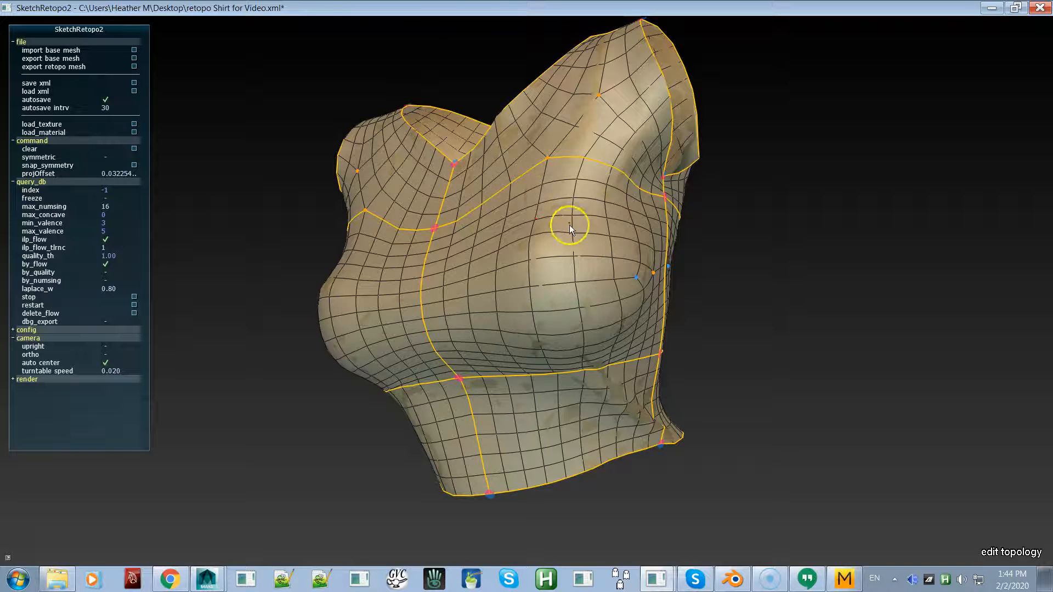
pyautogui.moveTo(466, 281); pyautogui.dragTo(551, 295, button='right')
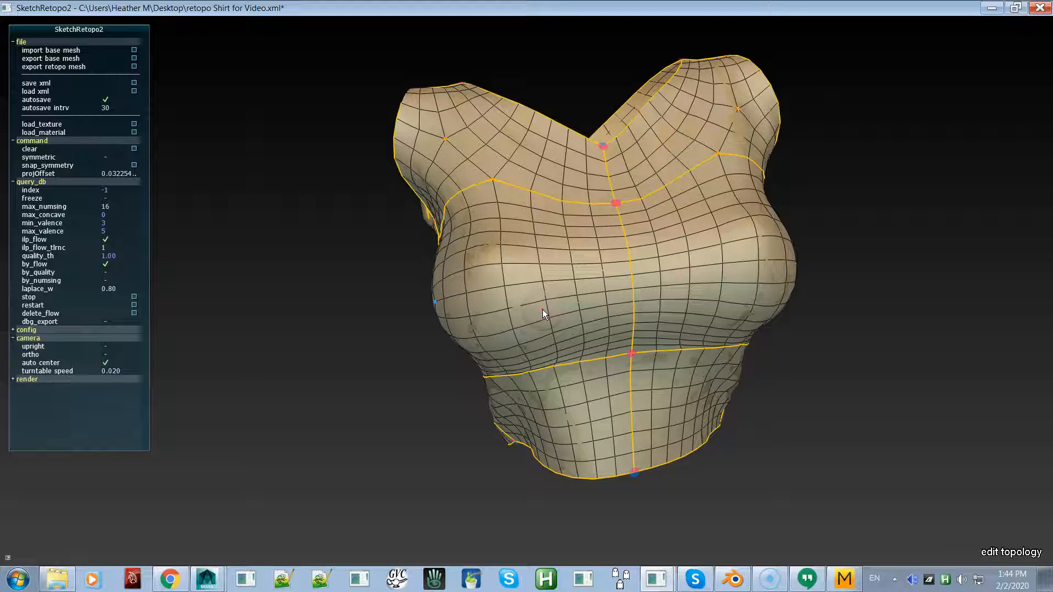
pyautogui.moveTo(592, 335)
pyautogui.mouseDown(button='right')
pyautogui.moveTo(577, 341)
pyautogui.moveTo(585, 337)
pyautogui.mouseUp(button='right')
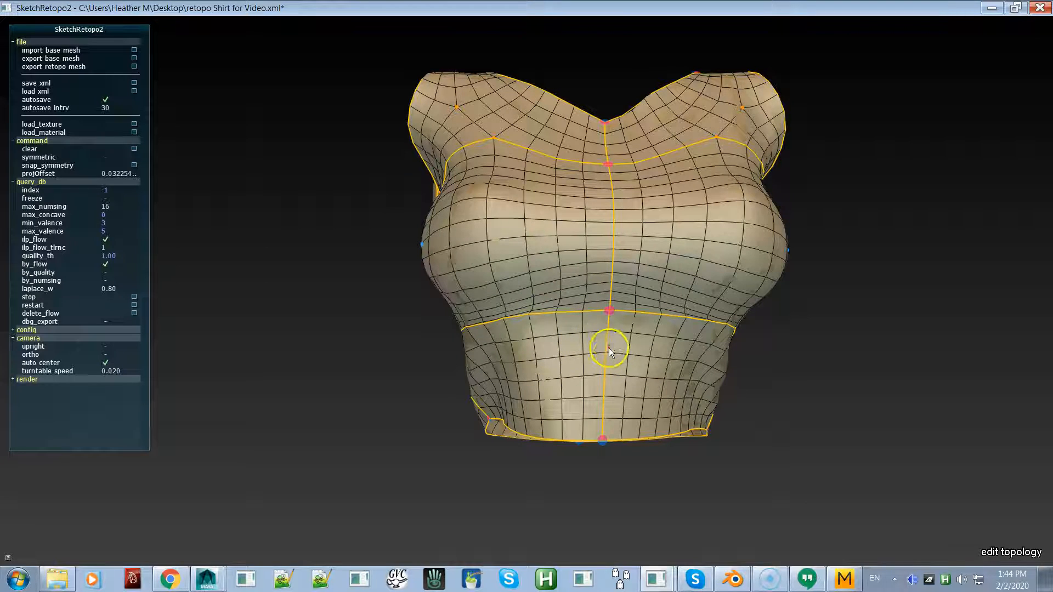
pyautogui.press('space')
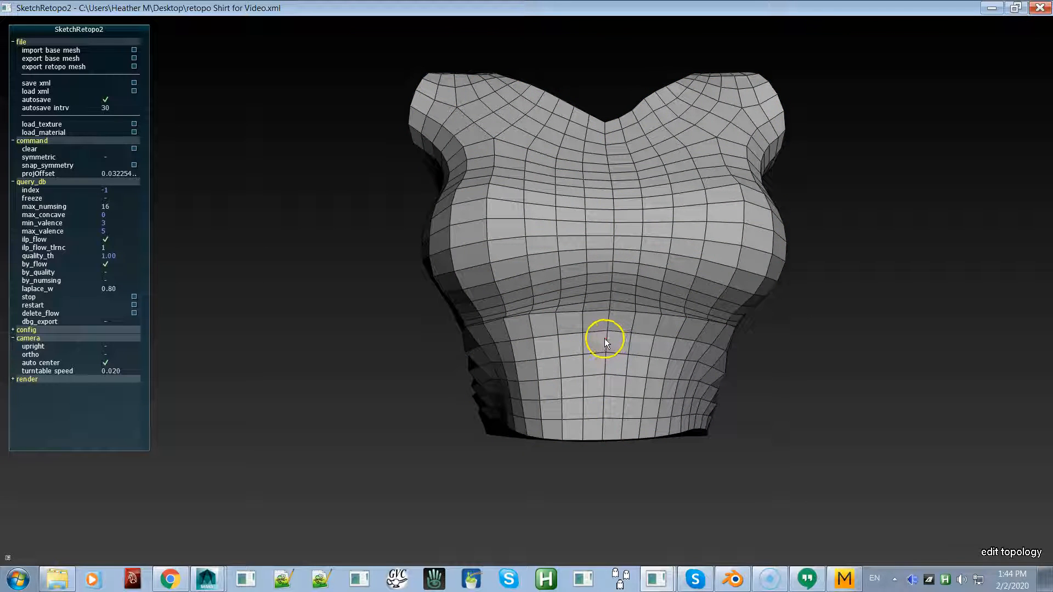
pyautogui.moveTo(585, 360)
pyautogui.keyDown('alt'); pyautogui.mouseDown()
pyautogui.moveTo(585, 374)
pyautogui.moveTo(576, 348)
pyautogui.moveTo(637, 347)
pyautogui.moveTo(495, 357)
pyautogui.moveTo(568, 334)
pyautogui.moveTo(718, 347)
pyautogui.moveTo(624, 331)
pyautogui.moveTo(600, 302)
pyautogui.moveTo(582, 370)
pyautogui.moveTo(640, 358)
pyautogui.moveTo(631, 359)
pyautogui.moveTo(646, 327)
pyautogui.moveTo(633, 323)
pyautogui.moveTo(629, 255)
pyautogui.moveTo(625, 300)
pyautogui.moveTo(617, 276)
pyautogui.moveTo(667, 301)
pyautogui.moveTo(672, 271)
pyautogui.moveTo(676, 285)
pyautogui.moveTo(696, 249)
pyautogui.moveTo(642, 301)
pyautogui.moveTo(601, 274)
pyautogui.moveTo(614, 268)
pyautogui.moveTo(598, 278)
pyautogui.moveTo(600, 298)
pyautogui.moveTo(593, 251)
pyautogui.moveTo(632, 246)
pyautogui.moveTo(681, 284)
pyautogui.moveTo(703, 282)
pyautogui.moveTo(659, 286)
pyautogui.moveTo(634, 318)
pyautogui.mouseUp(); pyautogui.keyUp('alt')
pyautogui.press('v')
pyautogui.moveTo(648, 268)
pyautogui.mouseDown()
pyautogui.moveTo(659, 341)
pyautogui.moveTo(633, 327)
pyautogui.moveTo(572, 332)
pyautogui.moveTo(733, 266)
pyautogui.moveTo(610, 282)
pyautogui.moveTo(531, 269)
pyautogui.moveTo(544, 260)
pyautogui.moveTo(557, 270)
pyautogui.moveTo(557, 244)
pyautogui.moveTo(545, 279)
pyautogui.moveTo(550, 245)
pyautogui.moveTo(515, 263)
pyautogui.moveTo(508, 244)
pyautogui.moveTo(541, 255)
pyautogui.moveTo(584, 140)
pyautogui.moveTo(572, 217)
pyautogui.moveTo(564, 212)
pyautogui.moveTo(590, 227)
pyautogui.moveTo(531, 198)
pyautogui.moveTo(543, 296)
pyautogui.moveTo(517, 320)
pyautogui.moveTo(542, 345)
pyautogui.moveTo(600, 318)
pyautogui.moveTo(583, 324)
pyautogui.mouseUp()
pyautogui.moveTo(691, 275); pyautogui.dragTo(695, 282)
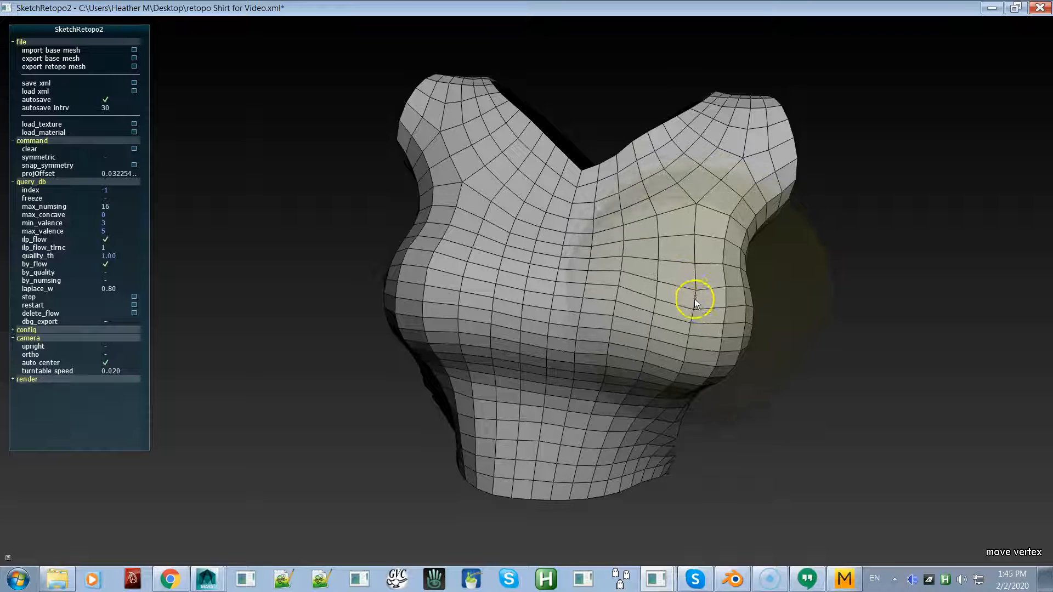
# Step: In shaded view, smooth the quads below the bust along the lower side and waist on the wearer's left
pyautogui.moveTo(660, 330)
pyautogui.keyDown('alt'); pyautogui.mouseDown()
pyautogui.moveTo(577, 343)
pyautogui.moveTo(553, 295)
pyautogui.moveTo(556, 313)
pyautogui.moveTo(487, 336)
pyautogui.moveTo(529, 343)
pyautogui.moveTo(522, 362)
pyautogui.moveTo(426, 397)
pyautogui.moveTo(437, 382)
pyautogui.moveTo(429, 385)
pyautogui.moveTo(429, 368)
pyautogui.moveTo(508, 344)
pyautogui.moveTo(508, 356)
pyautogui.moveTo(479, 373)
pyautogui.moveTo(456, 352)
pyautogui.moveTo(503, 383)
pyautogui.moveTo(554, 377)
pyautogui.moveTo(488, 414)
pyautogui.moveTo(495, 424)
pyautogui.moveTo(451, 434)
pyautogui.moveTo(495, 475)
pyautogui.moveTo(440, 391)
pyautogui.moveTo(471, 403)
pyautogui.moveTo(497, 380)
pyautogui.moveTo(533, 410)
pyautogui.moveTo(513, 399)
pyautogui.moveTo(518, 407)
pyautogui.moveTo(490, 419)
pyautogui.moveTo(469, 409)
pyautogui.mouseUp(); pyautogui.keyUp('alt')
pyautogui.moveTo(519, 368)
pyautogui.mouseDown()
pyautogui.moveTo(518, 376)
pyautogui.moveTo(498, 341)
pyautogui.moveTo(505, 353)
pyautogui.moveTo(486, 364)
pyautogui.moveTo(512, 369)
pyautogui.moveTo(509, 327)
pyautogui.moveTo(531, 385)
pyautogui.moveTo(501, 406)
pyautogui.moveTo(525, 403)
pyautogui.moveTo(507, 396)
pyautogui.moveTo(525, 398)
pyautogui.moveTo(484, 411)
pyautogui.mouseUp()
pyautogui.press('super')
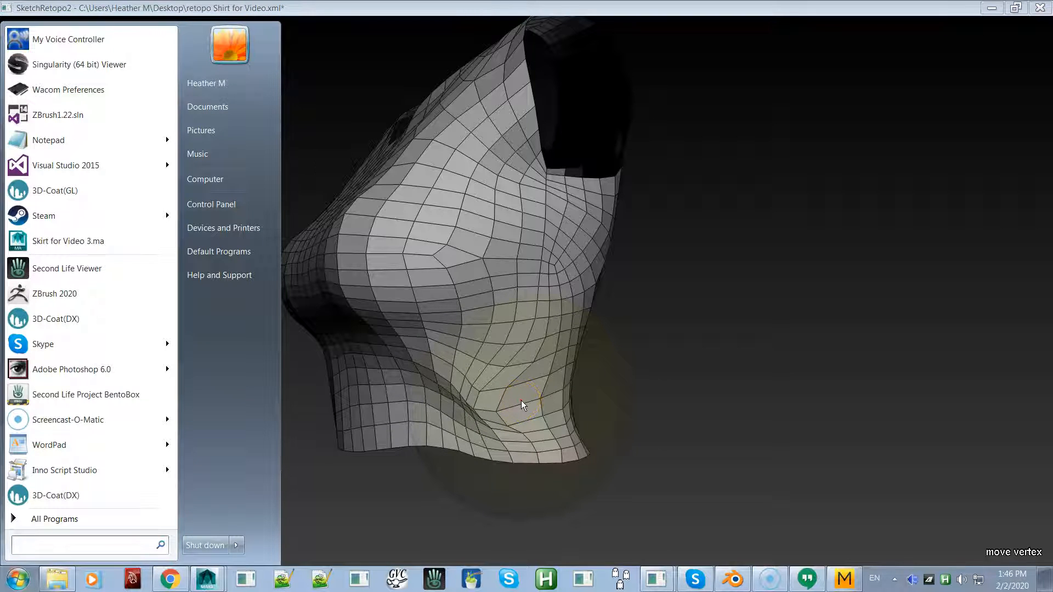
pyautogui.click(521, 401)
pyautogui.moveTo(525, 402)
pyautogui.mouseDown()
pyautogui.moveTo(504, 413)
pyautogui.moveTo(515, 418)
pyautogui.mouseUp()
pyautogui.press('super')
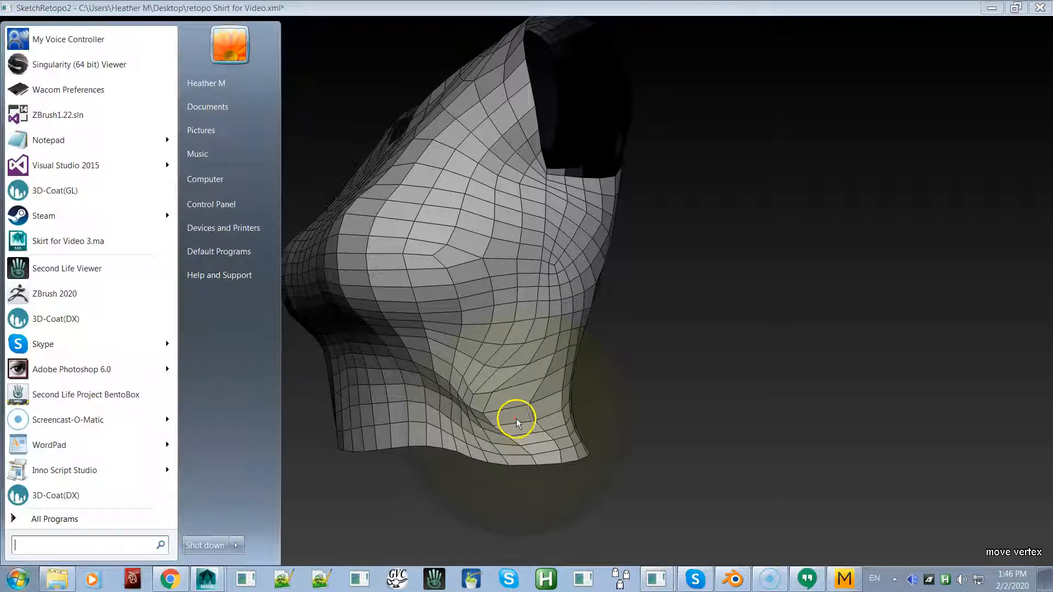
pyautogui.click(516, 422)
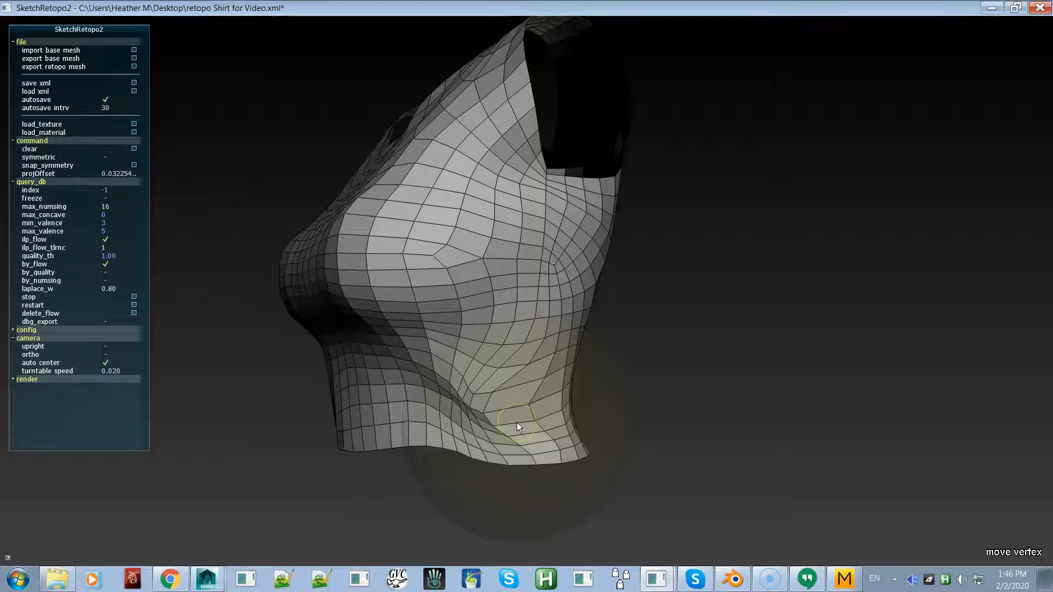
pyautogui.moveTo(525, 423); pyautogui.dragTo(486, 437, button='right')
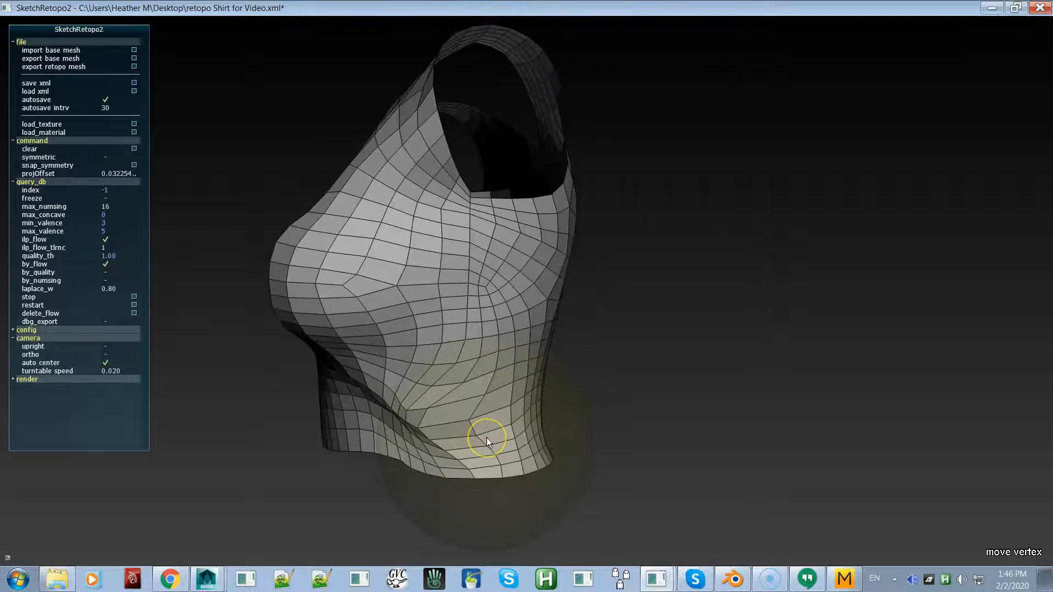
pyautogui.moveTo(486, 438)
pyautogui.mouseDown()
pyautogui.moveTo(458, 416)
pyautogui.moveTo(433, 420)
pyautogui.moveTo(446, 438)
pyautogui.moveTo(430, 418)
pyautogui.moveTo(439, 424)
pyautogui.mouseUp()
pyautogui.moveTo(439, 424); pyautogui.dragTo(476, 416, button='right')
pyautogui.moveTo(436, 415)
pyautogui.mouseDown()
pyautogui.moveTo(431, 402)
pyautogui.moveTo(449, 410)
pyautogui.moveTo(470, 400)
pyautogui.mouseUp()
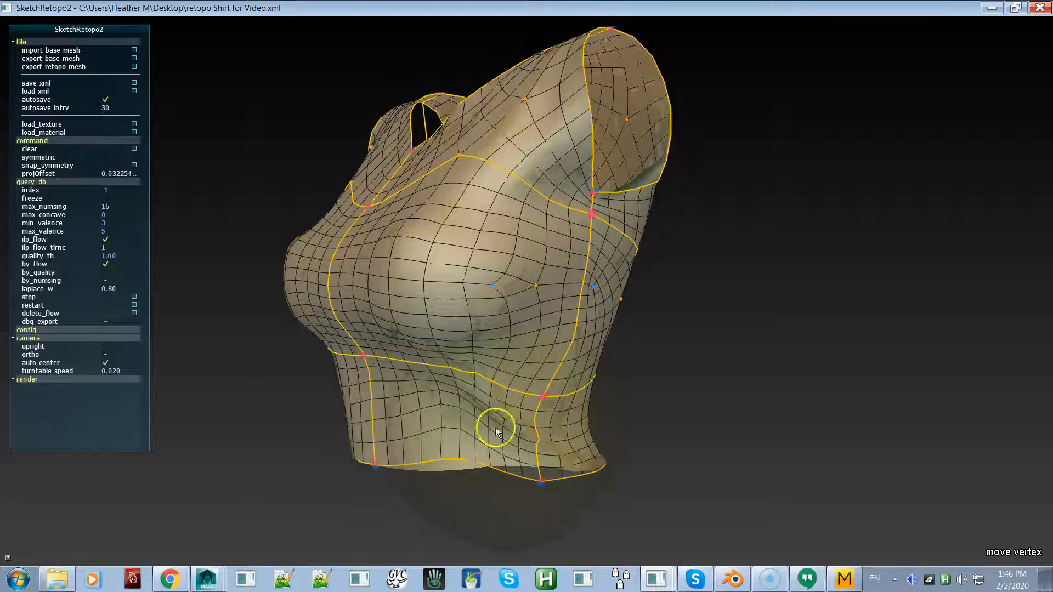
# Step: With the base mesh shown, smooth the waist patches on both sides of the lower side seam on the wearer's left
pyautogui.keyDown('alt'); pyautogui.moveTo(527, 455); pyautogui.dragTo(495, 462); pyautogui.keyUp('alt')
pyautogui.moveTo(406, 459)
pyautogui.mouseDown()
pyautogui.moveTo(407, 470)
pyautogui.moveTo(448, 467)
pyautogui.moveTo(390, 425)
pyautogui.moveTo(406, 437)
pyautogui.mouseUp()
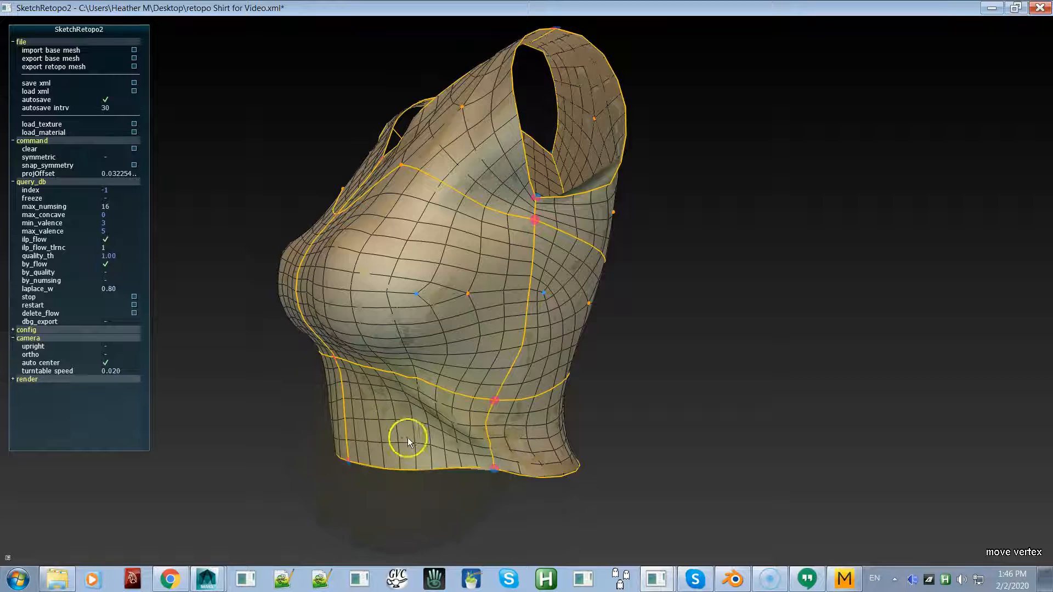
pyautogui.moveTo(522, 421); pyautogui.dragTo(547, 469)
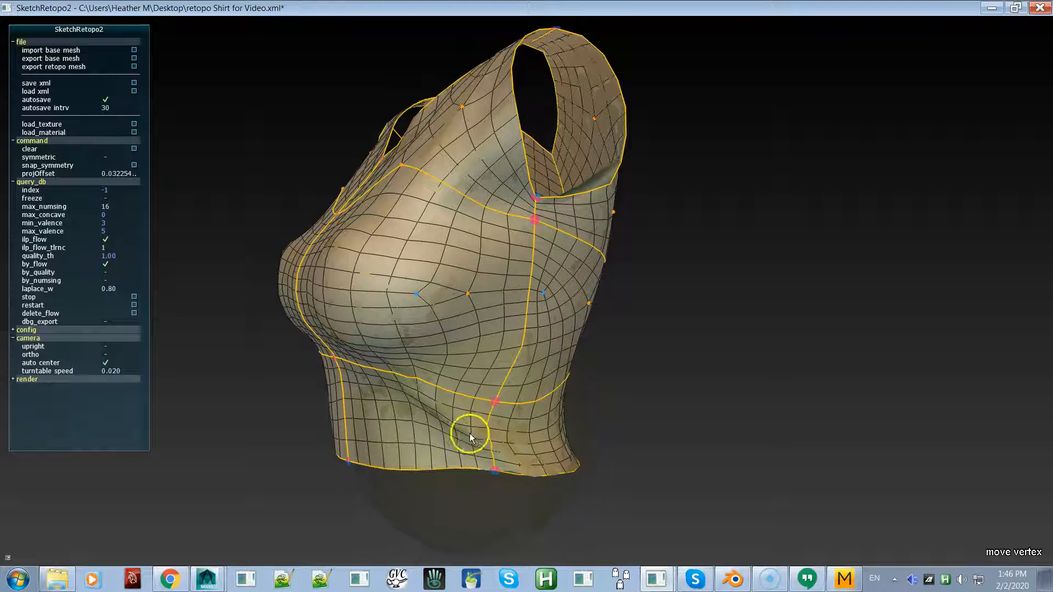
# Step: Smooth the waist boundary and surrounding quads along the side and lower back on the wearer's right
pyautogui.keyDown('alt'); pyautogui.moveTo(394, 434); pyautogui.dragTo(649, 396); pyautogui.keyUp('alt')
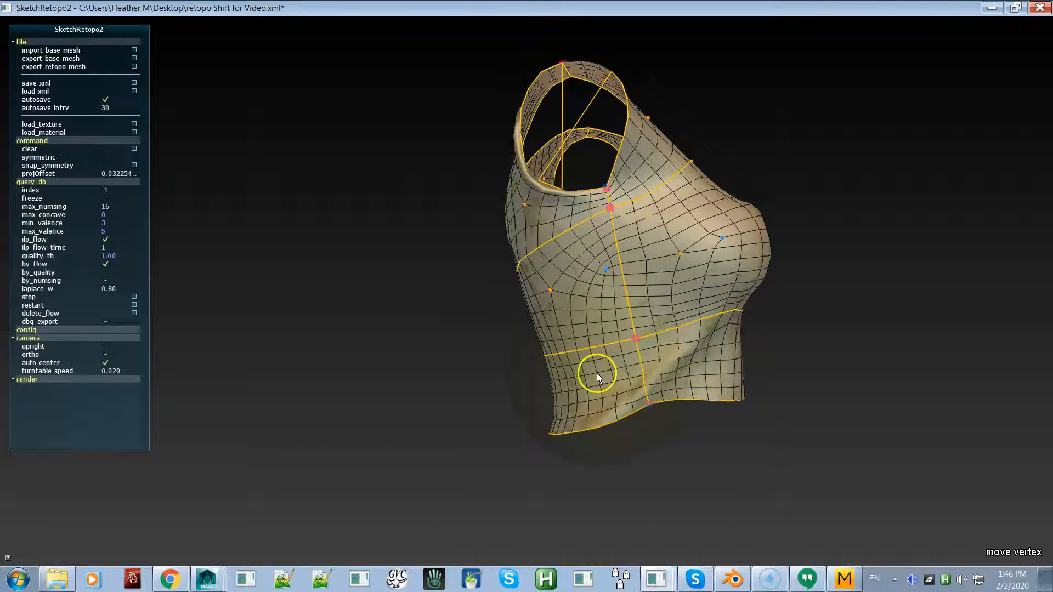
pyautogui.moveTo(602, 396)
pyautogui.mouseDown()
pyautogui.moveTo(614, 420)
pyautogui.moveTo(597, 381)
pyautogui.moveTo(574, 367)
pyautogui.moveTo(588, 378)
pyautogui.moveTo(630, 345)
pyautogui.moveTo(646, 365)
pyautogui.moveTo(690, 374)
pyautogui.moveTo(703, 342)
pyautogui.moveTo(709, 353)
pyautogui.moveTo(719, 337)
pyautogui.moveTo(697, 394)
pyautogui.moveTo(685, 355)
pyautogui.moveTo(593, 410)
pyautogui.moveTo(574, 382)
pyautogui.moveTo(693, 363)
pyautogui.mouseUp()
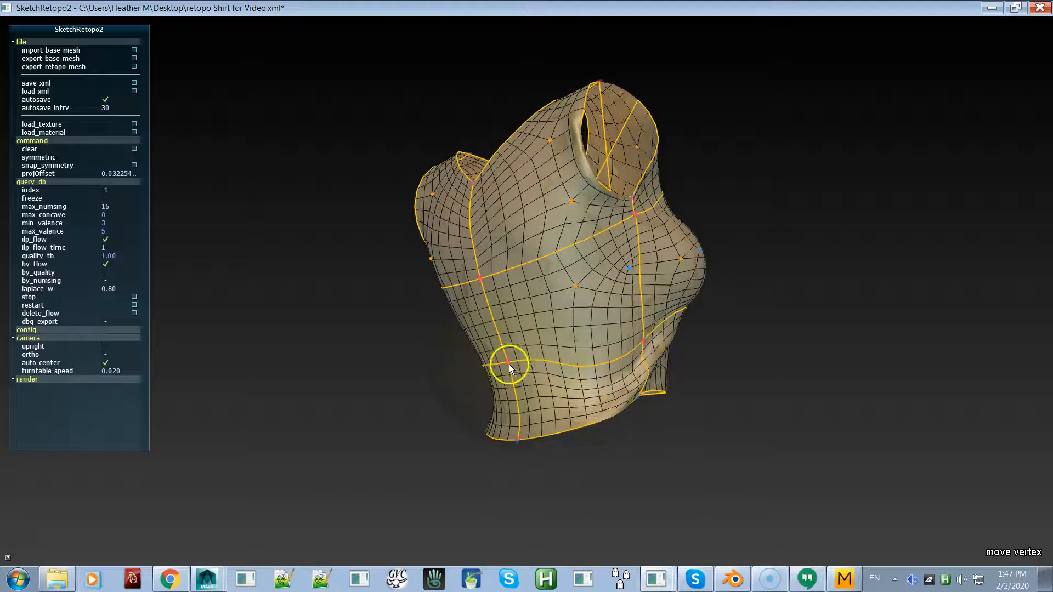
pyautogui.moveTo(508, 364)
pyautogui.mouseDown()
pyautogui.moveTo(514, 394)
pyautogui.moveTo(552, 367)
pyautogui.moveTo(574, 372)
pyautogui.moveTo(502, 385)
pyautogui.moveTo(621, 352)
pyautogui.mouseUp()
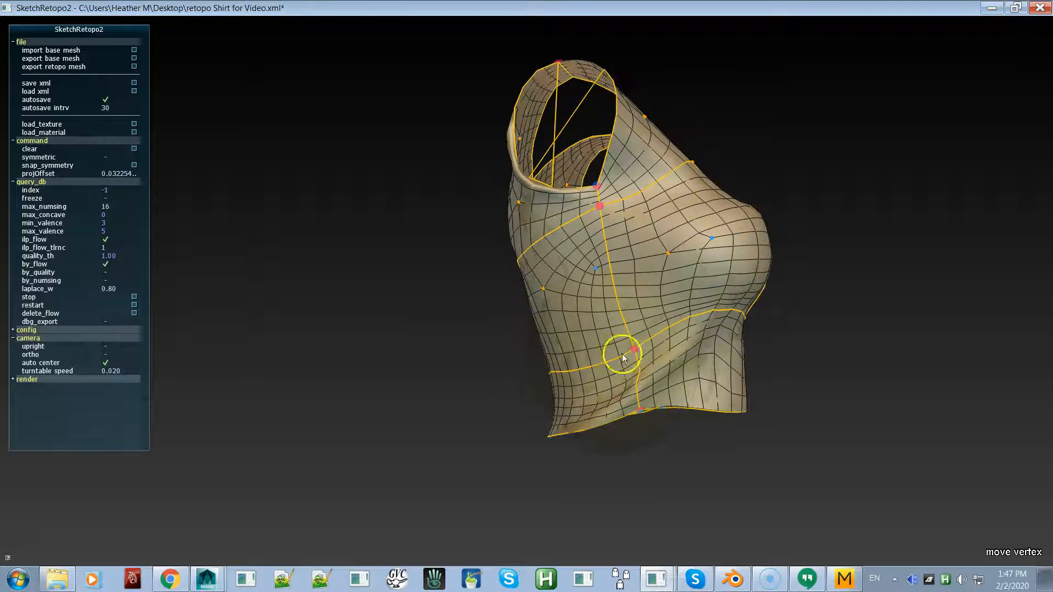
pyautogui.moveTo(689, 341); pyautogui.dragTo(687, 320)
pyautogui.moveTo(713, 377)
pyautogui.keyDown('alt'); pyautogui.mouseDown()
pyautogui.moveTo(587, 400)
pyautogui.moveTo(618, 403)
pyautogui.moveTo(586, 400)
pyautogui.moveTo(633, 385)
pyautogui.moveTo(547, 372)
pyautogui.moveTo(613, 372)
pyautogui.mouseUp(); pyautogui.keyUp('alt')
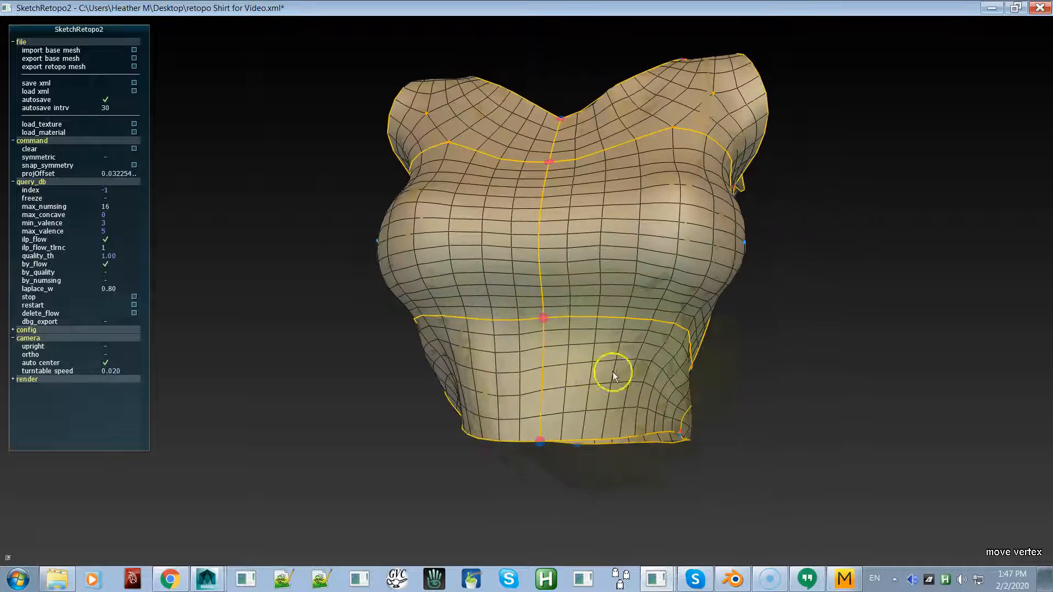
pyautogui.moveTo(554, 386)
pyautogui.keyDown('alt'); pyautogui.mouseDown()
pyautogui.moveTo(583, 398)
pyautogui.moveTo(547, 394)
pyautogui.mouseUp(); pyautogui.keyUp('alt')
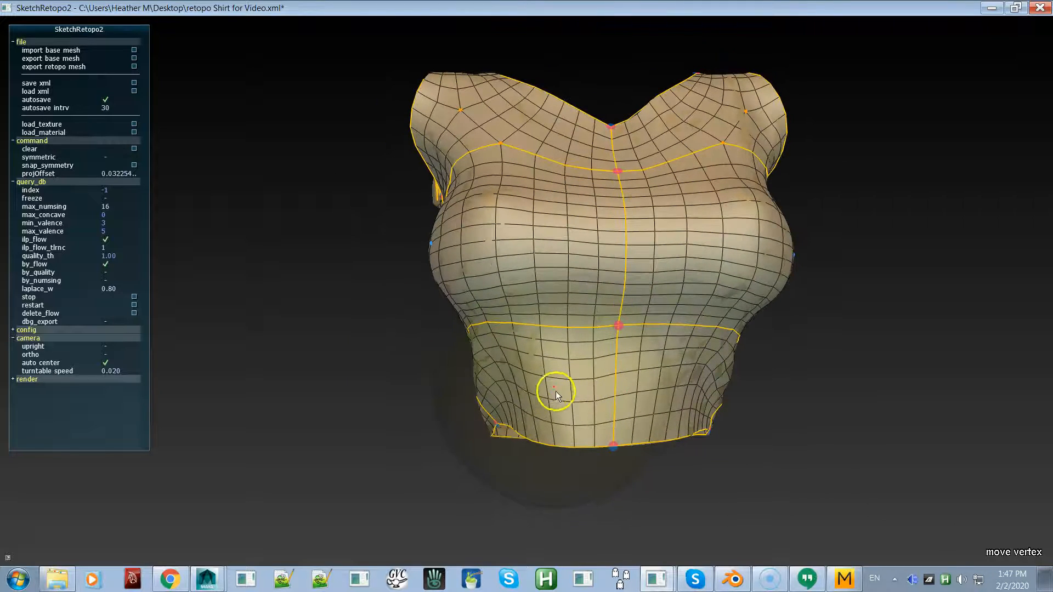
pyautogui.keyDown('alt'); pyautogui.moveTo(552, 400); pyautogui.dragTo(686, 402); pyautogui.keyUp('alt')
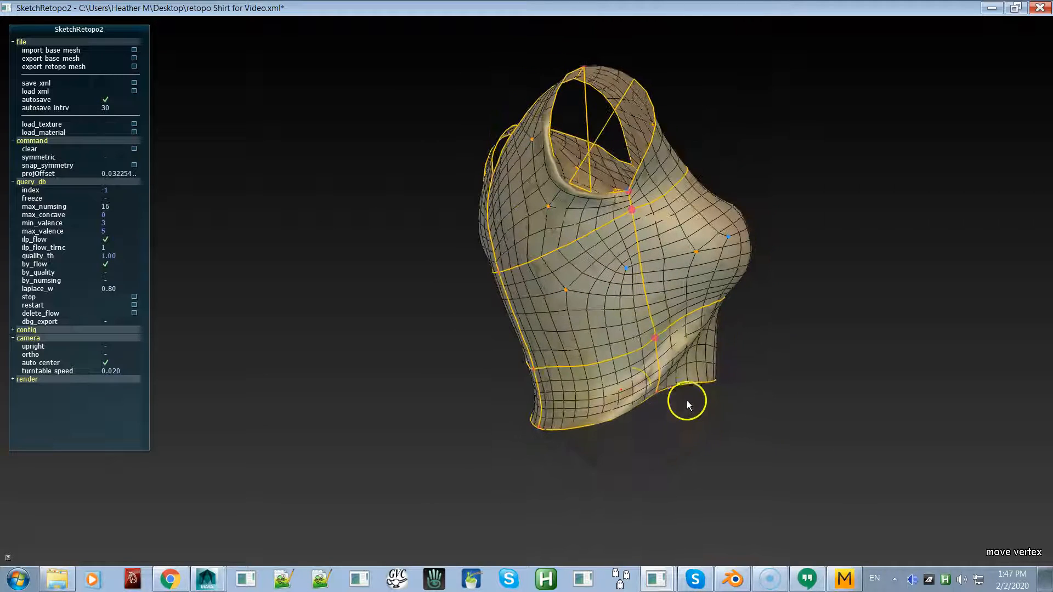
pyautogui.moveTo(607, 402); pyautogui.dragTo(602, 414)
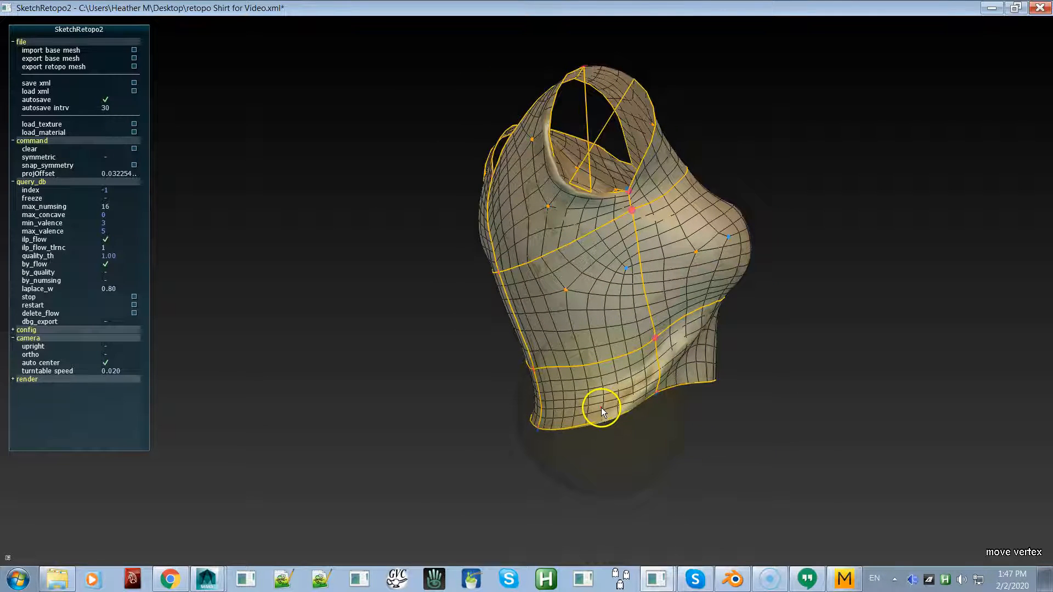
# Step: Smooth the bulging waist boundary across the lower back on the wearer's left
pyautogui.keyDown('alt'); pyautogui.moveTo(587, 394); pyautogui.dragTo(653, 393); pyautogui.keyUp('alt')
pyautogui.keyDown('alt'); pyautogui.moveTo(583, 363); pyautogui.dragTo(585, 406, button='middle'); pyautogui.keyUp('alt')
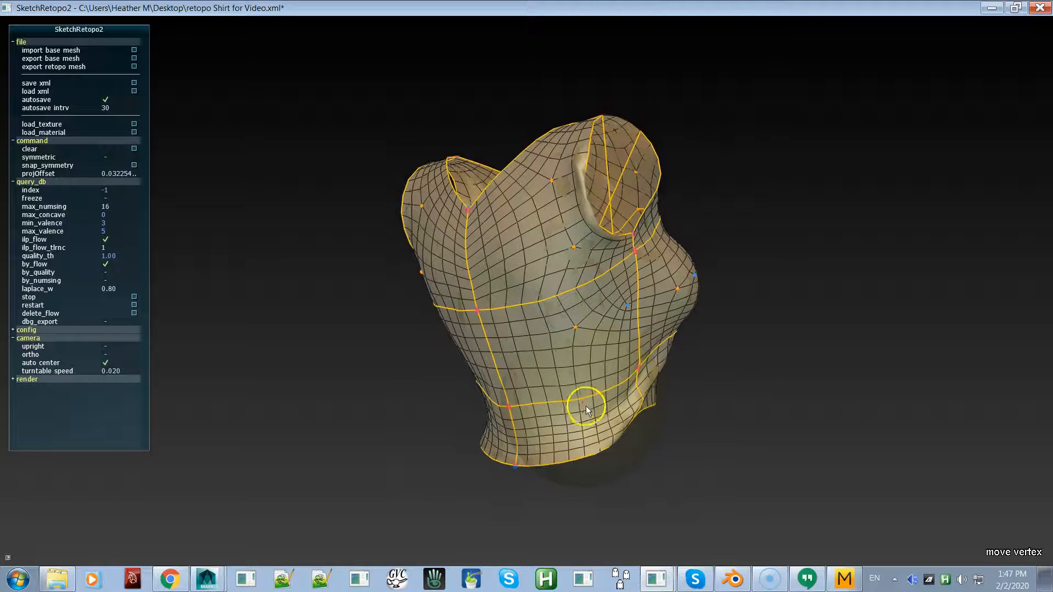
pyautogui.keyDown('alt'); pyautogui.moveTo(569, 407); pyautogui.dragTo(627, 385); pyautogui.keyUp('alt')
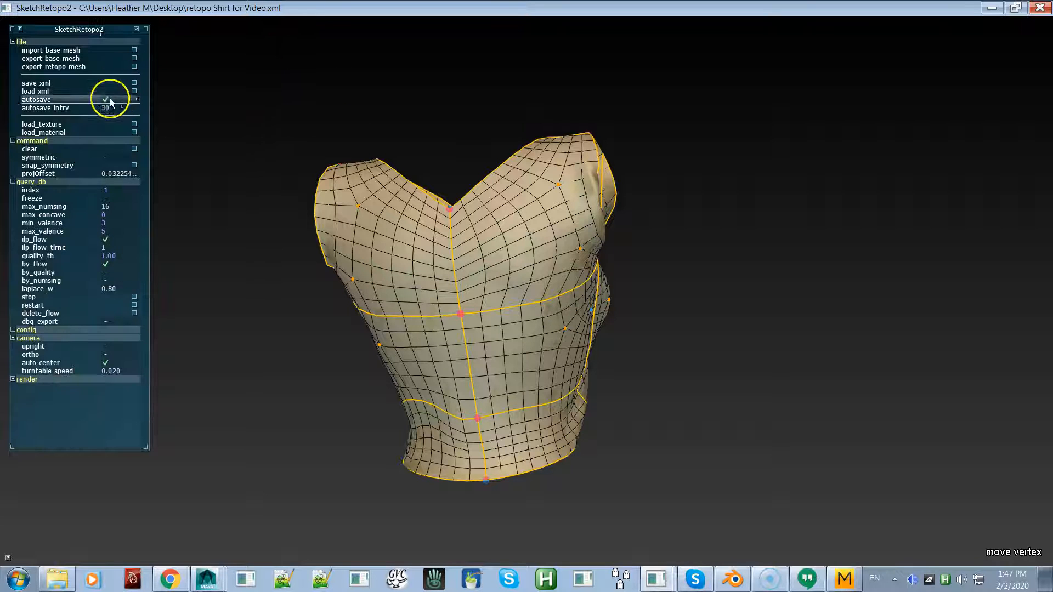
pyautogui.keyDown('alt'); pyautogui.moveTo(402, 282); pyautogui.dragTo(498, 325); pyautogui.keyUp('alt')
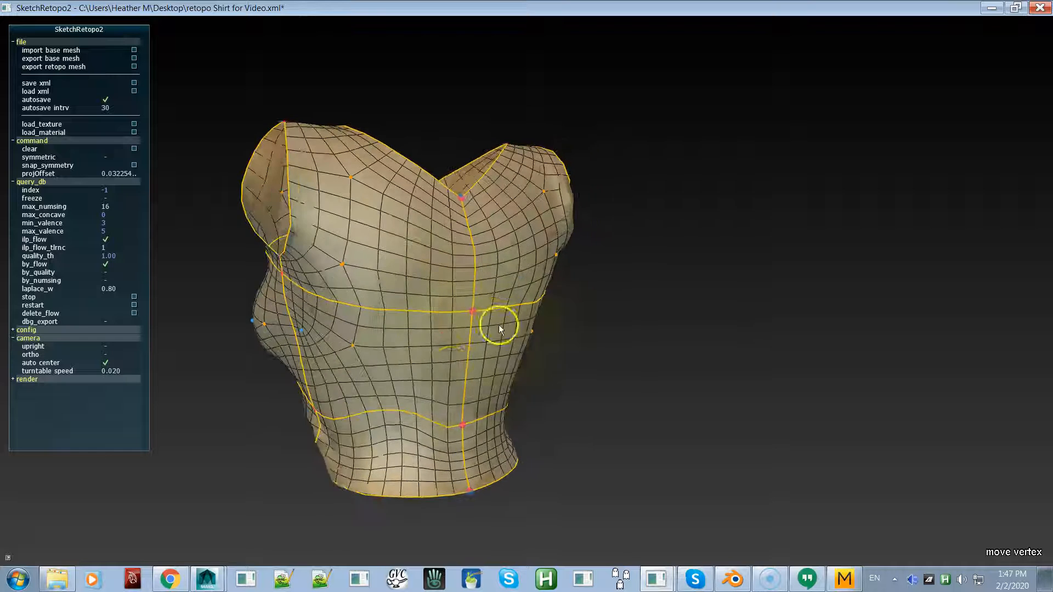
pyautogui.moveTo(383, 407); pyautogui.dragTo(385, 422)
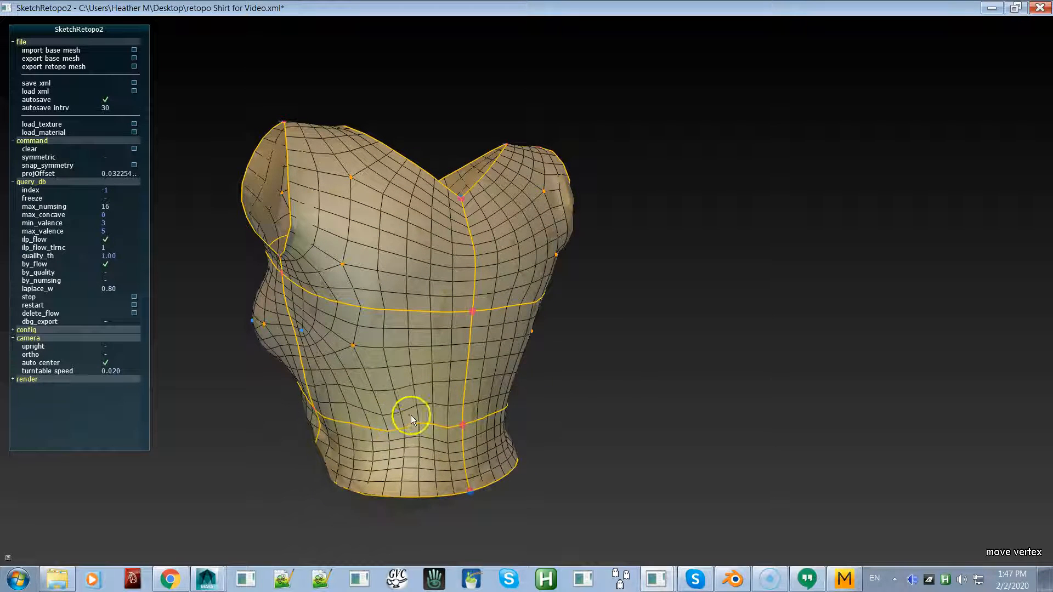
pyautogui.keyDown('alt'); pyautogui.moveTo(399, 435); pyautogui.dragTo(498, 412); pyautogui.keyUp('alt')
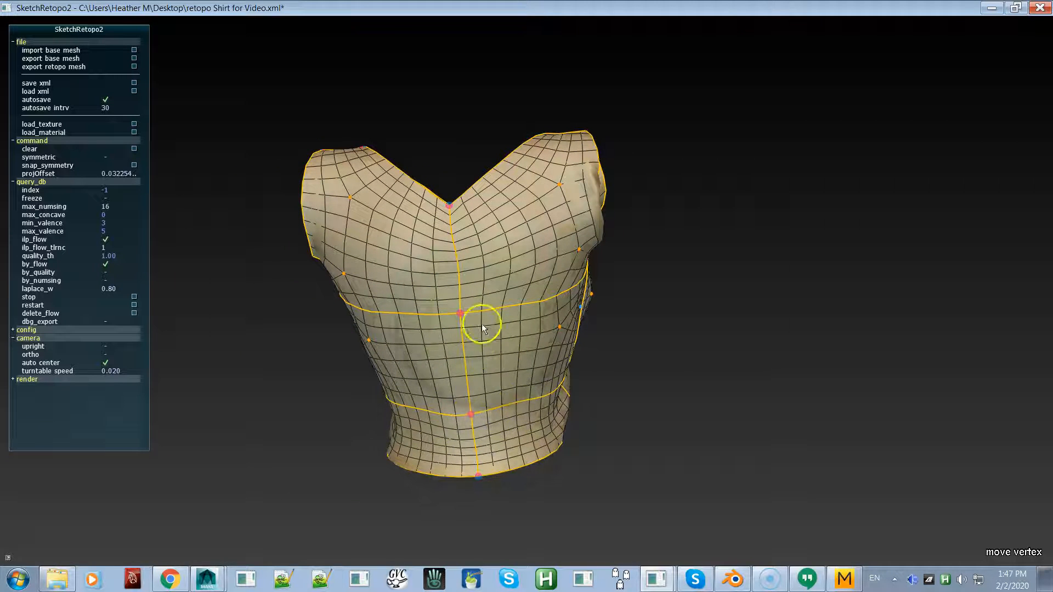
# Step: Lower the centre vertex of the mid-back boundary slightly and smooth the centre line up to the back neckline point
pyautogui.moveTo(462, 312)
pyautogui.mouseDown()
pyautogui.moveTo(455, 365)
pyautogui.moveTo(465, 360)
pyautogui.moveTo(461, 319)
pyautogui.mouseUp()
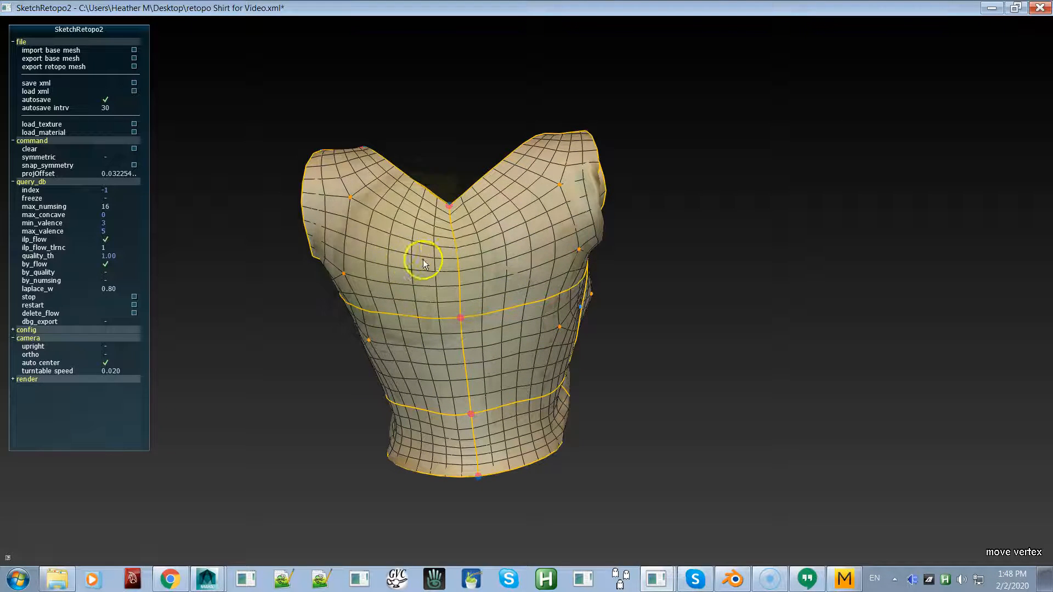
pyautogui.moveTo(452, 232)
pyautogui.mouseDown()
pyautogui.moveTo(455, 284)
pyautogui.moveTo(448, 240)
pyautogui.mouseUp()
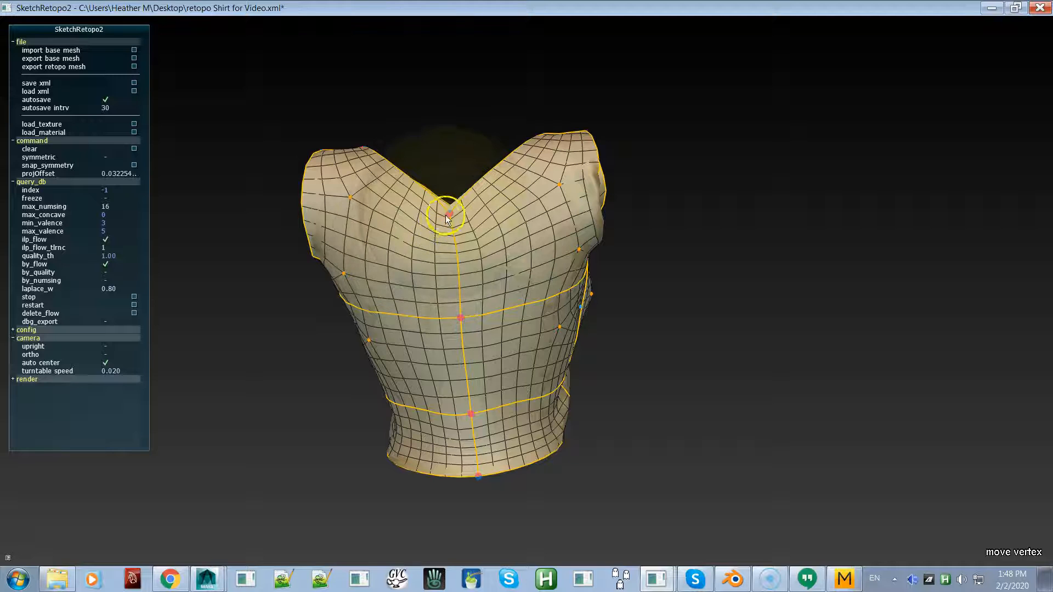
pyautogui.moveTo(450, 217)
pyautogui.mouseDown()
pyautogui.moveTo(453, 201)
pyautogui.moveTo(468, 214)
pyautogui.mouseUp()
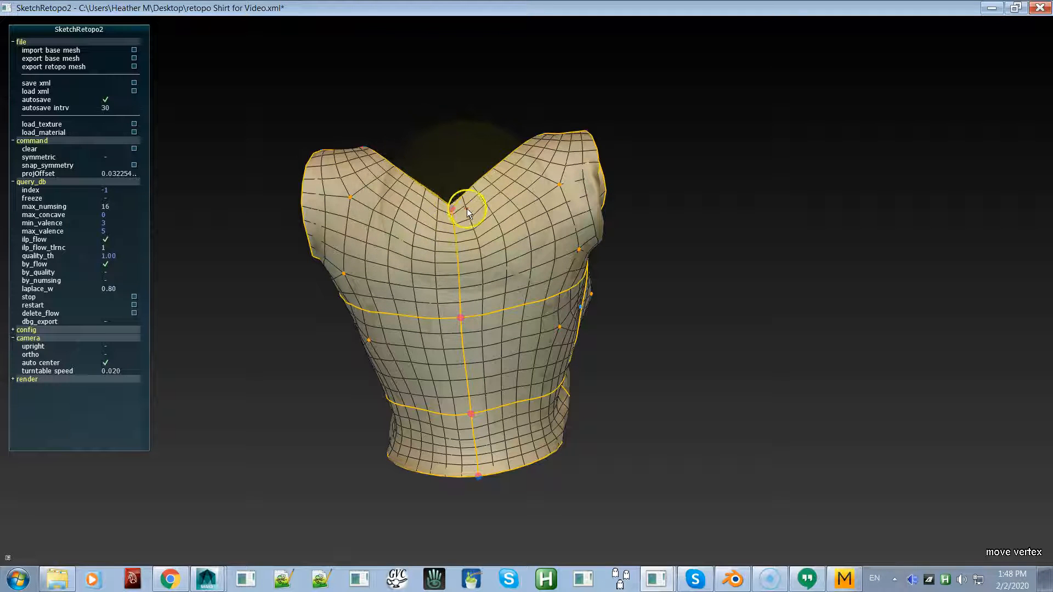
pyautogui.keyDown('alt'); pyautogui.moveTo(429, 268); pyautogui.dragTo(512, 255); pyautogui.keyUp('alt')
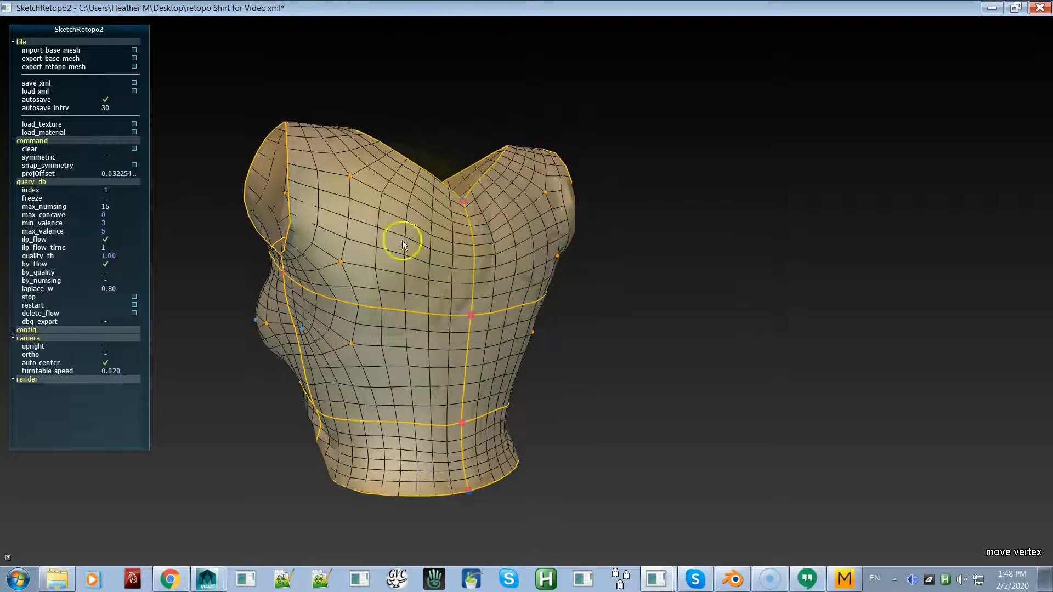
pyautogui.keyDown('alt'); pyautogui.moveTo(411, 300); pyautogui.dragTo(496, 245); pyautogui.keyUp('alt')
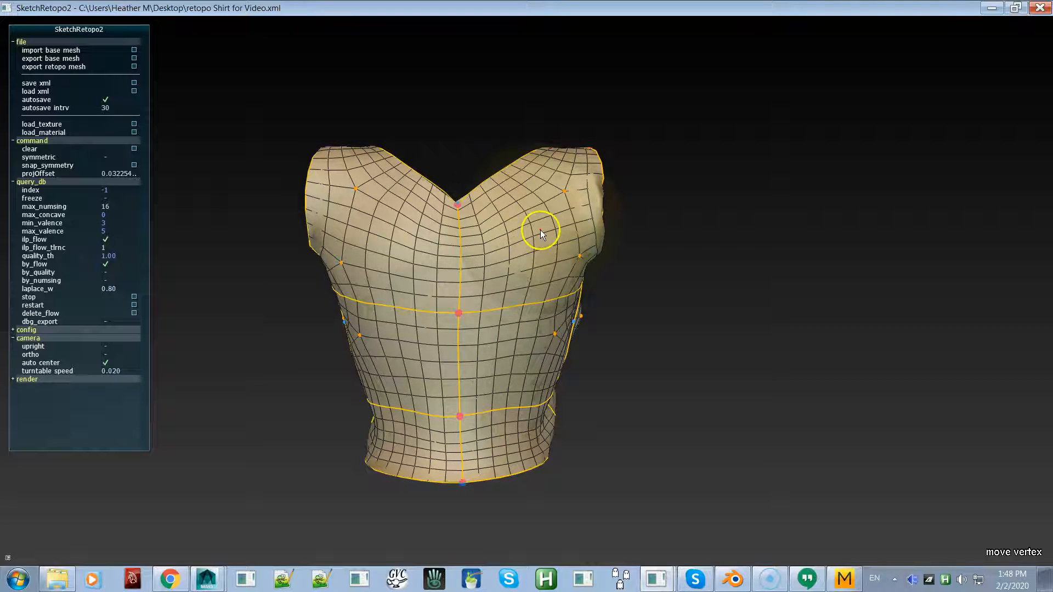
# Step: Undo the last edit around the armhole on the wearer's right
pyautogui.keyDown('alt'); pyautogui.moveTo(524, 182); pyautogui.dragTo(399, 281); pyautogui.keyUp('alt')
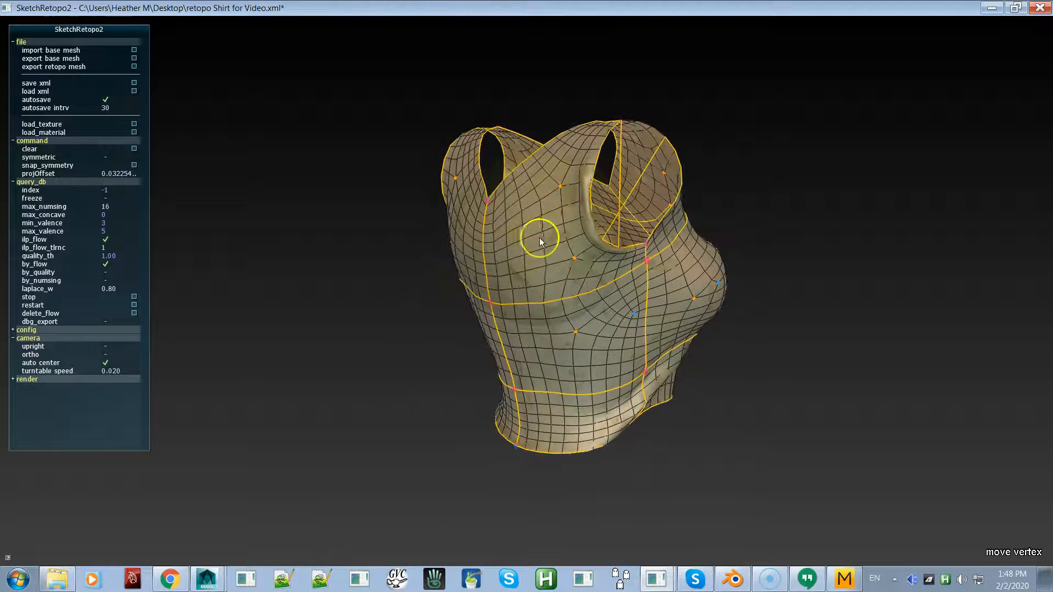
pyautogui.moveTo(571, 233)
pyautogui.keyDown('alt'); pyautogui.mouseDown()
pyautogui.moveTo(568, 249)
pyautogui.moveTo(521, 245)
pyautogui.moveTo(571, 228)
pyautogui.moveTo(494, 253)
pyautogui.moveTo(561, 255)
pyautogui.moveTo(602, 322)
pyautogui.moveTo(593, 225)
pyautogui.moveTo(572, 266)
pyautogui.moveTo(604, 333)
pyautogui.moveTo(589, 255)
pyautogui.moveTo(572, 289)
pyautogui.moveTo(566, 249)
pyautogui.moveTo(563, 298)
pyautogui.moveTo(609, 266)
pyautogui.moveTo(624, 281)
pyautogui.moveTo(609, 234)
pyautogui.moveTo(618, 195)
pyautogui.moveTo(623, 240)
pyautogui.moveTo(594, 244)
pyautogui.moveTo(557, 279)
pyautogui.moveTo(568, 285)
pyautogui.moveTo(623, 175)
pyautogui.mouseUp(); pyautogui.keyUp('alt')
pyautogui.keyDown('alt'); pyautogui.moveTo(569, 247); pyautogui.dragTo(678, 293); pyautogui.keyUp('alt')
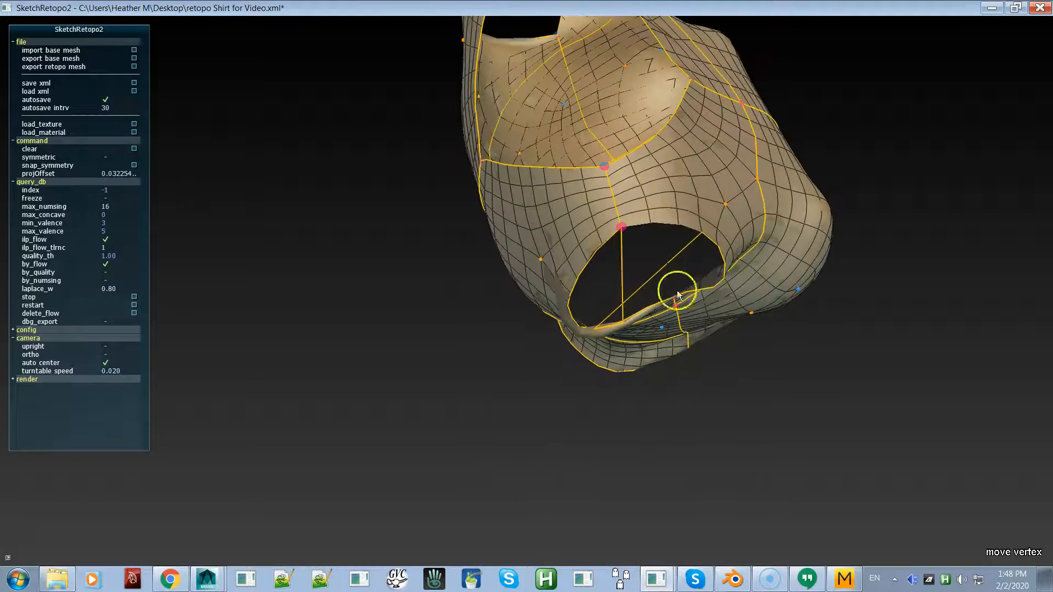
pyautogui.hotkey('ctrl', 'z')
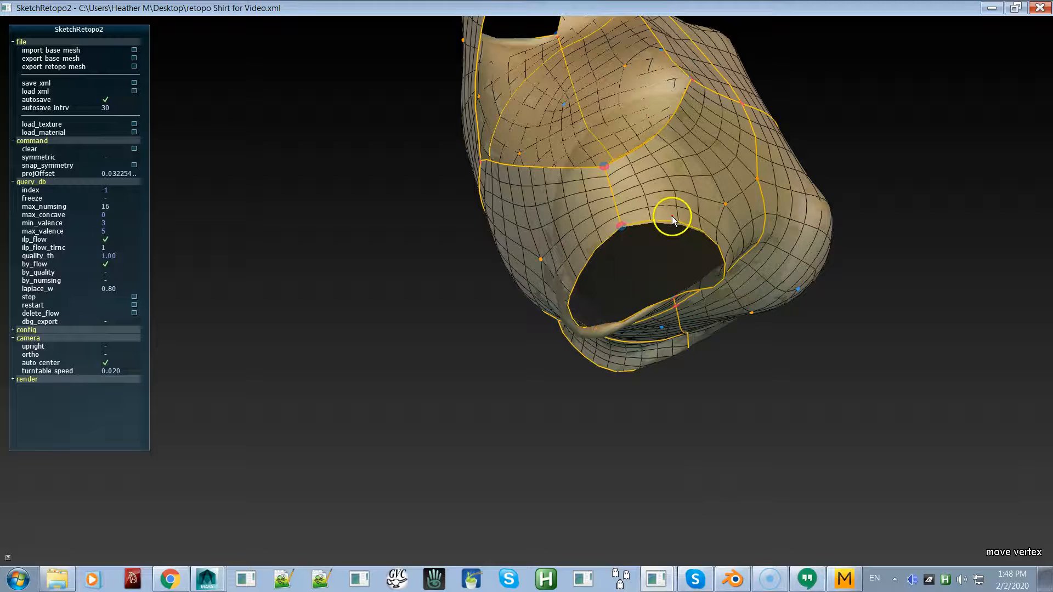
# Step: Examine the quads around the armhole on the wearer's right in both base mesh and shaded views
pyautogui.keyDown('alt'); pyautogui.moveTo(673, 287); pyautogui.dragTo(672, 208); pyautogui.keyUp('alt')
pyautogui.press('space')
pyautogui.press('space')
pyautogui.keyDown('alt'); pyautogui.moveTo(631, 288); pyautogui.dragTo(605, 333); pyautogui.keyUp('alt')
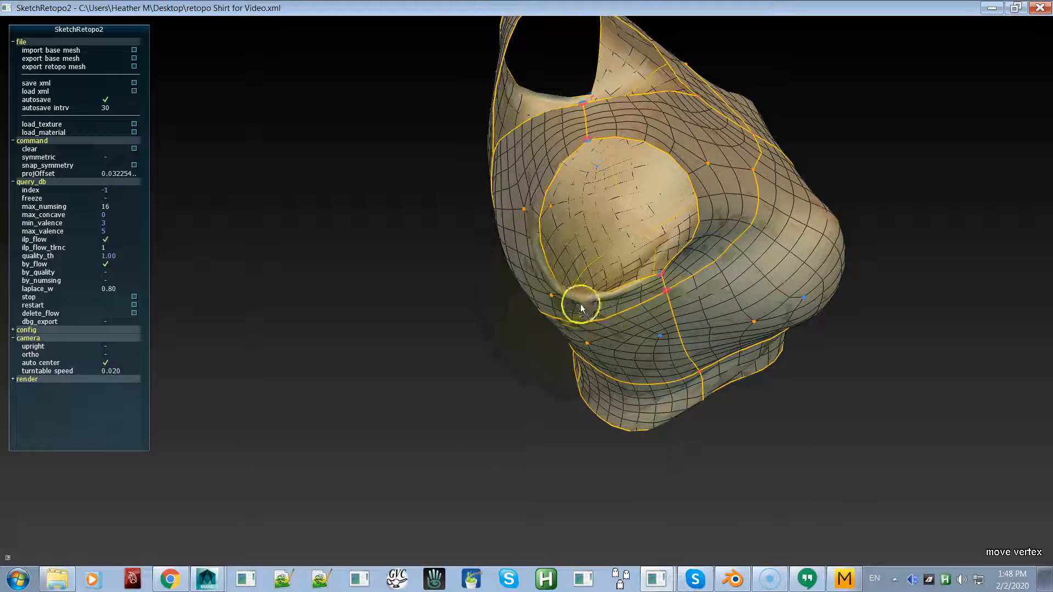
pyautogui.keyDown('alt'); pyautogui.moveTo(575, 296); pyautogui.dragTo(532, 328); pyautogui.keyUp('alt')
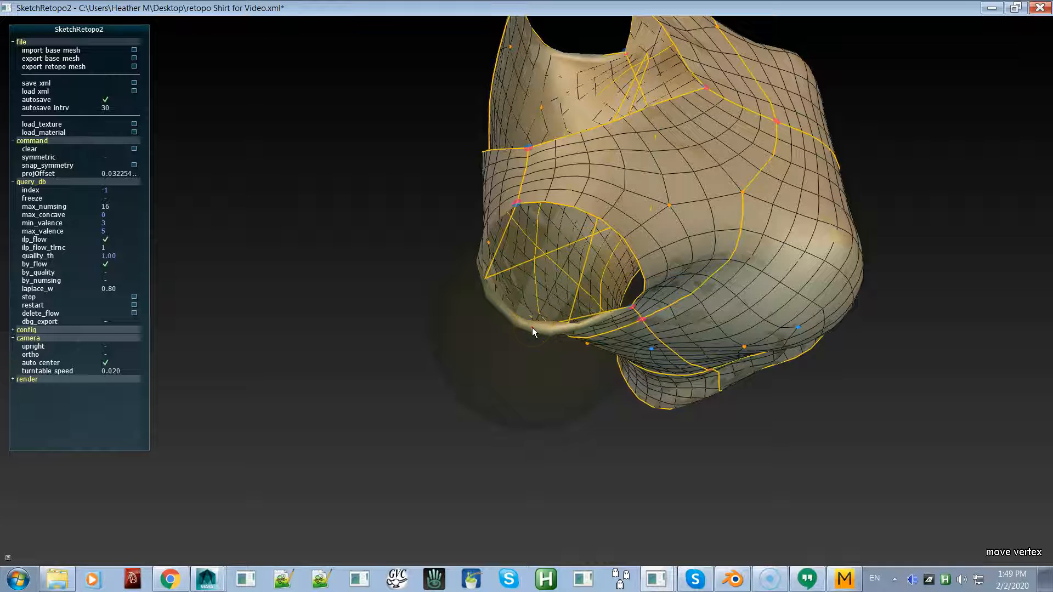
pyautogui.keyDown('alt'); pyautogui.moveTo(551, 337); pyautogui.dragTo(618, 289); pyautogui.keyUp('alt')
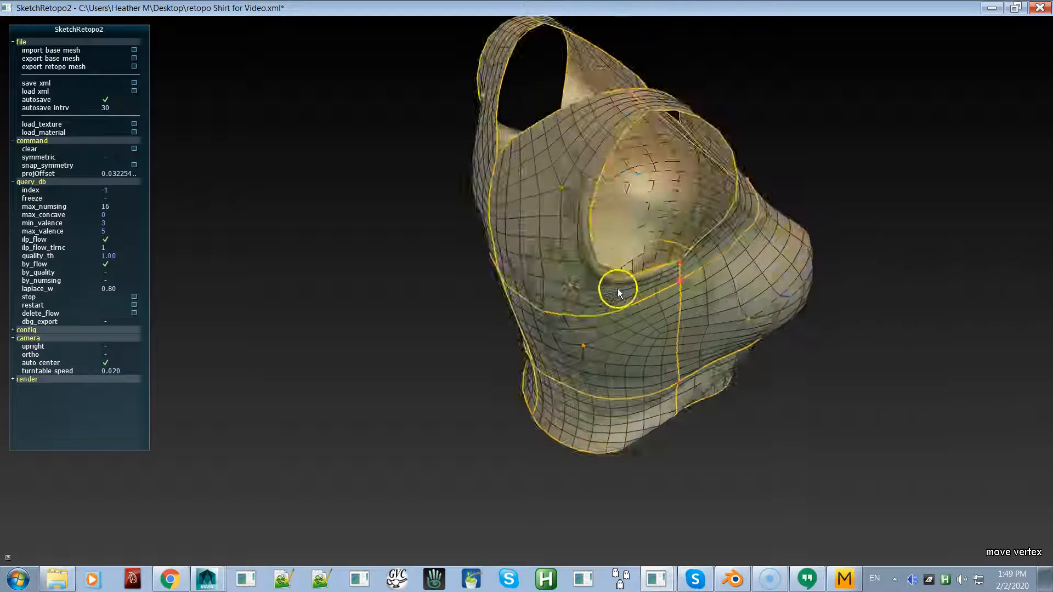
pyautogui.press('space')
pyautogui.keyDown('alt'); pyautogui.moveTo(623, 299); pyautogui.dragTo(708, 412, button='right'); pyautogui.keyUp('alt')
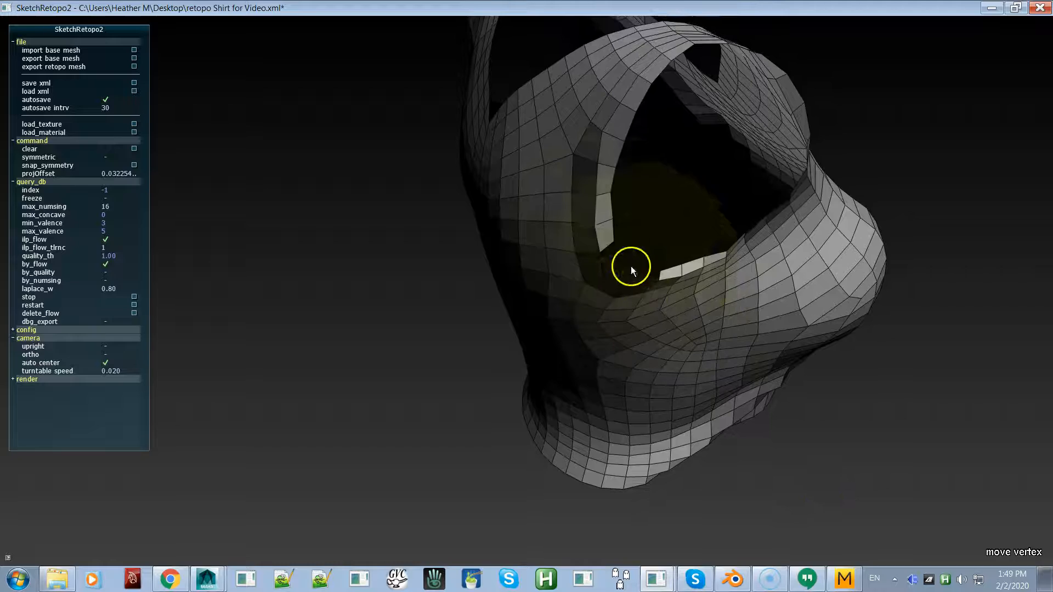
pyautogui.moveTo(622, 259)
pyautogui.keyDown('alt'); pyautogui.mouseDown()
pyautogui.moveTo(725, 215)
pyautogui.moveTo(636, 237)
pyautogui.moveTo(669, 245)
pyautogui.moveTo(637, 249)
pyautogui.moveTo(603, 295)
pyautogui.moveTo(446, 263)
pyautogui.moveTo(494, 285)
pyautogui.moveTo(496, 298)
pyautogui.mouseUp(); pyautogui.keyUp('alt')
# Step: With the base mesh shown, move the corner vertex of the back neckline up to the V point of the base mesh
pyautogui.press('space')
pyautogui.keyDown('alt'); pyautogui.moveTo(485, 245); pyautogui.dragTo(418, 329); pyautogui.keyUp('alt')
pyautogui.moveTo(431, 266)
pyautogui.keyDown('shift'); pyautogui.mouseDown()
pyautogui.moveTo(425, 274)
pyautogui.moveTo(424, 265)
pyautogui.moveTo(461, 282)
pyautogui.moveTo(461, 301)
pyautogui.mouseUp(); pyautogui.keyUp('shift')
pyautogui.keyDown('alt'); pyautogui.moveTo(461, 301); pyautogui.dragTo(541, 417, button='right'); pyautogui.keyUp('alt')
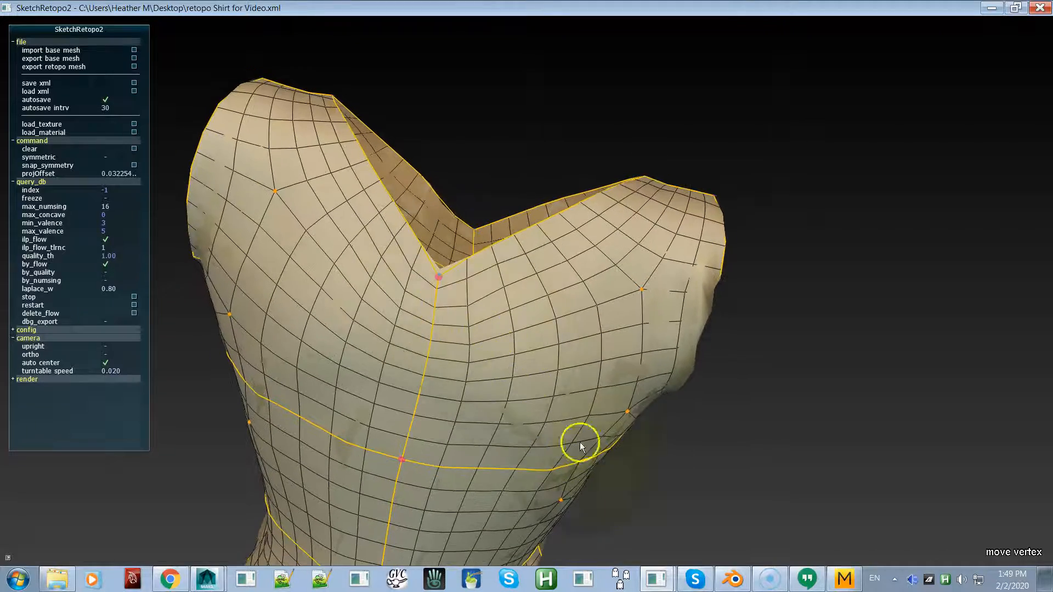
pyautogui.keyDown('alt'); pyautogui.moveTo(477, 359); pyautogui.dragTo(574, 491, button='right'); pyautogui.keyUp('alt')
pyautogui.keyDown('alt'); pyautogui.moveTo(454, 377); pyautogui.dragTo(551, 491, button='right'); pyautogui.keyUp('alt')
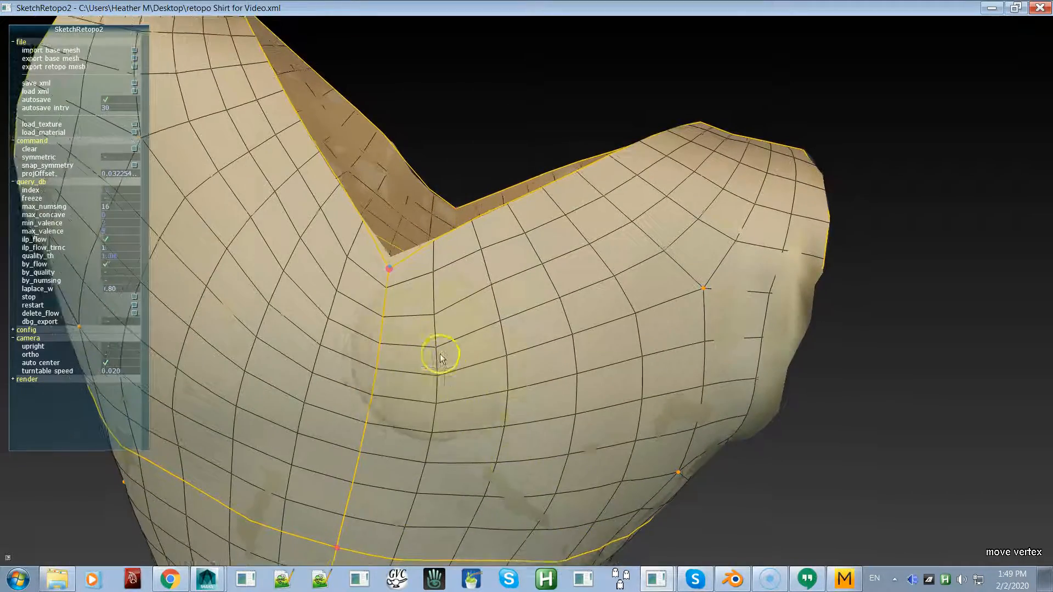
pyautogui.keyDown('alt'); pyautogui.moveTo(440, 358); pyautogui.dragTo(526, 536, button='right'); pyautogui.keyUp('alt')
pyautogui.keyDown('alt'); pyautogui.moveTo(439, 355); pyautogui.dragTo(557, 521, button='right'); pyautogui.keyUp('alt')
pyautogui.keyDown('alt'); pyautogui.moveTo(456, 393); pyautogui.dragTo(498, 453, button='right'); pyautogui.keyUp('alt')
pyautogui.keyDown('alt'); pyautogui.moveTo(441, 342); pyautogui.dragTo(503, 392, button='right'); pyautogui.keyUp('alt')
pyautogui.keyDown('alt'); pyautogui.moveTo(487, 335); pyautogui.dragTo(667, 326, button='middle'); pyautogui.keyUp('alt')
pyautogui.moveTo(604, 476)
pyautogui.keyDown('alt'); pyautogui.mouseDown(button='right')
pyautogui.moveTo(506, 334)
pyautogui.moveTo(556, 443)
pyautogui.mouseUp(button='right'); pyautogui.keyUp('alt')
pyautogui.moveTo(486, 319)
pyautogui.keyDown('alt'); pyautogui.mouseDown(button='right')
pyautogui.moveTo(545, 402)
pyautogui.moveTo(554, 436)
pyautogui.mouseUp(button='right'); pyautogui.keyUp('alt')
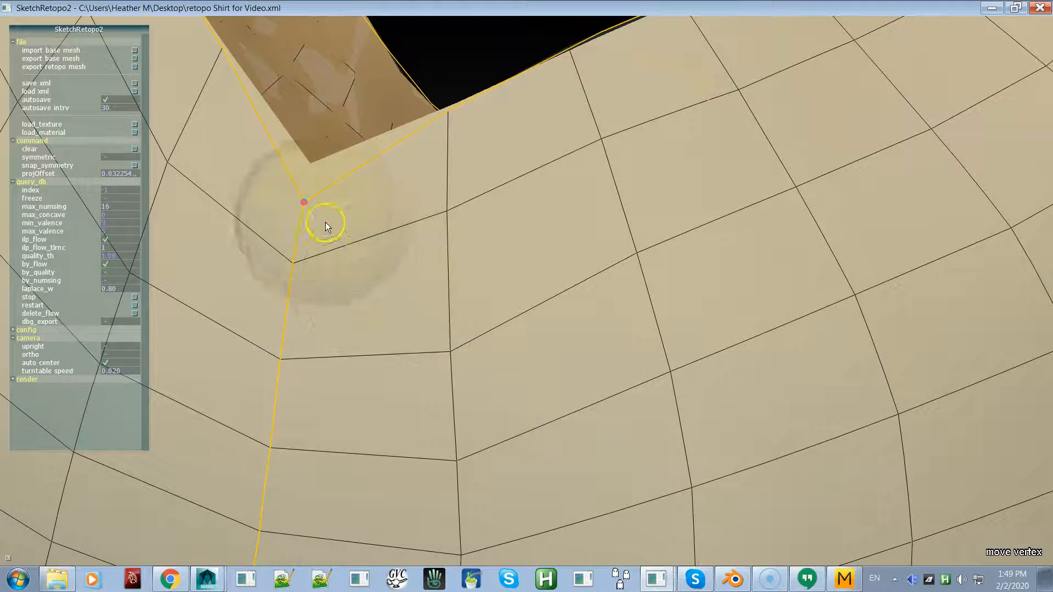
pyautogui.moveTo(304, 203); pyautogui.dragTo(310, 166)
# Step: Fine-tune the vertex placement at and just beneath the V point of the back neckline
pyautogui.keyDown('alt'); pyautogui.moveTo(473, 296); pyautogui.dragTo(387, 197, button='right'); pyautogui.keyUp('alt')
pyautogui.moveTo(419, 265)
pyautogui.keyDown('alt'); pyautogui.mouseDown(button='right')
pyautogui.moveTo(388, 262)
pyautogui.moveTo(404, 337)
pyautogui.moveTo(509, 505)
pyautogui.mouseUp(button='right'); pyautogui.keyUp('alt')
pyautogui.moveTo(441, 352); pyautogui.dragTo(439, 344)
pyautogui.keyDown('alt'); pyautogui.moveTo(439, 362); pyautogui.dragTo(304, 160, button='right'); pyautogui.keyUp('alt')
pyautogui.keyDown('alt'); pyautogui.moveTo(399, 320); pyautogui.dragTo(369, 228, button='right'); pyautogui.keyUp('alt')
pyautogui.moveTo(374, 229); pyautogui.dragTo(338, 256, button='middle')
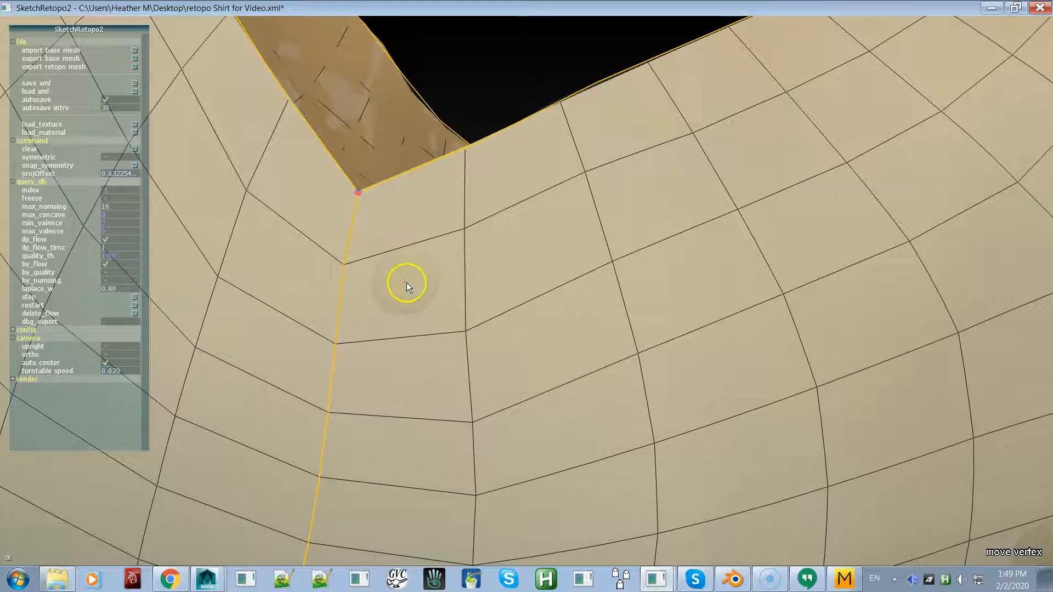
pyautogui.keyDown('alt'); pyautogui.moveTo(479, 331); pyautogui.dragTo(352, 156, button='right'); pyautogui.keyUp('alt')
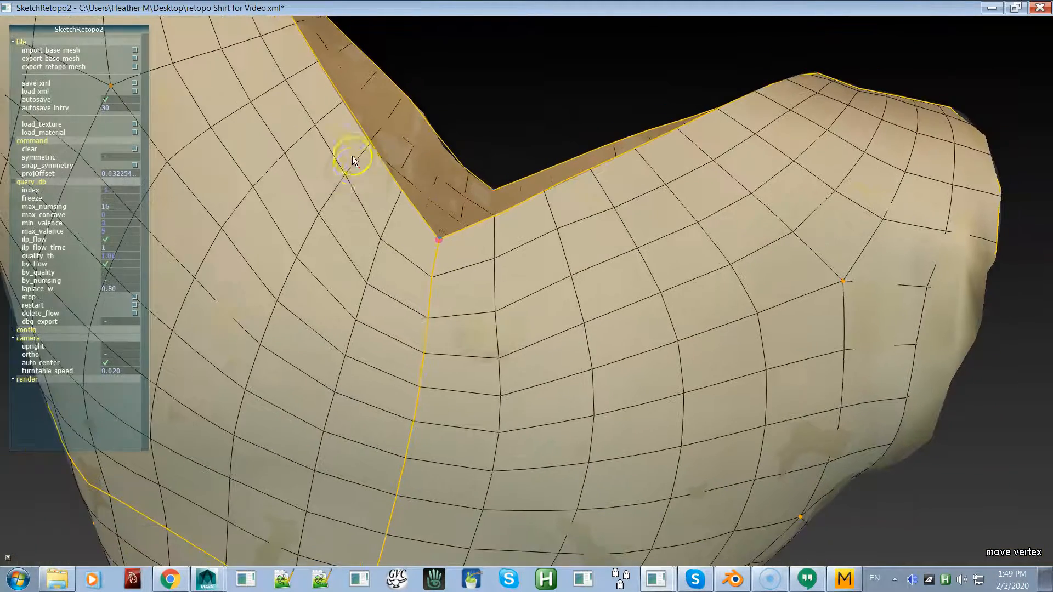
pyautogui.keyDown('alt'); pyautogui.moveTo(453, 327); pyautogui.dragTo(488, 271, button='right'); pyautogui.keyUp('alt')
# Step: Examine the waist and lower side seam quads from the back around to the wearer's left side
pyautogui.keyDown('alt'); pyautogui.moveTo(488, 271); pyautogui.dragTo(528, 367); pyautogui.keyUp('alt')
pyautogui.keyDown('alt'); pyautogui.moveTo(483, 436); pyautogui.dragTo(439, 392); pyautogui.keyUp('alt')
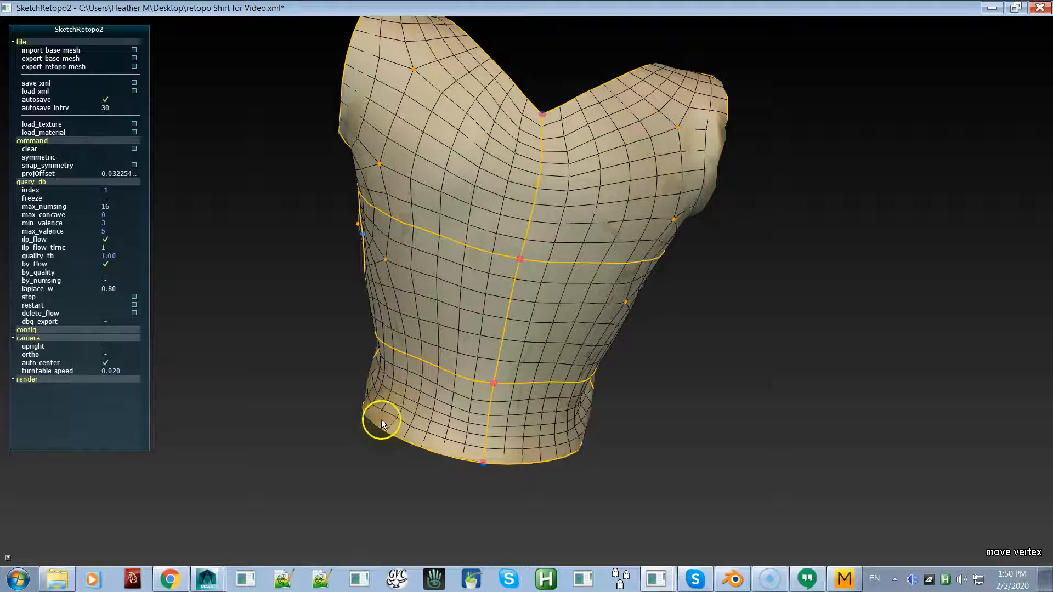
pyautogui.keyDown('alt'); pyautogui.moveTo(397, 430); pyautogui.dragTo(529, 391); pyautogui.keyUp('alt')
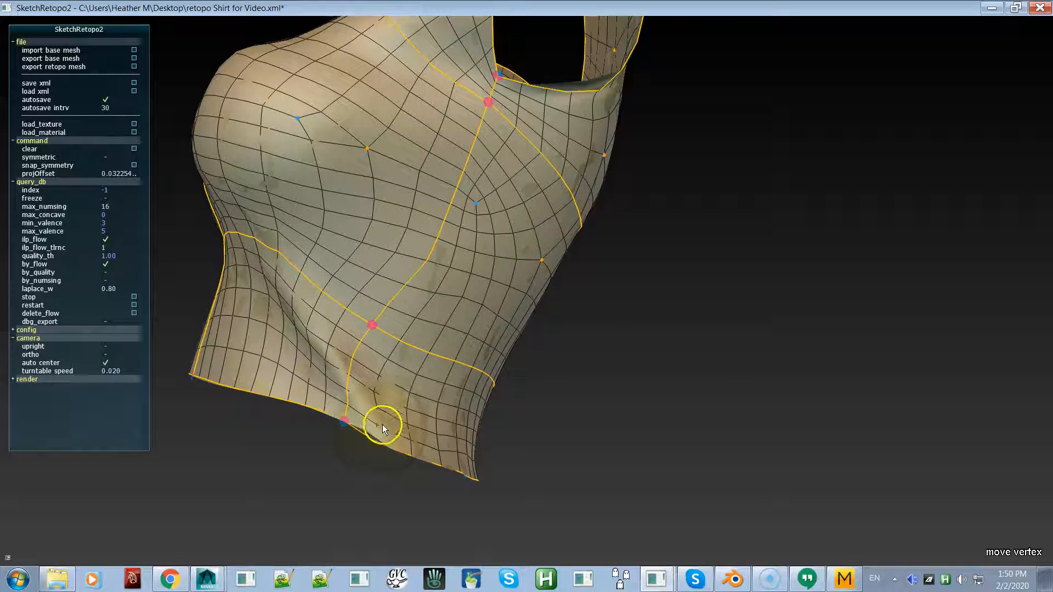
# Step: Adjust the mesh vertices between the front panel and the side seam near the shirt's bottom hem
pyautogui.moveTo(385, 422); pyautogui.dragTo(385, 432)
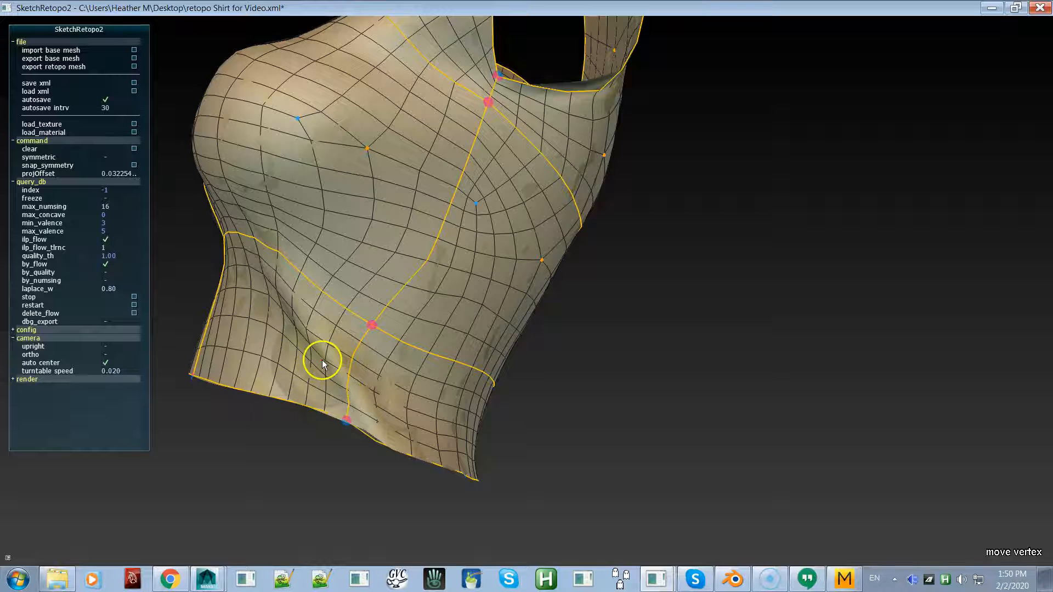
pyautogui.moveTo(320, 358); pyautogui.dragTo(433, 364, button='middle')
pyautogui.moveTo(443, 379)
pyautogui.mouseDown()
pyautogui.moveTo(472, 377)
pyautogui.moveTo(426, 370)
pyautogui.moveTo(442, 386)
pyautogui.moveTo(445, 414)
pyautogui.moveTo(378, 386)
pyautogui.moveTo(376, 446)
pyautogui.moveTo(382, 380)
pyautogui.mouseUp()
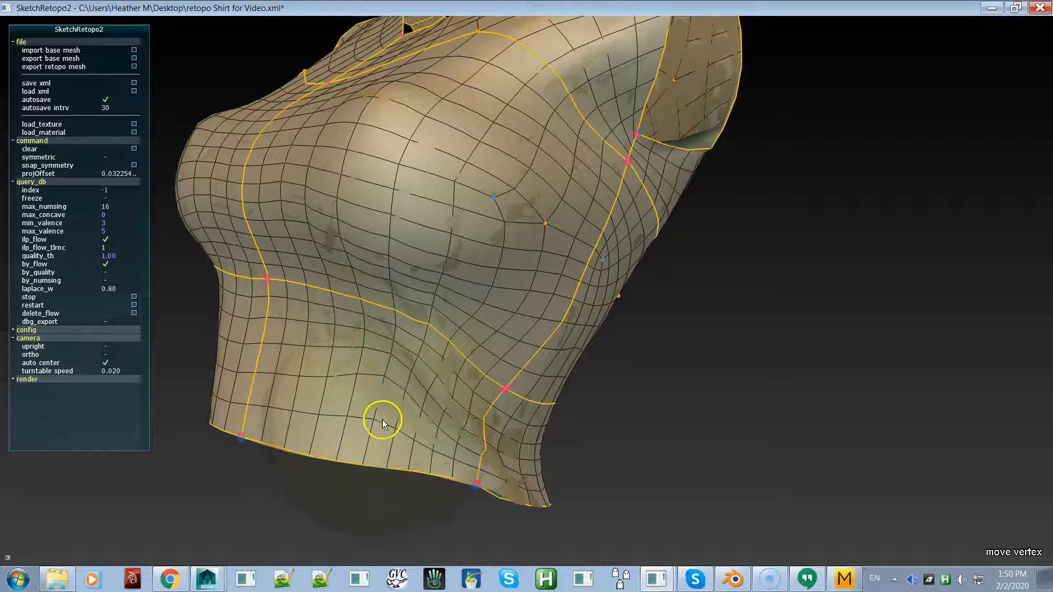
pyautogui.moveTo(382, 424)
pyautogui.mouseDown()
pyautogui.moveTo(366, 405)
pyautogui.moveTo(396, 411)
pyautogui.moveTo(461, 365)
pyautogui.moveTo(440, 329)
pyautogui.moveTo(386, 345)
pyautogui.moveTo(370, 328)
pyautogui.moveTo(354, 356)
pyautogui.moveTo(383, 346)
pyautogui.moveTo(399, 382)
pyautogui.mouseUp()
pyautogui.press('space')
pyautogui.press('space')
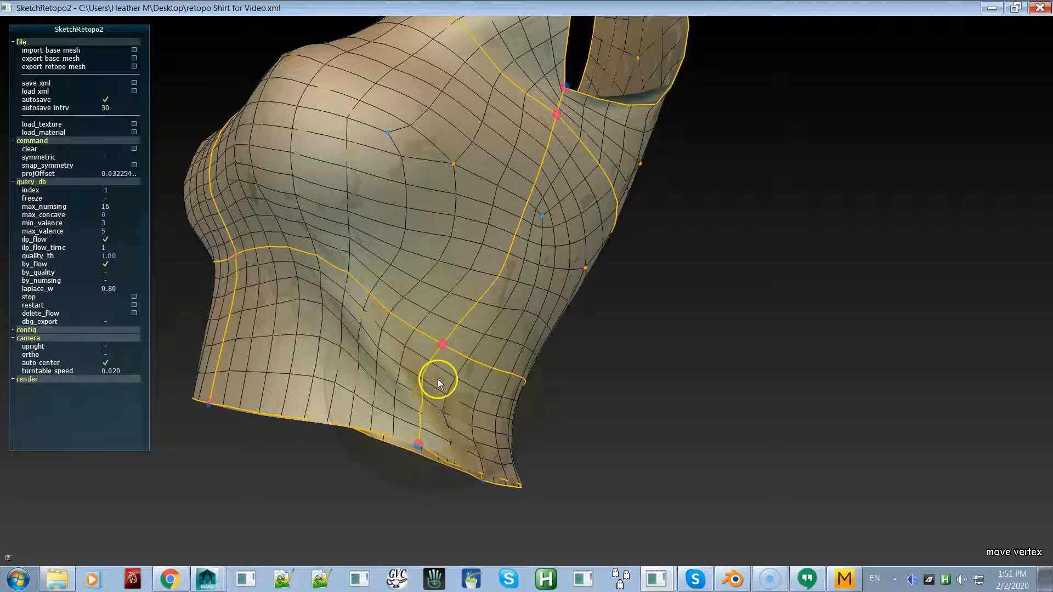
# Step: Reposition the vertices around the side seam below the waistline to even out the grid over the fabric fold
pyautogui.moveTo(438, 382); pyautogui.dragTo(429, 385)
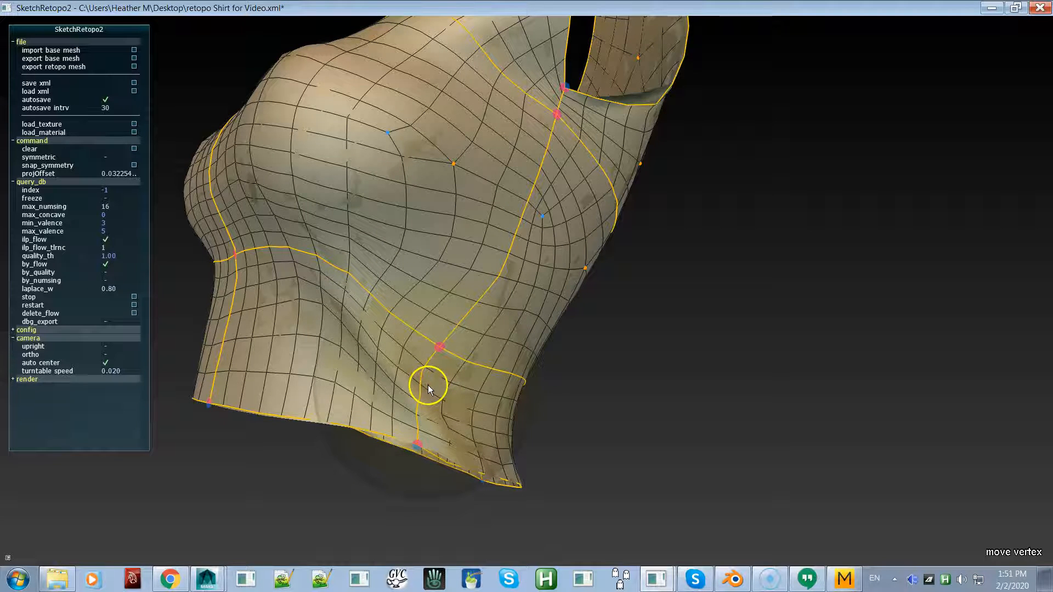
pyautogui.moveTo(365, 350); pyautogui.dragTo(366, 344)
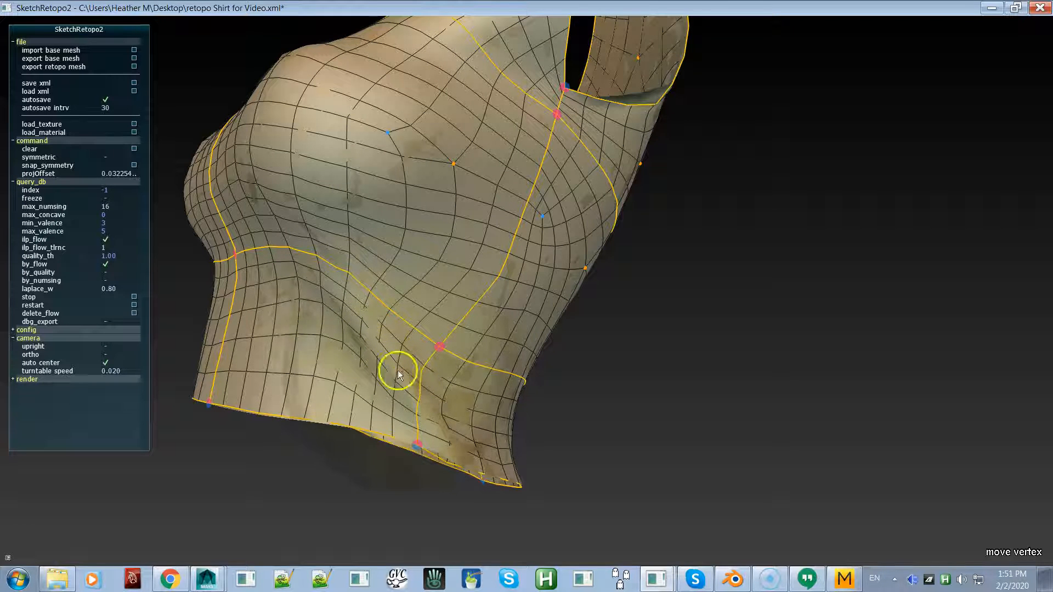
pyautogui.moveTo(383, 365)
pyautogui.mouseDown()
pyautogui.moveTo(404, 369)
pyautogui.moveTo(327, 371)
pyautogui.moveTo(354, 366)
pyautogui.moveTo(360, 360)
pyautogui.moveTo(344, 350)
pyautogui.moveTo(364, 341)
pyautogui.moveTo(378, 368)
pyautogui.moveTo(350, 344)
pyautogui.moveTo(365, 390)
pyautogui.moveTo(389, 401)
pyautogui.moveTo(369, 413)
pyautogui.moveTo(364, 364)
pyautogui.moveTo(384, 331)
pyautogui.moveTo(369, 395)
pyautogui.moveTo(377, 430)
pyautogui.moveTo(392, 327)
pyautogui.moveTo(369, 384)
pyautogui.moveTo(325, 353)
pyautogui.moveTo(337, 345)
pyautogui.moveTo(375, 393)
pyautogui.moveTo(476, 385)
pyautogui.moveTo(443, 350)
pyautogui.moveTo(534, 428)
pyautogui.moveTo(476, 419)
pyautogui.mouseUp()
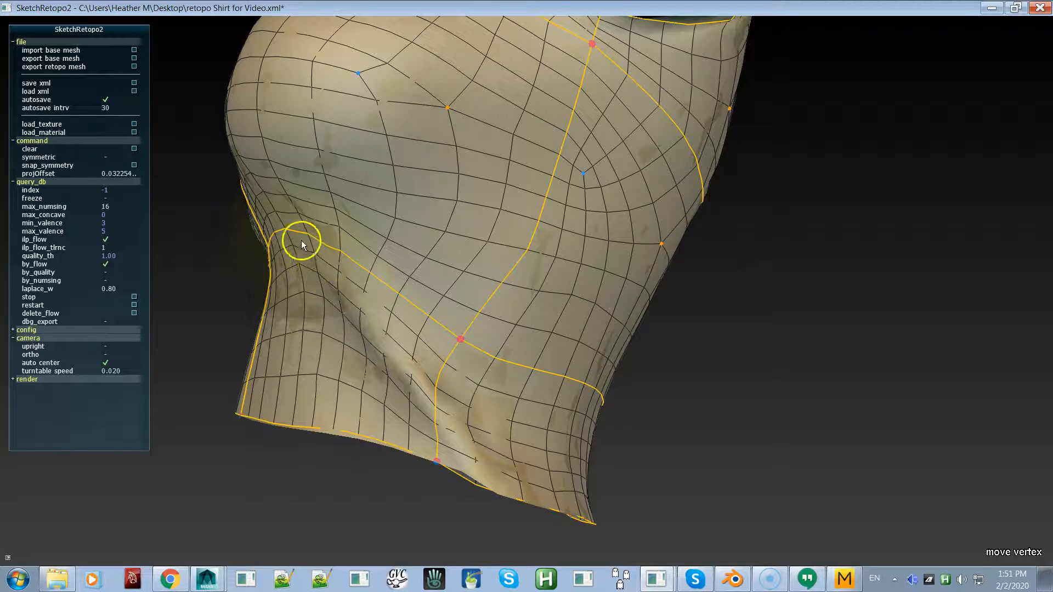
pyautogui.moveTo(349, 341)
pyautogui.mouseDown()
pyautogui.moveTo(385, 456)
pyautogui.moveTo(487, 443)
pyautogui.moveTo(464, 426)
pyautogui.moveTo(484, 469)
pyautogui.moveTo(501, 453)
pyautogui.moveTo(524, 408)
pyautogui.moveTo(469, 333)
pyautogui.moveTo(488, 362)
pyautogui.moveTo(492, 399)
pyautogui.mouseUp()
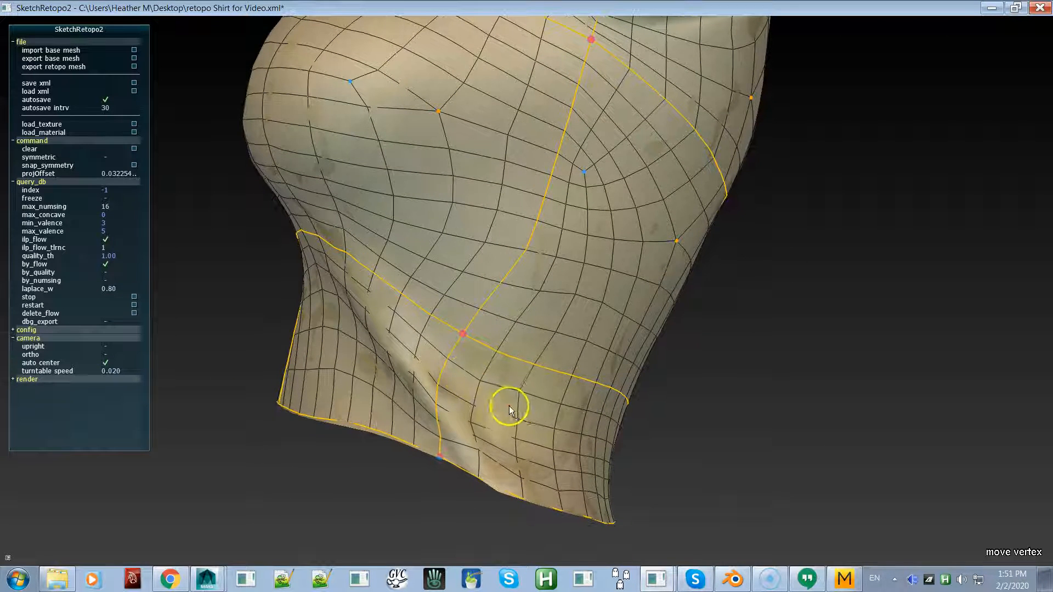
pyautogui.moveTo(497, 442)
pyautogui.mouseDown()
pyautogui.moveTo(478, 476)
pyautogui.moveTo(548, 432)
pyautogui.moveTo(536, 407)
pyautogui.moveTo(521, 412)
pyautogui.moveTo(487, 376)
pyautogui.moveTo(430, 419)
pyautogui.moveTo(406, 387)
pyautogui.moveTo(469, 390)
pyautogui.mouseUp()
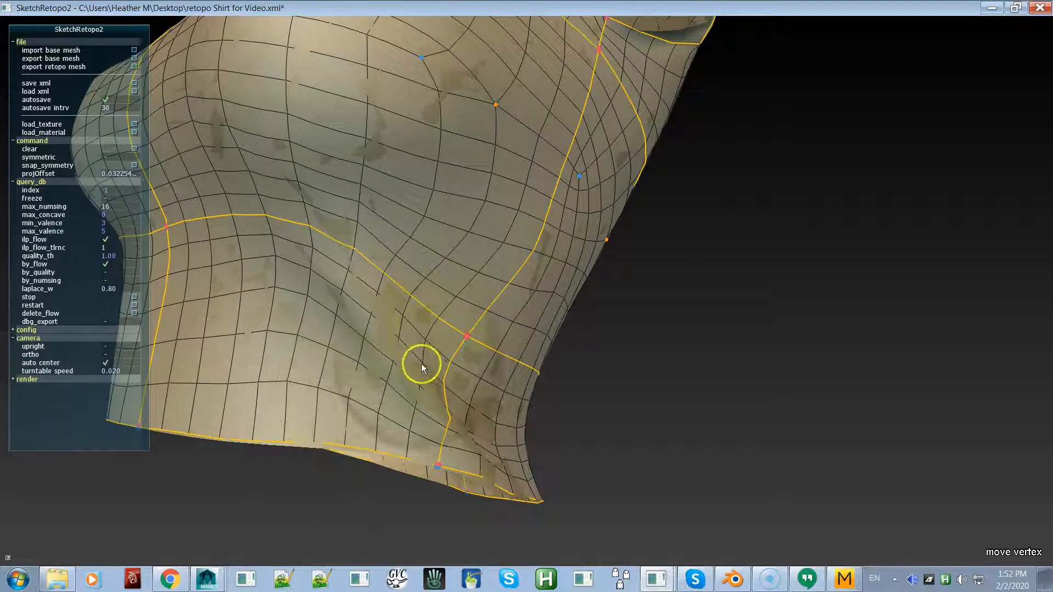
# Step: Even out the grid below the waistline on the opposite side and back, undoing the last vertex move at the centre back
pyautogui.keyDown('alt'); pyautogui.moveTo(333, 359); pyautogui.dragTo(265, 257, button='right'); pyautogui.keyUp('alt')
pyautogui.keyDown('alt'); pyautogui.moveTo(265, 257); pyautogui.dragTo(503, 299); pyautogui.keyUp('alt')
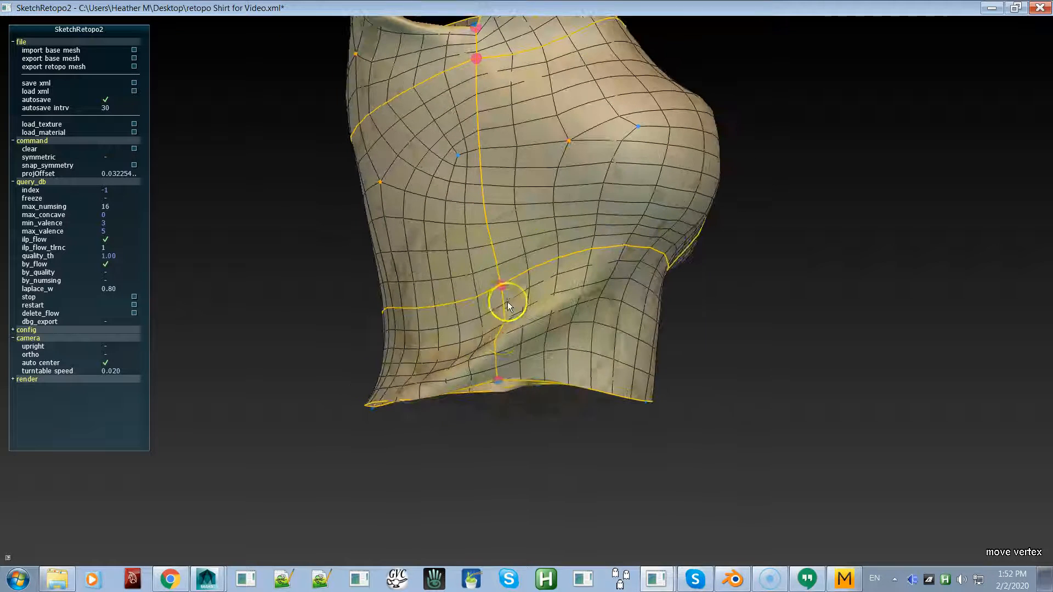
pyautogui.moveTo(488, 334)
pyautogui.keyDown('shift'); pyautogui.mouseDown()
pyautogui.moveTo(559, 334)
pyautogui.moveTo(559, 325)
pyautogui.moveTo(467, 340)
pyautogui.moveTo(436, 332)
pyautogui.moveTo(437, 347)
pyautogui.moveTo(569, 334)
pyautogui.moveTo(623, 273)
pyautogui.moveTo(594, 334)
pyautogui.moveTo(553, 345)
pyautogui.moveTo(583, 344)
pyautogui.moveTo(549, 336)
pyautogui.moveTo(545, 357)
pyautogui.moveTo(580, 357)
pyautogui.moveTo(564, 365)
pyautogui.moveTo(686, 341)
pyautogui.mouseUp(); pyautogui.keyUp('shift')
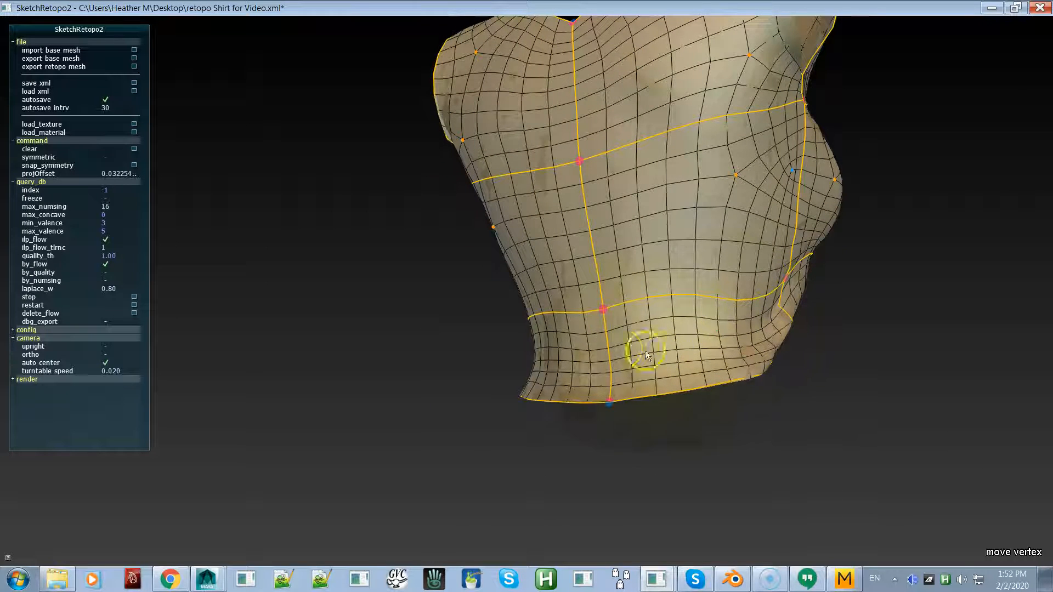
pyautogui.keyDown('alt'); pyautogui.moveTo(606, 343); pyautogui.dragTo(657, 325); pyautogui.keyUp('alt')
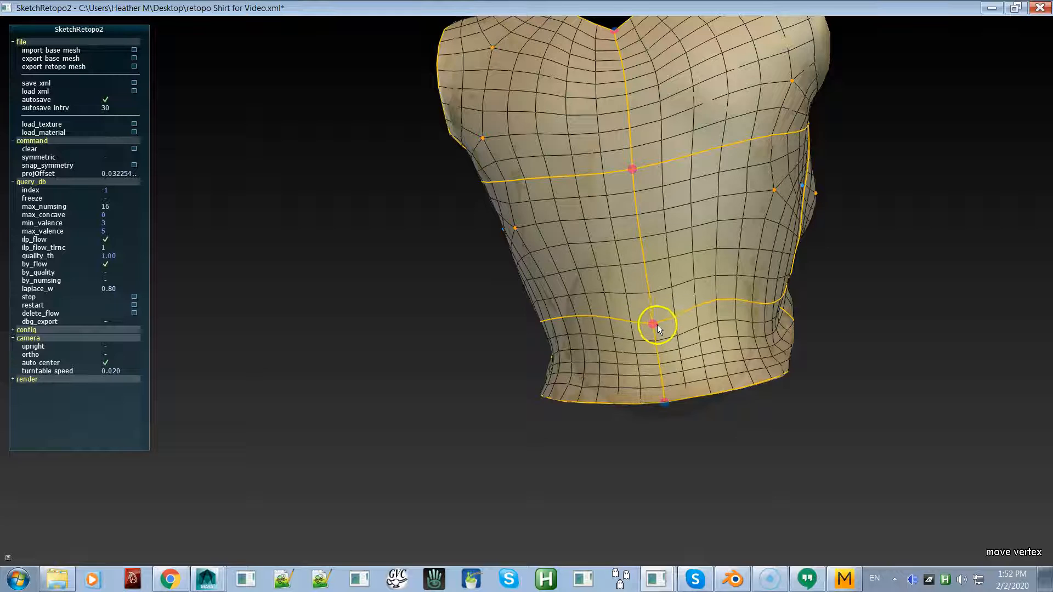
pyautogui.hotkey('ctrl', 'z')
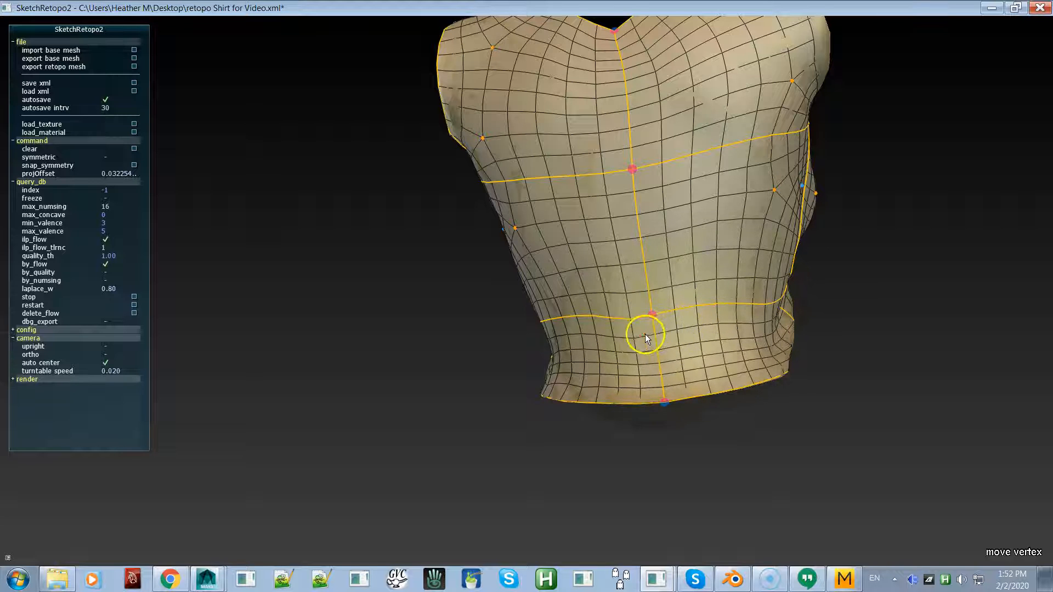
# Step: Check the subdivisions of the vertical seam edges between waistline and hem in edit topology mode
pyautogui.keyDown('alt'); pyautogui.moveTo(584, 338); pyautogui.dragTo(622, 357); pyautogui.keyUp('alt')
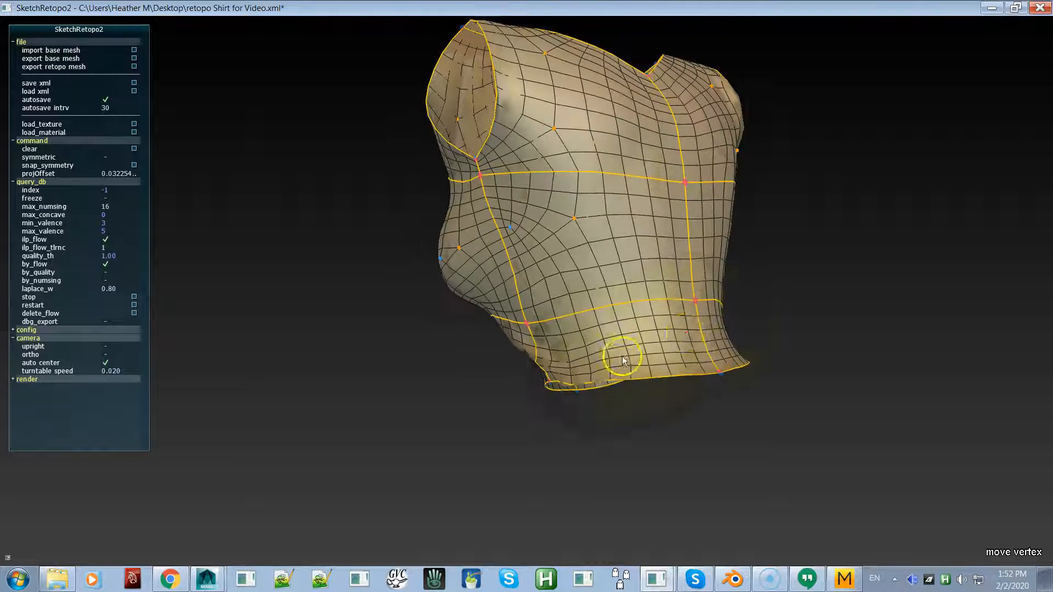
pyautogui.click(701, 330)
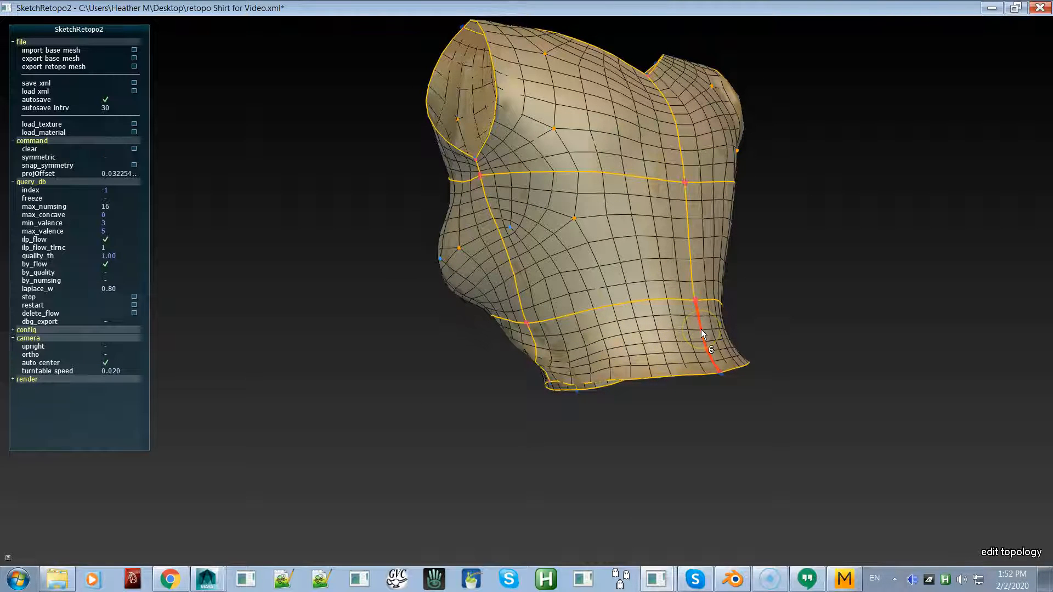
pyautogui.keyDown('alt'); pyautogui.moveTo(701, 330); pyautogui.dragTo(370, 340); pyautogui.keyUp('alt')
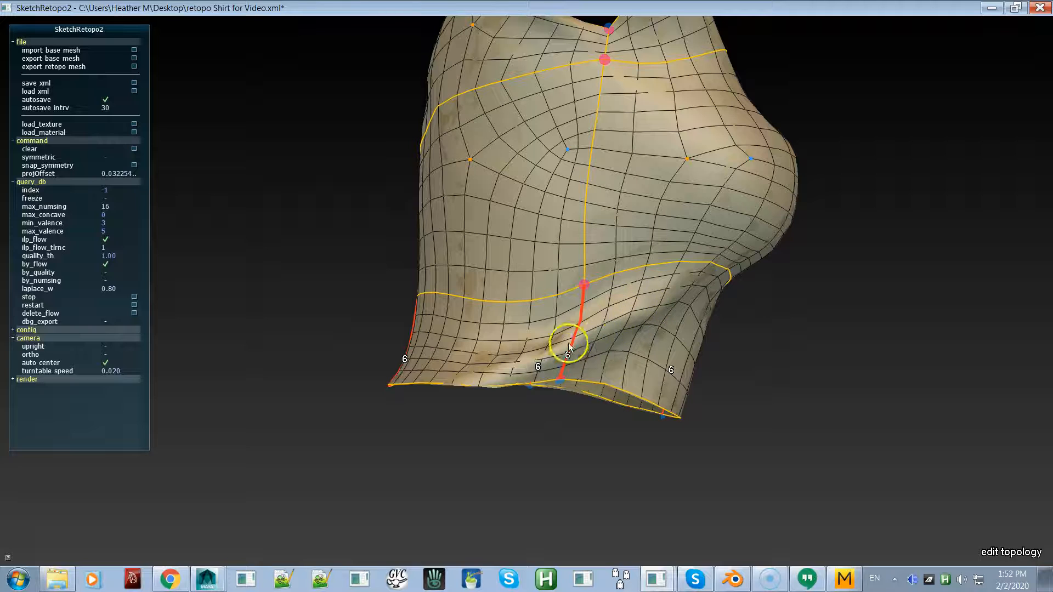
pyautogui.moveTo(742, 367)
pyautogui.keyDown('alt'); pyautogui.mouseDown()
pyautogui.moveTo(694, 362)
pyautogui.moveTo(666, 387)
pyautogui.moveTo(554, 357)
pyautogui.moveTo(559, 368)
pyautogui.moveTo(644, 373)
pyautogui.moveTo(550, 242)
pyautogui.moveTo(673, 323)
pyautogui.moveTo(584, 321)
pyautogui.moveTo(549, 346)
pyautogui.mouseUp(); pyautogui.keyUp('alt')
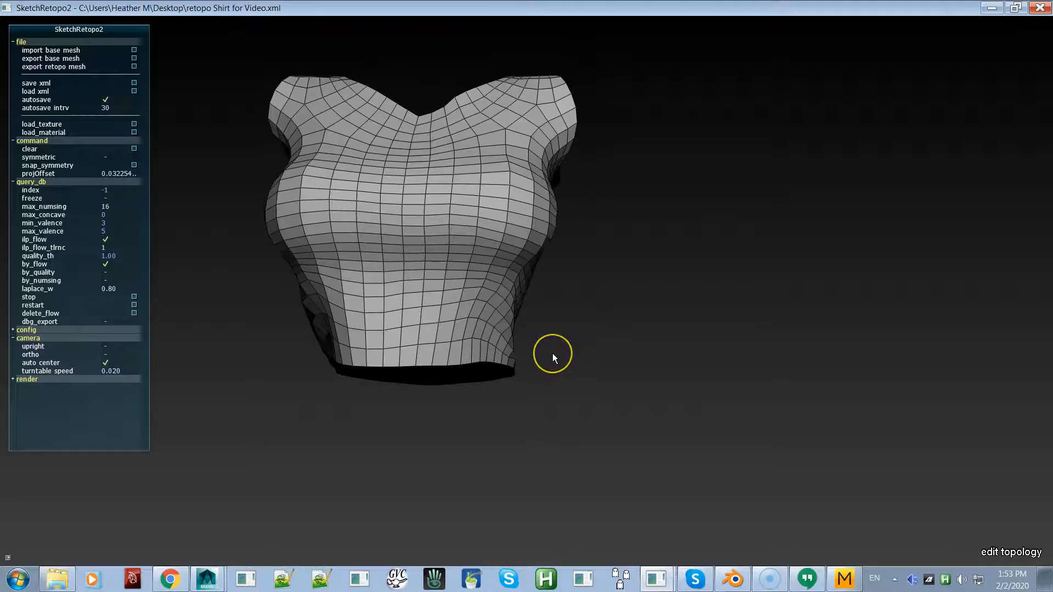
# Step: Turn on the upright camera and inspect the plain retopo mesh's quad flow around the front, sides, armholes and neckline
pyautogui.press('t')
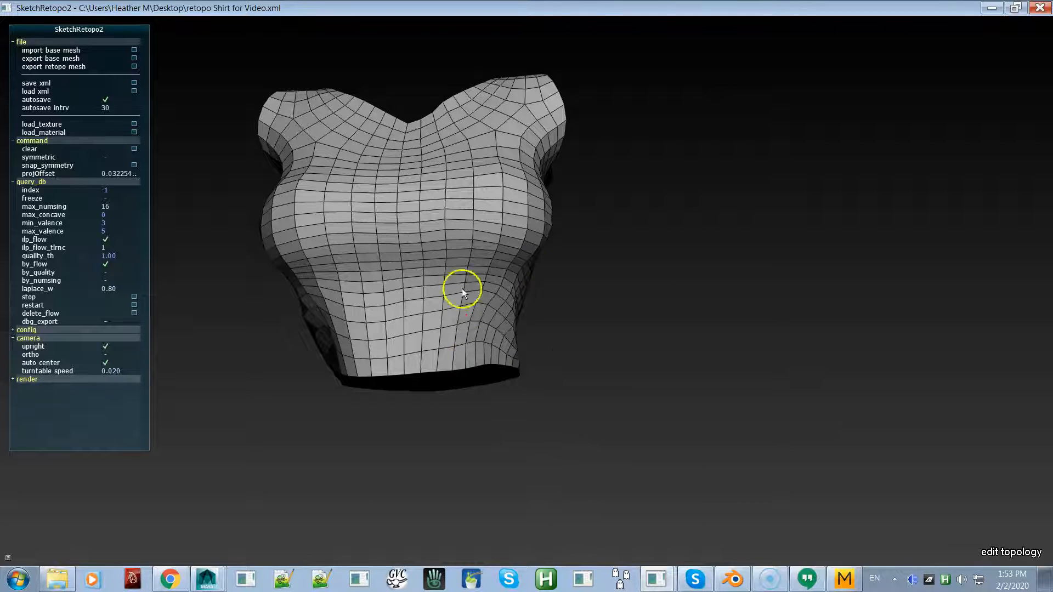
pyautogui.keyDown('alt'); pyautogui.moveTo(690, 298); pyautogui.dragTo(829, 386); pyautogui.keyUp('alt')
pyautogui.keyDown('alt'); pyautogui.moveTo(706, 367); pyautogui.dragTo(710, 430); pyautogui.keyUp('alt')
pyautogui.keyDown('alt'); pyautogui.moveTo(641, 354); pyautogui.dragTo(617, 315); pyautogui.keyUp('alt')
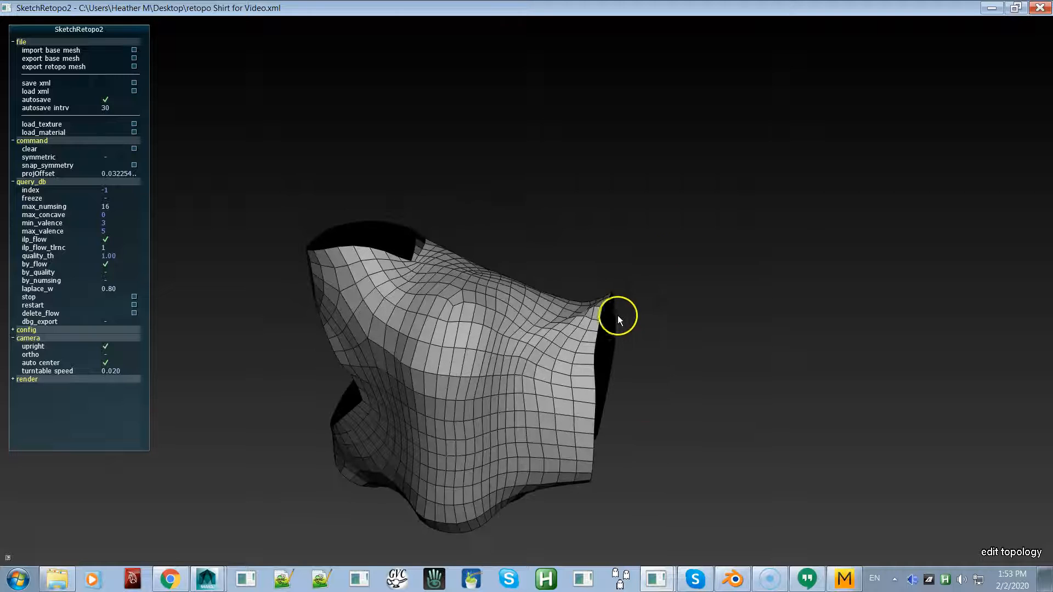
pyautogui.keyDown('alt'); pyautogui.moveTo(530, 404); pyautogui.dragTo(536, 186); pyautogui.keyUp('alt')
pyautogui.keyDown('alt'); pyautogui.moveTo(583, 390); pyautogui.dragTo(547, 340); pyautogui.keyUp('alt')
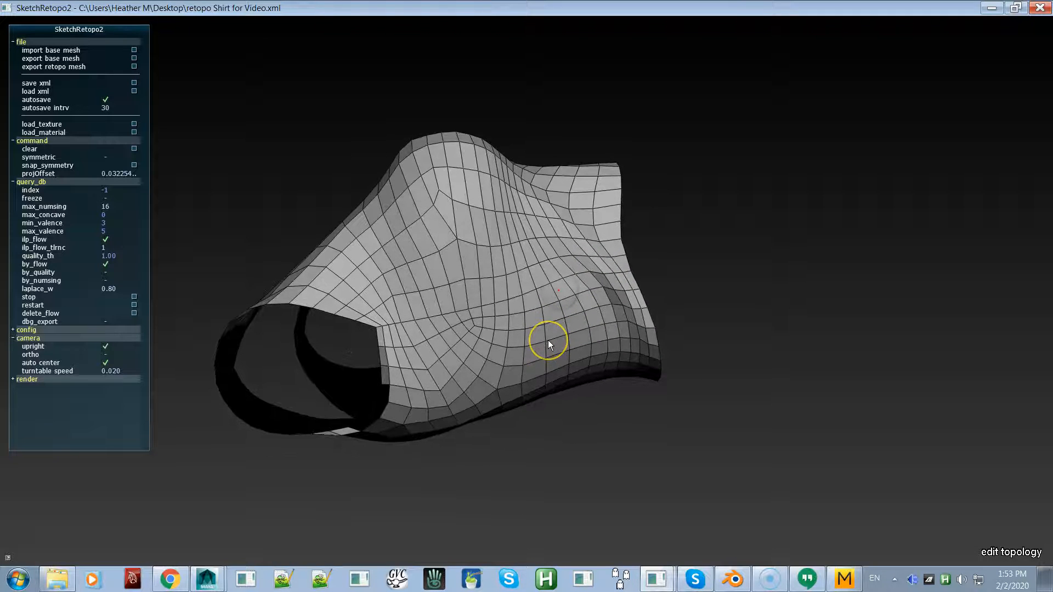
pyautogui.moveTo(427, 329); pyautogui.dragTo(457, 313)
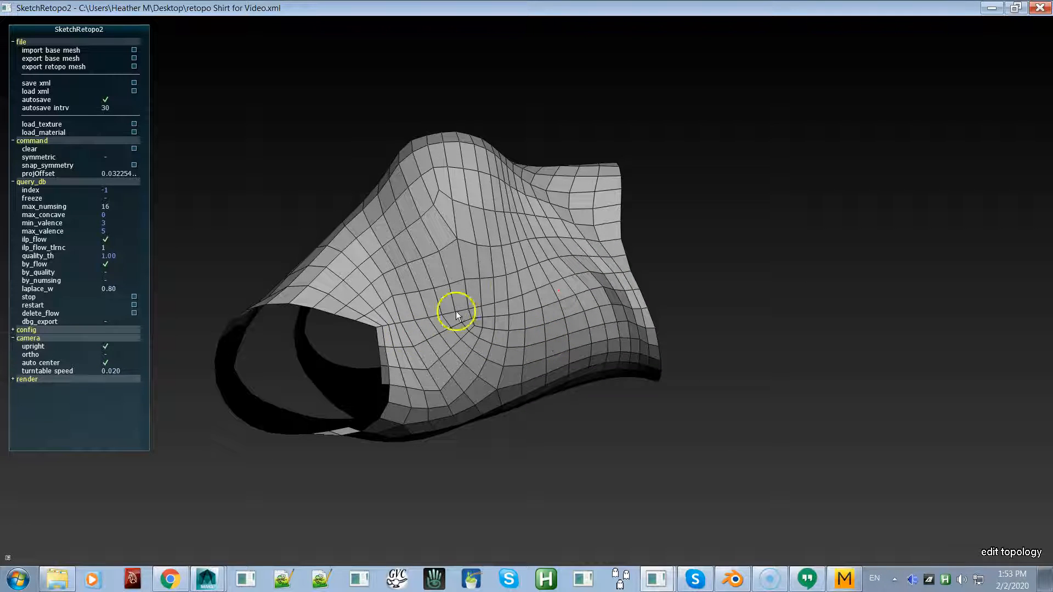
pyautogui.keyDown('alt'); pyautogui.moveTo(422, 348); pyautogui.dragTo(606, 281); pyautogui.keyUp('alt')
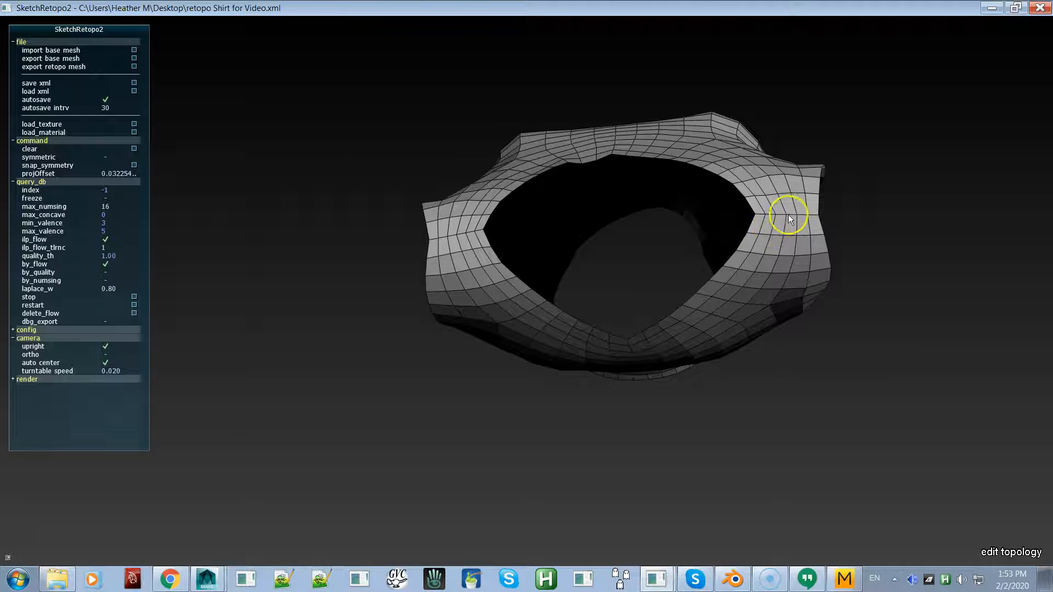
pyautogui.keyDown('alt'); pyautogui.moveTo(442, 241); pyautogui.dragTo(573, 298); pyautogui.keyUp('alt')
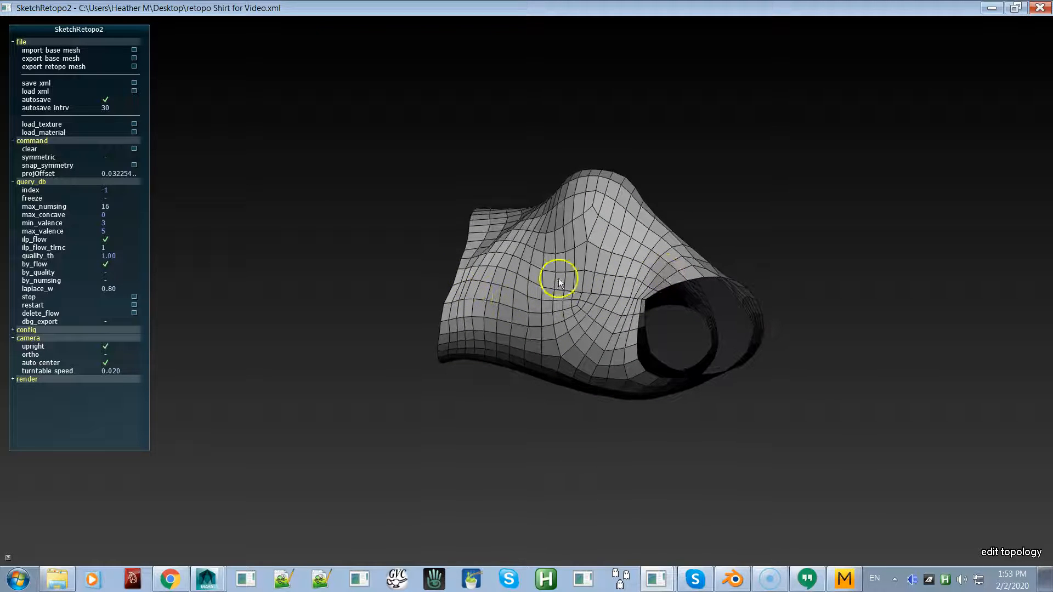
pyautogui.keyDown('alt'); pyautogui.moveTo(506, 271); pyautogui.dragTo(160, 294); pyautogui.keyUp('alt')
# Step: Bring back the textured patch display and export the retopo mesh to the Desktop as retopo Video Shirt.obj
pyautogui.press('space')
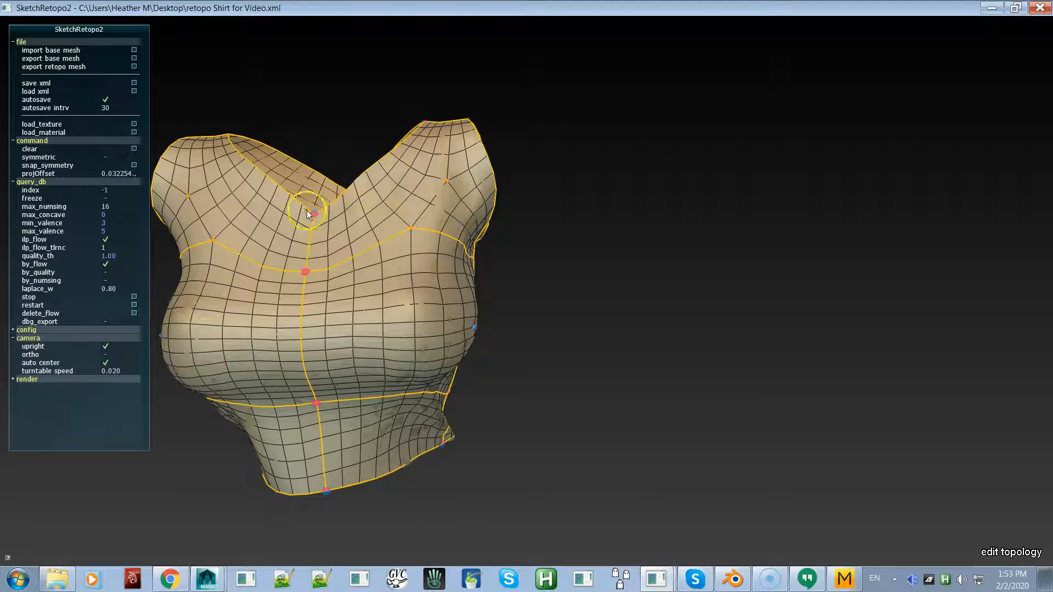
pyautogui.keyDown('alt'); pyautogui.moveTo(568, 384); pyautogui.dragTo(539, 383); pyautogui.keyUp('alt')
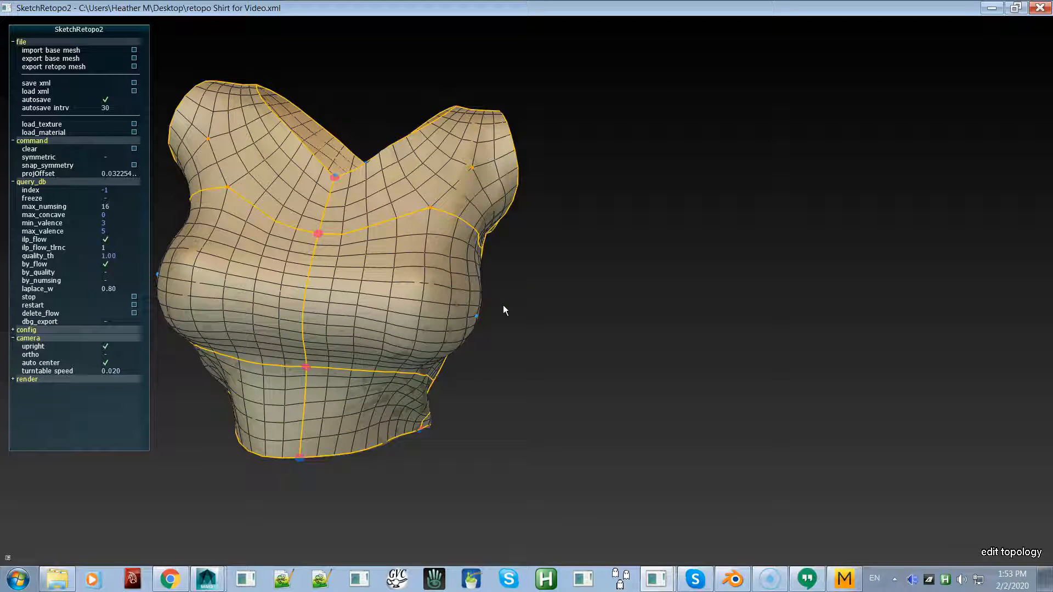
pyautogui.click(69, 68)
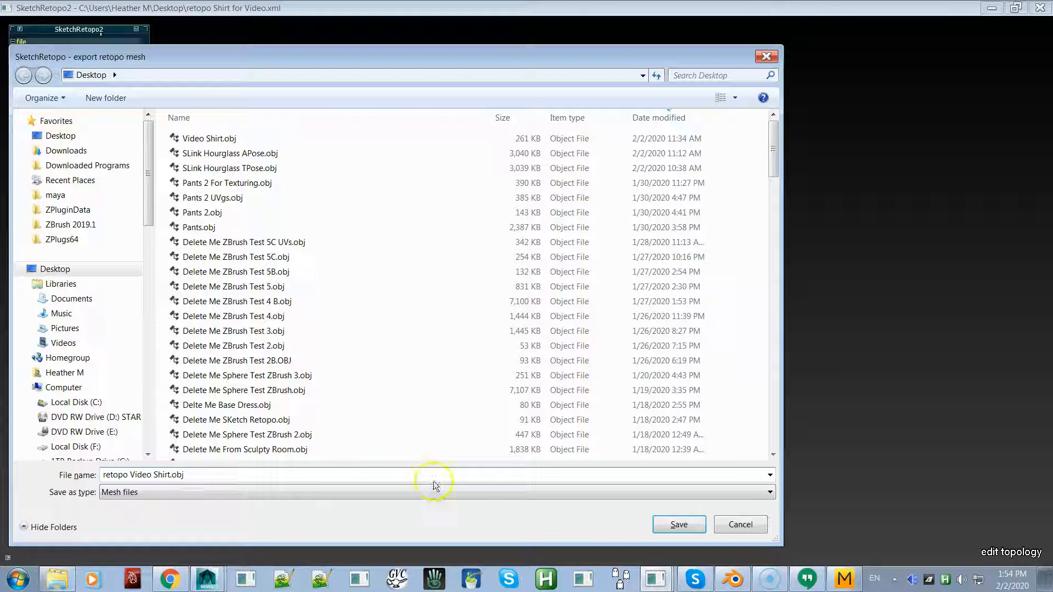
pyautogui.click(677, 525)
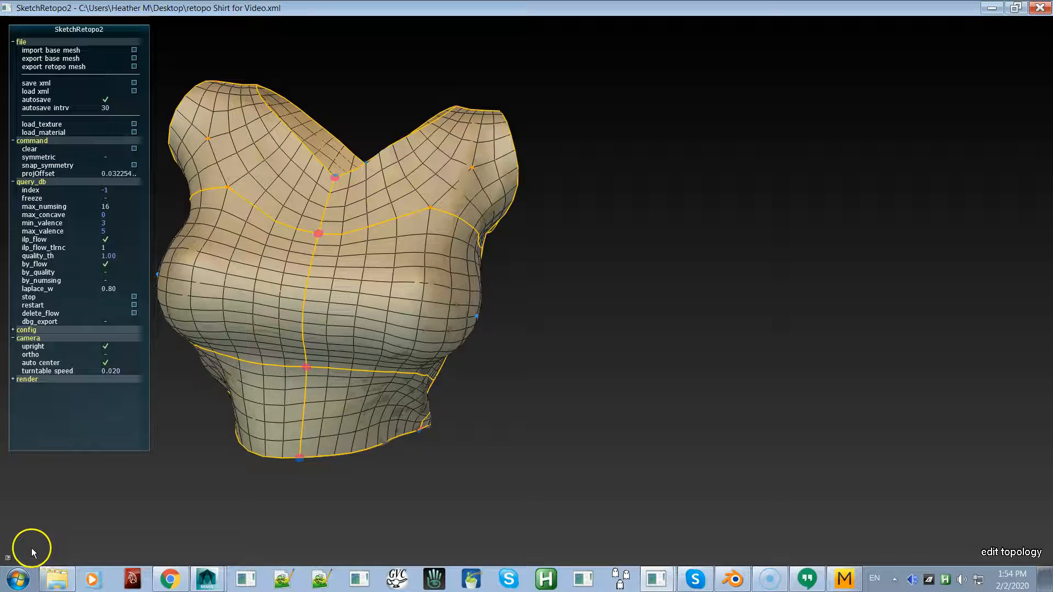
# Step: Switch to Maya and import retopo Video Shirt.obj from the Desktop
pyautogui.hotkey('alt', 'Tab')
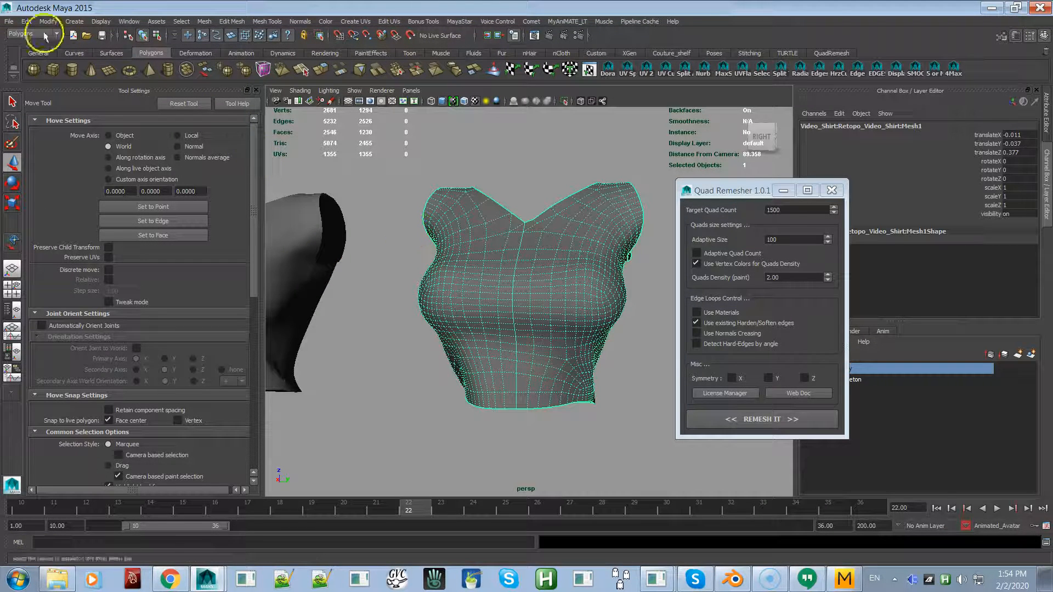
pyautogui.click(9, 21)
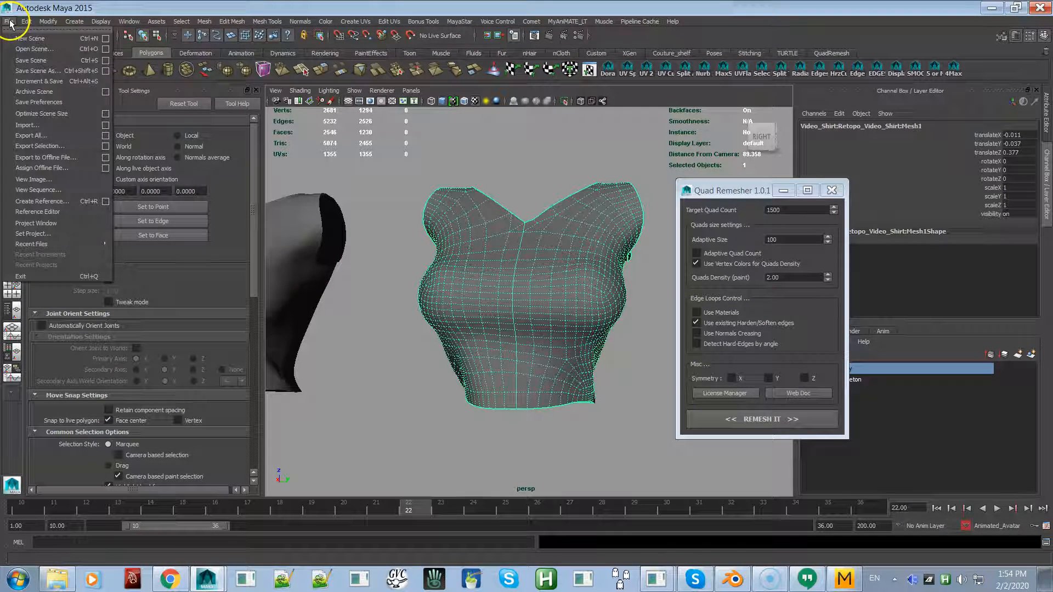
pyautogui.click(34, 130)
pyautogui.click(66, 143)
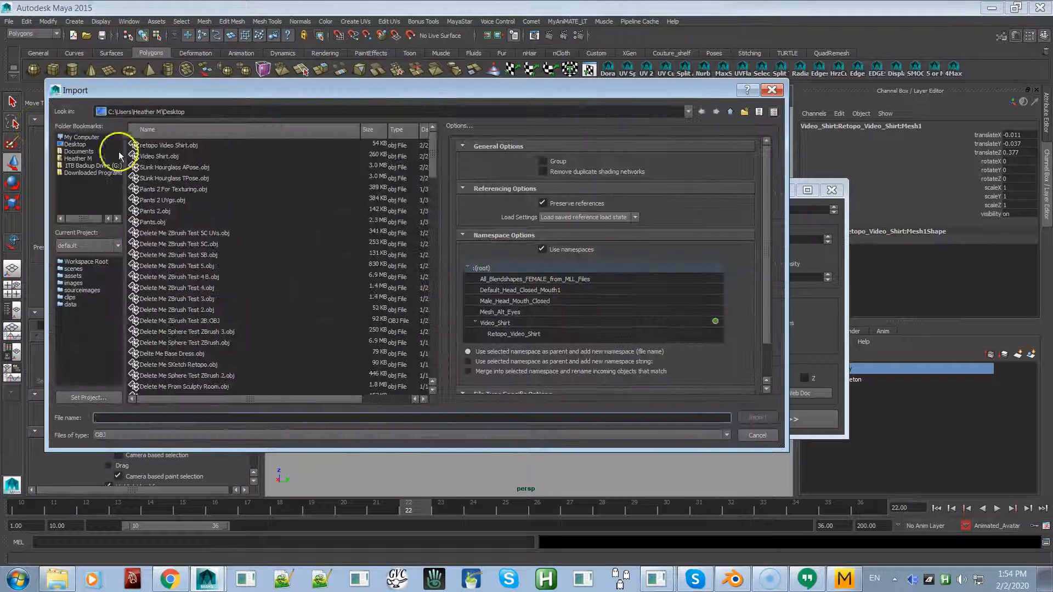
pyautogui.doubleClick(183, 147)
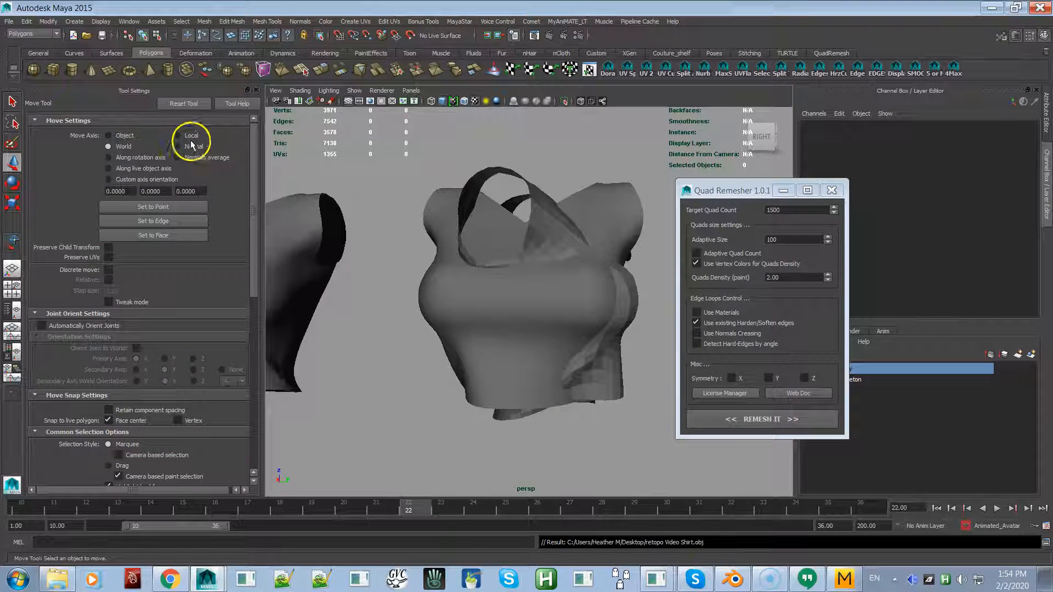
# Step: Rotate the imported retopo shirt -90 degrees about Z to match the existing shirt's orientation, and freeze its transformations
pyautogui.click(613, 335)
pyautogui.keyDown('alt'); pyautogui.moveTo(615, 345); pyautogui.dragTo(515, 179, button='right'); pyautogui.keyUp('alt')
pyautogui.keyDown('alt'); pyautogui.moveTo(538, 294); pyautogui.dragTo(472, 329); pyautogui.keyUp('alt')
pyautogui.press('e')
pyautogui.moveTo(540, 456); pyautogui.dragTo(544, 468)
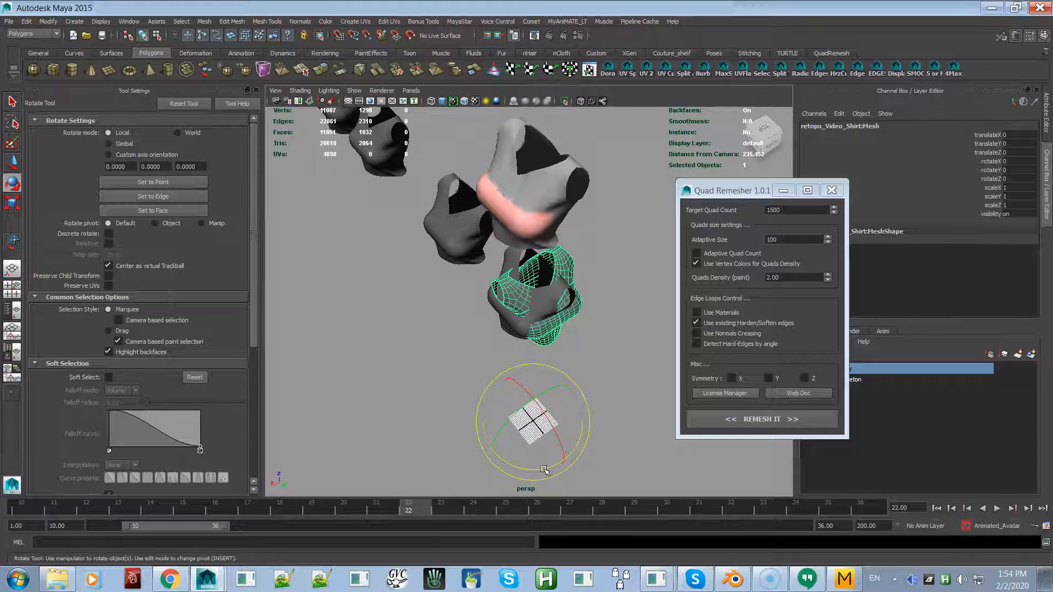
pyautogui.moveTo(544, 468); pyautogui.dragTo(476, 476)
pyautogui.press('j')
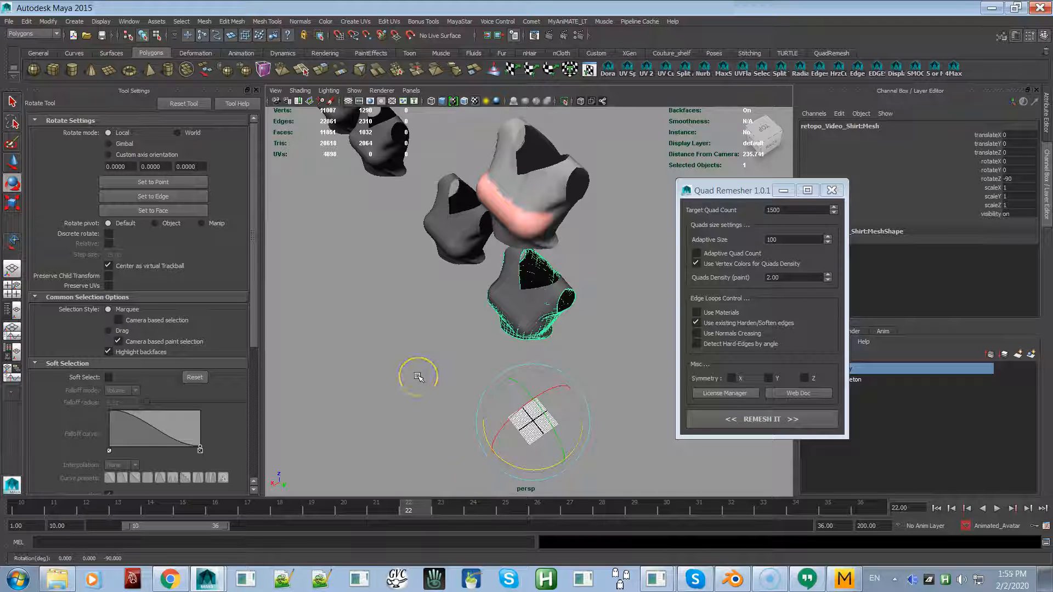
pyautogui.click(455, 22)
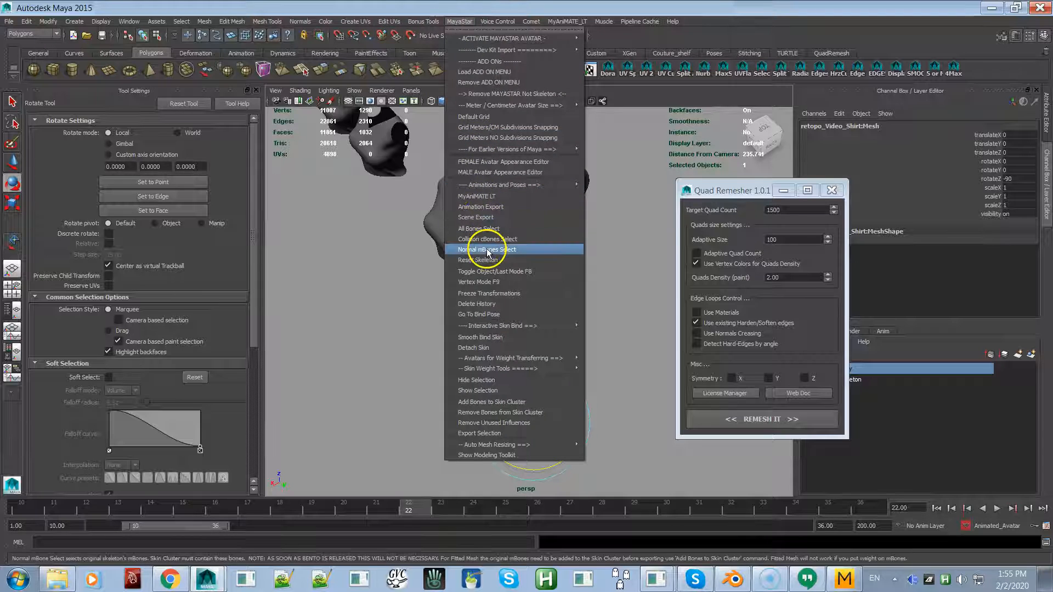
pyautogui.click(485, 293)
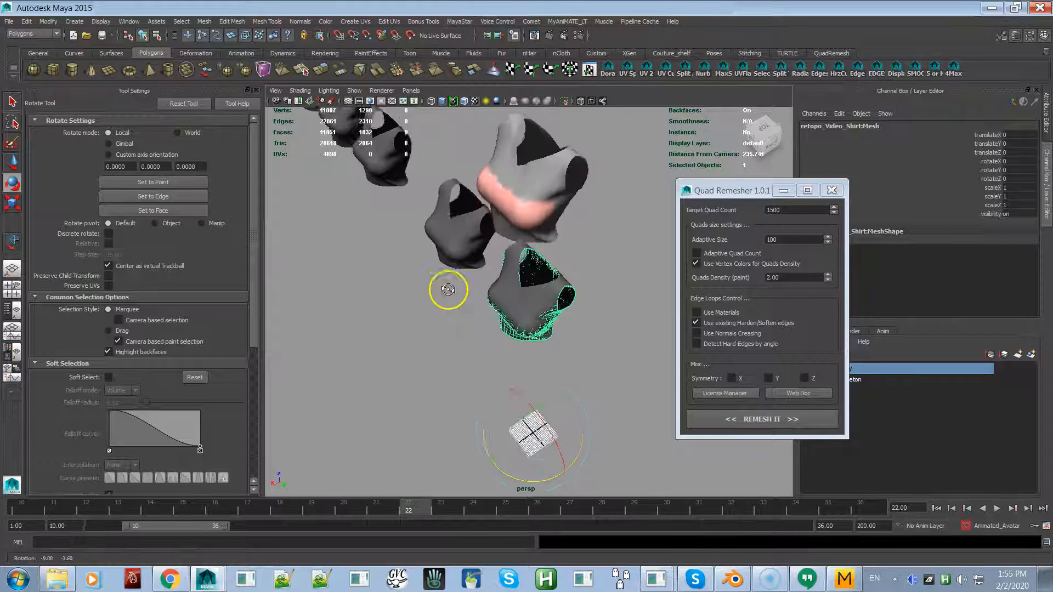
# Step: Move the imported retopo shirt about 52 units along Y, placing it clear at the end of the row of shirts
pyautogui.keyDown('alt'); pyautogui.moveTo(448, 289); pyautogui.dragTo(473, 270); pyautogui.keyUp('alt')
pyautogui.press('w')
pyautogui.keyDown('alt'); pyautogui.moveTo(478, 279); pyautogui.dragTo(442, 224, button='right'); pyautogui.keyUp('alt')
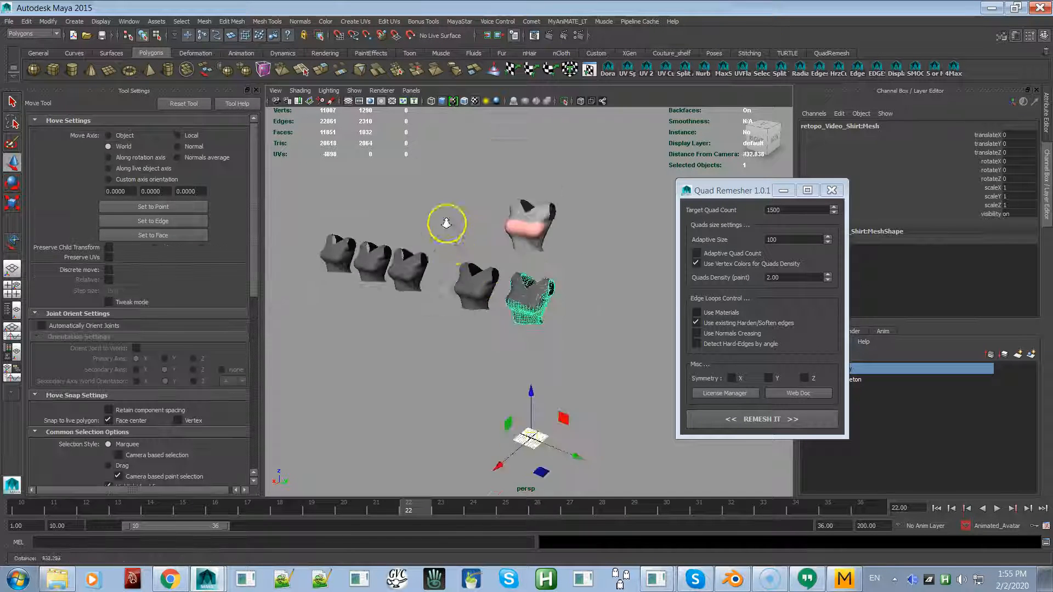
pyautogui.moveTo(570, 450); pyautogui.dragTo(625, 477)
pyautogui.press('f')
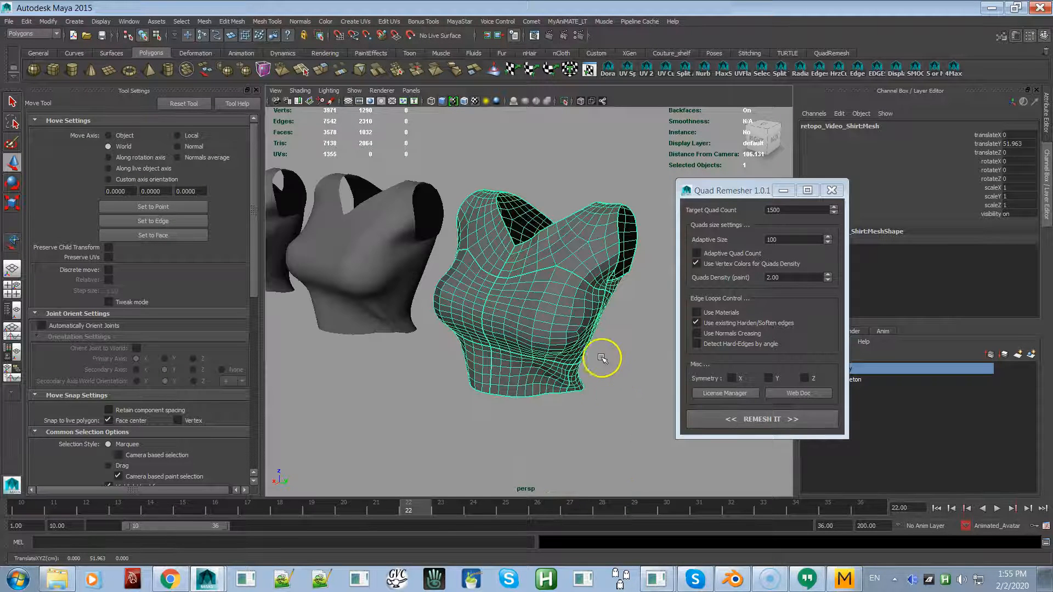
# Step: Examine the retopo shirt's quad flow across the front, chest, waist and underside opening
pyautogui.keyDown('alt'); pyautogui.moveTo(516, 384); pyautogui.dragTo(583, 402); pyautogui.keyUp('alt')
pyautogui.keyDown('alt'); pyautogui.moveTo(583, 403); pyautogui.dragTo(668, 462, button='right'); pyautogui.keyUp('alt')
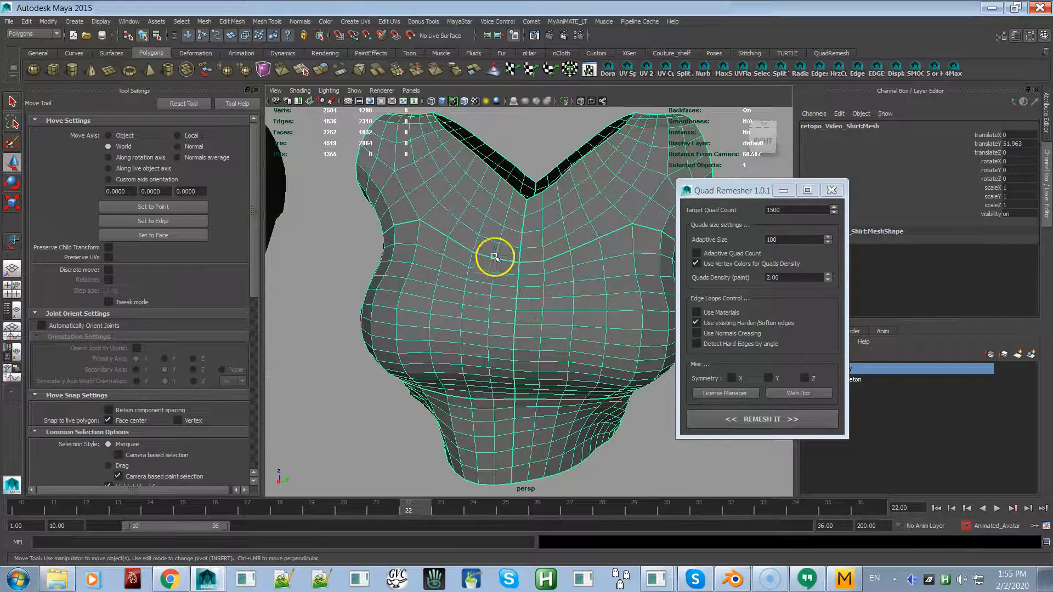
pyautogui.keyDown('alt'); pyautogui.moveTo(521, 288); pyautogui.dragTo(505, 270); pyautogui.keyUp('alt')
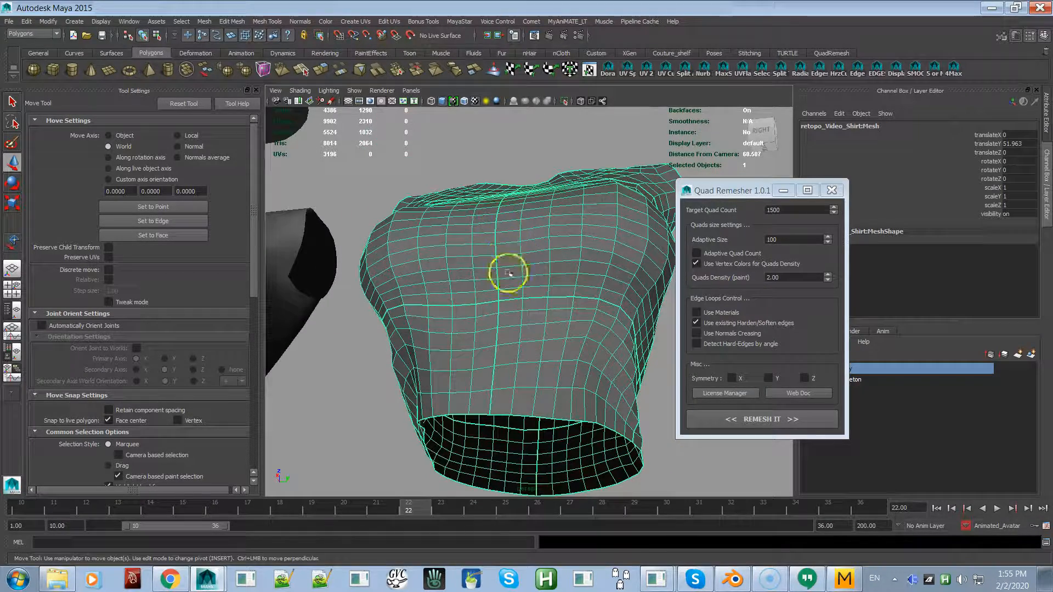
pyautogui.keyDown('alt'); pyautogui.moveTo(562, 355); pyautogui.dragTo(576, 407); pyautogui.keyUp('alt')
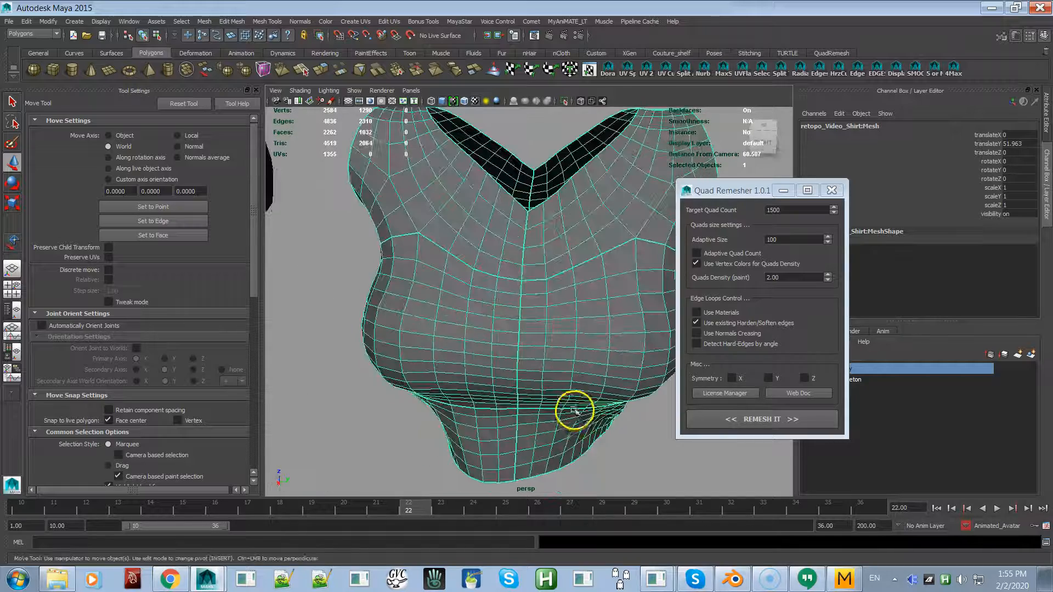
pyautogui.keyDown('alt'); pyautogui.moveTo(475, 299); pyautogui.dragTo(500, 338); pyautogui.keyUp('alt')
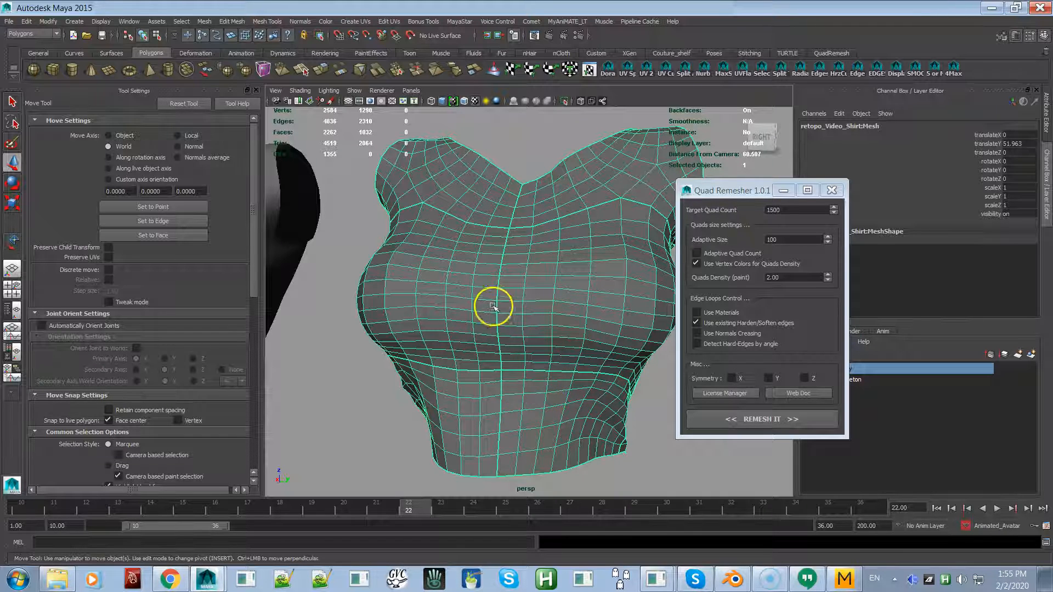
pyautogui.scroll(-3, 481, 292)
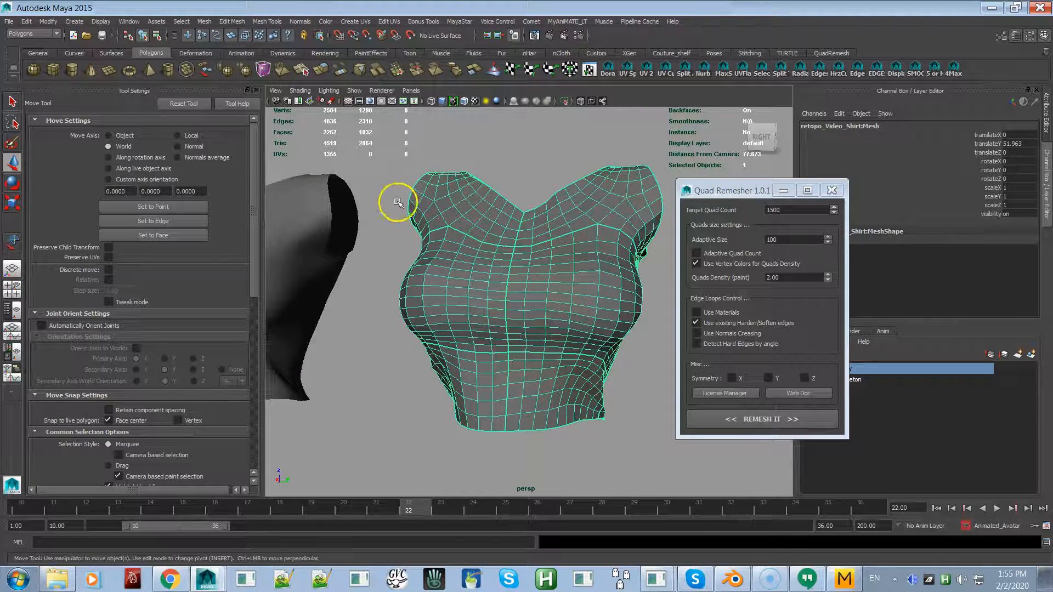
pyautogui.click(395, 222)
pyautogui.click(450, 277)
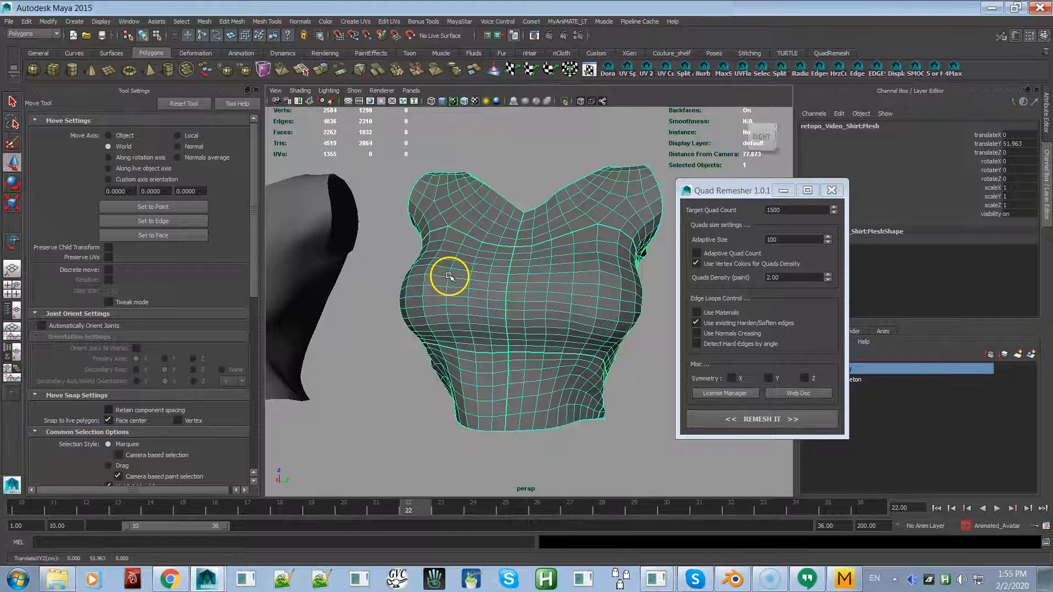
# Step: Separate the shirt mesh into its patches and pull one lower front patch away along Y
pyautogui.click(183, 22)
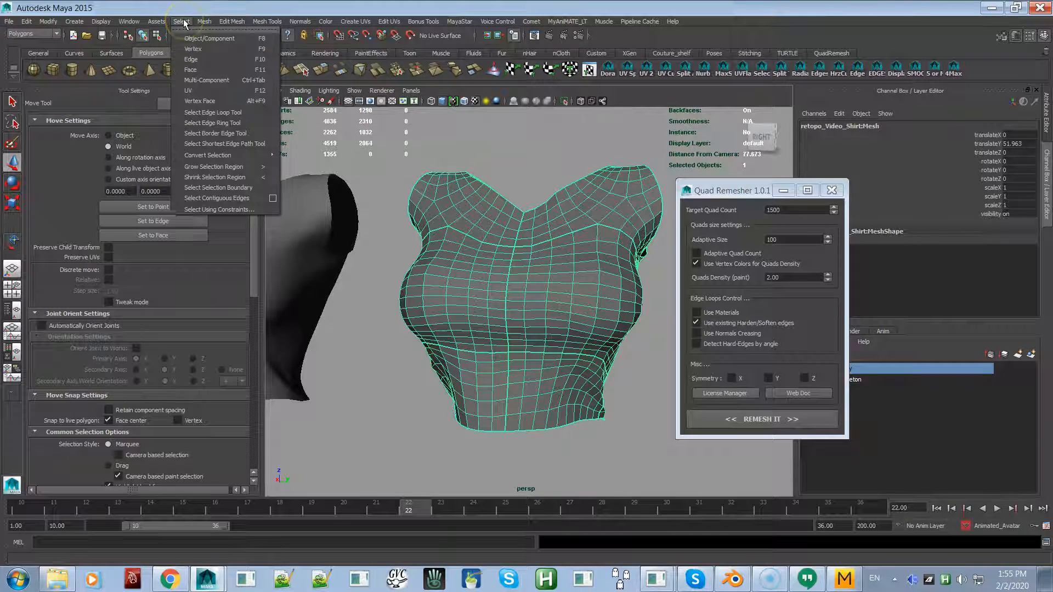
pyautogui.click(207, 24)
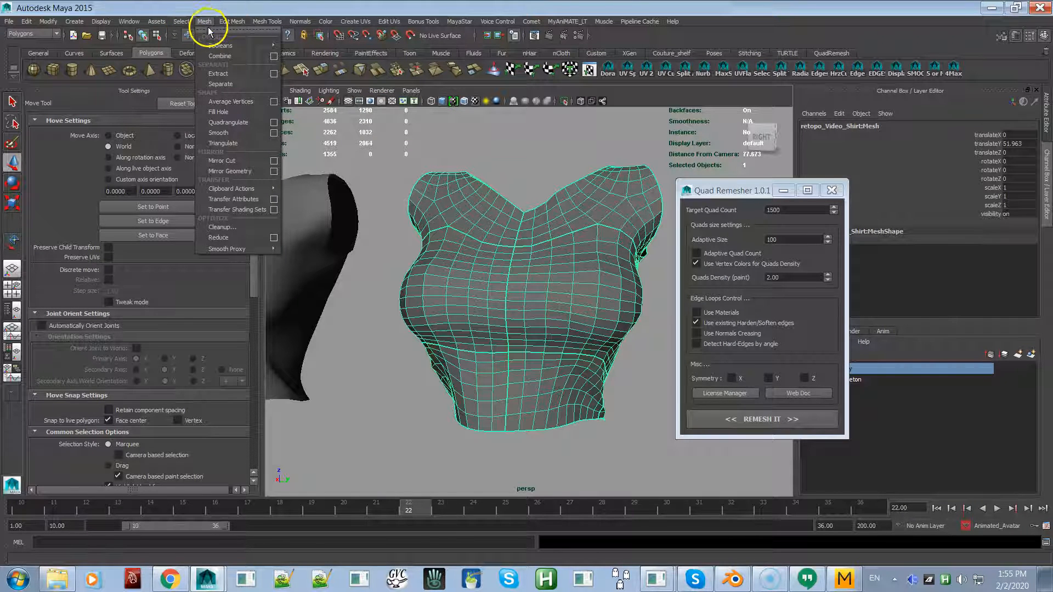
pyautogui.click(219, 85)
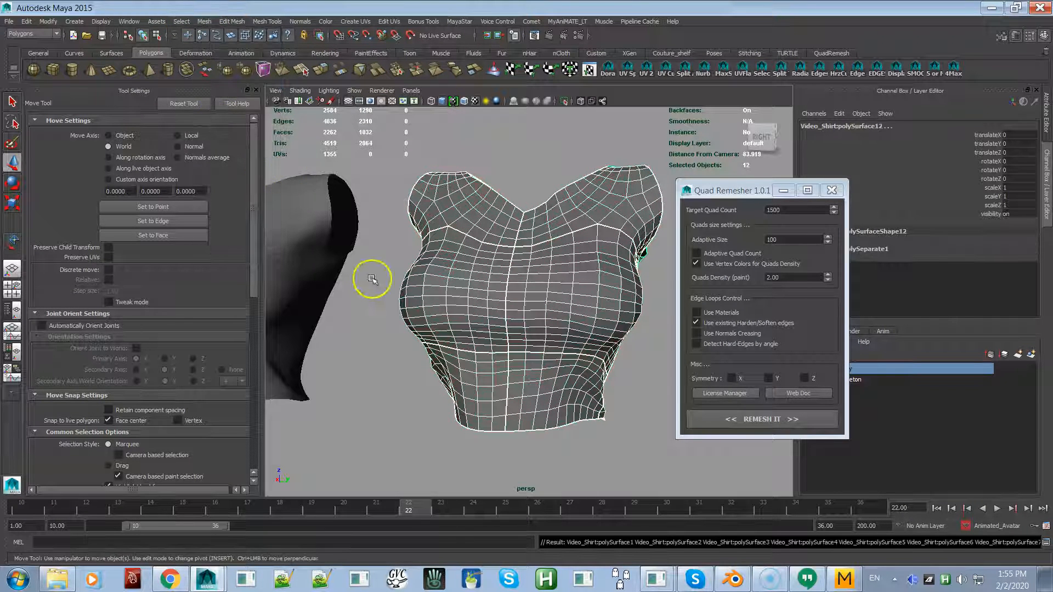
pyautogui.click(493, 437)
pyautogui.click(531, 404)
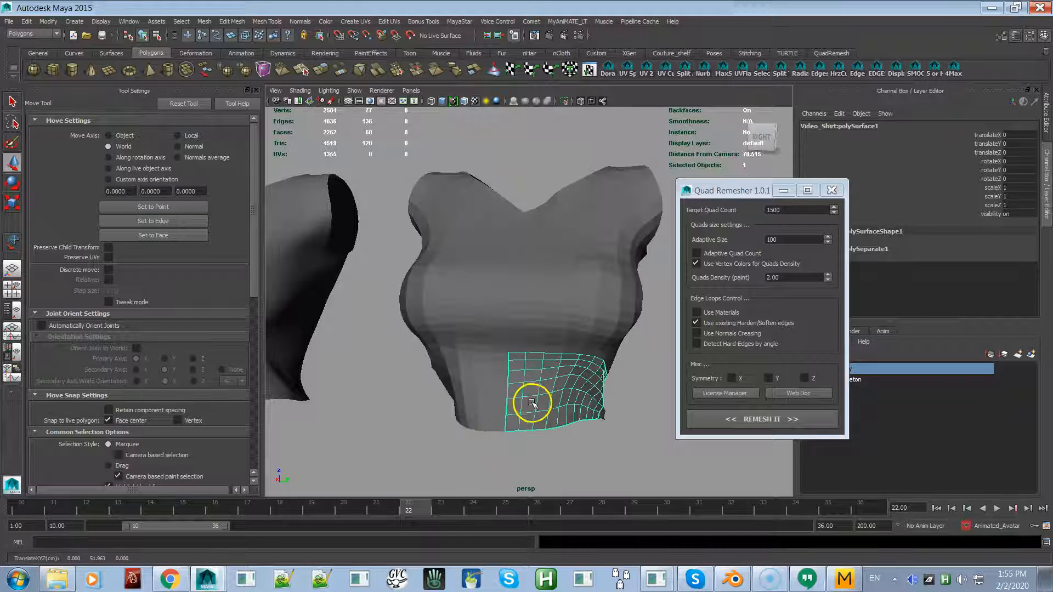
pyautogui.scroll(-5, 439, 219)
pyautogui.keyDown('alt'); pyautogui.moveTo(449, 258); pyautogui.dragTo(466, 329); pyautogui.keyUp('alt')
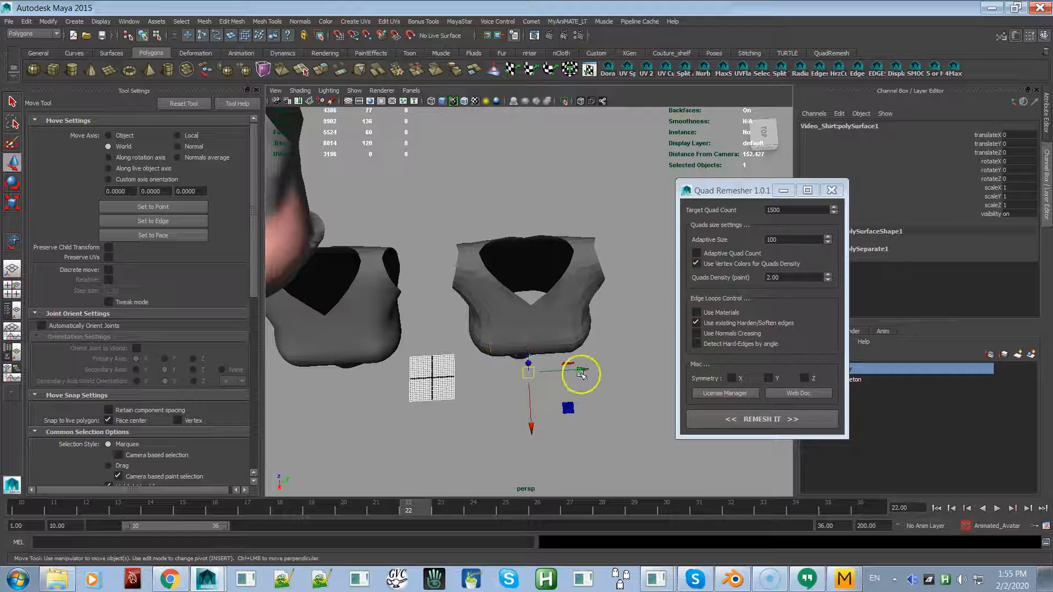
# Step: Undo the patch move and the mesh separation, returning the shirt to a single object
pyautogui.hotkey('ctrl', 'z')
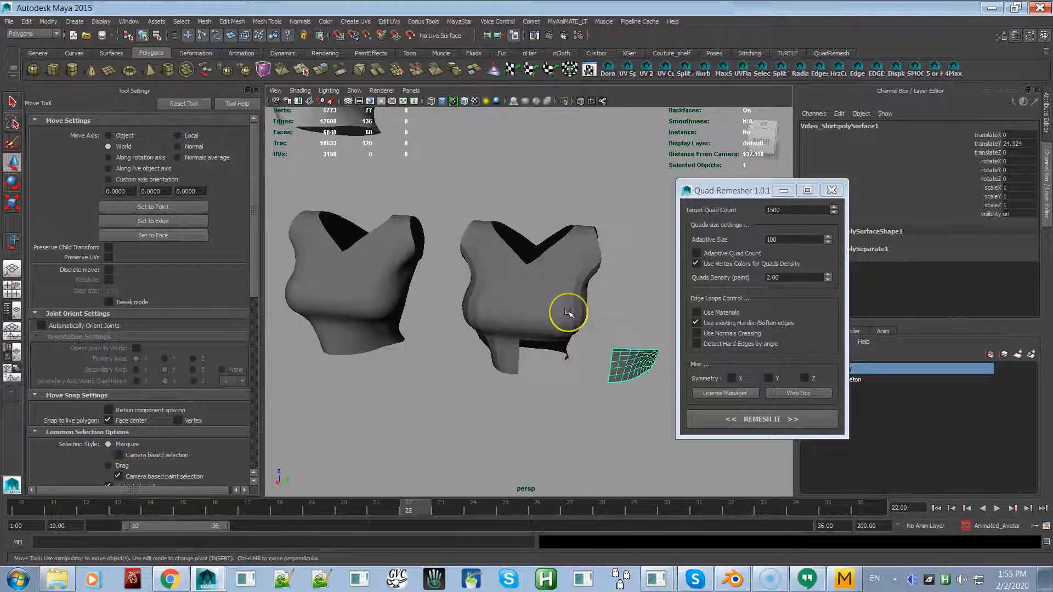
pyautogui.hotkey('ctrl', 'z')
pyautogui.keyDown('alt'); pyautogui.moveTo(571, 318); pyautogui.dragTo(541, 317); pyautogui.keyUp('alt')
pyautogui.click(541, 317)
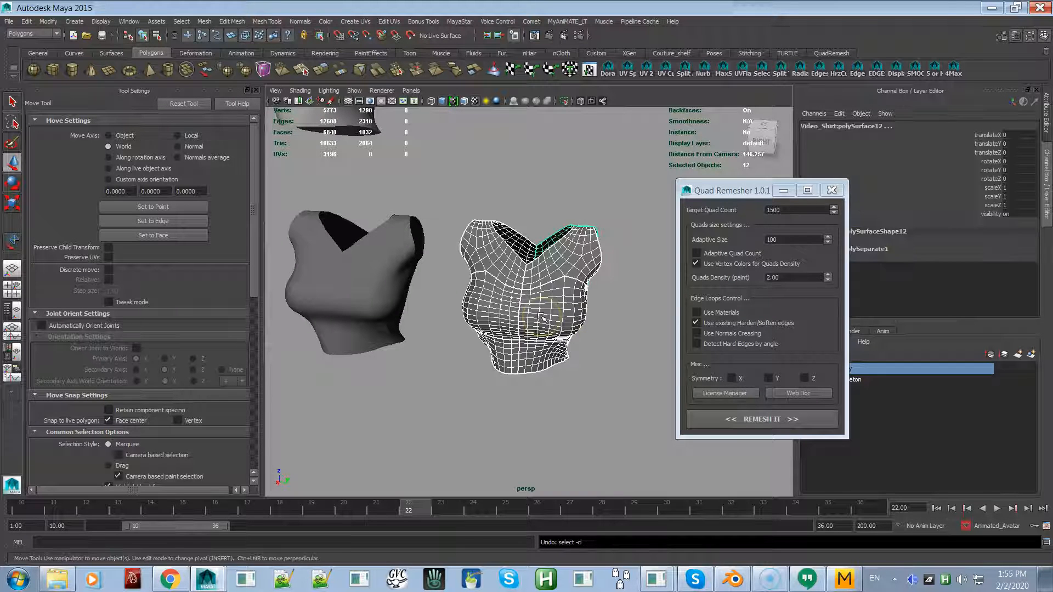
pyautogui.keyDown('alt'); pyautogui.moveTo(569, 358); pyautogui.dragTo(554, 336); pyautogui.keyUp('alt')
pyautogui.keyDown('alt'); pyautogui.moveTo(555, 336); pyautogui.dragTo(649, 390, button='right'); pyautogui.keyUp('alt')
pyautogui.keyDown('alt'); pyautogui.moveTo(649, 391); pyautogui.dragTo(555, 221); pyautogui.keyUp('alt')
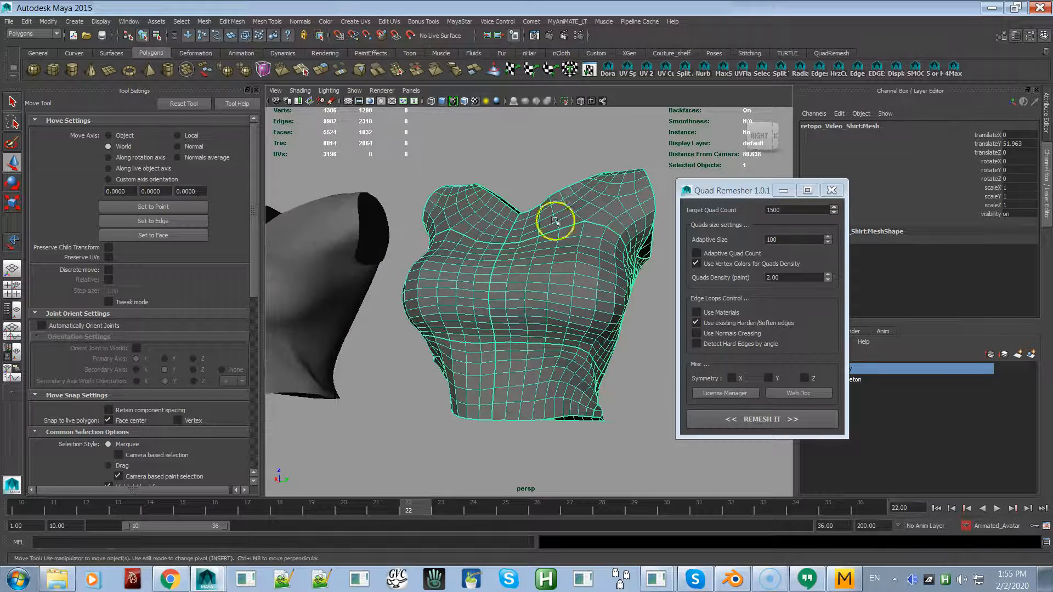
# Step: Try Merge Components on the whole retopo shirt, and undo the merge
pyautogui.keyDown('alt'); pyautogui.moveTo(578, 312); pyautogui.dragTo(555, 331); pyautogui.keyUp('alt')
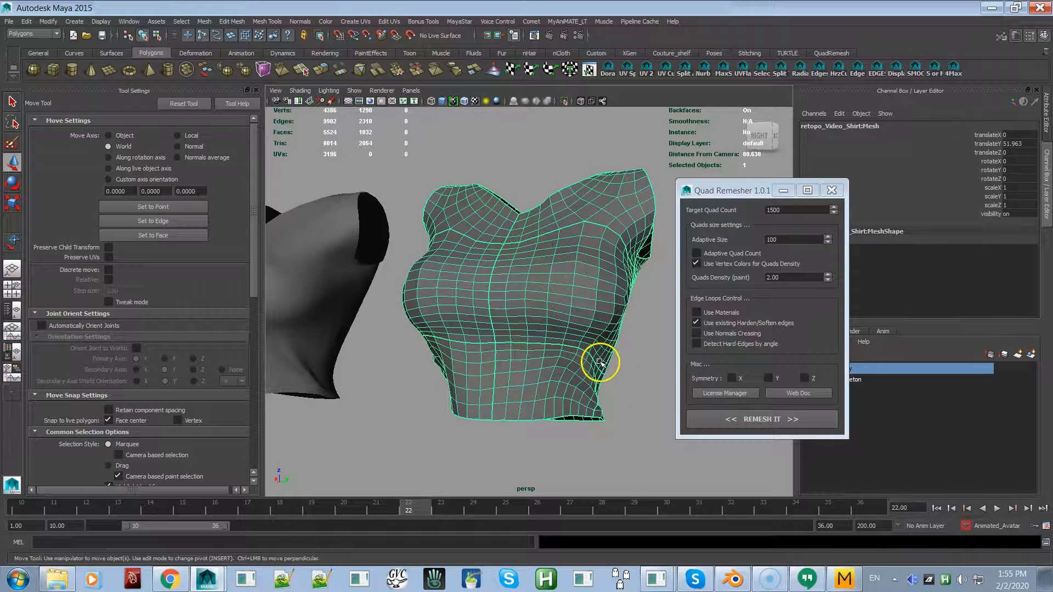
pyautogui.click(623, 379)
pyautogui.keyDown('alt'); pyautogui.moveTo(618, 384); pyautogui.dragTo(516, 253); pyautogui.keyUp('alt')
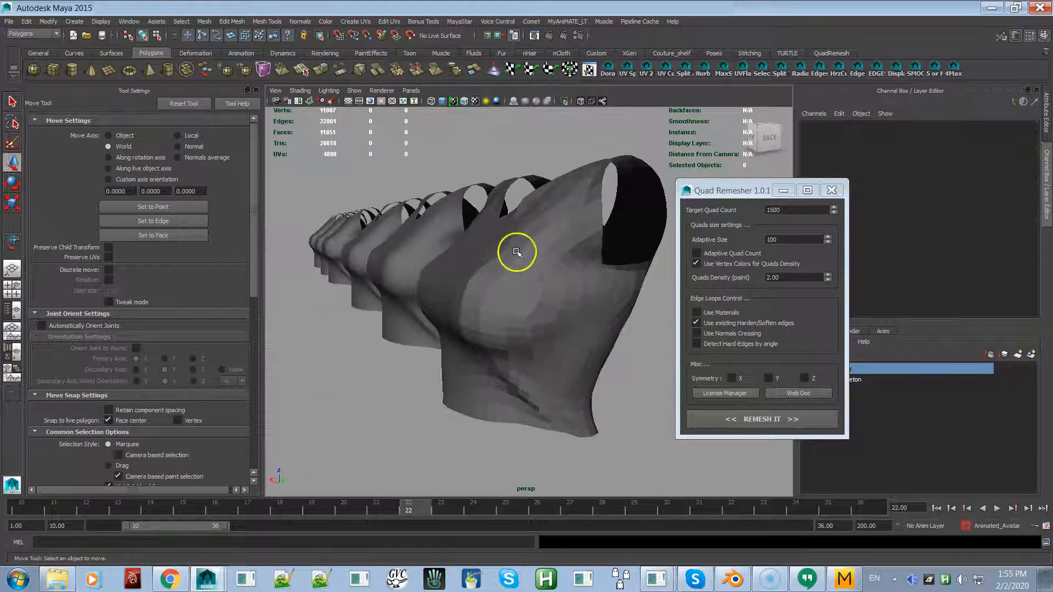
pyautogui.keyDown('alt'); pyautogui.moveTo(533, 349); pyautogui.dragTo(611, 301); pyautogui.keyUp('alt')
pyautogui.click(583, 340)
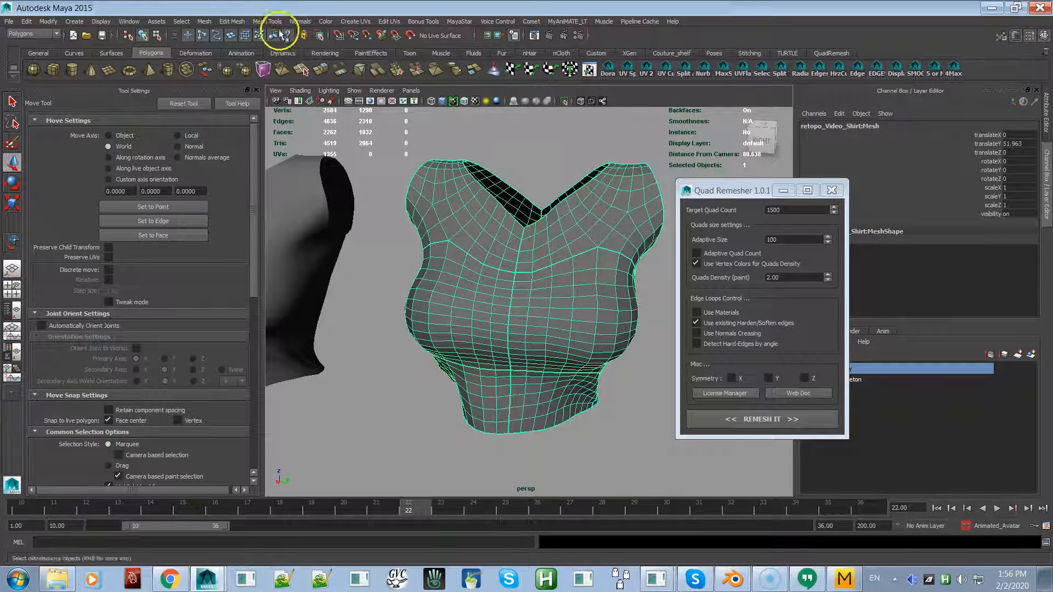
pyautogui.click(240, 24)
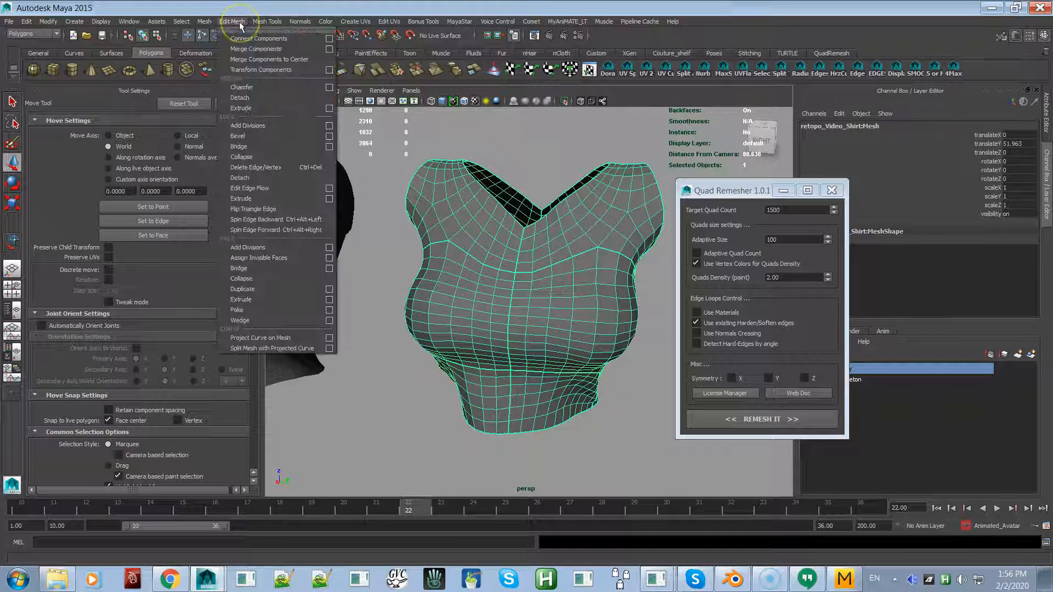
pyautogui.click(239, 47)
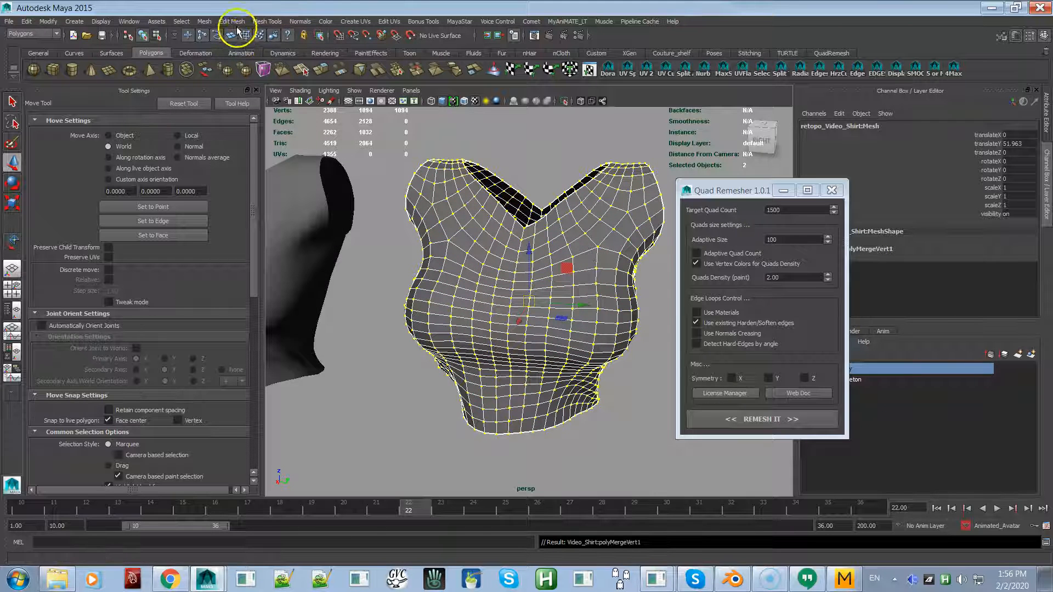
pyautogui.click(588, 173)
pyautogui.hotkey('ctrl', 'z')
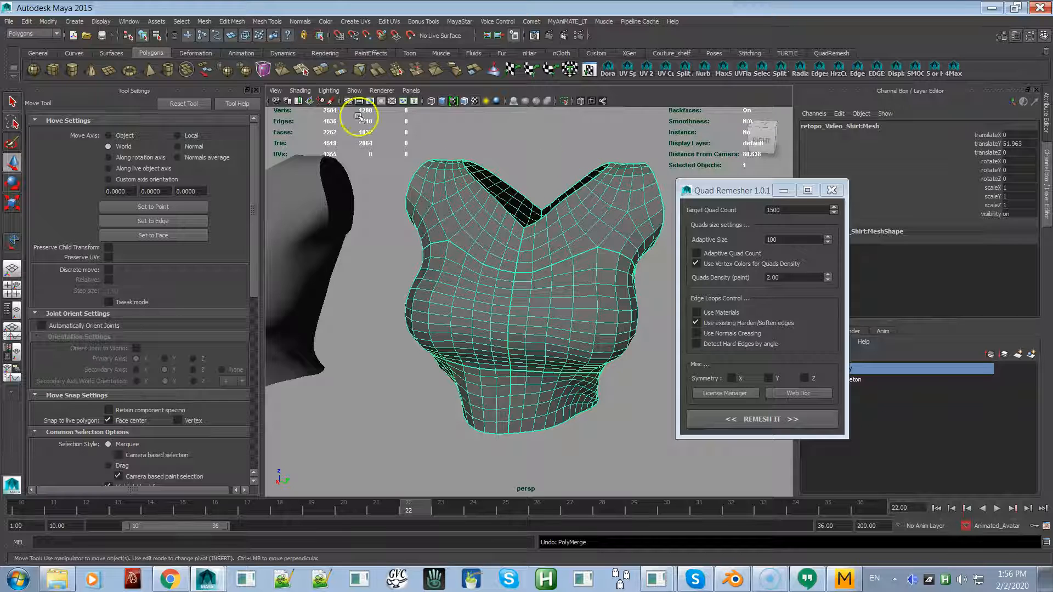
# Step: Merge the retopo shirt's overlapping patch-border vertices with Merge Components, and reselect the shirt as an object
pyautogui.click(239, 22)
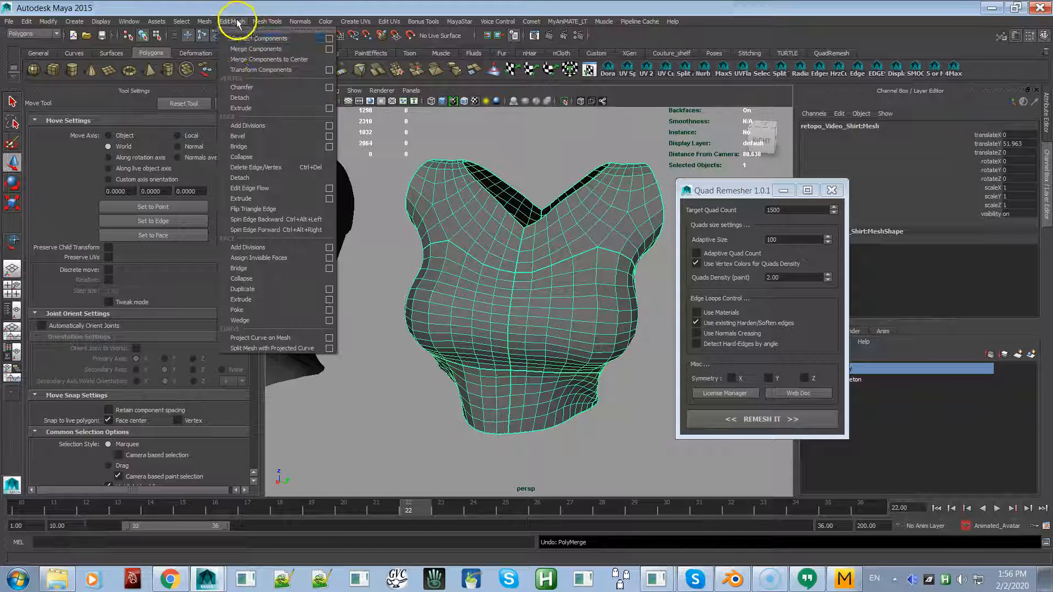
pyautogui.click(241, 50)
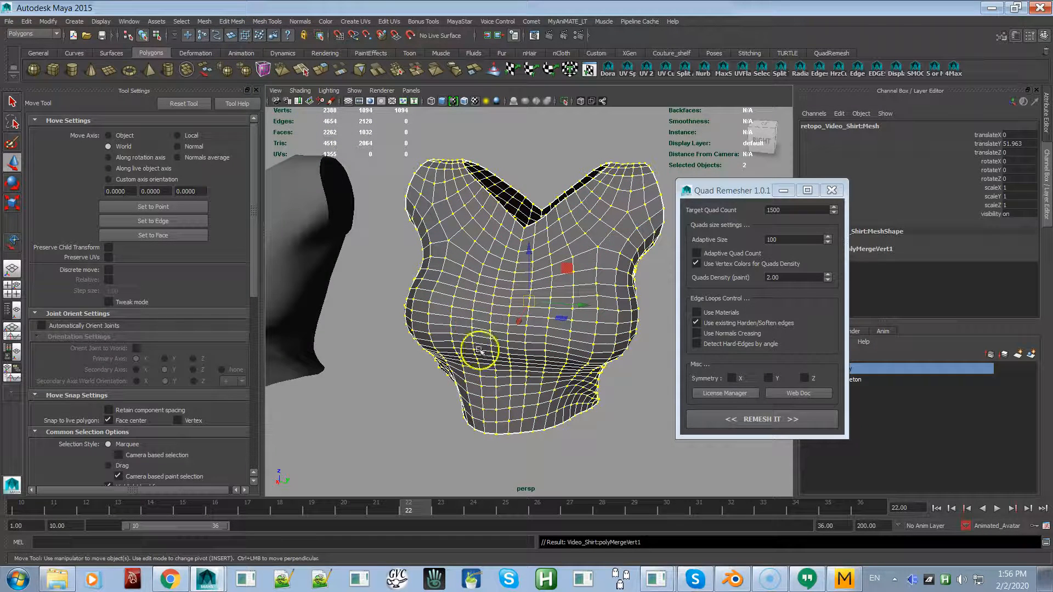
pyautogui.click(603, 422)
pyautogui.click(548, 373)
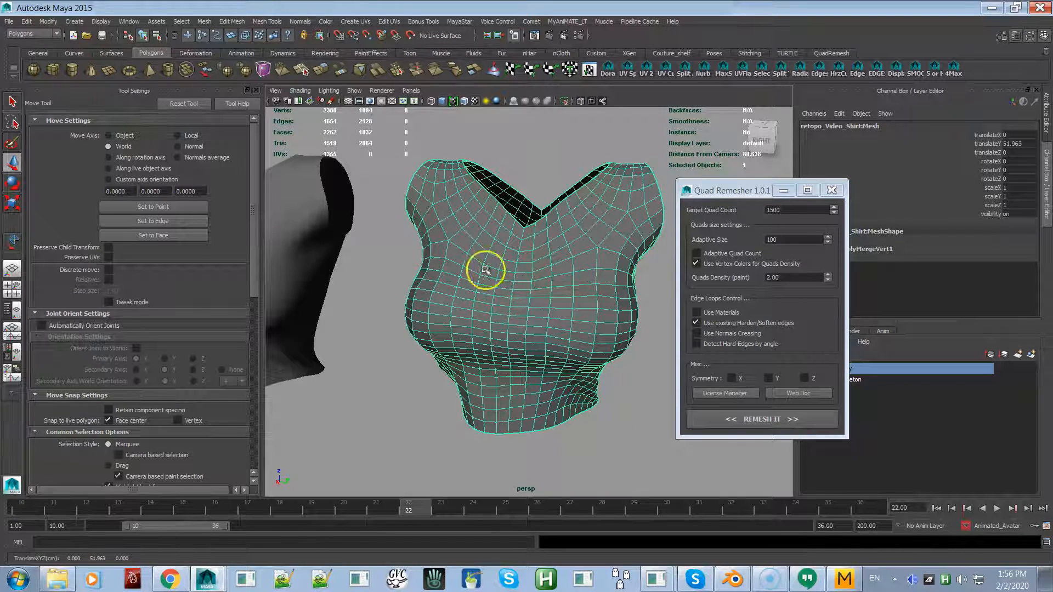
pyautogui.keyDown('alt'); pyautogui.moveTo(461, 282); pyautogui.dragTo(477, 348); pyautogui.keyUp('alt')
pyautogui.click(444, 453)
pyautogui.click(500, 338)
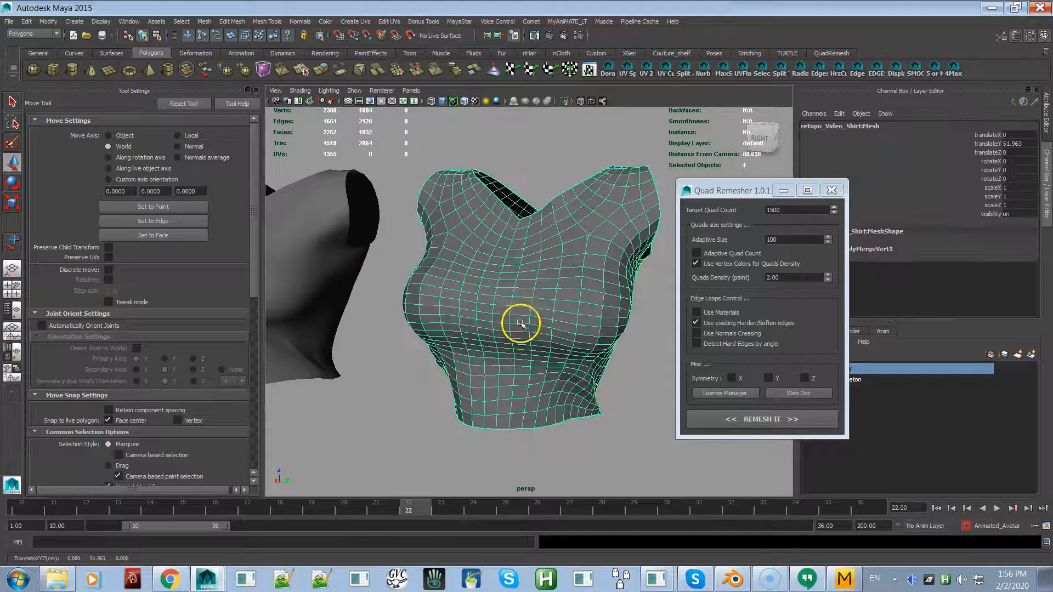
# Step: Soften all edges of the merged retopo shirt, reselect the object and check its smooth shading
pyautogui.click(300, 20)
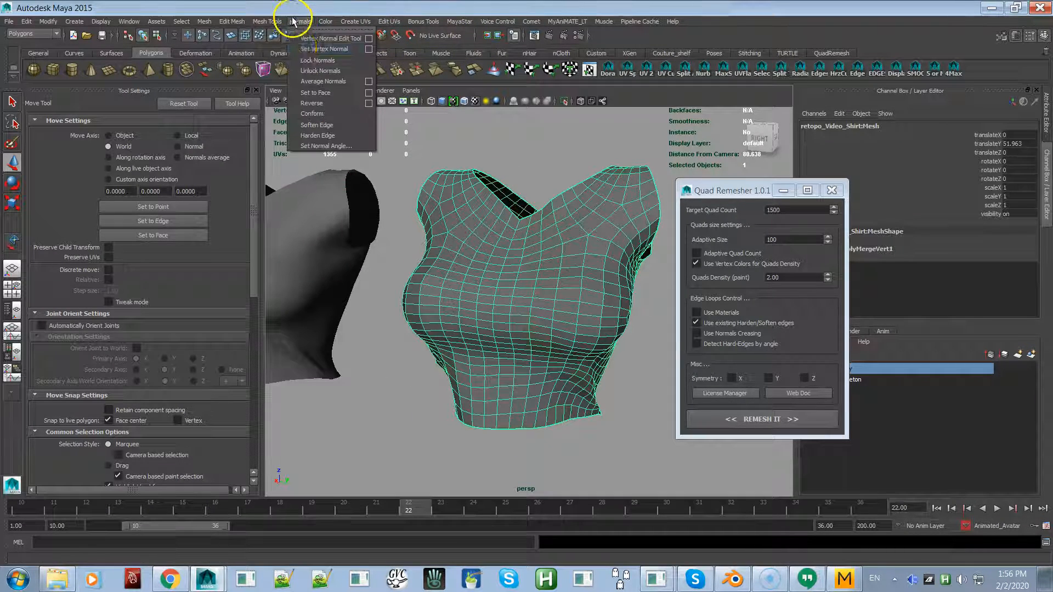
pyautogui.click(319, 126)
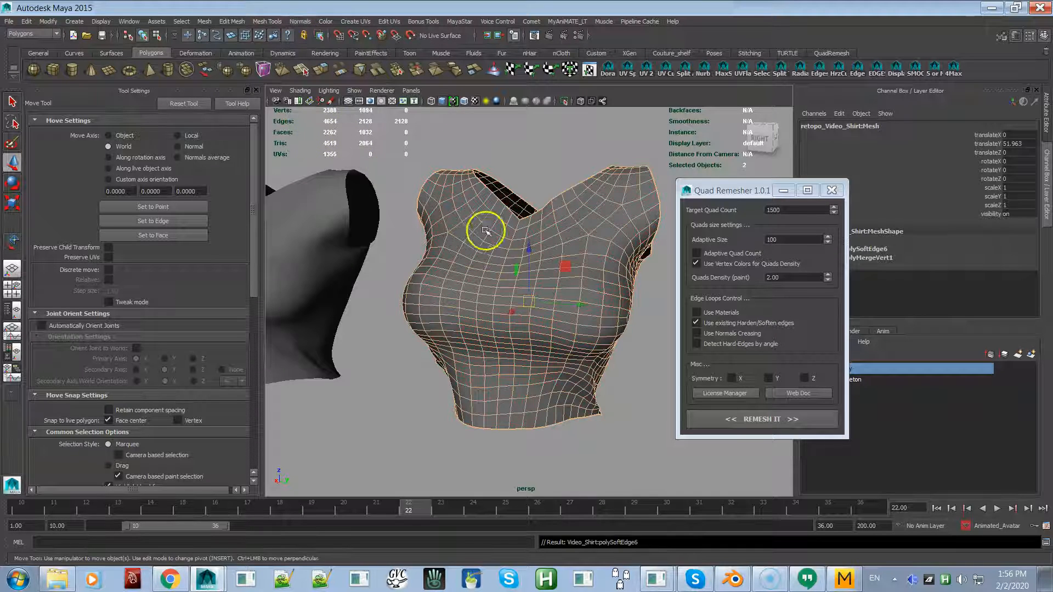
pyautogui.click(552, 159)
pyautogui.click(563, 266)
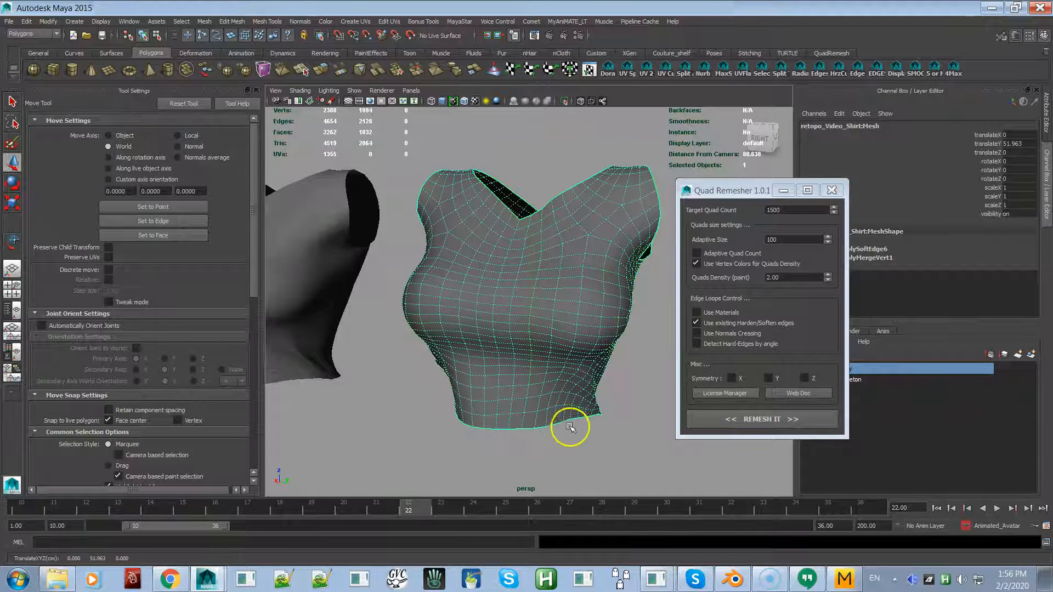
pyautogui.keyDown('alt'); pyautogui.moveTo(572, 436); pyautogui.dragTo(452, 314); pyautogui.keyUp('alt')
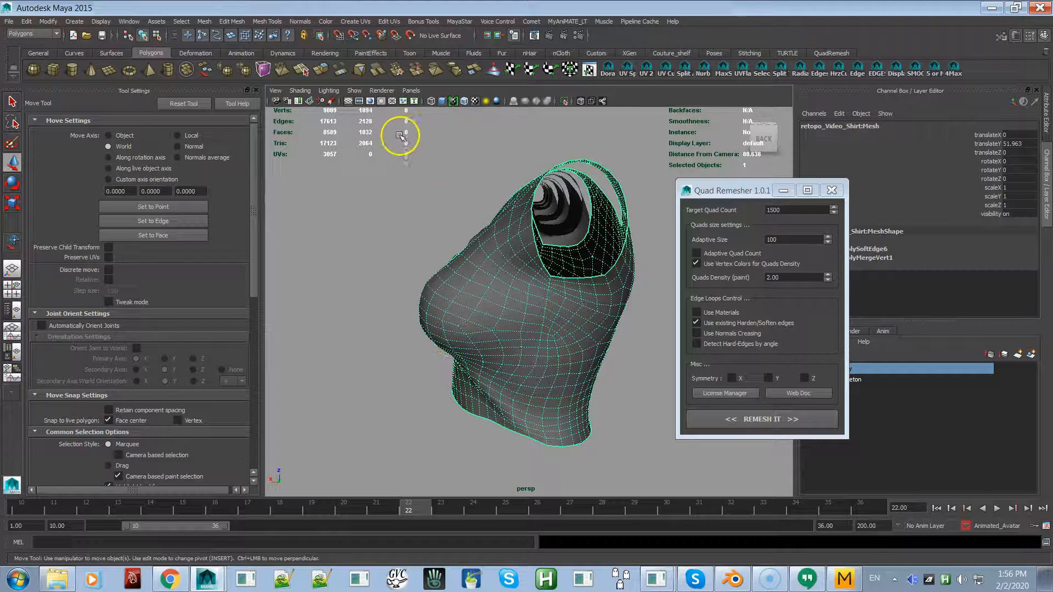
# Step: Compare the neighbouring retopo shirt's mesh with the softened shirt from several sides, and switch back to SketchRetopo
pyautogui.keyDown('alt'); pyautogui.moveTo(356, 223); pyautogui.dragTo(382, 263); pyautogui.keyUp('alt')
pyautogui.click(383, 263)
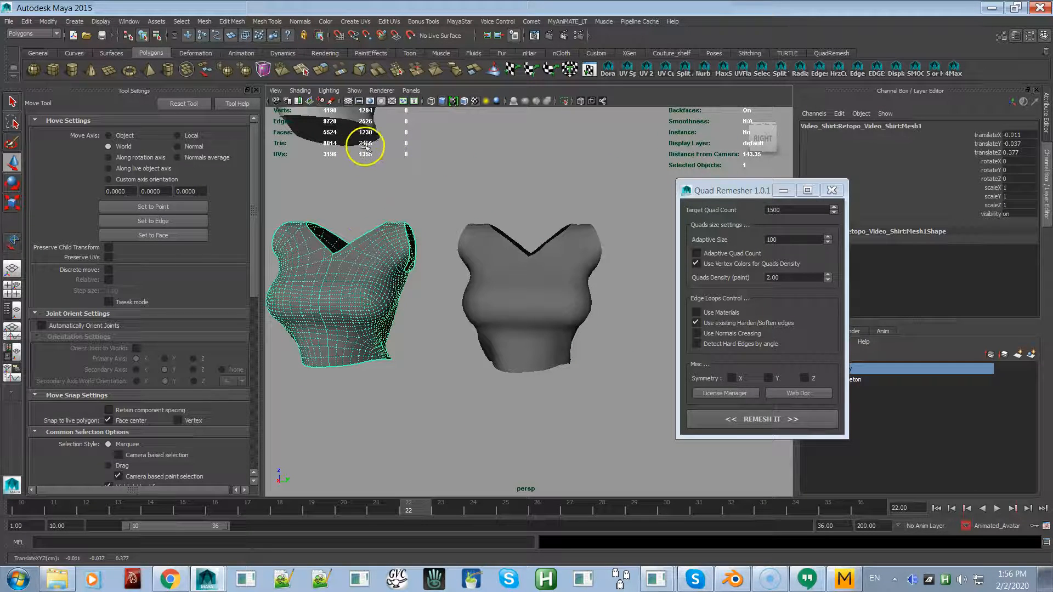
pyautogui.keyDown('alt'); pyautogui.moveTo(423, 272); pyautogui.dragTo(400, 260); pyautogui.keyUp('alt')
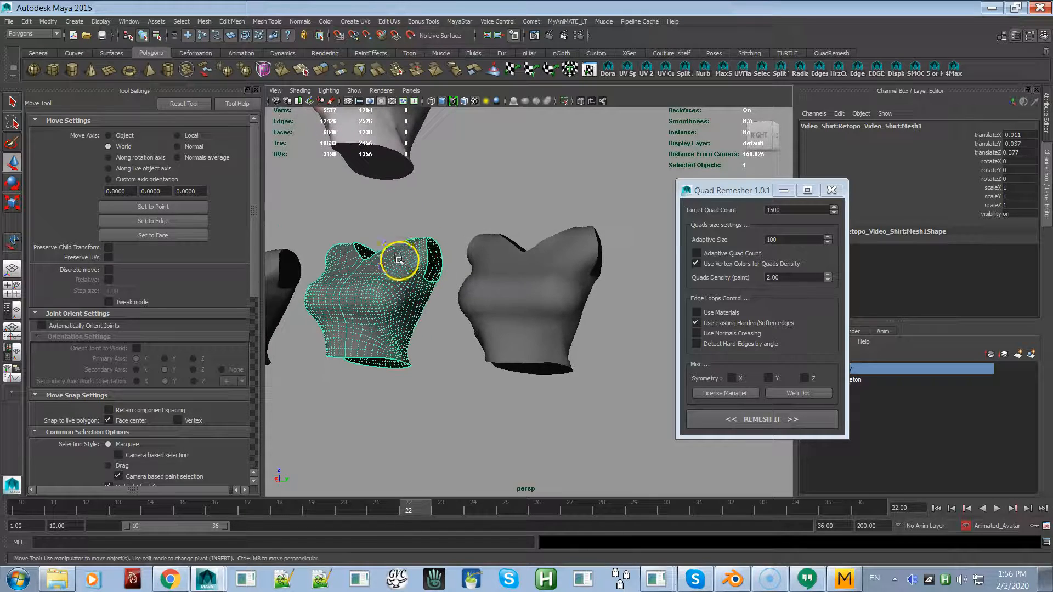
pyautogui.keyDown('alt'); pyautogui.moveTo(400, 260); pyautogui.dragTo(550, 333, button='right'); pyautogui.keyUp('alt')
pyautogui.keyDown('alt'); pyautogui.moveTo(550, 333); pyautogui.dragTo(478, 322); pyautogui.keyUp('alt')
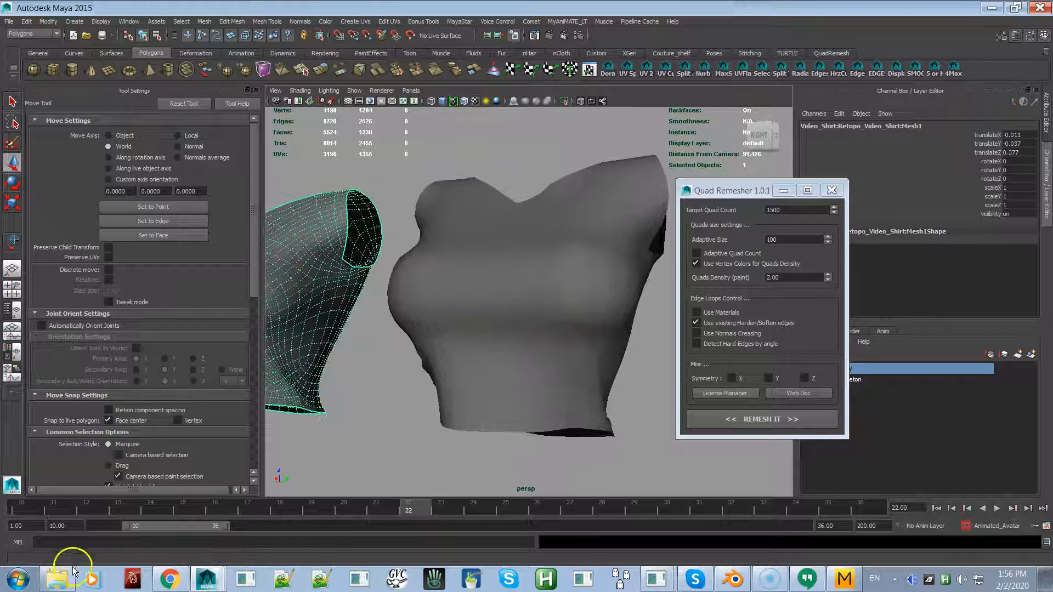
pyautogui.keyDown('alt'); pyautogui.moveTo(468, 353); pyautogui.dragTo(636, 367); pyautogui.keyUp('alt')
pyautogui.click(483, 350)
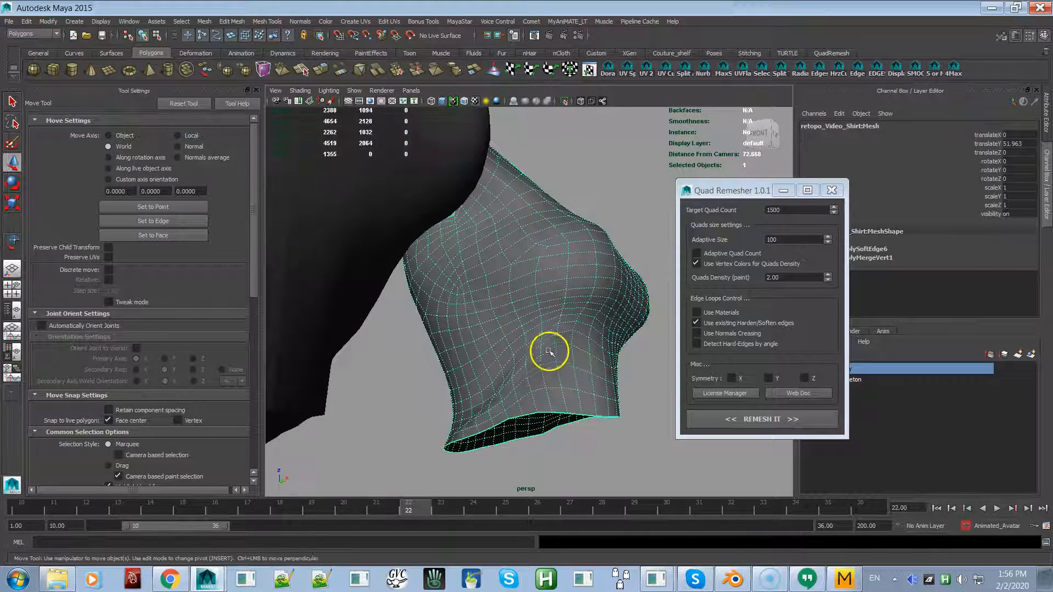
pyautogui.click(515, 445)
pyautogui.moveTo(508, 428)
pyautogui.keyDown('alt'); pyautogui.mouseDown()
pyautogui.moveTo(535, 432)
pyautogui.moveTo(468, 423)
pyautogui.moveTo(515, 434)
pyautogui.mouseUp(); pyautogui.keyUp('alt')
pyautogui.hotkey('alt', 'Tab')
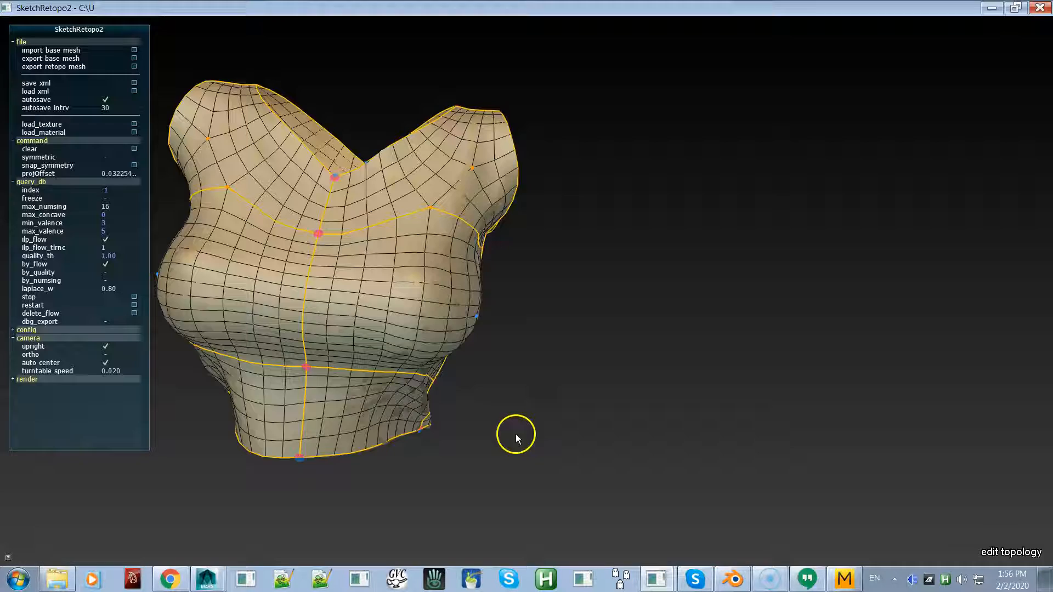
# Step: Inspect the shirt's patch layout in SketchRetopo, switch to Maya, and compare the retopo shirt's wireframe with the neighbouring shirt
pyautogui.keyDown('alt'); pyautogui.moveTo(313, 426); pyautogui.dragTo(404, 421); pyautogui.keyUp('alt')
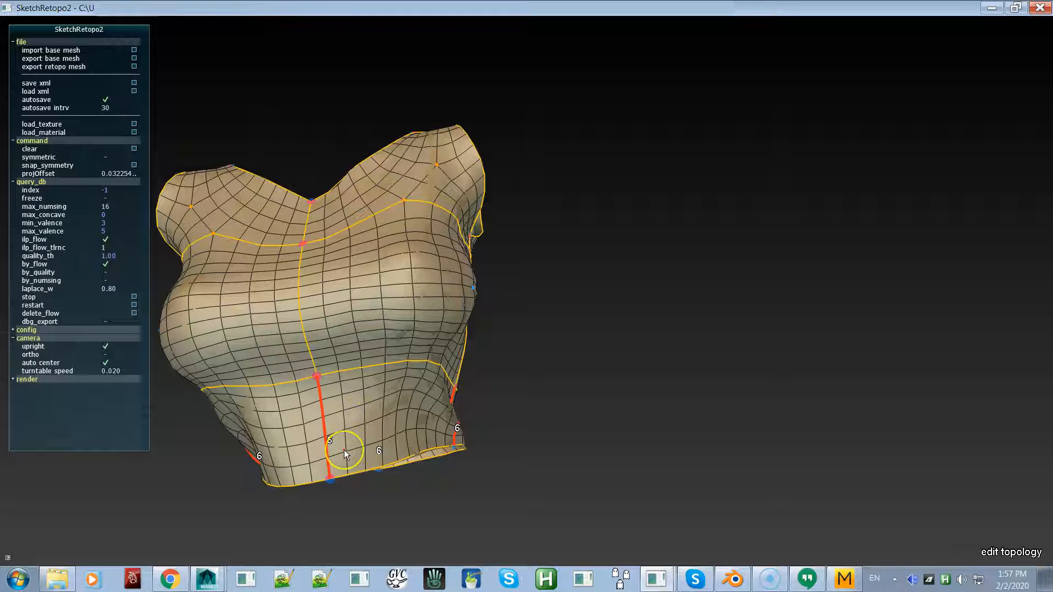
pyautogui.keyDown('alt'); pyautogui.moveTo(448, 415); pyautogui.dragTo(369, 328); pyautogui.keyUp('alt')
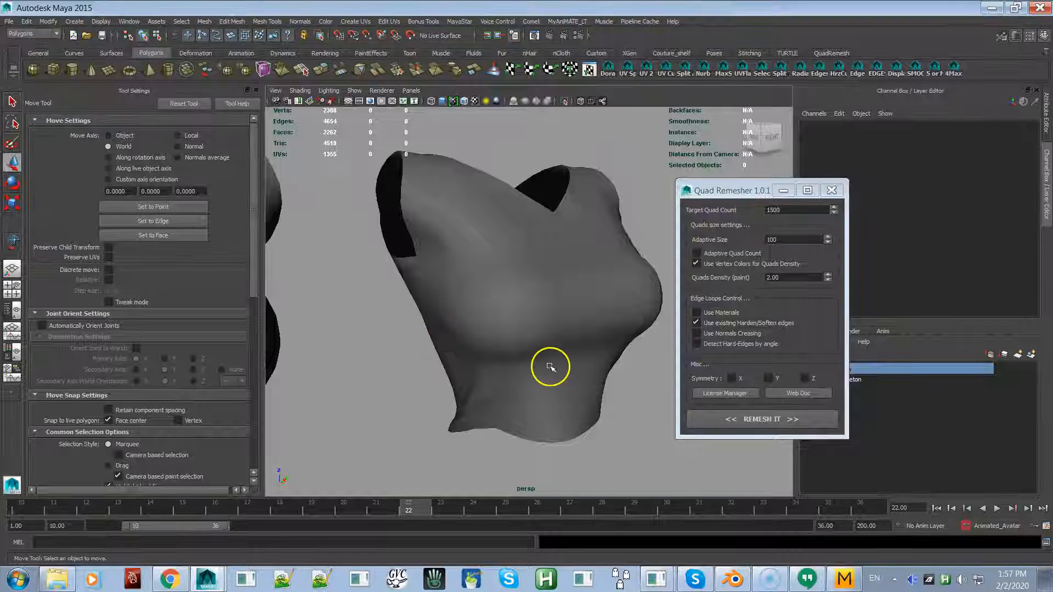
pyautogui.keyDown('alt'); pyautogui.moveTo(557, 388); pyautogui.dragTo(443, 351); pyautogui.keyUp('alt')
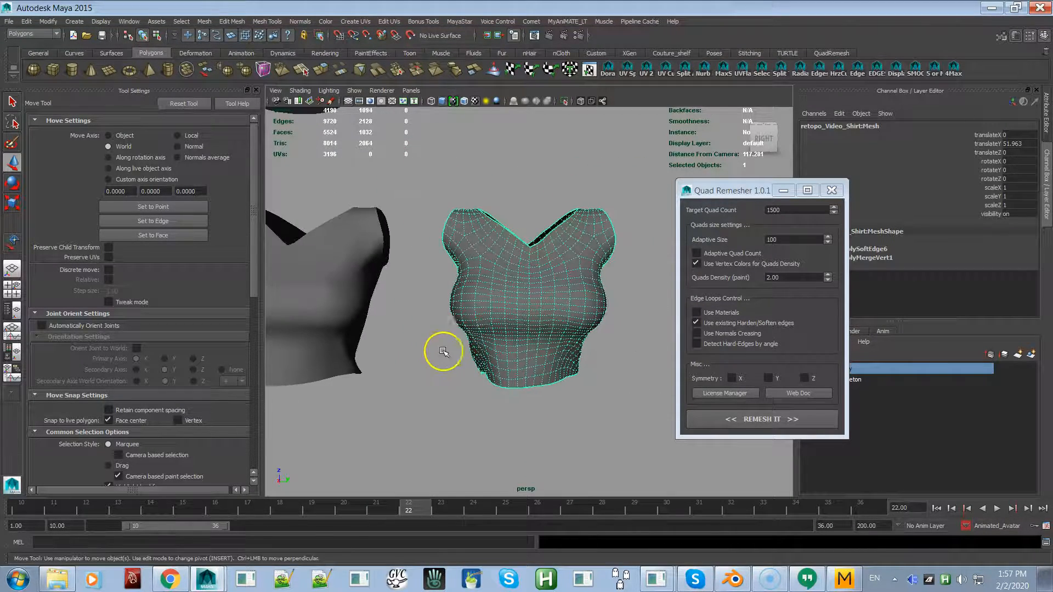
pyautogui.click(355, 314)
pyautogui.click(487, 309)
pyautogui.keyDown('alt'); pyautogui.moveTo(521, 338); pyautogui.dragTo(414, 331); pyautogui.keyUp('alt')
pyautogui.keyDown('alt'); pyautogui.moveTo(515, 285); pyautogui.dragTo(512, 310); pyautogui.keyUp('alt')
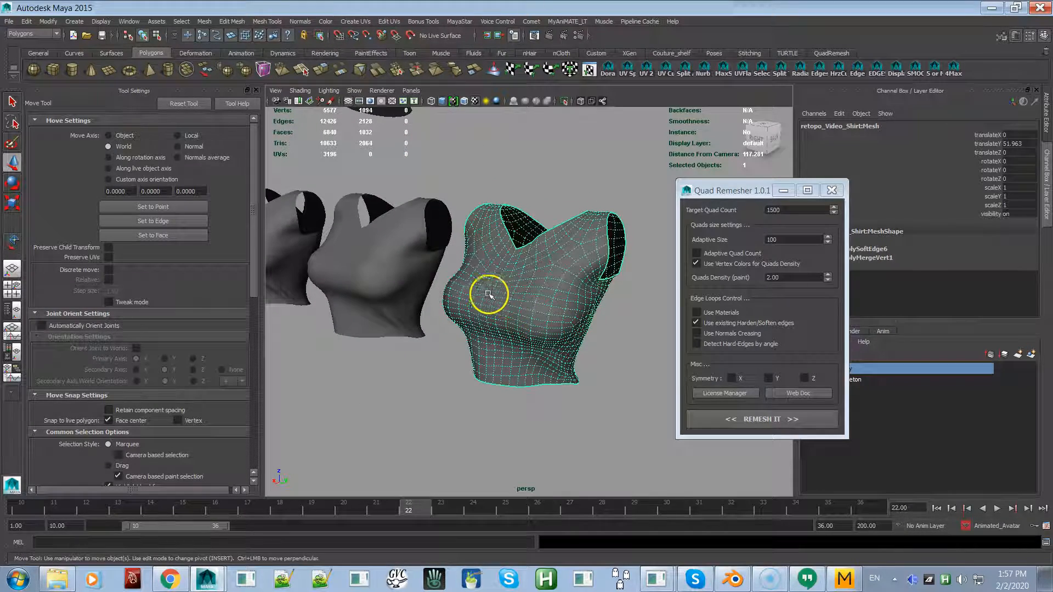
# Step: Examine the retopo shirt's edge flow up close against the neighbouring shirt, and switch back to SketchRetopo
pyautogui.keyDown('alt'); pyautogui.moveTo(510, 348); pyautogui.dragTo(518, 353); pyautogui.keyUp('alt')
pyautogui.keyDown('alt'); pyautogui.moveTo(519, 353); pyautogui.dragTo(583, 409, button='right'); pyautogui.keyUp('alt')
pyautogui.keyDown('alt'); pyautogui.moveTo(531, 360); pyautogui.dragTo(553, 389); pyautogui.keyUp('alt')
pyautogui.keyDown('alt'); pyautogui.moveTo(553, 389); pyautogui.dragTo(470, 310, button='right'); pyautogui.keyUp('alt')
pyautogui.click(348, 311)
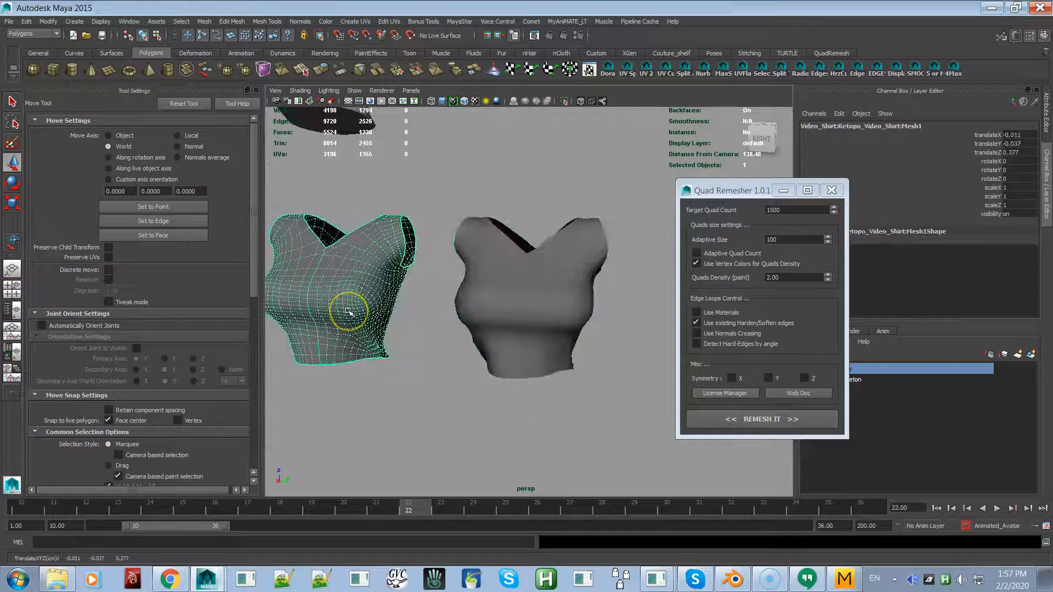
pyautogui.click(507, 315)
pyautogui.moveTo(640, 334)
pyautogui.keyDown('alt'); pyautogui.mouseDown(button='right')
pyautogui.moveTo(695, 381)
pyautogui.moveTo(736, 371)
pyautogui.mouseUp(button='right'); pyautogui.keyUp('alt')
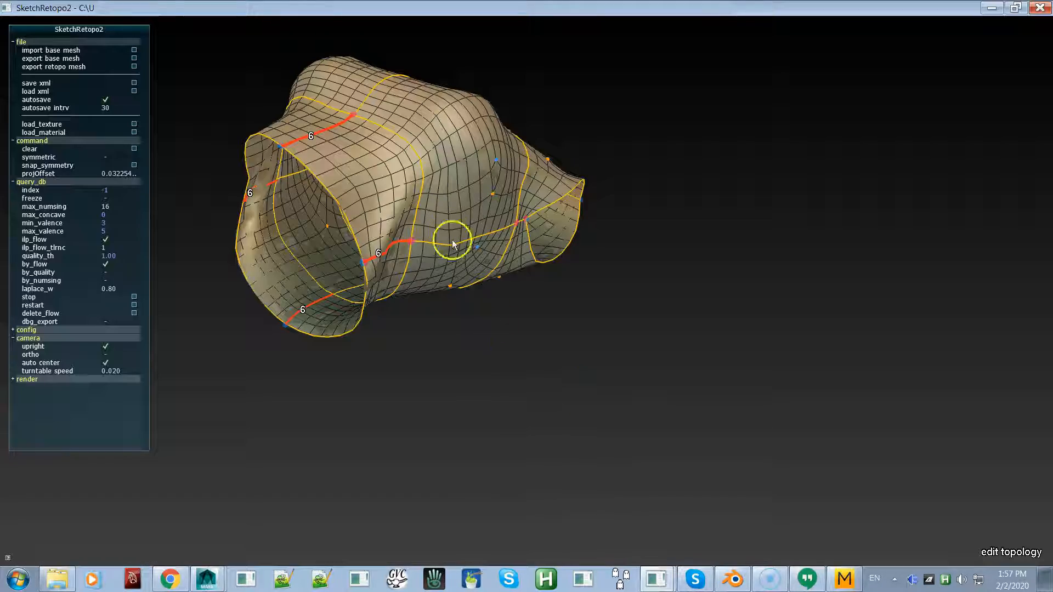
# Step: Inspect the shirt's hem and front patches, and turn off the upright camera option
pyautogui.keyDown('alt'); pyautogui.moveTo(547, 357); pyautogui.dragTo(703, 386); pyautogui.keyUp('alt')
pyautogui.keyDown('alt'); pyautogui.moveTo(676, 330); pyautogui.dragTo(812, 372); pyautogui.keyUp('alt')
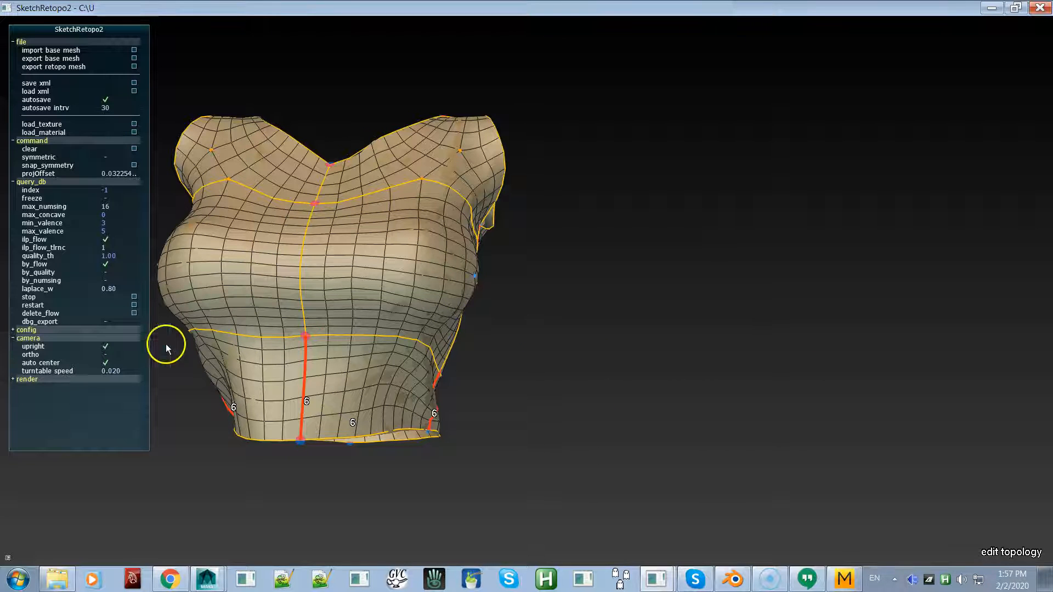
pyautogui.click(107, 346)
pyautogui.keyDown('alt'); pyautogui.moveTo(520, 367); pyautogui.dragTo(499, 396); pyautogui.keyUp('alt')
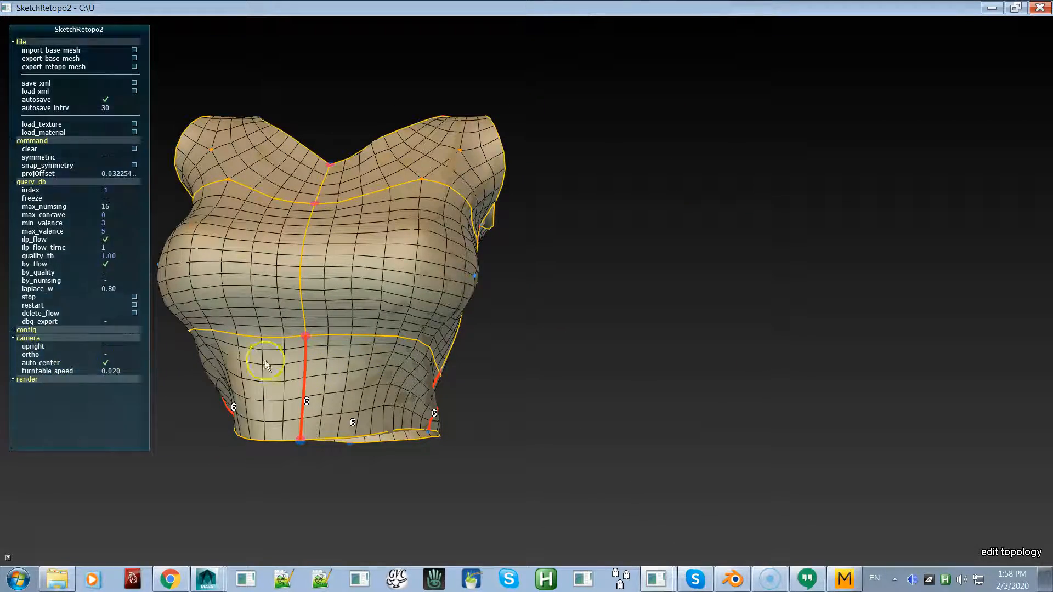
pyautogui.keyDown('alt'); pyautogui.moveTo(534, 384); pyautogui.dragTo(673, 371); pyautogui.keyUp('alt')
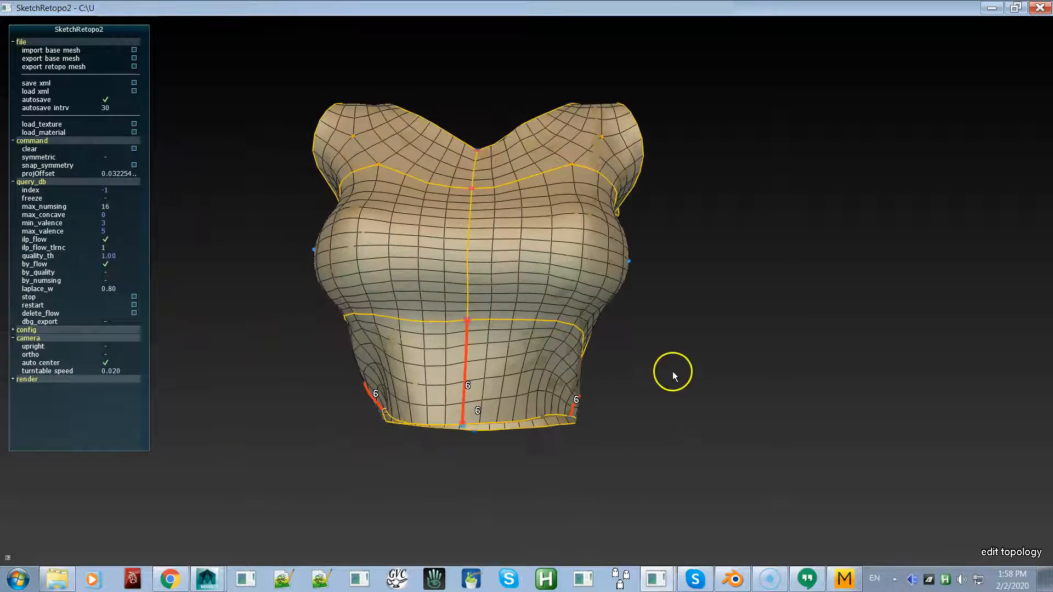
# Step: Switch to Maya and compare the back wireframes of the retopo shirt and the neighbouring shirt
pyautogui.hotkey('alt', 'Tab')
pyautogui.keyDown('alt'); pyautogui.moveTo(571, 383); pyautogui.dragTo(342, 371); pyautogui.keyUp('alt')
pyautogui.keyDown('alt'); pyautogui.moveTo(463, 390); pyautogui.dragTo(401, 284, button='right'); pyautogui.keyUp('alt')
pyautogui.keyDown('alt'); pyautogui.moveTo(488, 331); pyautogui.dragTo(369, 343, button='middle'); pyautogui.keyUp('alt')
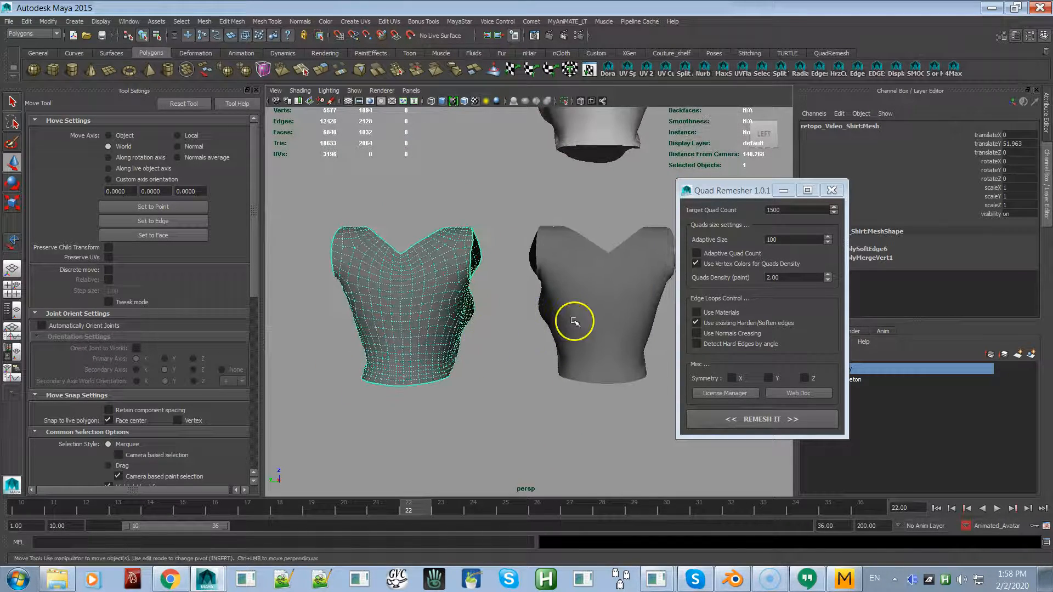
pyautogui.hotkey('alt', 'Tab')
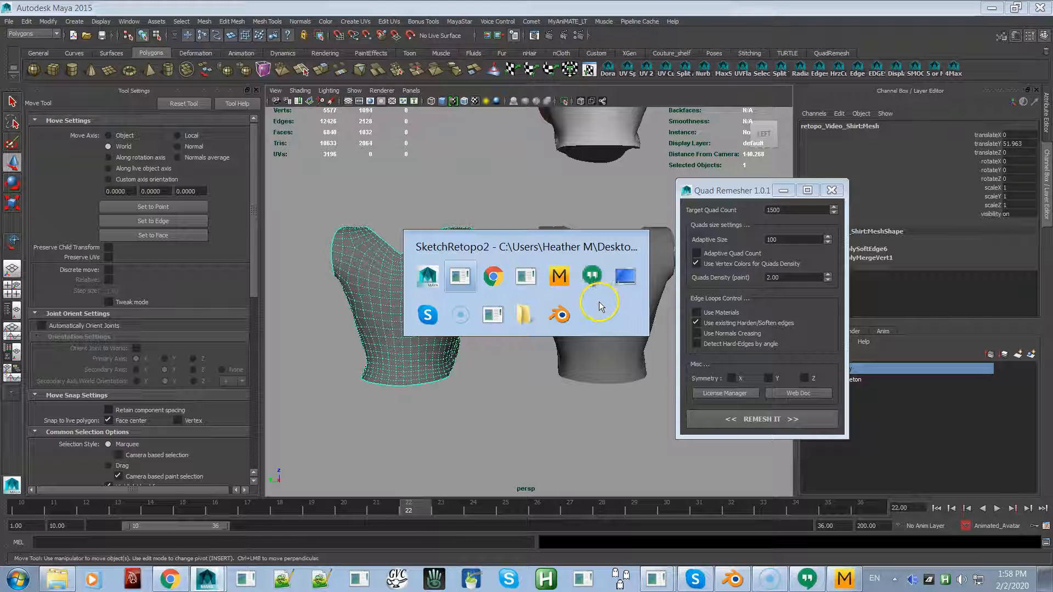
pyautogui.press('Tab')
pyautogui.hotkey('shift', 'Tab')
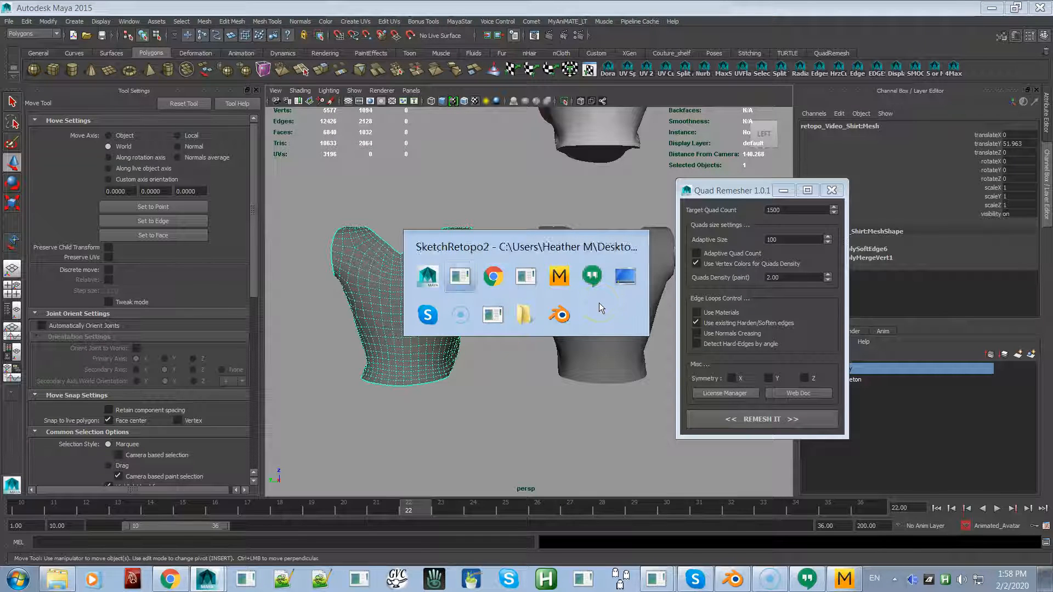
pyautogui.press('Escape')
pyautogui.click(598, 306)
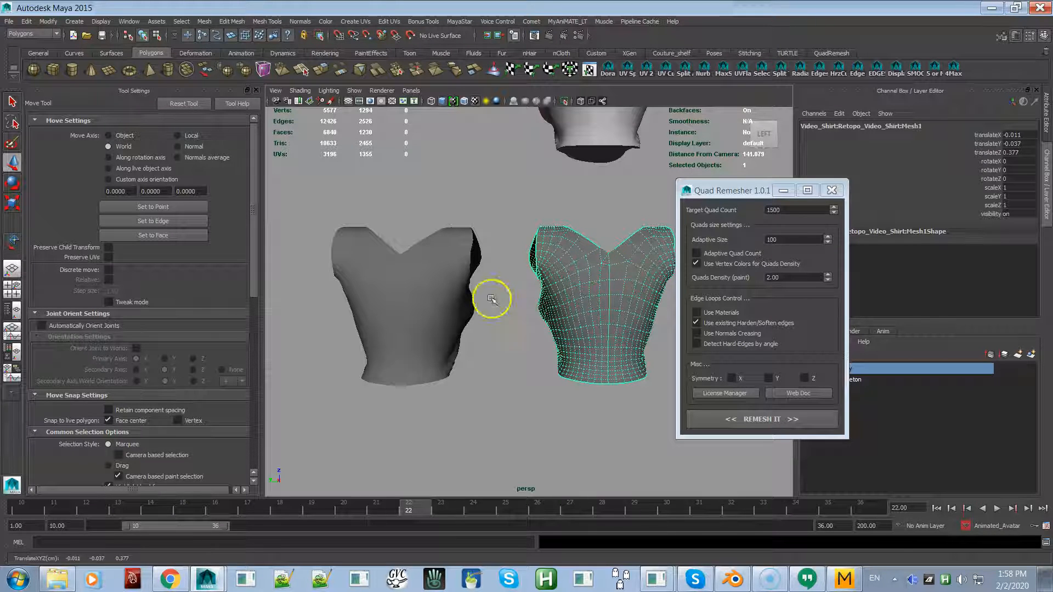
# Step: Compare both shirts' topology from the back and sides by selecting each in turn, and return to SketchRetopo
pyautogui.click(420, 323)
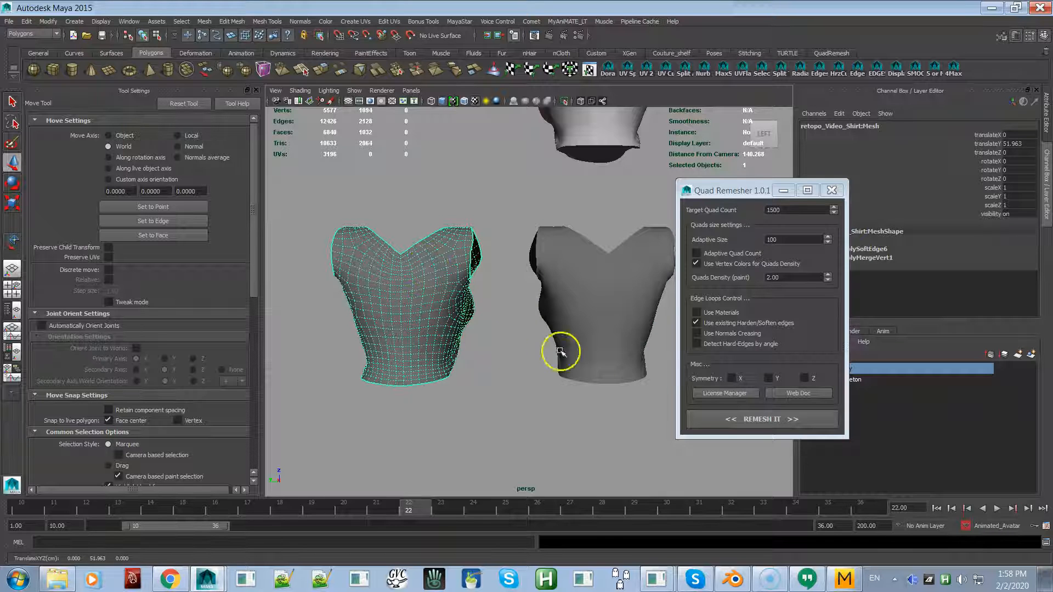
pyautogui.click(609, 357)
pyautogui.keyDown('alt'); pyautogui.moveTo(540, 372); pyautogui.dragTo(573, 368); pyautogui.keyUp('alt')
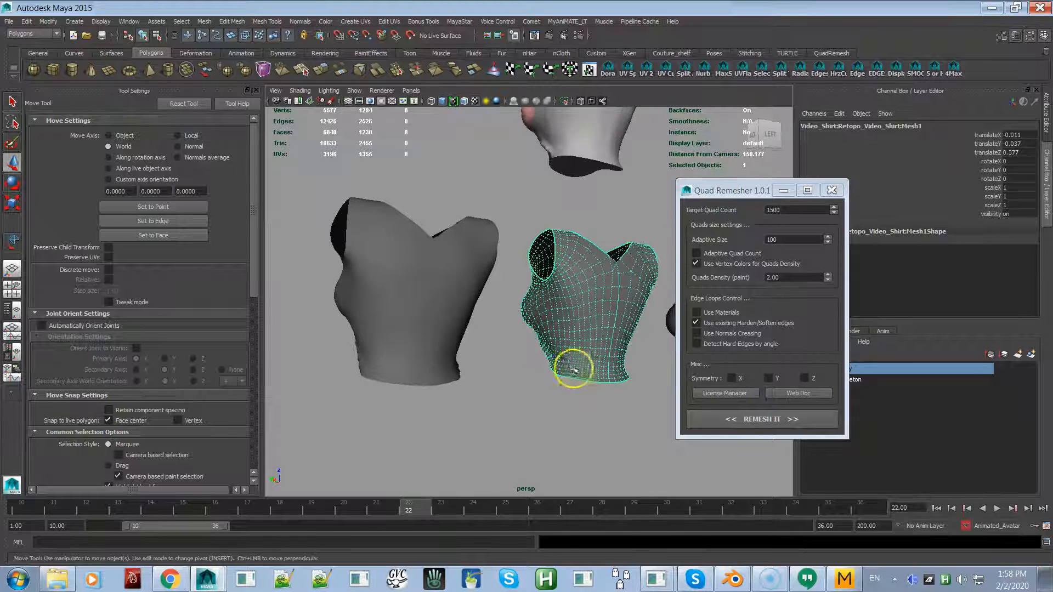
pyautogui.click(423, 345)
pyautogui.keyDown('alt'); pyautogui.moveTo(423, 345); pyautogui.dragTo(571, 400); pyautogui.keyUp('alt')
pyautogui.moveTo(571, 400)
pyautogui.keyDown('alt'); pyautogui.mouseDown(button='right')
pyautogui.moveTo(505, 381)
pyautogui.moveTo(558, 389)
pyautogui.mouseUp(button='right'); pyautogui.keyUp('alt')
pyautogui.keyDown('alt'); pyautogui.moveTo(558, 388); pyautogui.dragTo(446, 353, button='middle'); pyautogui.keyUp('alt')
pyautogui.keyDown('alt'); pyautogui.moveTo(489, 373); pyautogui.dragTo(512, 364); pyautogui.keyUp('alt')
pyautogui.keyDown('alt'); pyautogui.moveTo(512, 364); pyautogui.dragTo(608, 417, button='right'); pyautogui.keyUp('alt')
pyautogui.moveTo(608, 417)
pyautogui.keyDown('alt'); pyautogui.mouseDown()
pyautogui.moveTo(514, 405)
pyautogui.moveTo(568, 404)
pyautogui.mouseUp(); pyautogui.keyUp('alt')
pyautogui.hotkey('alt', 'Tab')
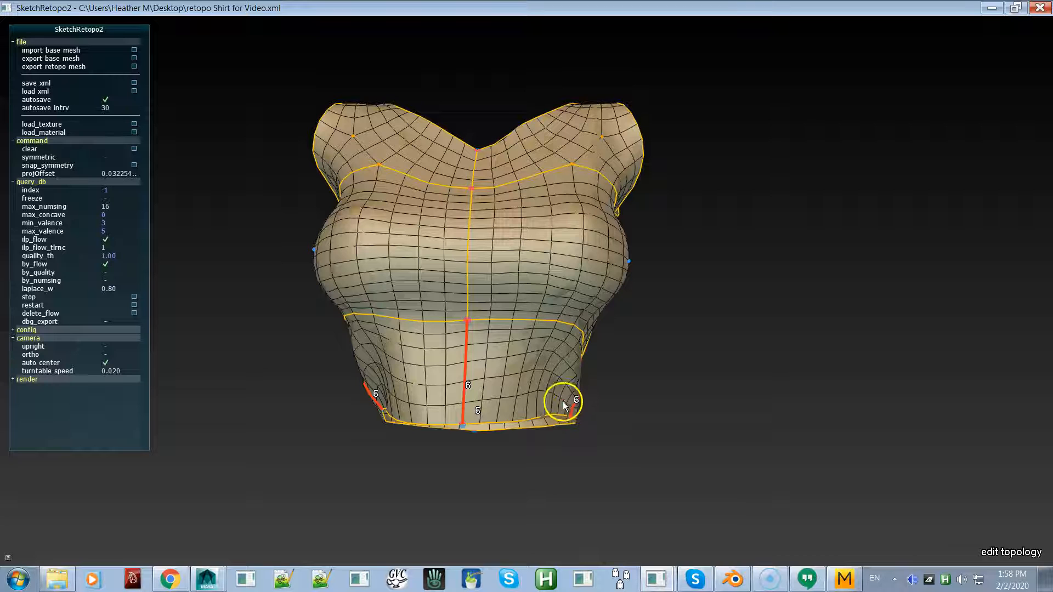
# Step: Set the subdivision count of the linked vertical waist edges to 10
pyautogui.press('Up')
pyautogui.press('Up')
pyautogui.press('Up')
pyautogui.press('Up')
pyautogui.keyDown('alt'); pyautogui.moveTo(584, 420); pyautogui.dragTo(272, 382); pyautogui.keyUp('alt')
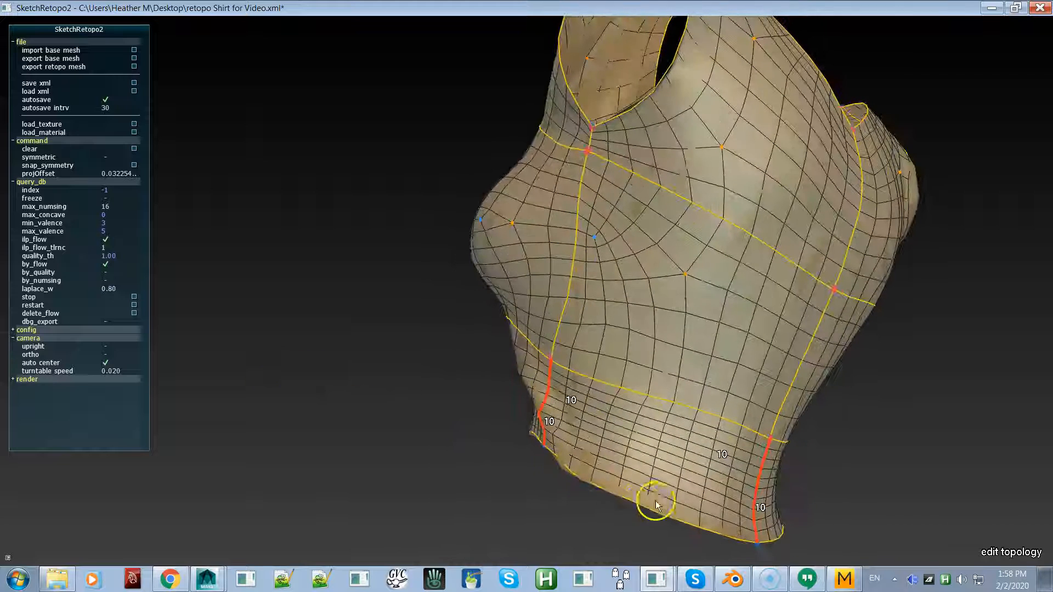
# Step: Set the subdivision count of the centre-back waist edge alone to 6, and check the waist patches around the shirt
pyautogui.click(752, 501)
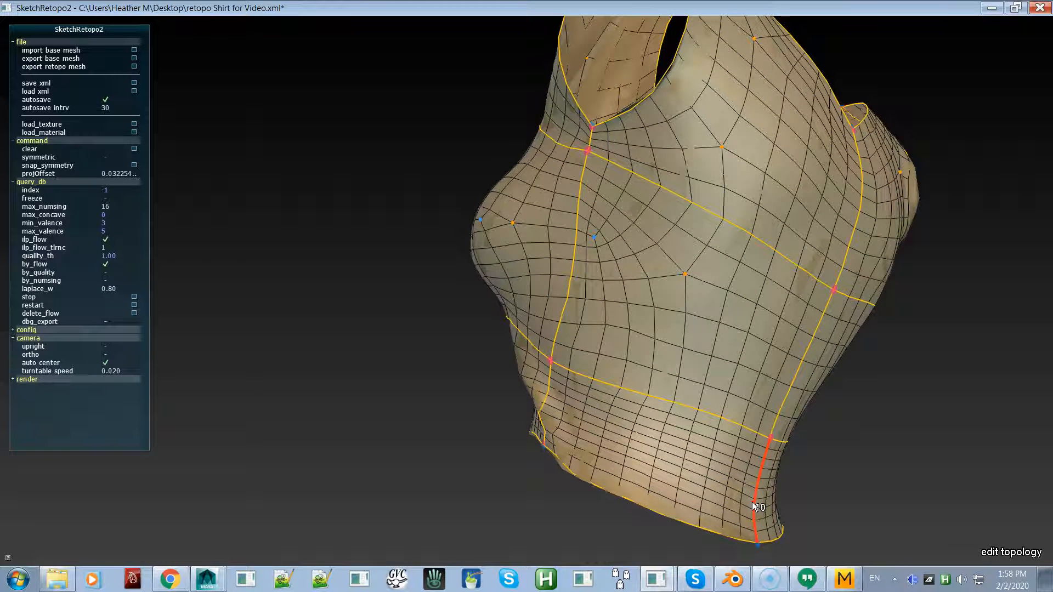
pyautogui.press('Down')
pyautogui.press('Down')
pyautogui.press('Down')
pyautogui.press('Down')
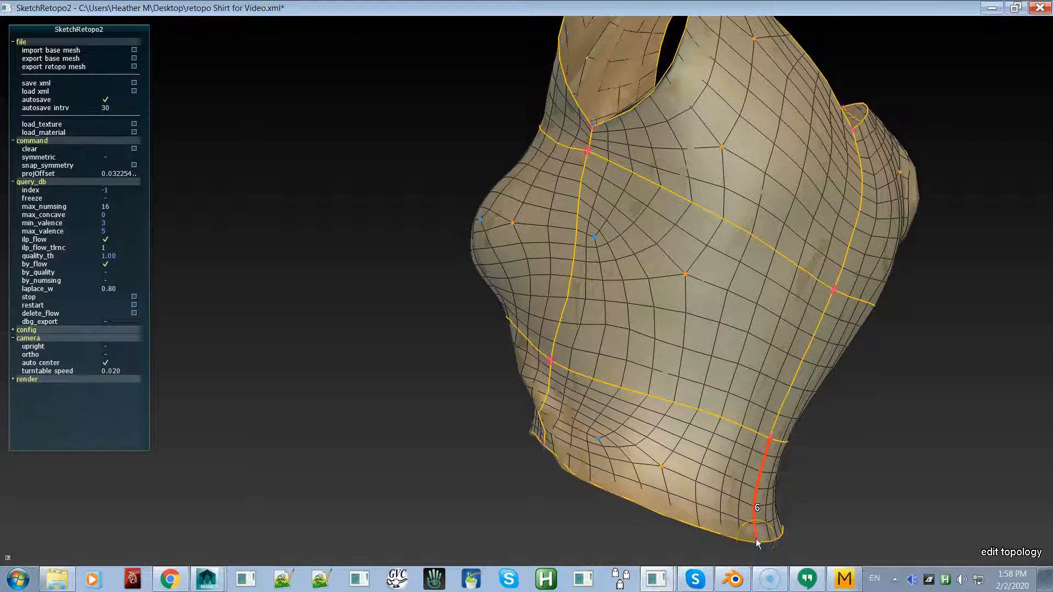
pyautogui.keyDown('alt'); pyautogui.moveTo(607, 482); pyautogui.dragTo(765, 511); pyautogui.keyUp('alt')
pyautogui.keyDown('alt'); pyautogui.moveTo(655, 500); pyautogui.dragTo(678, 498); pyautogui.keyUp('alt')
# Step: Shift the front waist patch's vertices in move vertex mode to even out the quads between centre line and side seam
pyautogui.press('v')
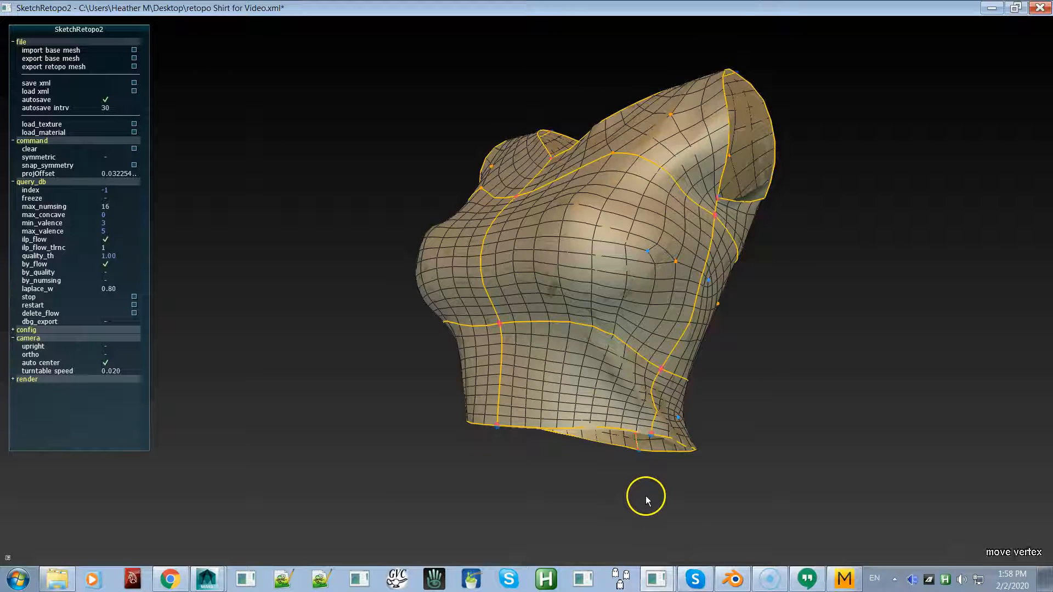
pyautogui.keyDown('alt'); pyautogui.moveTo(631, 401); pyautogui.dragTo(705, 462, button='right'); pyautogui.keyUp('alt')
pyautogui.moveTo(589, 382)
pyautogui.mouseDown()
pyautogui.moveTo(595, 363)
pyautogui.moveTo(609, 389)
pyautogui.moveTo(604, 419)
pyautogui.moveTo(656, 421)
pyautogui.mouseUp()
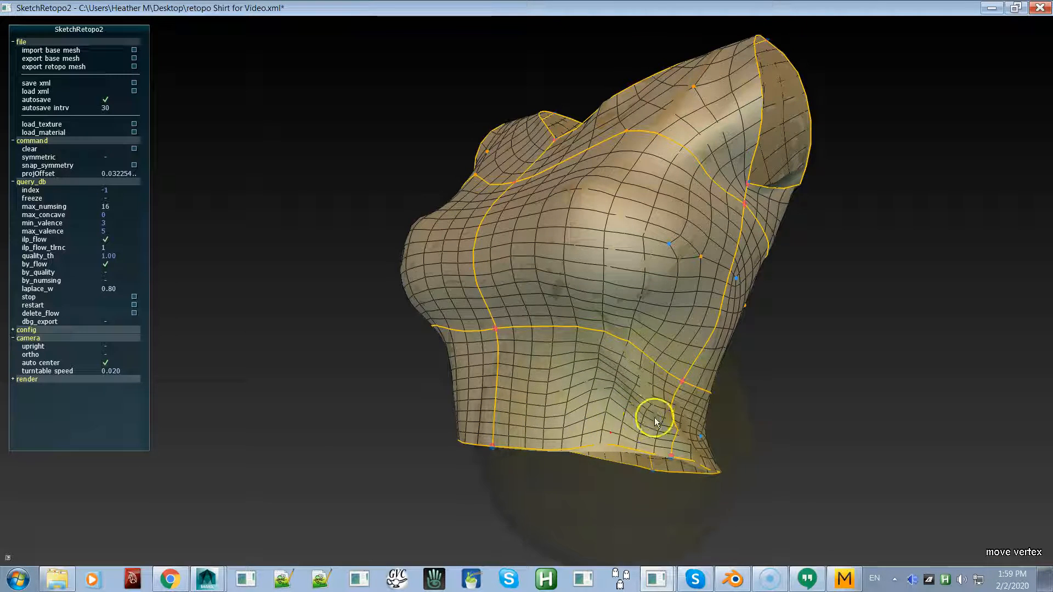
pyautogui.moveTo(581, 399)
pyautogui.mouseDown()
pyautogui.moveTo(589, 382)
pyautogui.moveTo(595, 404)
pyautogui.moveTo(581, 412)
pyautogui.moveTo(588, 397)
pyautogui.moveTo(601, 447)
pyautogui.mouseUp()
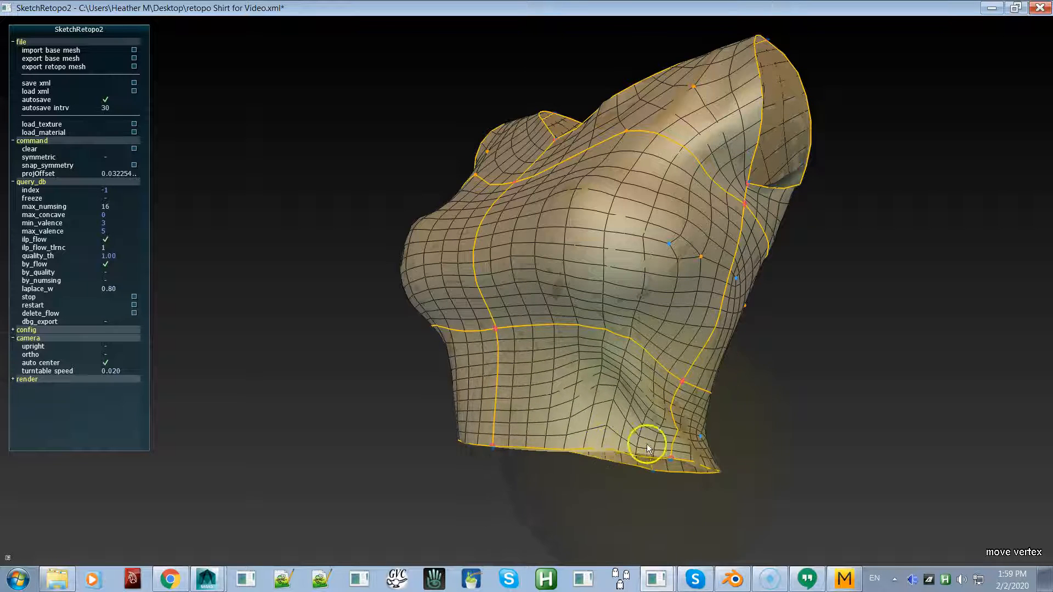
# Step: Adjust the mesh vertices on both sides of the waist's side seam and along the nearby front hem
pyautogui.moveTo(646, 432); pyautogui.dragTo(730, 361, button='right')
pyautogui.moveTo(726, 404); pyautogui.dragTo(716, 422)
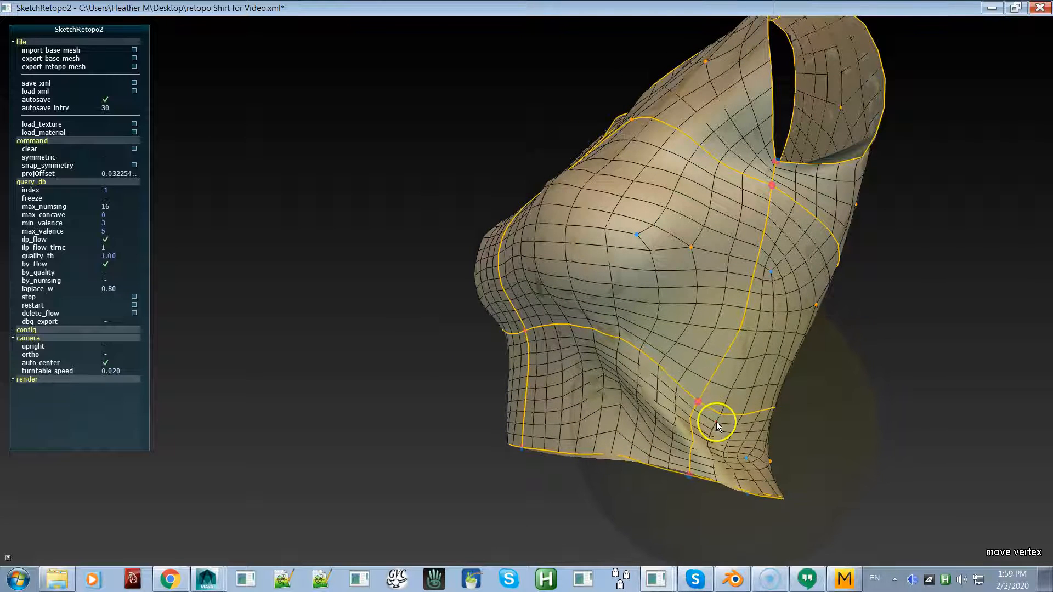
pyautogui.moveTo(547, 402)
pyautogui.mouseDown()
pyautogui.moveTo(598, 336)
pyautogui.moveTo(600, 400)
pyautogui.moveTo(614, 400)
pyautogui.moveTo(612, 424)
pyautogui.moveTo(634, 420)
pyautogui.moveTo(630, 404)
pyautogui.moveTo(623, 419)
pyautogui.moveTo(669, 430)
pyautogui.mouseUp()
pyautogui.moveTo(731, 454); pyautogui.dragTo(734, 454)
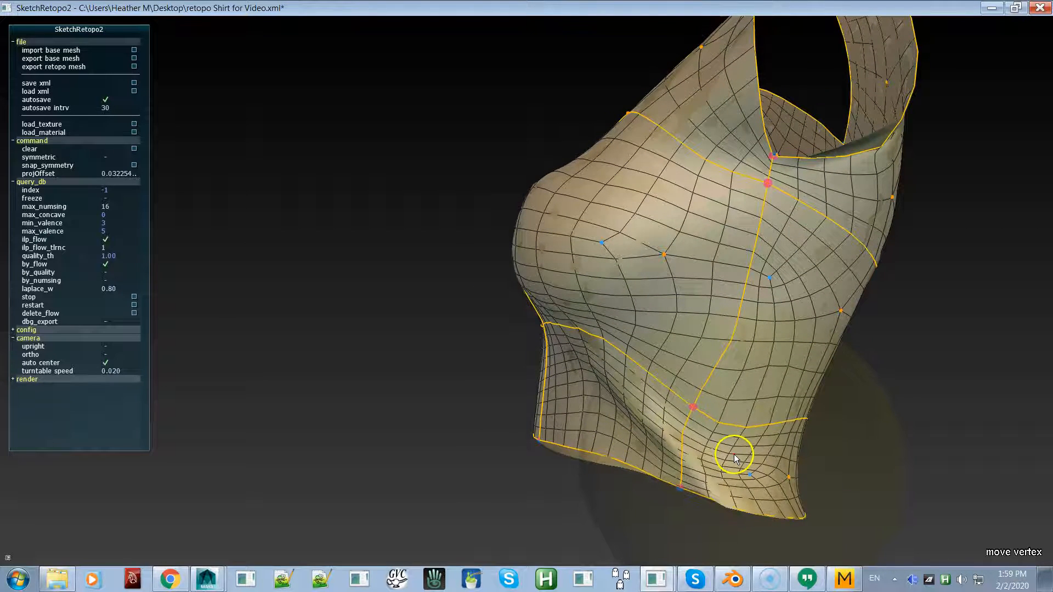
pyautogui.keyDown('alt'); pyautogui.moveTo(666, 437); pyautogui.dragTo(739, 454); pyautogui.keyUp('alt')
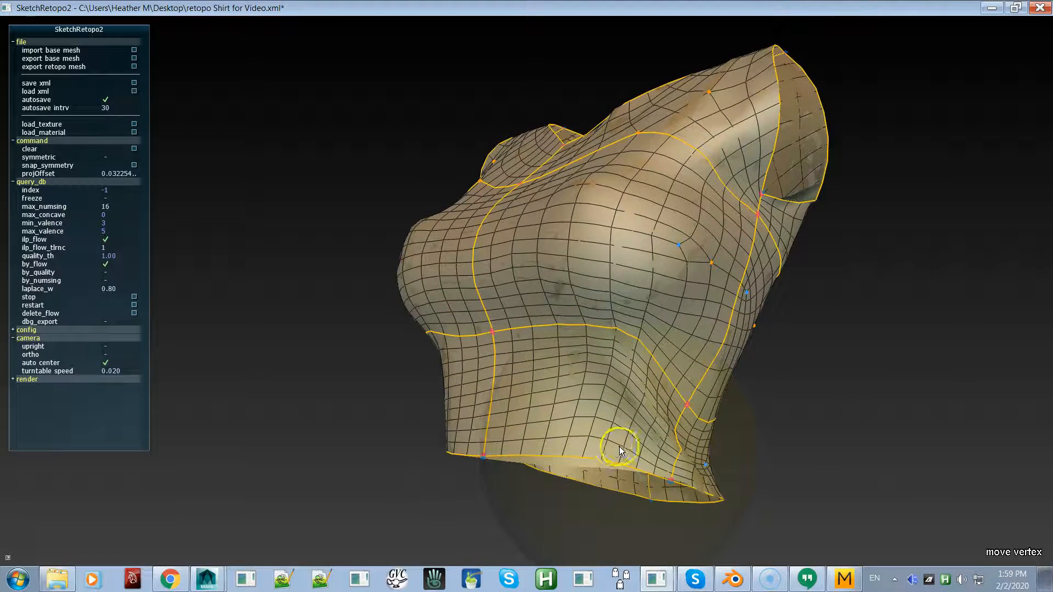
pyautogui.moveTo(597, 454)
pyautogui.mouseDown()
pyautogui.moveTo(589, 495)
pyautogui.moveTo(623, 483)
pyautogui.mouseUp()
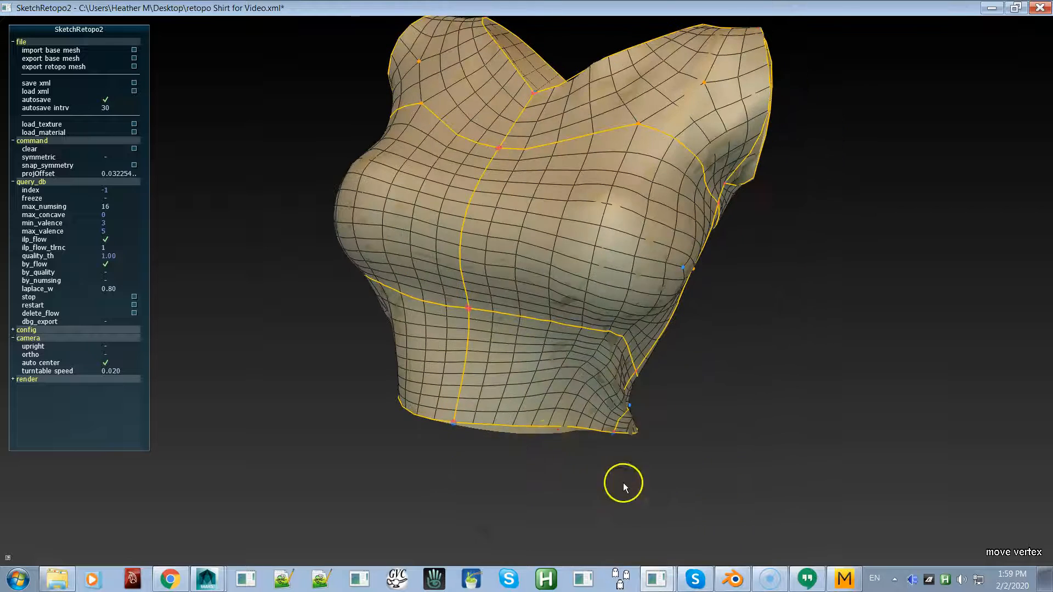
# Step: Reposition the front hem vertices and those along the side waist fold, including the patch border just above it
pyautogui.moveTo(499, 421)
pyautogui.mouseDown()
pyautogui.moveTo(540, 430)
pyautogui.moveTo(446, 402)
pyautogui.moveTo(495, 458)
pyautogui.mouseUp()
pyautogui.keyDown('alt'); pyautogui.moveTo(479, 404); pyautogui.dragTo(348, 348); pyautogui.keyUp('alt')
pyautogui.moveTo(390, 403)
pyautogui.keyDown('alt'); pyautogui.mouseDown()
pyautogui.moveTo(483, 423)
pyautogui.moveTo(459, 416)
pyautogui.moveTo(623, 353)
pyautogui.moveTo(613, 386)
pyautogui.mouseUp(); pyautogui.keyUp('alt')
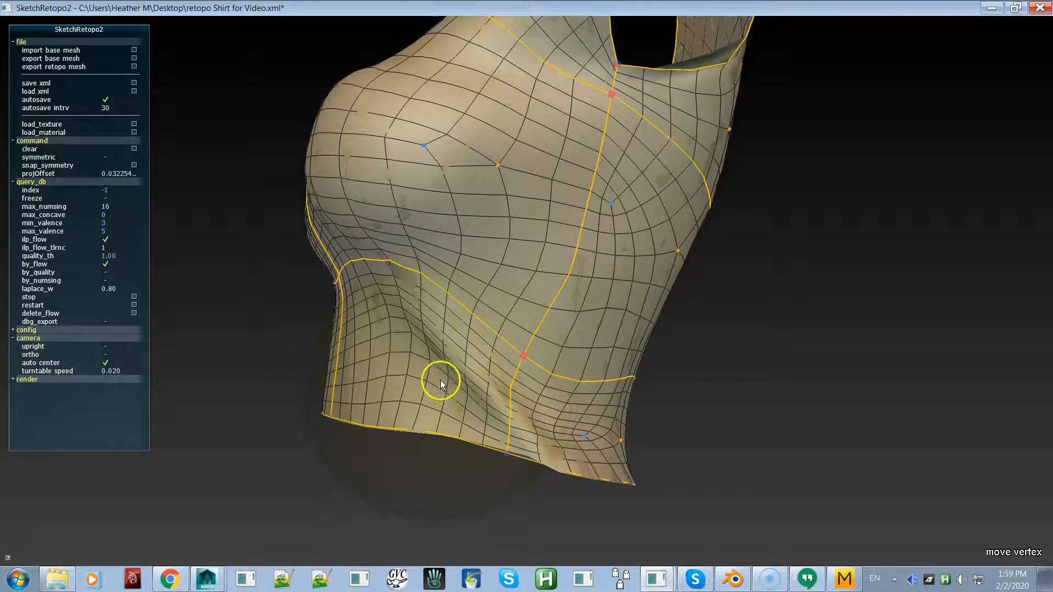
pyautogui.moveTo(439, 371); pyautogui.dragTo(442, 364)
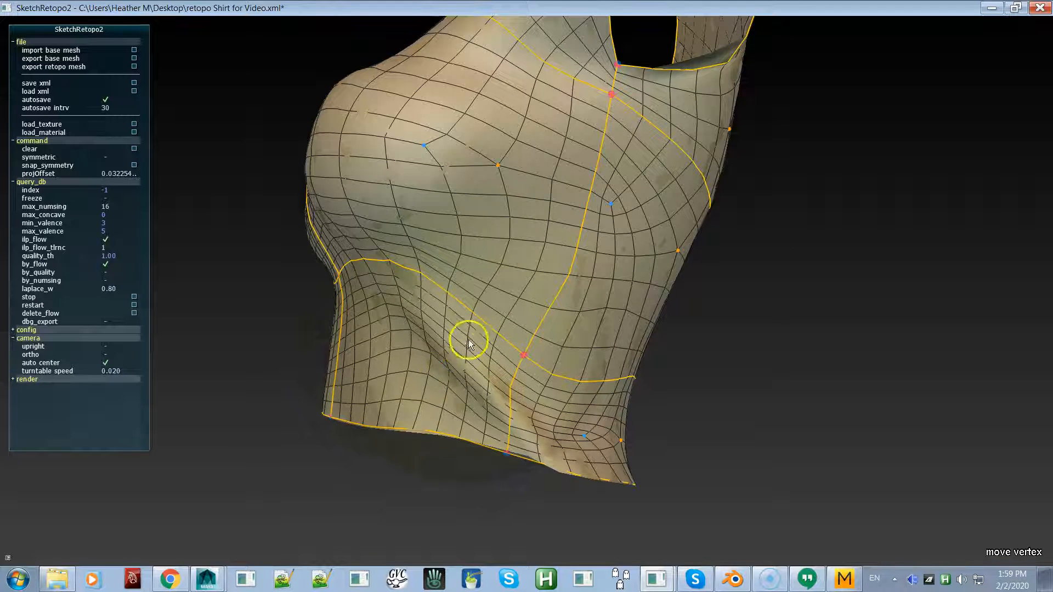
pyautogui.moveTo(482, 315)
pyautogui.mouseDown()
pyautogui.moveTo(476, 333)
pyautogui.moveTo(485, 327)
pyautogui.mouseUp()
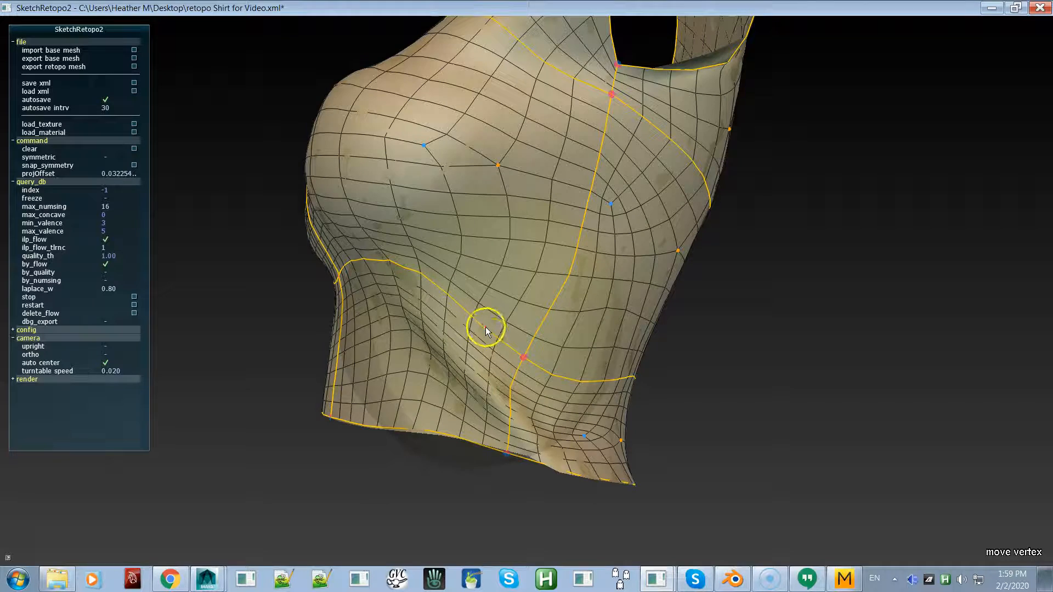
pyautogui.moveTo(446, 396); pyautogui.dragTo(449, 390)
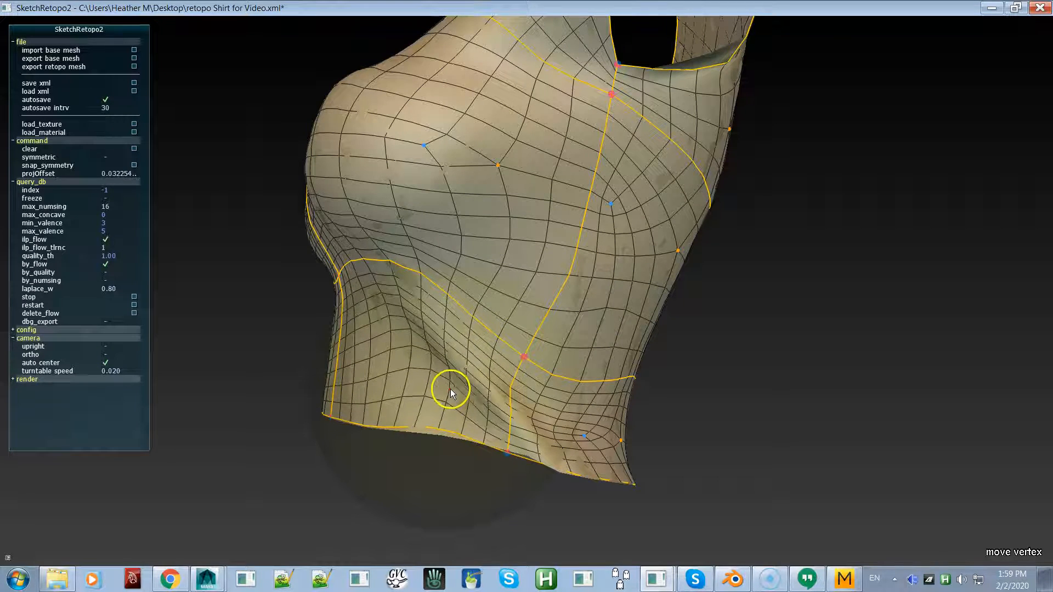
# Step: Even out the vertices across the side seam and around the irregular vertices of the adjoining back waist patch
pyautogui.moveTo(443, 390); pyautogui.dragTo(381, 369, button='right')
pyautogui.moveTo(381, 333)
pyautogui.mouseDown()
pyautogui.moveTo(380, 301)
pyautogui.moveTo(426, 322)
pyautogui.moveTo(392, 357)
pyautogui.moveTo(314, 371)
pyautogui.moveTo(402, 383)
pyautogui.mouseUp()
pyautogui.moveTo(502, 395)
pyautogui.mouseDown()
pyautogui.moveTo(457, 402)
pyautogui.moveTo(482, 407)
pyautogui.mouseUp()
pyautogui.moveTo(541, 383)
pyautogui.mouseDown()
pyautogui.moveTo(572, 437)
pyautogui.moveTo(551, 462)
pyautogui.moveTo(583, 433)
pyautogui.moveTo(542, 426)
pyautogui.moveTo(566, 445)
pyautogui.mouseUp()
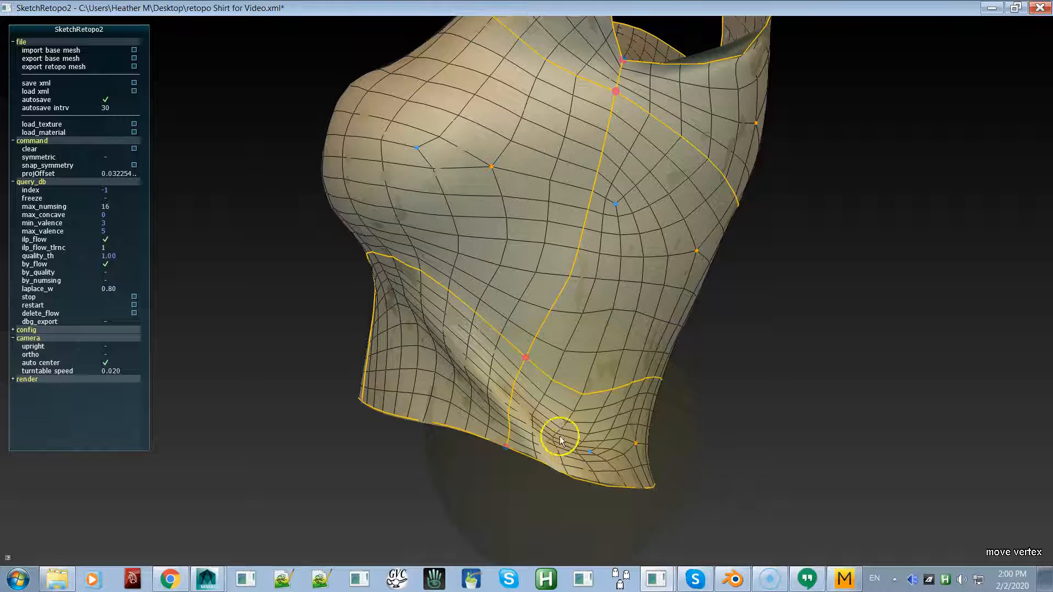
pyautogui.moveTo(553, 437)
pyautogui.mouseDown()
pyautogui.moveTo(534, 436)
pyautogui.moveTo(549, 451)
pyautogui.mouseUp()
# Step: Reposition the front waist patch's vertices on the shirt's opposite side, including those along its side seam
pyautogui.moveTo(501, 422)
pyautogui.keyDown('alt'); pyautogui.mouseDown()
pyautogui.moveTo(527, 431)
pyautogui.moveTo(485, 403)
pyautogui.mouseUp(); pyautogui.keyUp('alt')
pyautogui.keyDown('alt'); pyautogui.moveTo(406, 363); pyautogui.dragTo(488, 387); pyautogui.keyUp('alt')
pyautogui.moveTo(340, 368)
pyautogui.keyDown('alt'); pyautogui.mouseDown()
pyautogui.moveTo(571, 383)
pyautogui.moveTo(472, 359)
pyautogui.moveTo(462, 348)
pyautogui.moveTo(466, 318)
pyautogui.moveTo(542, 329)
pyautogui.moveTo(547, 314)
pyautogui.moveTo(518, 348)
pyautogui.moveTo(495, 328)
pyautogui.moveTo(520, 325)
pyautogui.moveTo(571, 353)
pyautogui.moveTo(595, 333)
pyautogui.moveTo(536, 331)
pyautogui.moveTo(502, 314)
pyautogui.moveTo(485, 360)
pyautogui.moveTo(602, 359)
pyautogui.moveTo(390, 357)
pyautogui.mouseUp(); pyautogui.keyUp('alt')
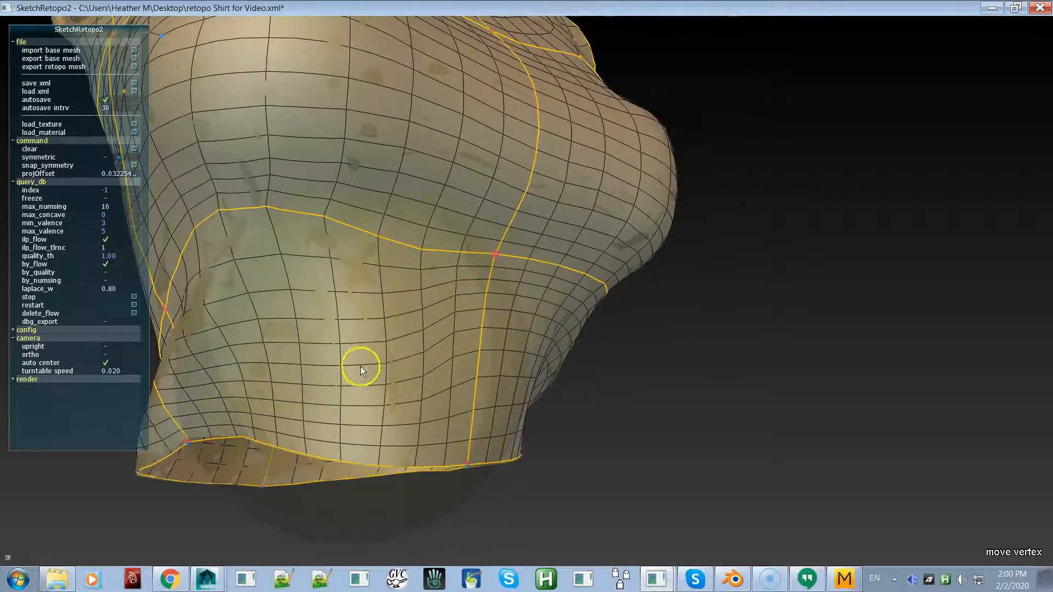
pyautogui.moveTo(353, 318)
pyautogui.mouseDown()
pyautogui.moveTo(383, 447)
pyautogui.moveTo(387, 347)
pyautogui.moveTo(400, 456)
pyautogui.moveTo(338, 325)
pyautogui.moveTo(293, 288)
pyautogui.moveTo(301, 326)
pyautogui.moveTo(360, 376)
pyautogui.moveTo(315, 377)
pyautogui.moveTo(333, 362)
pyautogui.moveTo(370, 386)
pyautogui.moveTo(337, 403)
pyautogui.moveTo(336, 369)
pyautogui.moveTo(341, 419)
pyautogui.moveTo(329, 395)
pyautogui.moveTo(369, 357)
pyautogui.moveTo(363, 343)
pyautogui.moveTo(379, 326)
pyautogui.moveTo(381, 344)
pyautogui.moveTo(380, 317)
pyautogui.moveTo(446, 319)
pyautogui.moveTo(357, 458)
pyautogui.moveTo(358, 475)
pyautogui.moveTo(373, 472)
pyautogui.moveTo(292, 489)
pyautogui.mouseUp()
pyautogui.moveTo(255, 505); pyautogui.dragTo(249, 499)
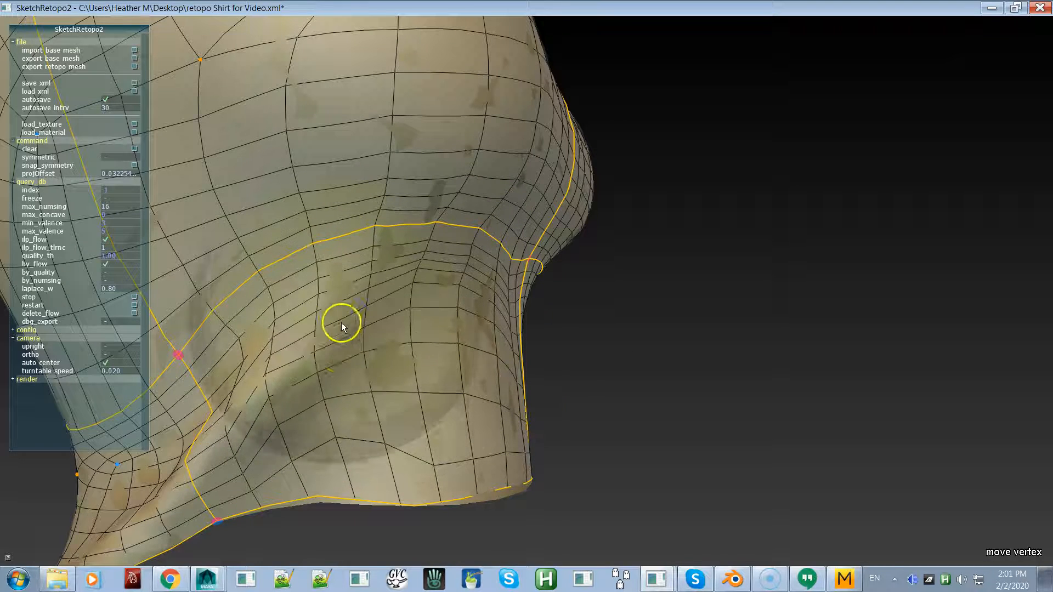
pyautogui.moveTo(275, 384)
pyautogui.keyDown('alt'); pyautogui.mouseDown()
pyautogui.moveTo(301, 380)
pyautogui.moveTo(277, 371)
pyautogui.moveTo(330, 332)
pyautogui.moveTo(334, 340)
pyautogui.moveTo(426, 337)
pyautogui.moveTo(451, 313)
pyautogui.moveTo(340, 437)
pyautogui.moveTo(335, 429)
pyautogui.moveTo(305, 493)
pyautogui.moveTo(261, 435)
pyautogui.moveTo(235, 420)
pyautogui.moveTo(239, 453)
pyautogui.moveTo(278, 426)
pyautogui.moveTo(235, 352)
pyautogui.moveTo(265, 437)
pyautogui.moveTo(282, 438)
pyautogui.moveTo(270, 427)
pyautogui.moveTo(271, 444)
pyautogui.moveTo(252, 446)
pyautogui.moveTo(336, 400)
pyautogui.moveTo(302, 400)
pyautogui.moveTo(279, 452)
pyautogui.mouseUp(); pyautogui.keyUp('alt')
pyautogui.moveTo(213, 402)
pyautogui.mouseDown()
pyautogui.moveTo(211, 390)
pyautogui.moveTo(199, 452)
pyautogui.mouseUp()
# Step: Reposition the back waist patch's vertices between its irregular vertices and the hem, beside the side fold
pyautogui.moveTo(269, 390)
pyautogui.keyDown('alt'); pyautogui.mouseDown()
pyautogui.moveTo(386, 348)
pyautogui.moveTo(374, 304)
pyautogui.mouseUp(); pyautogui.keyUp('alt')
pyautogui.keyDown('alt'); pyautogui.moveTo(374, 304); pyautogui.dragTo(311, 118, button='right'); pyautogui.keyUp('alt')
pyautogui.keyDown('alt'); pyautogui.moveTo(344, 277); pyautogui.dragTo(287, 296); pyautogui.keyUp('alt')
pyautogui.keyDown('alt'); pyautogui.moveTo(287, 296); pyautogui.dragTo(469, 228, button='right'); pyautogui.keyUp('alt')
pyautogui.keyDown('alt'); pyautogui.moveTo(470, 228); pyautogui.dragTo(251, 282); pyautogui.keyUp('alt')
pyautogui.keyDown('alt'); pyautogui.moveTo(285, 281); pyautogui.dragTo(420, 392, button='right'); pyautogui.keyUp('alt')
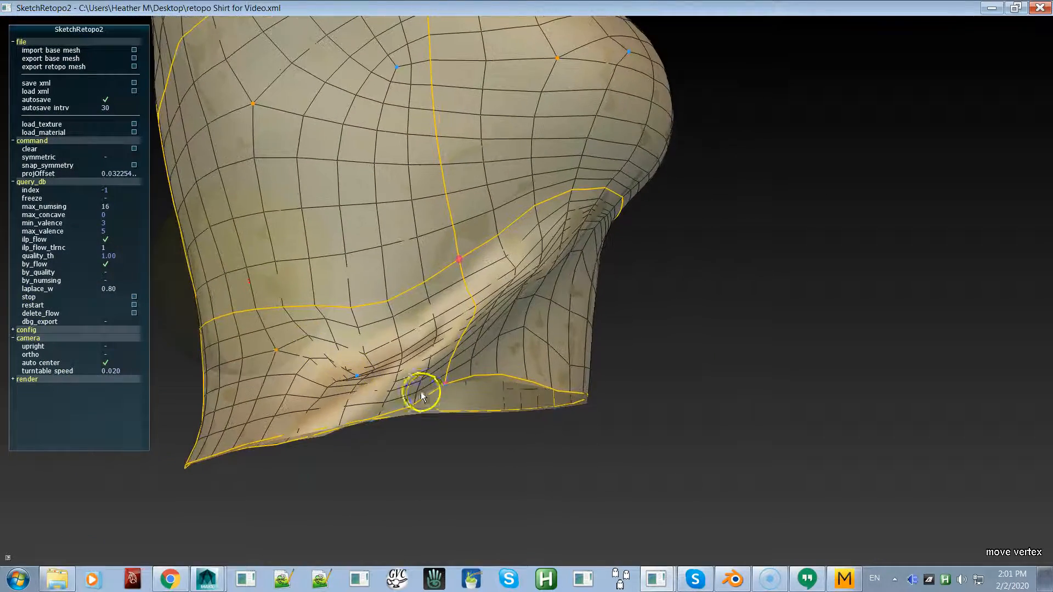
pyautogui.keyDown('alt'); pyautogui.moveTo(364, 321); pyautogui.dragTo(413, 404); pyautogui.keyUp('alt')
pyautogui.moveTo(287, 402)
pyautogui.mouseDown()
pyautogui.moveTo(285, 416)
pyautogui.moveTo(275, 386)
pyautogui.moveTo(321, 386)
pyautogui.moveTo(249, 420)
pyautogui.moveTo(230, 413)
pyautogui.mouseUp()
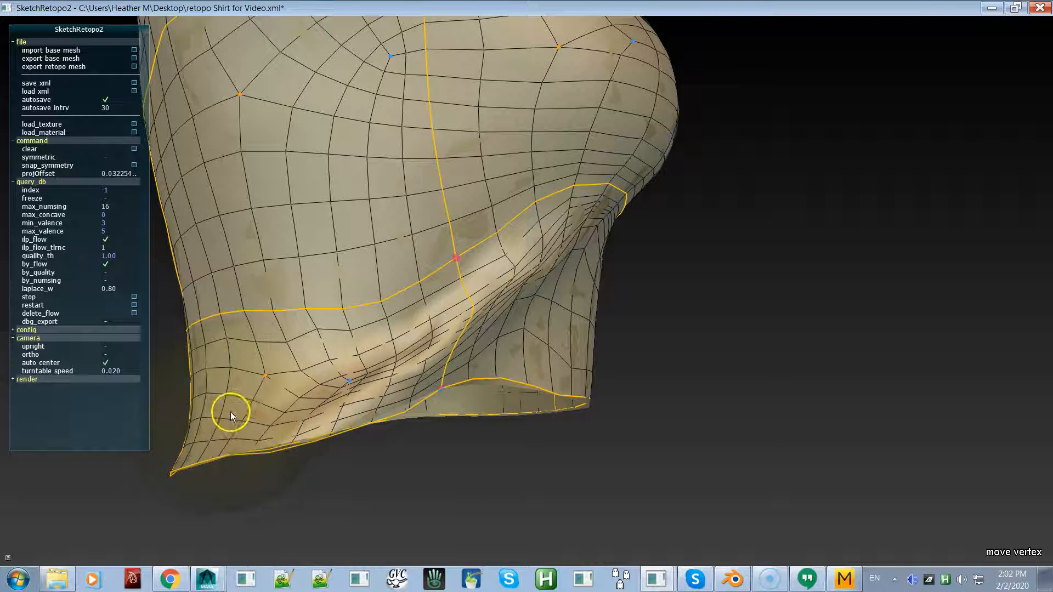
pyautogui.moveTo(354, 377)
pyautogui.keyDown('alt'); pyautogui.mouseDown()
pyautogui.moveTo(422, 344)
pyautogui.moveTo(442, 310)
pyautogui.moveTo(450, 321)
pyautogui.moveTo(496, 297)
pyautogui.moveTo(470, 272)
pyautogui.moveTo(522, 241)
pyautogui.moveTo(536, 268)
pyautogui.moveTo(541, 245)
pyautogui.moveTo(440, 327)
pyautogui.moveTo(465, 313)
pyautogui.moveTo(428, 379)
pyautogui.mouseUp(); pyautogui.keyUp('alt')
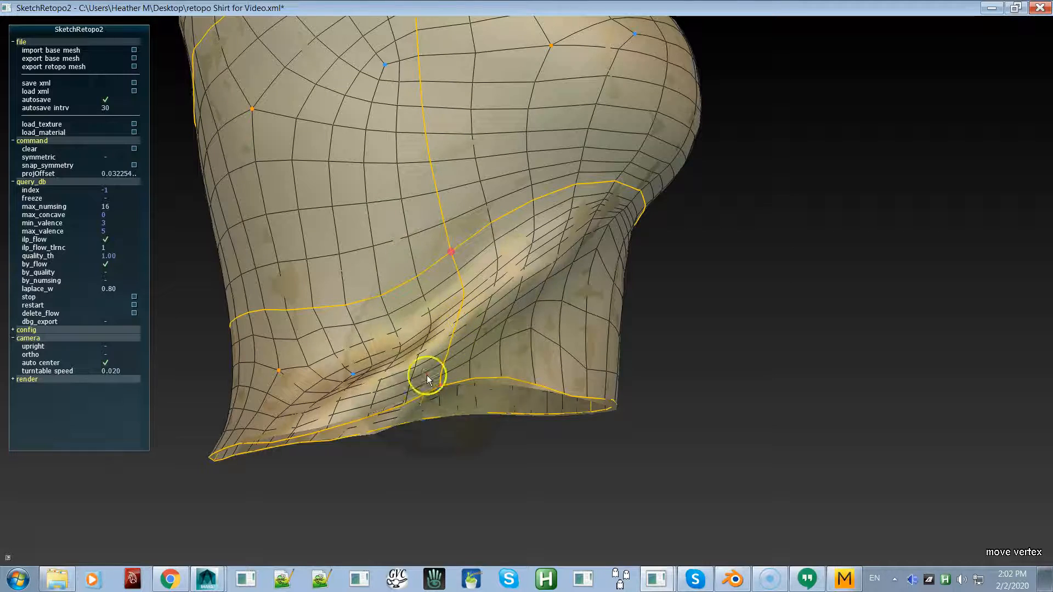
# Step: Even out the front waist patch's vertices from the underbust border down to the hem, close to the centre front seam
pyautogui.keyDown('alt'); pyautogui.moveTo(520, 329); pyautogui.dragTo(463, 339); pyautogui.keyUp('alt')
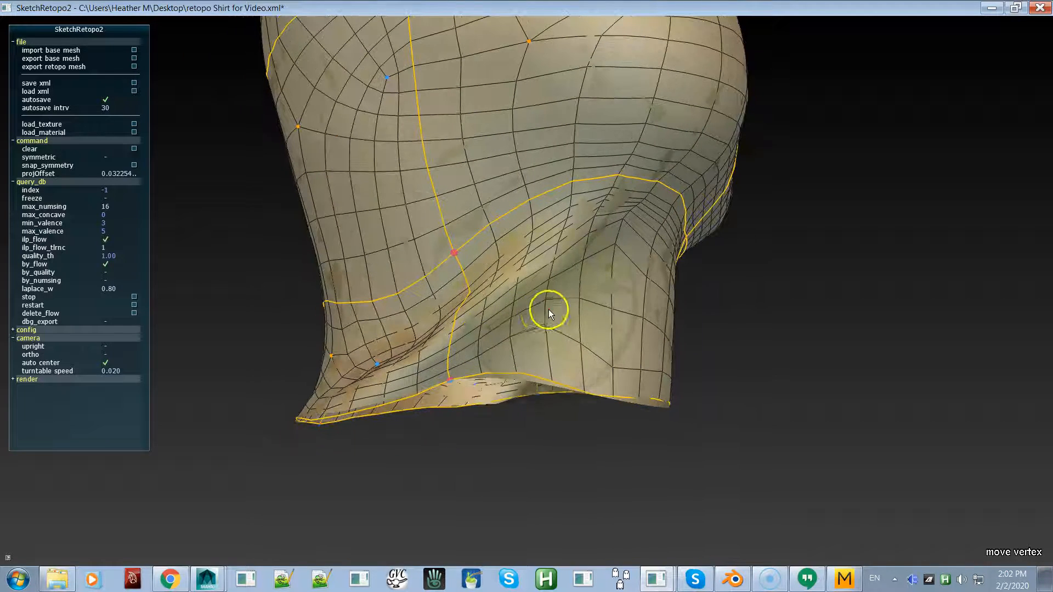
pyautogui.moveTo(559, 308)
pyautogui.keyDown('alt'); pyautogui.mouseDown()
pyautogui.moveTo(522, 313)
pyautogui.moveTo(625, 216)
pyautogui.moveTo(630, 235)
pyautogui.moveTo(656, 211)
pyautogui.moveTo(657, 190)
pyautogui.moveTo(670, 235)
pyautogui.moveTo(690, 190)
pyautogui.moveTo(684, 205)
pyautogui.moveTo(627, 212)
pyautogui.moveTo(629, 234)
pyautogui.moveTo(591, 281)
pyautogui.moveTo(572, 342)
pyautogui.moveTo(682, 353)
pyautogui.moveTo(694, 288)
pyautogui.moveTo(571, 311)
pyautogui.mouseUp(); pyautogui.keyUp('alt')
pyautogui.moveTo(715, 308)
pyautogui.mouseDown()
pyautogui.moveTo(663, 308)
pyautogui.moveTo(752, 271)
pyautogui.moveTo(716, 255)
pyautogui.moveTo(737, 205)
pyautogui.moveTo(740, 226)
pyautogui.moveTo(765, 234)
pyautogui.mouseUp()
pyautogui.keyDown('alt'); pyautogui.moveTo(765, 234); pyautogui.dragTo(623, 108, button='right'); pyautogui.keyUp('alt')
pyautogui.moveTo(753, 243)
pyautogui.mouseDown()
pyautogui.moveTo(670, 275)
pyautogui.moveTo(652, 303)
pyautogui.moveTo(665, 306)
pyautogui.moveTo(663, 348)
pyautogui.mouseUp()
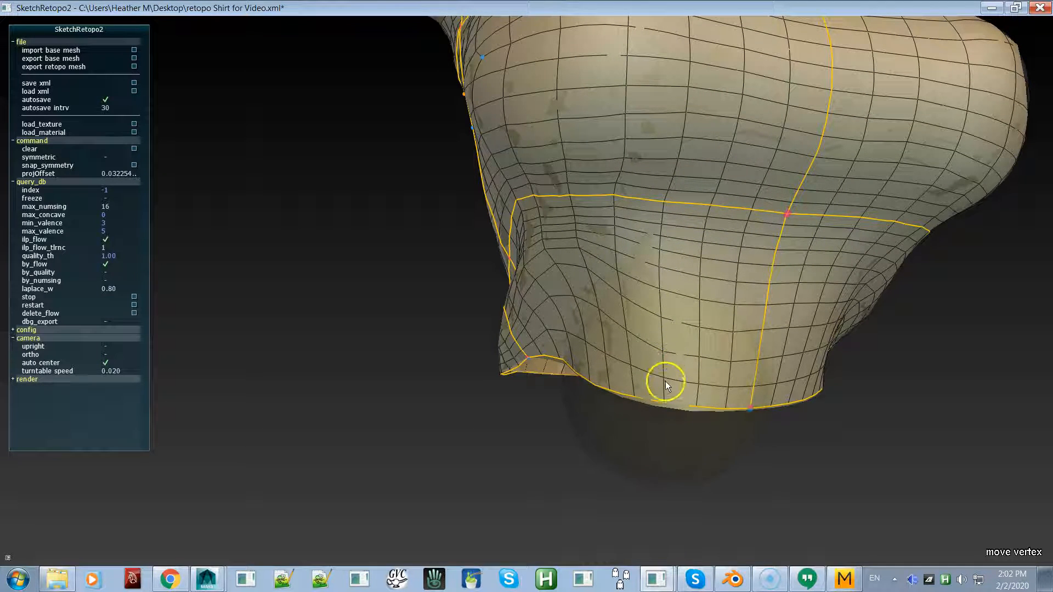
pyautogui.moveTo(663, 392); pyautogui.dragTo(665, 386)
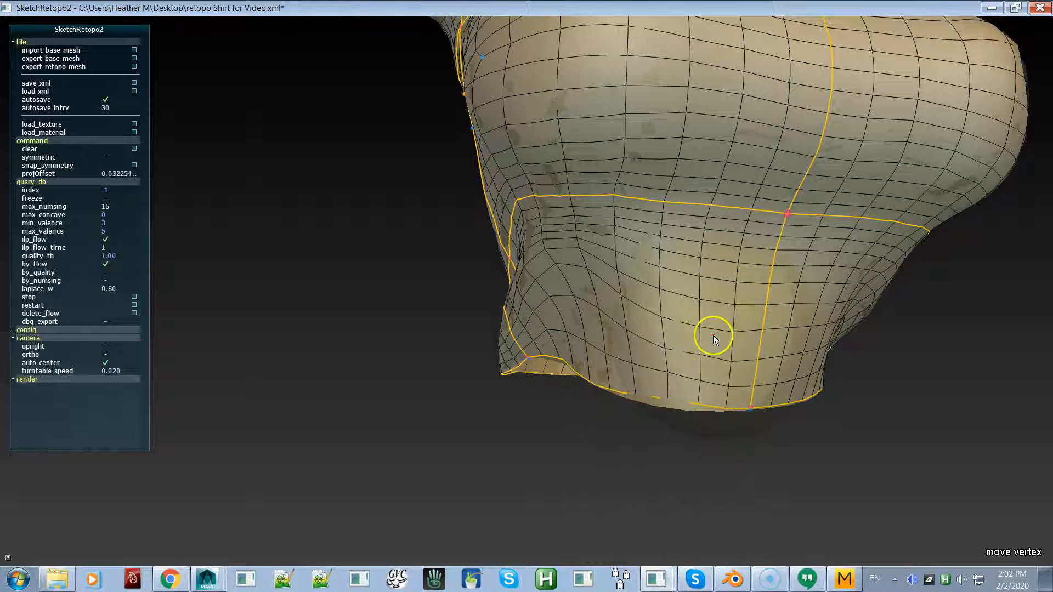
# Step: Adjust the vertices along the centre front seam where it crosses the underbust border and just above it
pyautogui.keyDown('alt'); pyautogui.moveTo(719, 324); pyautogui.dragTo(653, 329); pyautogui.keyUp('alt')
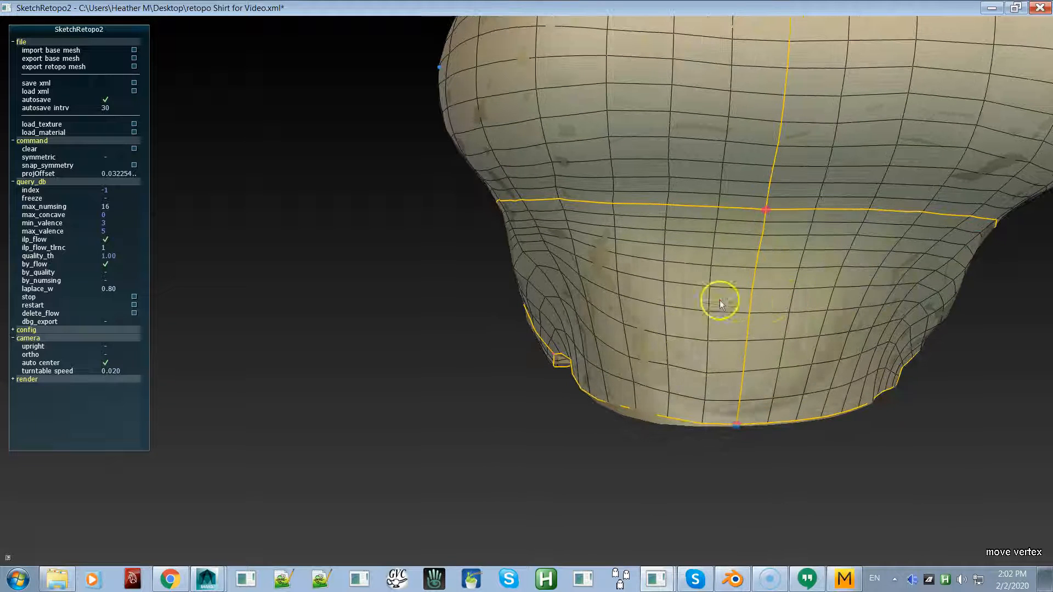
pyautogui.keyDown('alt'); pyautogui.moveTo(686, 324); pyautogui.dragTo(593, 157, button='right'); pyautogui.keyUp('alt')
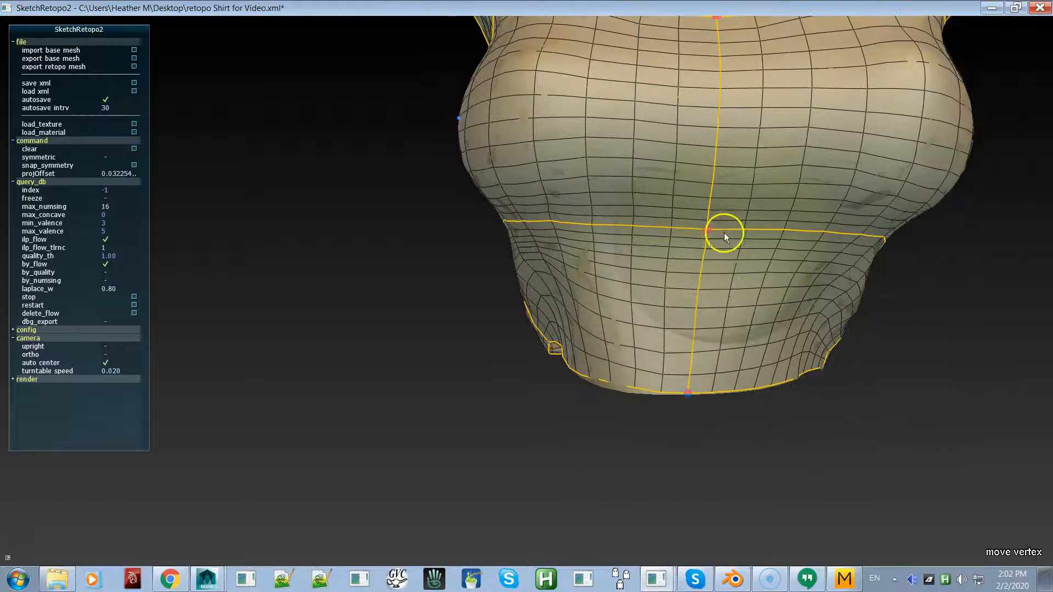
pyautogui.moveTo(706, 230)
pyautogui.mouseDown()
pyautogui.moveTo(704, 193)
pyautogui.moveTo(690, 196)
pyautogui.moveTo(715, 170)
pyautogui.moveTo(735, 201)
pyautogui.moveTo(759, 209)
pyautogui.moveTo(771, 242)
pyautogui.moveTo(778, 231)
pyautogui.moveTo(779, 249)
pyautogui.moveTo(597, 245)
pyautogui.moveTo(599, 223)
pyautogui.moveTo(834, 209)
pyautogui.moveTo(758, 235)
pyautogui.moveTo(671, 203)
pyautogui.moveTo(746, 228)
pyautogui.moveTo(748, 197)
pyautogui.moveTo(648, 165)
pyautogui.moveTo(771, 157)
pyautogui.moveTo(646, 172)
pyautogui.moveTo(722, 169)
pyautogui.mouseUp()
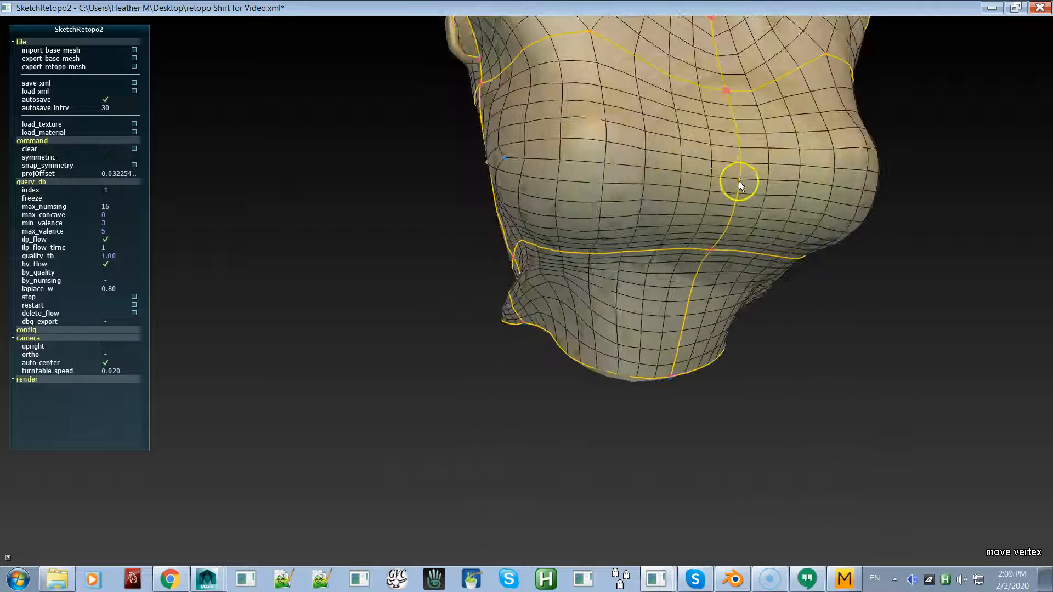
# Step: Set the chest section of the centre front seam to 20 subdivisions
pyautogui.click(739, 179)
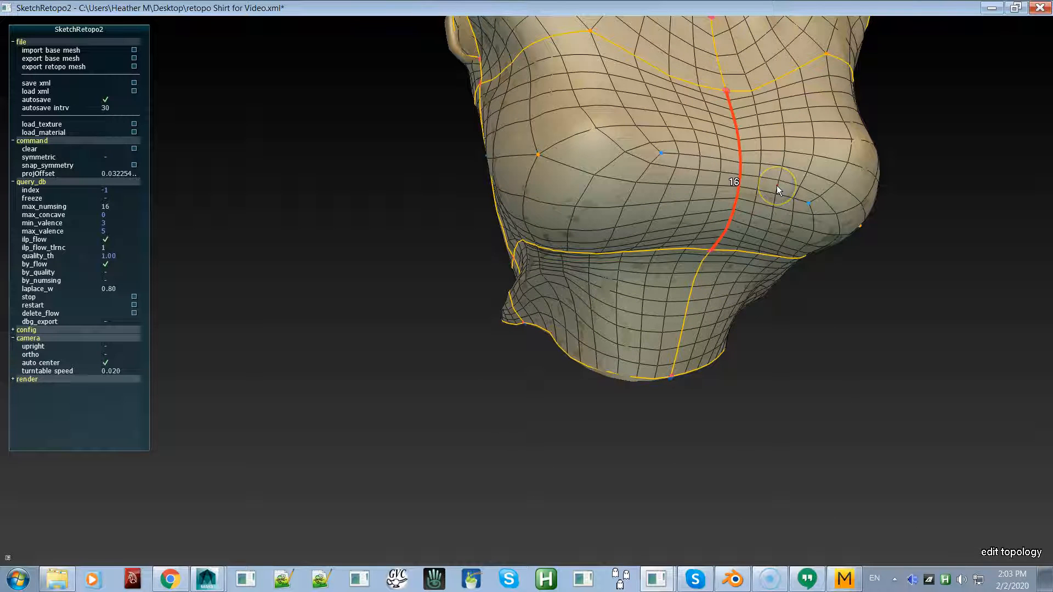
pyautogui.scroll(1, 776, 189)
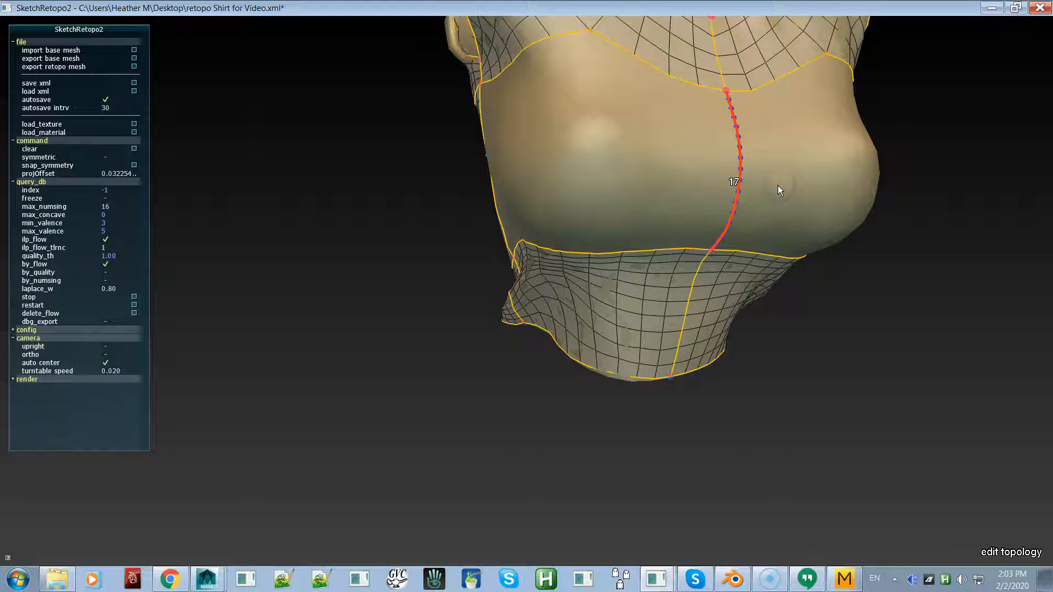
pyautogui.scroll(-1, 748, 176)
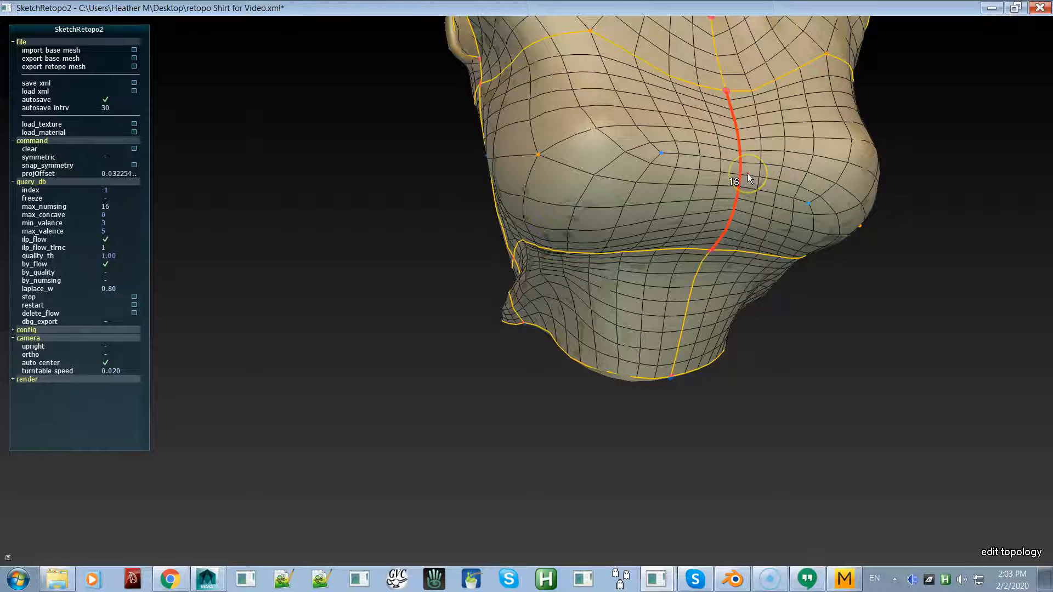
pyautogui.scroll(4, 748, 174)
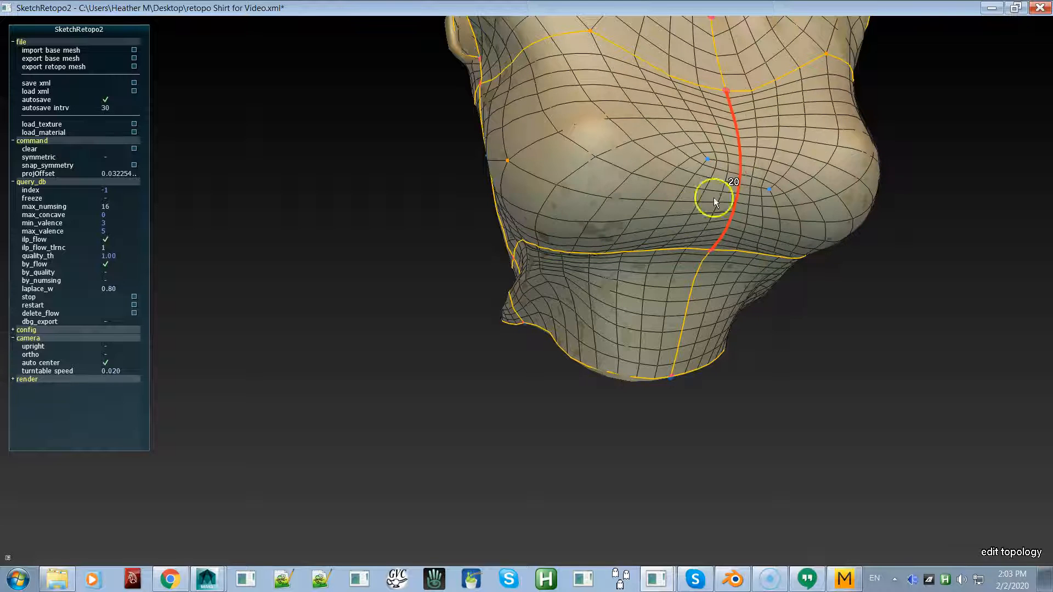
# Step: Set the chest-level side seam to 18 subdivisions and raise the opposite side seam's subdivisions to match
pyautogui.keyDown('alt'); pyautogui.moveTo(608, 202); pyautogui.dragTo(761, 198); pyautogui.keyUp('alt')
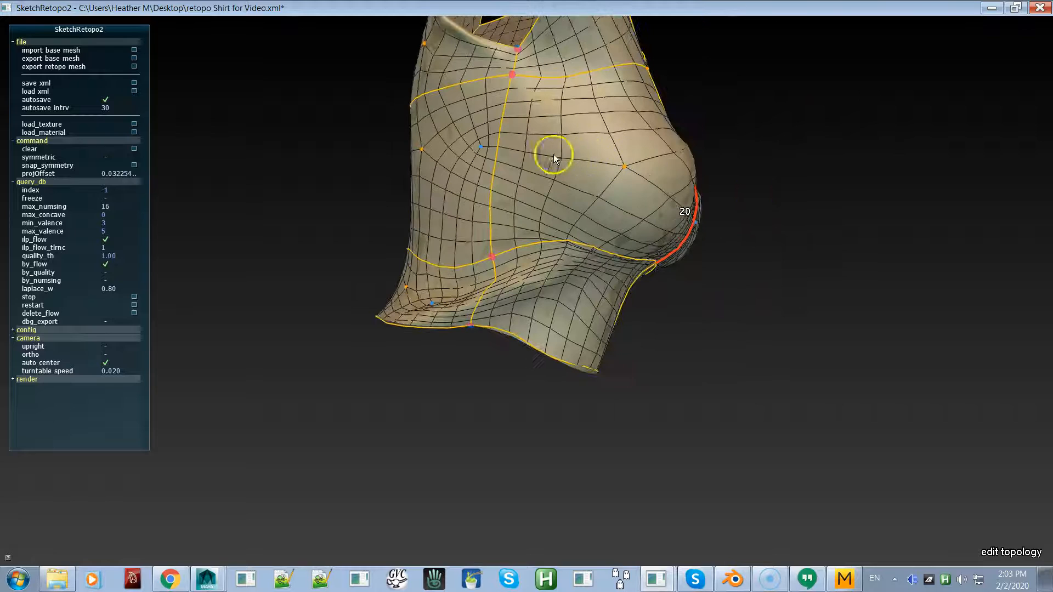
pyautogui.click(500, 163)
pyautogui.scroll(6, 528, 174)
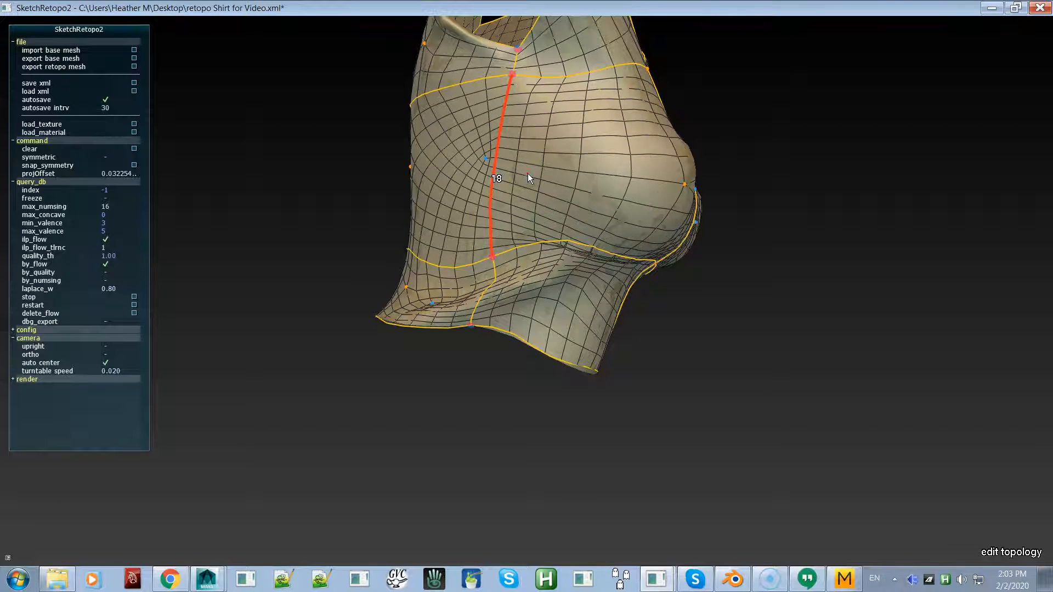
pyautogui.keyDown('alt'); pyautogui.moveTo(527, 173); pyautogui.dragTo(644, 195); pyautogui.keyUp('alt')
pyautogui.click(691, 184)
pyautogui.keyDown('alt'); pyautogui.moveTo(752, 188); pyautogui.dragTo(587, 188); pyautogui.keyUp('alt')
pyautogui.click(715, 159)
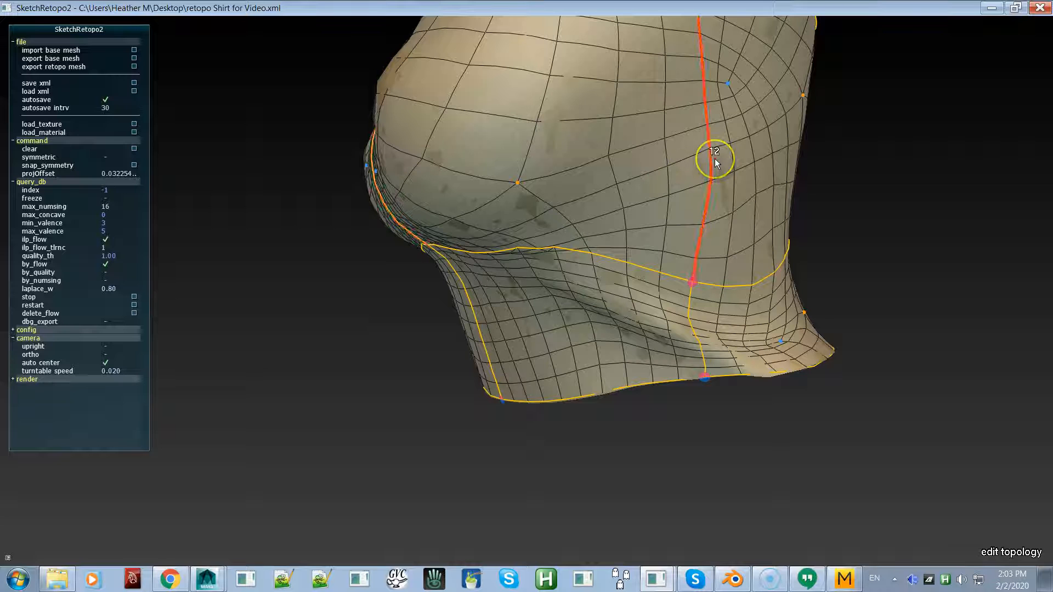
pyautogui.keyDown('alt'); pyautogui.moveTo(715, 159); pyautogui.dragTo(524, 182); pyautogui.keyUp('alt')
# Step: Set the middle section of the centre back seam to 12 subdivisions
pyautogui.click(430, 181)
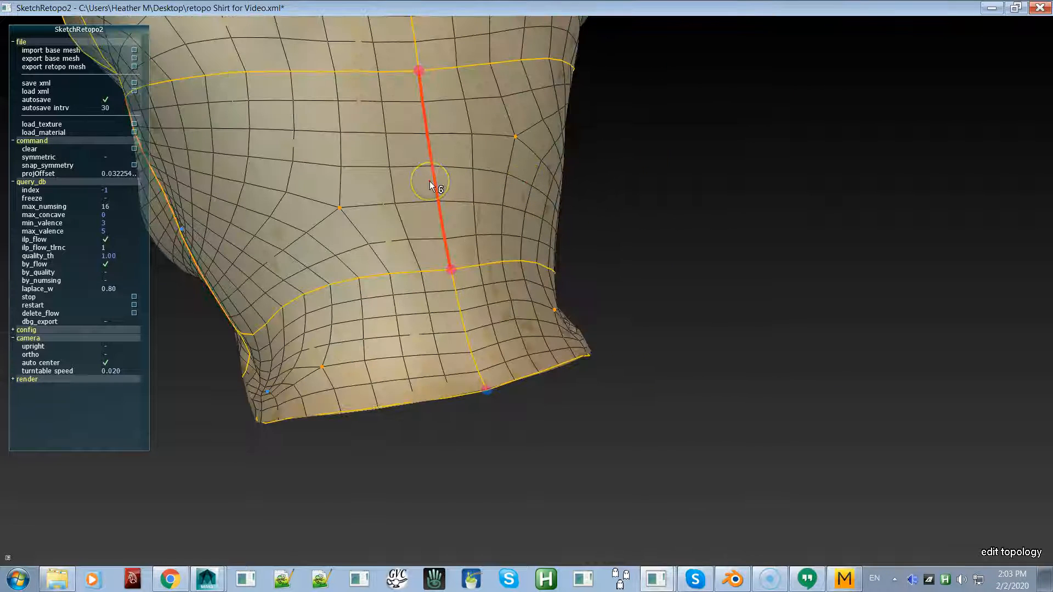
pyautogui.scroll(1, 430, 181)
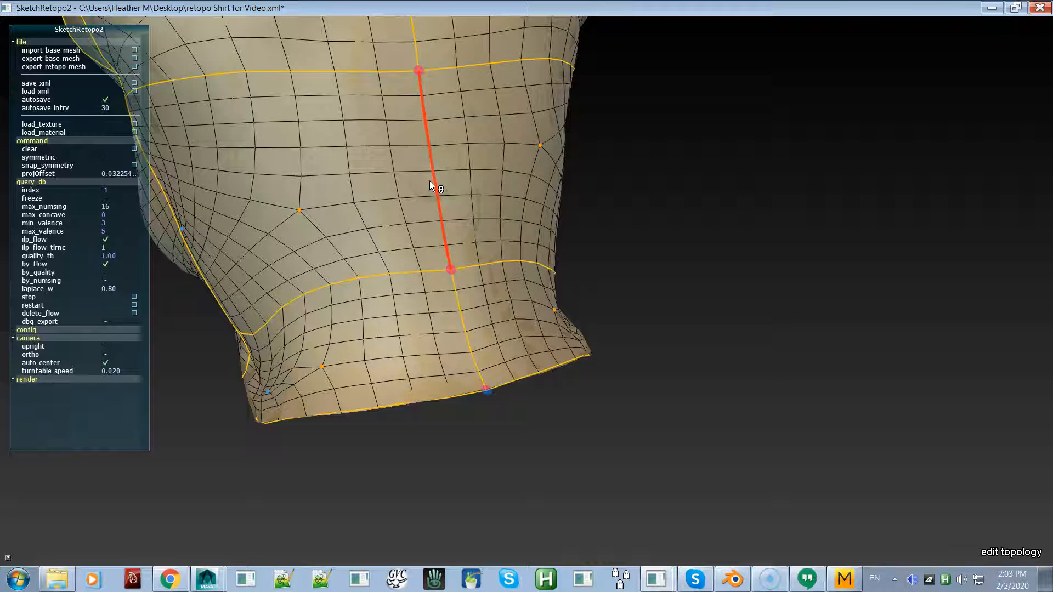
pyautogui.scroll(1, 430, 181)
pyautogui.scroll(1, 430, 184)
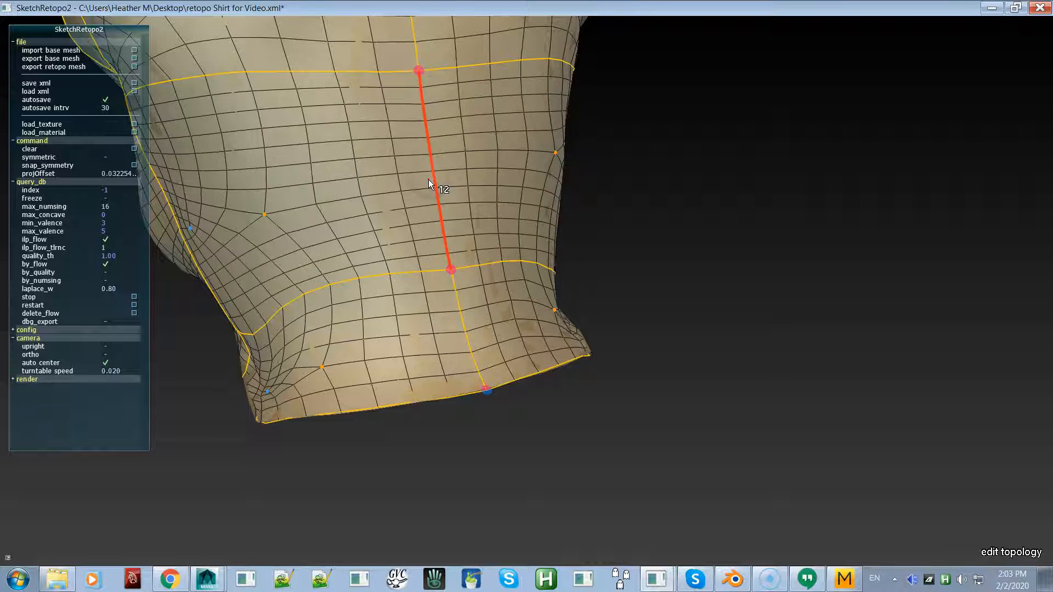
# Step: Deform the border curves by lowering the side seam junction beneath the armhole on both sides of the shirt
pyautogui.keyDown('alt'); pyautogui.moveTo(432, 191); pyautogui.dragTo(460, 261, button='middle'); pyautogui.keyUp('alt')
pyautogui.keyDown('alt'); pyautogui.moveTo(460, 261); pyautogui.dragTo(531, 181); pyautogui.keyUp('alt')
pyautogui.press('l')
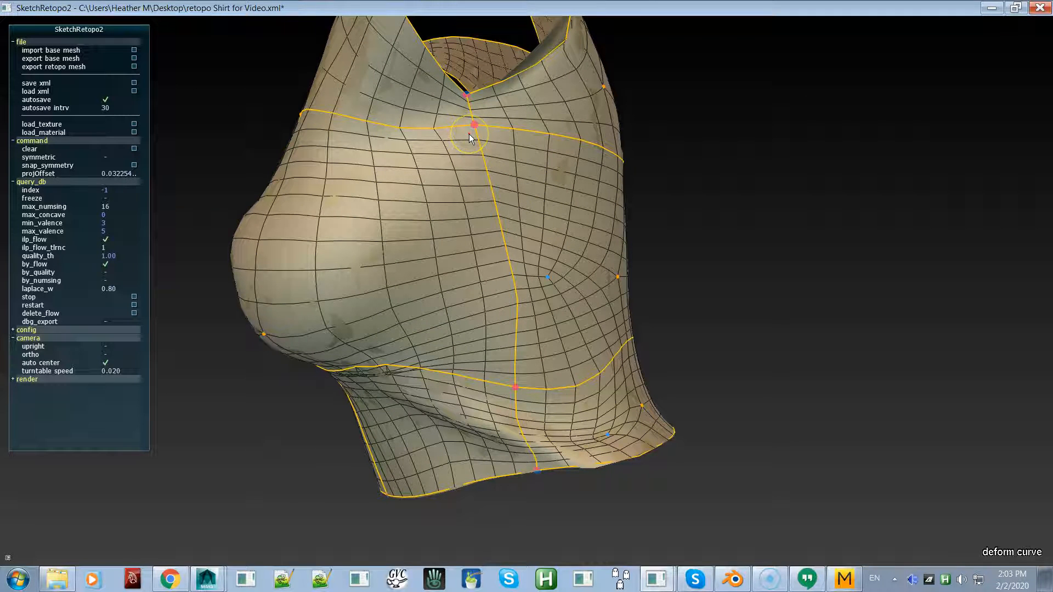
pyautogui.moveTo(474, 125); pyautogui.dragTo(479, 146)
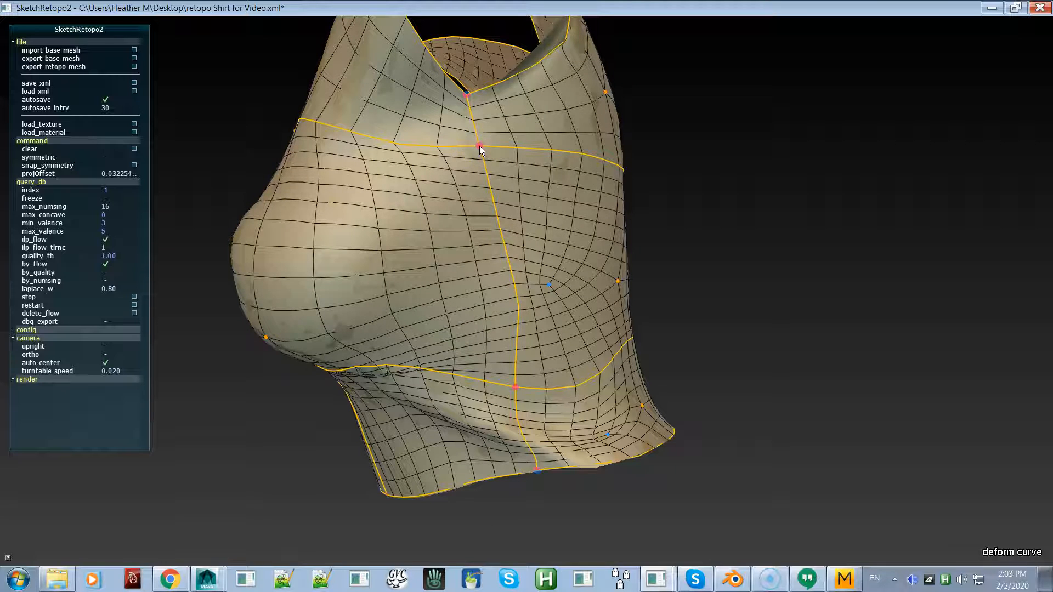
pyautogui.keyDown('alt'); pyautogui.moveTo(490, 318); pyautogui.dragTo(593, 87); pyautogui.keyUp('alt')
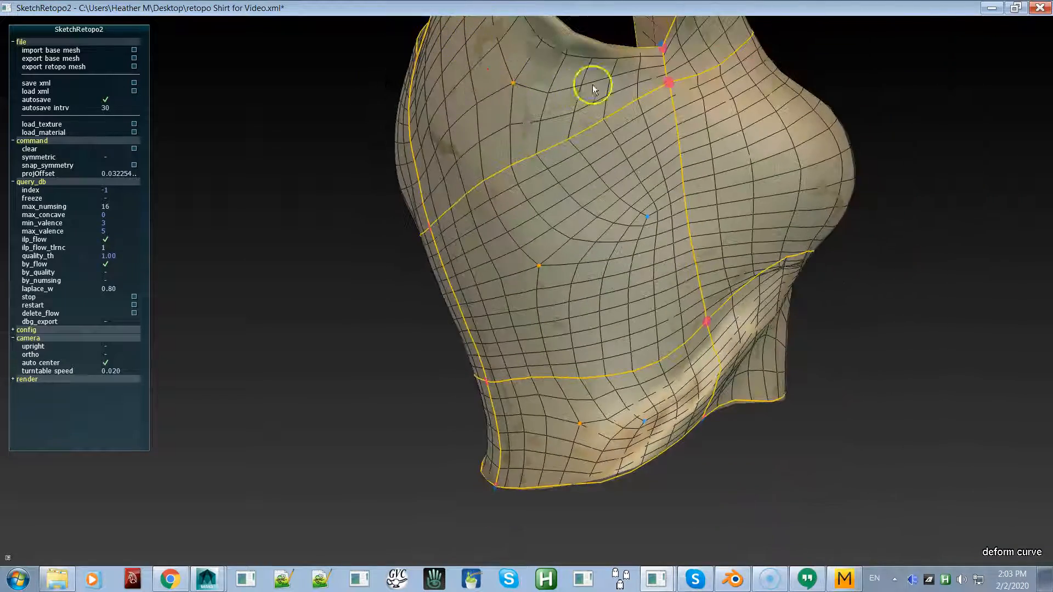
pyautogui.moveTo(669, 81); pyautogui.dragTo(673, 90)
# Step: Raise the junction where the centre back seam meets the upper back border
pyautogui.keyDown('alt'); pyautogui.moveTo(626, 166); pyautogui.dragTo(744, 148); pyautogui.keyUp('alt')
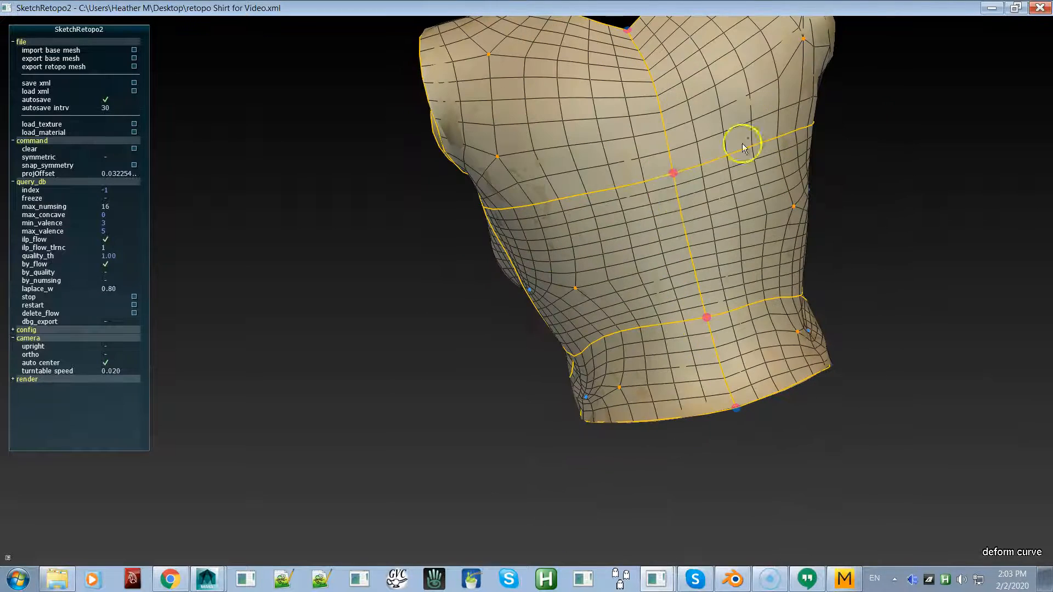
pyautogui.moveTo(676, 171); pyautogui.dragTo(669, 154)
pyautogui.keyDown('alt'); pyautogui.moveTo(662, 196); pyautogui.dragTo(670, 240); pyautogui.keyUp('alt')
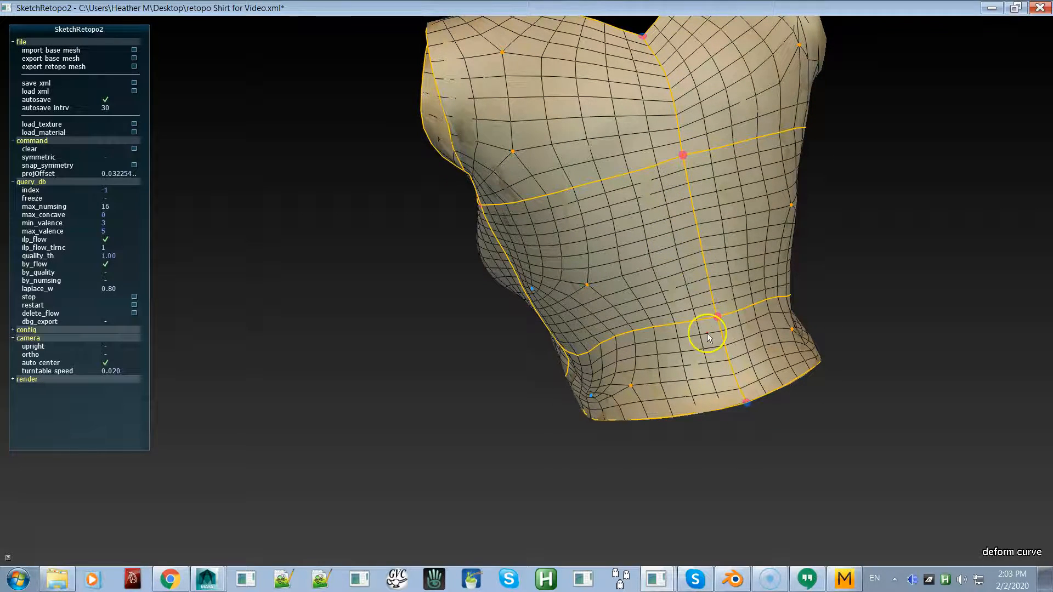
# Step: Reduce the middle section of the centre back seam to 10 subdivisions
pyautogui.keyDown('alt'); pyautogui.moveTo(705, 344); pyautogui.dragTo(667, 358); pyautogui.keyUp('alt')
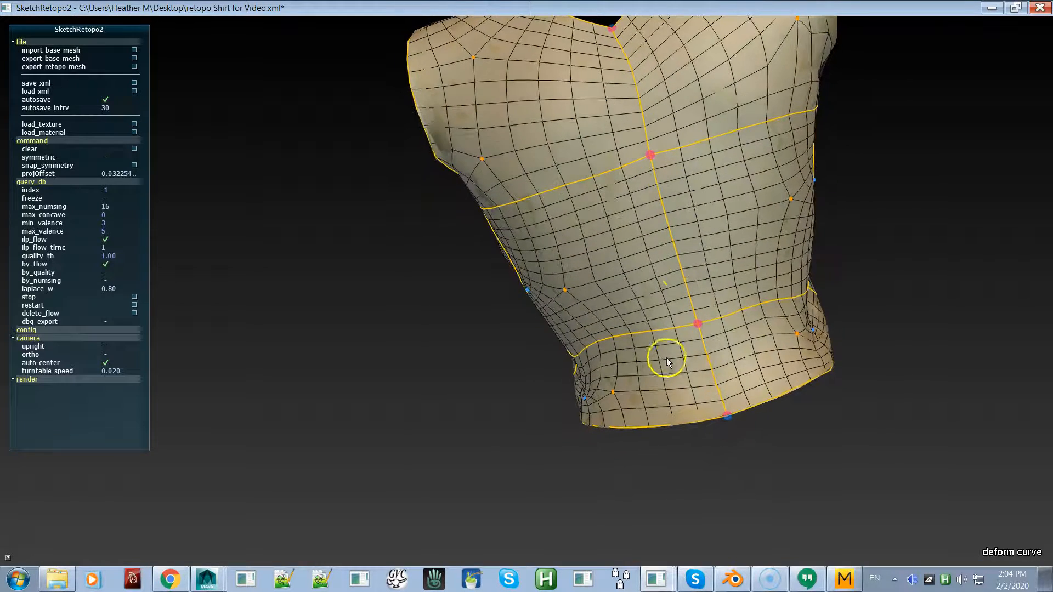
pyautogui.click(673, 236)
pyautogui.scroll(-2, 673, 237)
pyautogui.scroll(-2, 673, 236)
pyautogui.scroll(2, 670, 236)
# Step: Adjust the chest patch's topology so its irregular vertices sit near the side seam, and shift the adjoining back patch's irregular vertices upward
pyautogui.keyDown('alt'); pyautogui.moveTo(623, 282); pyautogui.dragTo(774, 229); pyautogui.keyUp('alt')
pyautogui.keyDown('alt'); pyautogui.moveTo(675, 299); pyautogui.dragTo(821, 257); pyautogui.keyUp('alt')
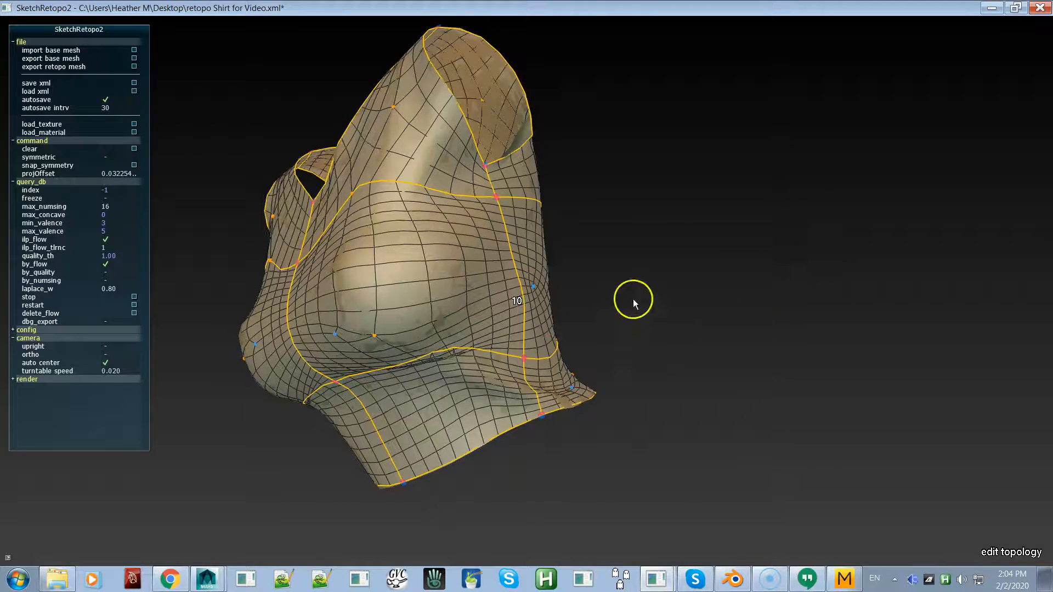
pyautogui.click(417, 295)
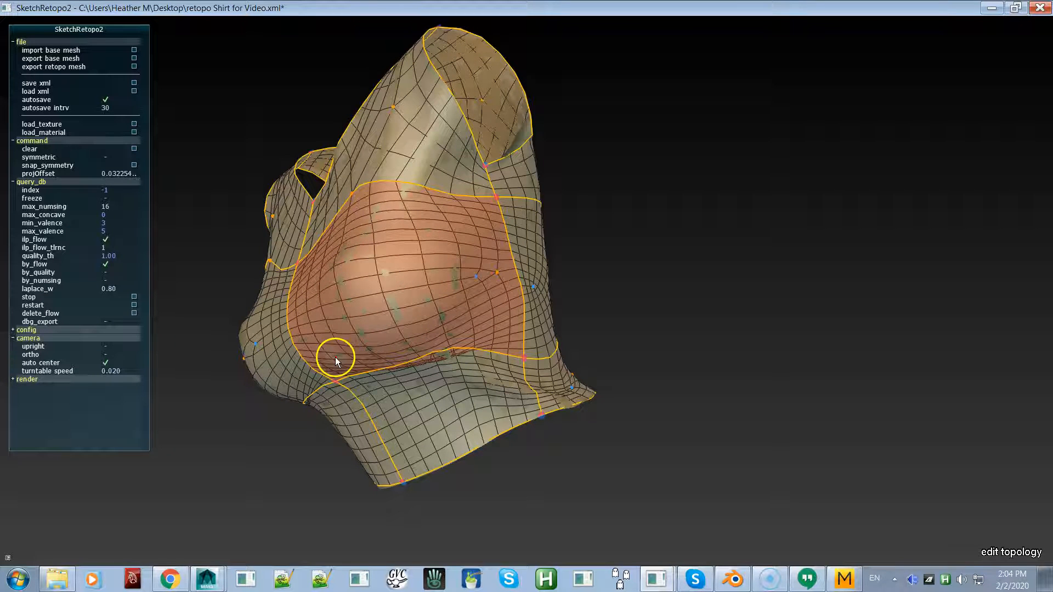
pyautogui.scroll(-1, 345, 355)
pyautogui.scroll(1, 361, 352)
pyautogui.scroll(-1, 348, 354)
pyautogui.keyDown('alt'); pyautogui.moveTo(445, 345); pyautogui.dragTo(356, 375); pyautogui.keyUp('alt')
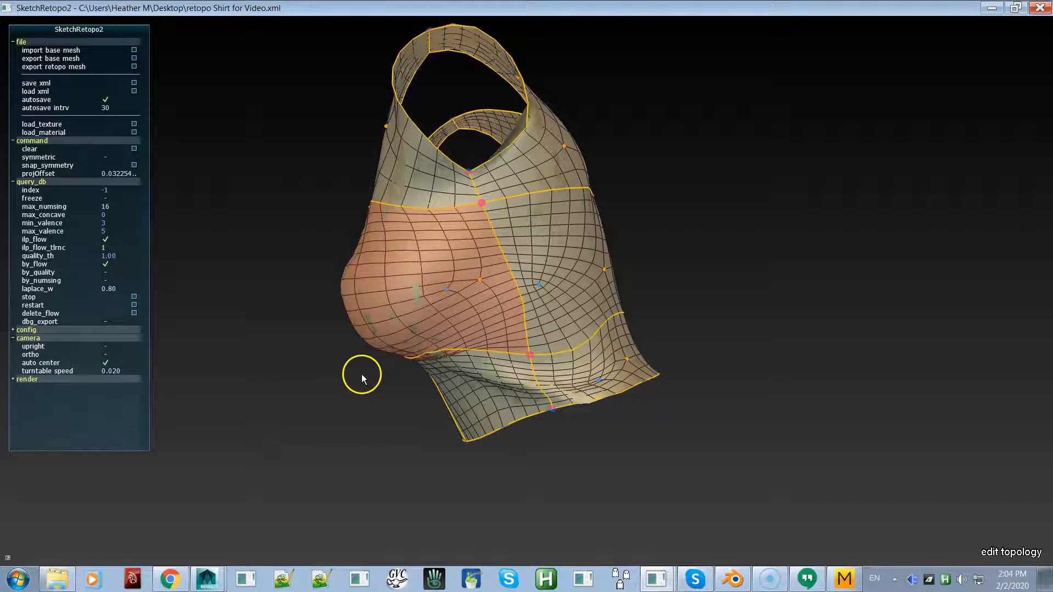
pyautogui.scroll(1, 396, 334)
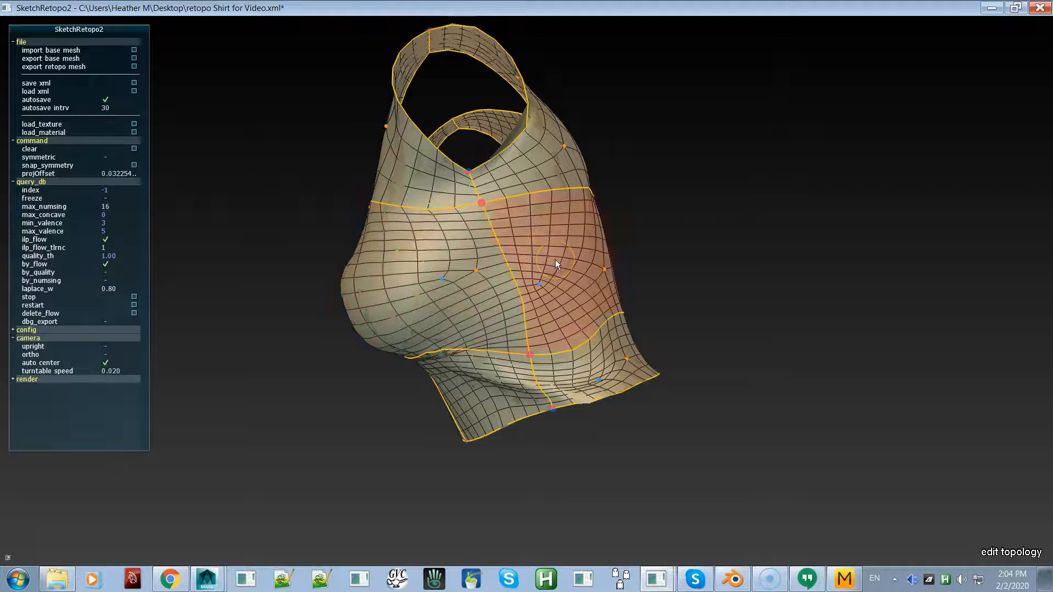
pyautogui.moveTo(555, 263); pyautogui.dragTo(568, 299)
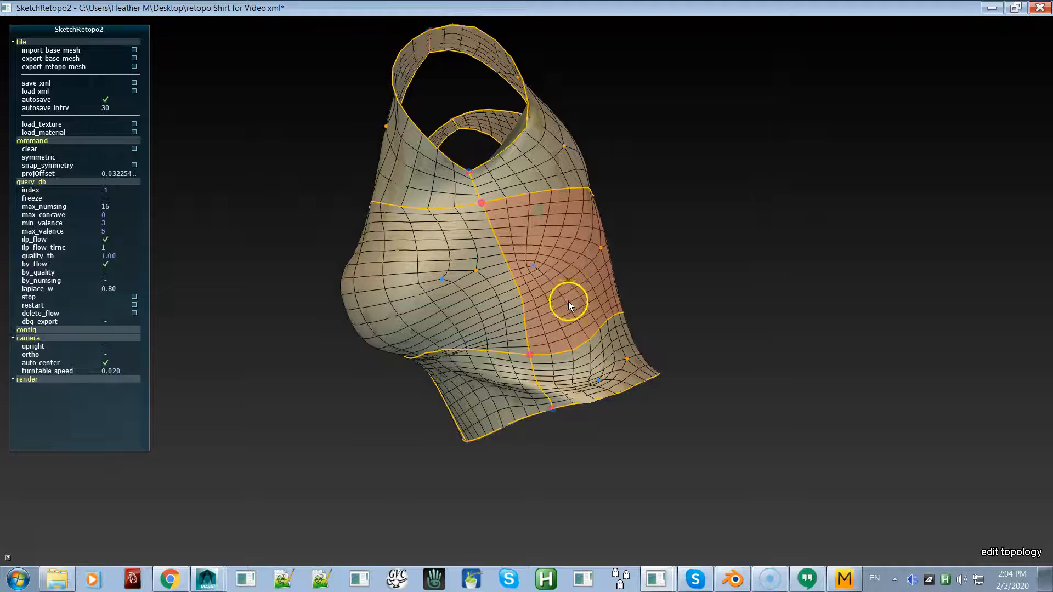
# Step: Adjust the opposite chest patch's topology pattern so its irregular vertices sit near the side seam, slightly higher on the patch
pyautogui.keyDown('alt'); pyautogui.moveTo(458, 288); pyautogui.dragTo(677, 231); pyautogui.keyUp('alt')
pyautogui.keyDown('alt'); pyautogui.moveTo(496, 319); pyautogui.dragTo(528, 185); pyautogui.keyUp('alt')
pyautogui.click(511, 217)
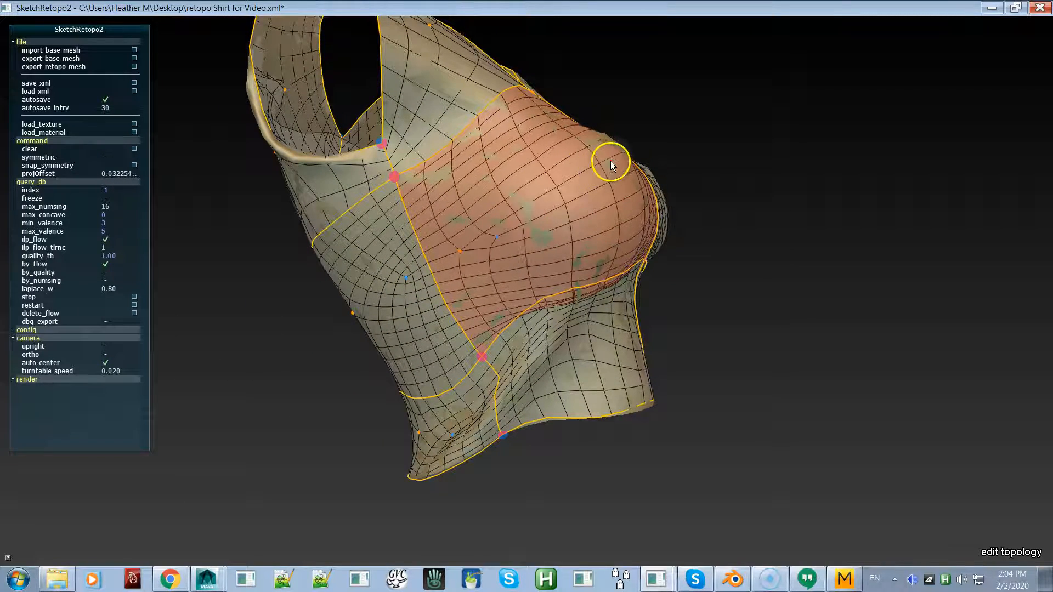
pyautogui.press('Up')
pyautogui.press('Down')
pyautogui.press('Up')
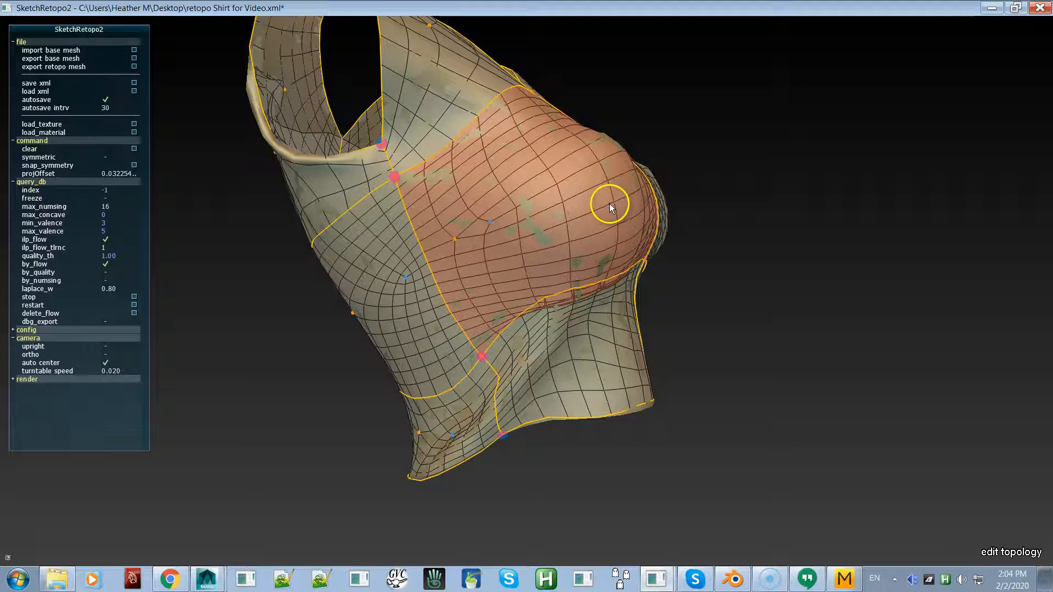
pyautogui.press('Down')
pyautogui.press('Up')
# Step: Deform the upper back border curve so it dips slightly lower beside the centre back seam
pyautogui.moveTo(644, 233); pyautogui.dragTo(270, 261, button='right')
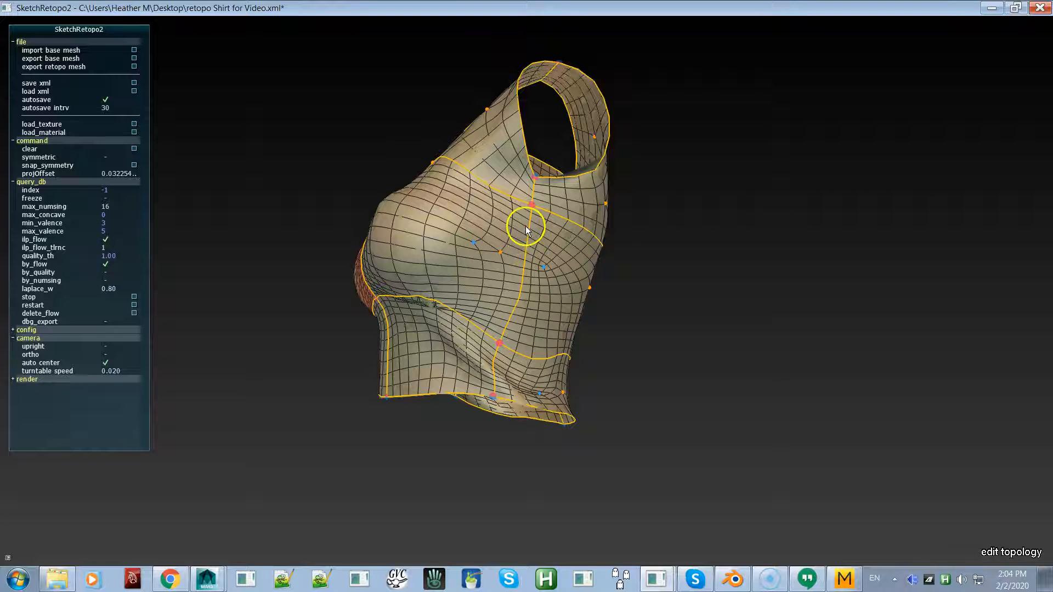
pyautogui.keyDown('alt'); pyautogui.moveTo(523, 225); pyautogui.dragTo(834, 193); pyautogui.keyUp('alt')
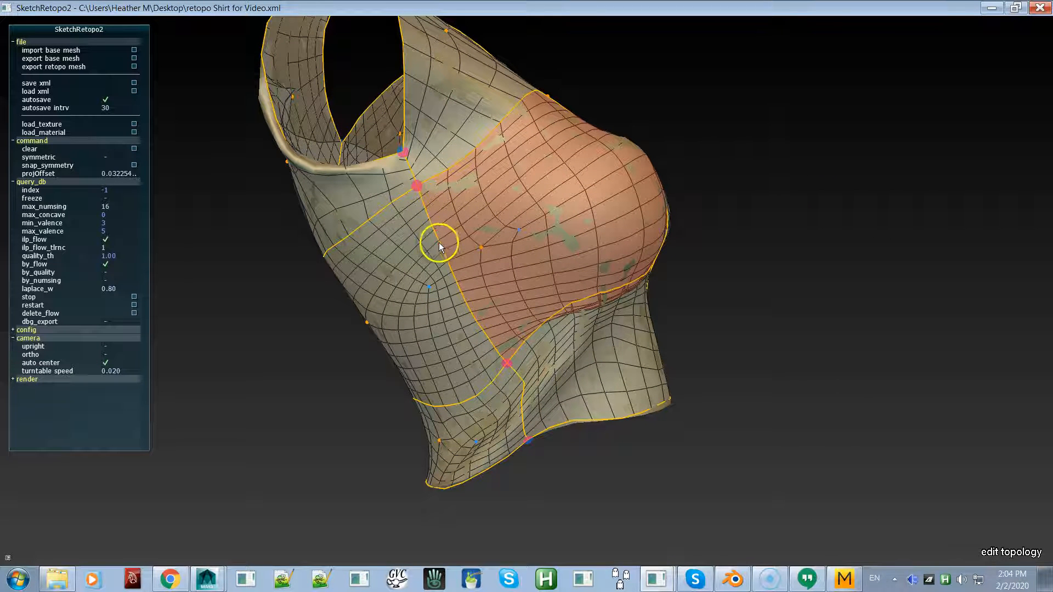
pyautogui.keyDown('alt'); pyautogui.moveTo(571, 272); pyautogui.dragTo(805, 189); pyautogui.keyUp('alt')
pyautogui.keyDown('alt'); pyautogui.moveTo(644, 289); pyautogui.dragTo(714, 275); pyautogui.keyUp('alt')
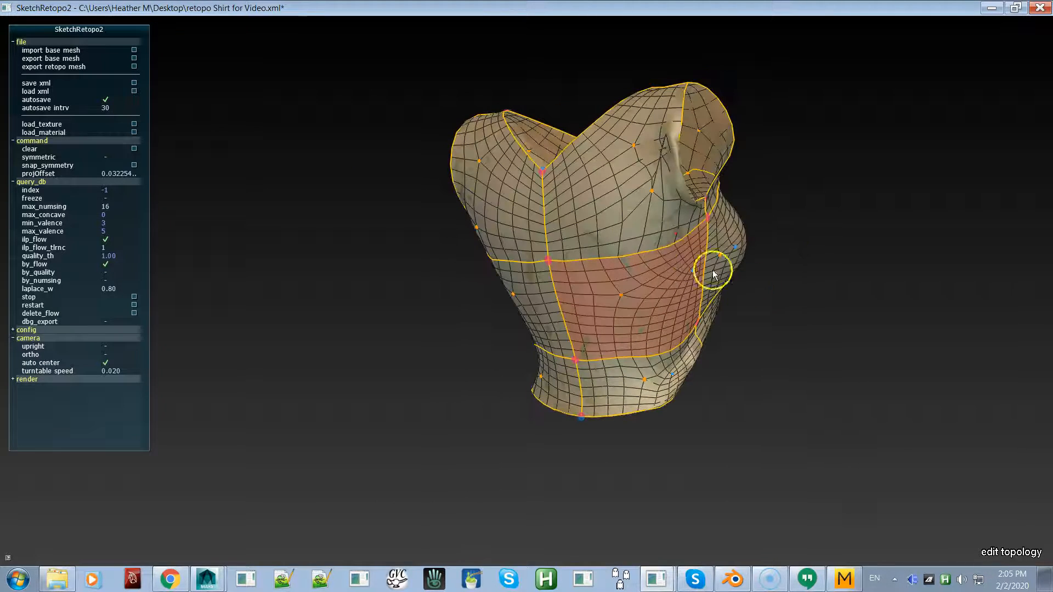
pyautogui.moveTo(609, 236)
pyautogui.mouseDown()
pyautogui.moveTo(599, 228)
pyautogui.moveTo(651, 172)
pyautogui.moveTo(618, 205)
pyautogui.moveTo(639, 223)
pyautogui.moveTo(620, 195)
pyautogui.moveTo(631, 215)
pyautogui.mouseUp()
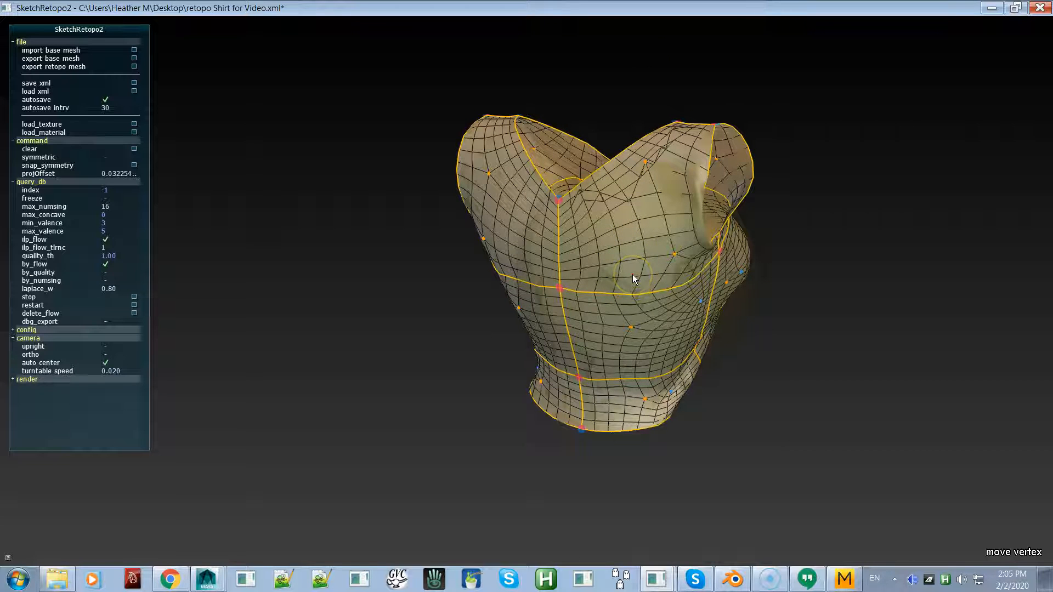
pyautogui.press('d')
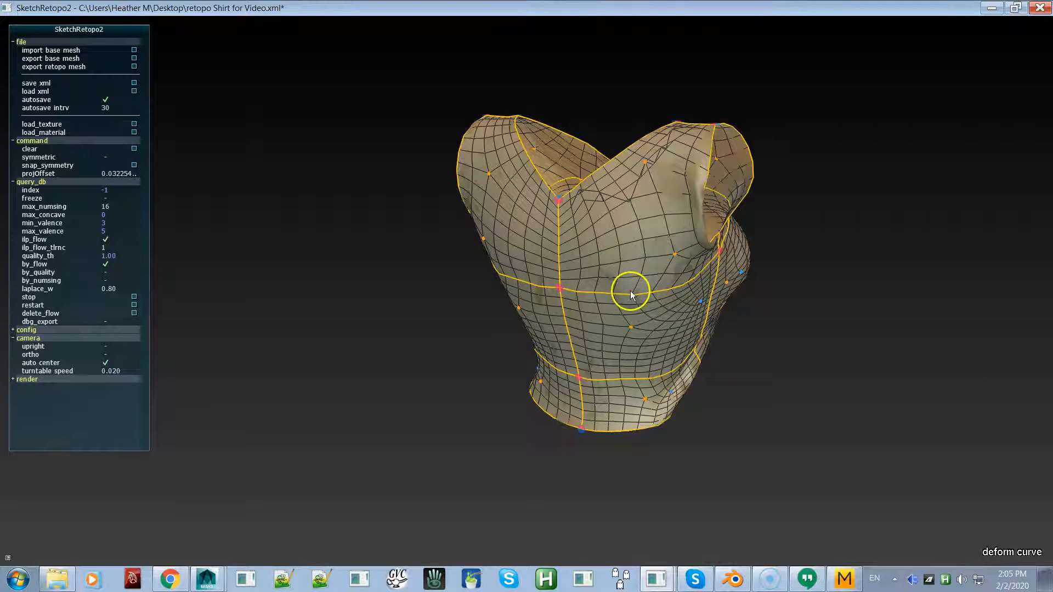
pyautogui.moveTo(630, 295); pyautogui.dragTo(632, 307)
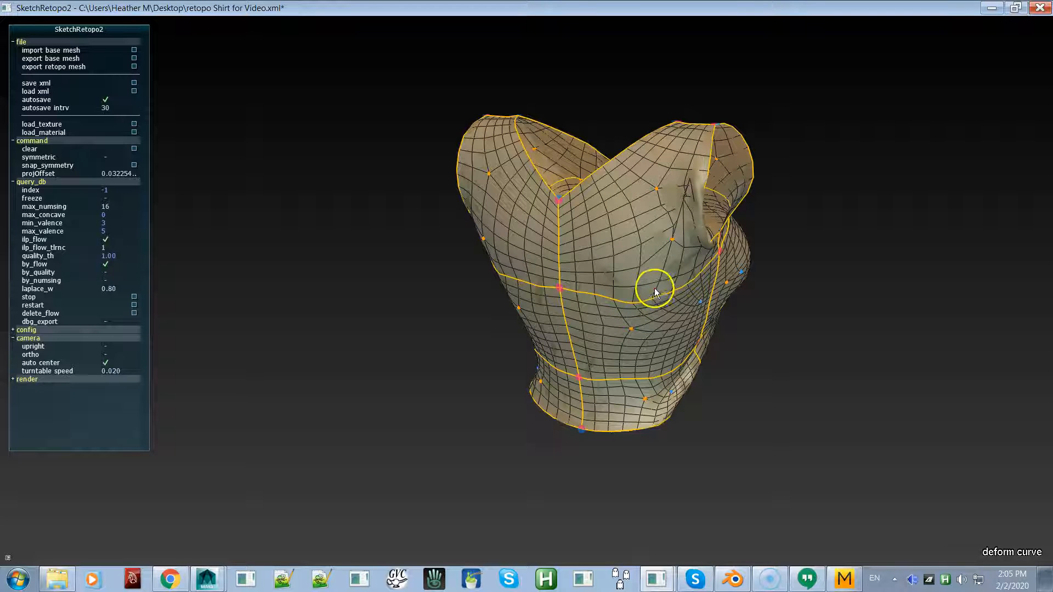
# Step: Examine the shirt's quad flow from the back, front and sides, comparing the patch view with the plain shaded mesh
pyautogui.moveTo(661, 260)
pyautogui.keyDown('alt'); pyautogui.mouseDown()
pyautogui.moveTo(620, 262)
pyautogui.moveTo(669, 246)
pyautogui.moveTo(599, 259)
pyautogui.mouseUp(); pyautogui.keyUp('alt')
pyautogui.keyDown('alt'); pyautogui.moveTo(658, 236); pyautogui.dragTo(626, 251); pyautogui.keyUp('alt')
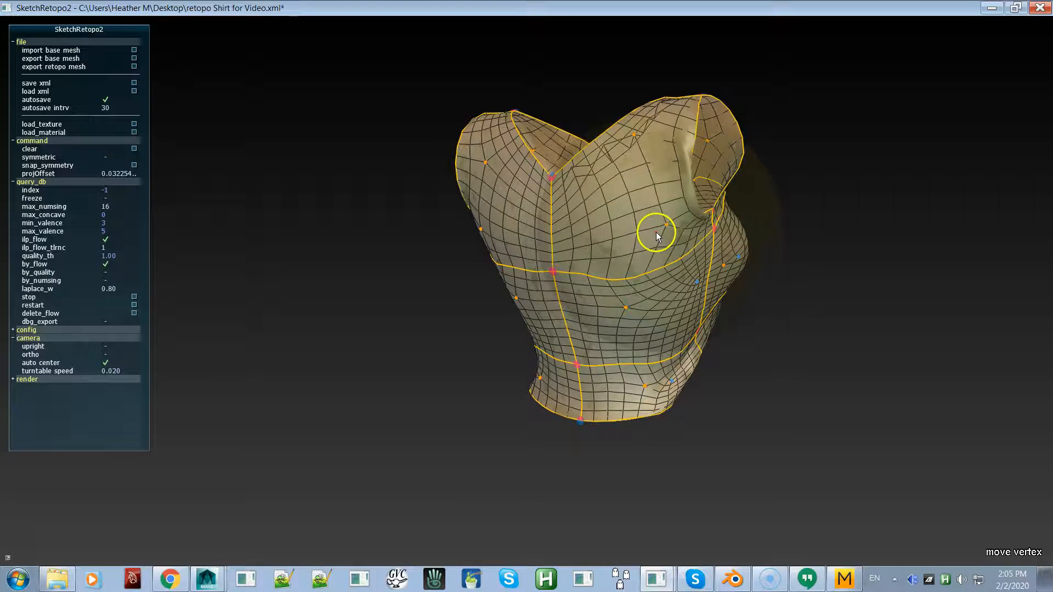
pyautogui.moveTo(641, 220)
pyautogui.keyDown('alt'); pyautogui.mouseDown()
pyautogui.moveTo(647, 234)
pyautogui.moveTo(647, 206)
pyautogui.moveTo(648, 232)
pyautogui.moveTo(663, 219)
pyautogui.moveTo(674, 233)
pyautogui.moveTo(705, 231)
pyautogui.moveTo(676, 275)
pyautogui.moveTo(618, 228)
pyautogui.moveTo(623, 249)
pyautogui.moveTo(608, 259)
pyautogui.moveTo(710, 252)
pyautogui.moveTo(709, 231)
pyautogui.moveTo(685, 232)
pyautogui.moveTo(686, 222)
pyautogui.moveTo(511, 235)
pyautogui.moveTo(523, 300)
pyautogui.moveTo(578, 310)
pyautogui.moveTo(424, 322)
pyautogui.moveTo(494, 365)
pyautogui.moveTo(477, 313)
pyautogui.moveTo(543, 357)
pyautogui.moveTo(647, 364)
pyautogui.moveTo(724, 445)
pyautogui.moveTo(625, 532)
pyautogui.moveTo(604, 415)
pyautogui.moveTo(512, 301)
pyautogui.moveTo(475, 287)
pyautogui.moveTo(470, 261)
pyautogui.moveTo(472, 278)
pyautogui.moveTo(461, 273)
pyautogui.moveTo(454, 238)
pyautogui.moveTo(440, 281)
pyautogui.moveTo(446, 274)
pyautogui.moveTo(458, 295)
pyautogui.moveTo(462, 324)
pyautogui.mouseUp(); pyautogui.keyUp('alt')
pyautogui.moveTo(463, 264)
pyautogui.mouseDown()
pyautogui.moveTo(453, 207)
pyautogui.moveTo(446, 282)
pyautogui.moveTo(508, 258)
pyautogui.moveTo(371, 282)
pyautogui.mouseUp()
pyautogui.moveTo(281, 213)
pyautogui.mouseDown()
pyautogui.moveTo(291, 268)
pyautogui.moveTo(310, 290)
pyautogui.moveTo(292, 219)
pyautogui.moveTo(330, 287)
pyautogui.moveTo(373, 228)
pyautogui.moveTo(383, 228)
pyautogui.moveTo(380, 245)
pyautogui.moveTo(379, 219)
pyautogui.moveTo(383, 232)
pyautogui.moveTo(442, 196)
pyautogui.moveTo(480, 199)
pyautogui.moveTo(482, 177)
pyautogui.moveTo(376, 240)
pyautogui.moveTo(355, 245)
pyautogui.moveTo(352, 235)
pyautogui.moveTo(371, 248)
pyautogui.moveTo(418, 236)
pyautogui.mouseUp()
pyautogui.moveTo(509, 194)
pyautogui.mouseDown()
pyautogui.moveTo(503, 202)
pyautogui.moveTo(495, 180)
pyautogui.moveTo(492, 203)
pyautogui.moveTo(519, 169)
pyautogui.moveTo(506, 141)
pyautogui.moveTo(516, 159)
pyautogui.moveTo(502, 176)
pyautogui.moveTo(523, 205)
pyautogui.moveTo(473, 212)
pyautogui.moveTo(478, 177)
pyautogui.moveTo(482, 222)
pyautogui.moveTo(419, 236)
pyautogui.moveTo(475, 223)
pyautogui.moveTo(476, 205)
pyautogui.moveTo(494, 201)
pyautogui.moveTo(487, 235)
pyautogui.moveTo(495, 227)
pyautogui.moveTo(475, 232)
pyautogui.moveTo(525, 227)
pyautogui.moveTo(508, 247)
pyautogui.moveTo(465, 252)
pyautogui.moveTo(465, 275)
pyautogui.moveTo(505, 221)
pyautogui.moveTo(488, 261)
pyautogui.moveTo(495, 247)
pyautogui.moveTo(421, 291)
pyautogui.moveTo(495, 319)
pyautogui.moveTo(518, 314)
pyautogui.moveTo(498, 277)
pyautogui.moveTo(518, 277)
pyautogui.moveTo(488, 268)
pyautogui.mouseUp()
pyautogui.press('space')
pyautogui.press('space')
pyautogui.moveTo(548, 240)
pyautogui.keyDown('alt'); pyautogui.mouseDown()
pyautogui.moveTo(494, 242)
pyautogui.moveTo(476, 232)
pyautogui.moveTo(502, 231)
pyautogui.mouseUp(); pyautogui.keyUp('alt')
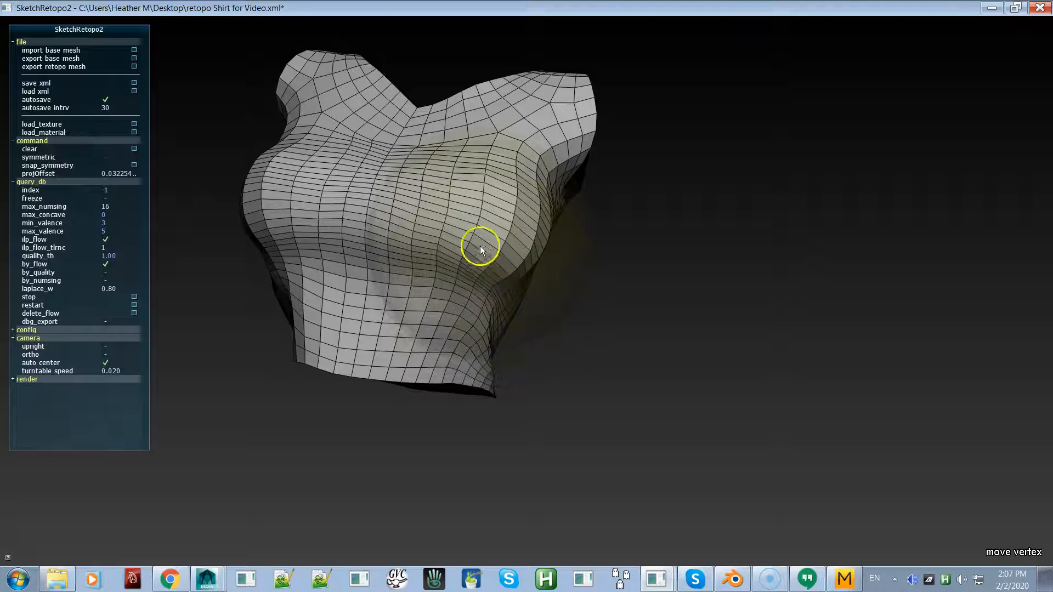
pyautogui.moveTo(482, 242)
pyautogui.keyDown('alt'); pyautogui.mouseDown()
pyautogui.moveTo(499, 224)
pyautogui.moveTo(446, 226)
pyautogui.moveTo(442, 213)
pyautogui.moveTo(443, 262)
pyautogui.mouseUp(); pyautogui.keyUp('alt')
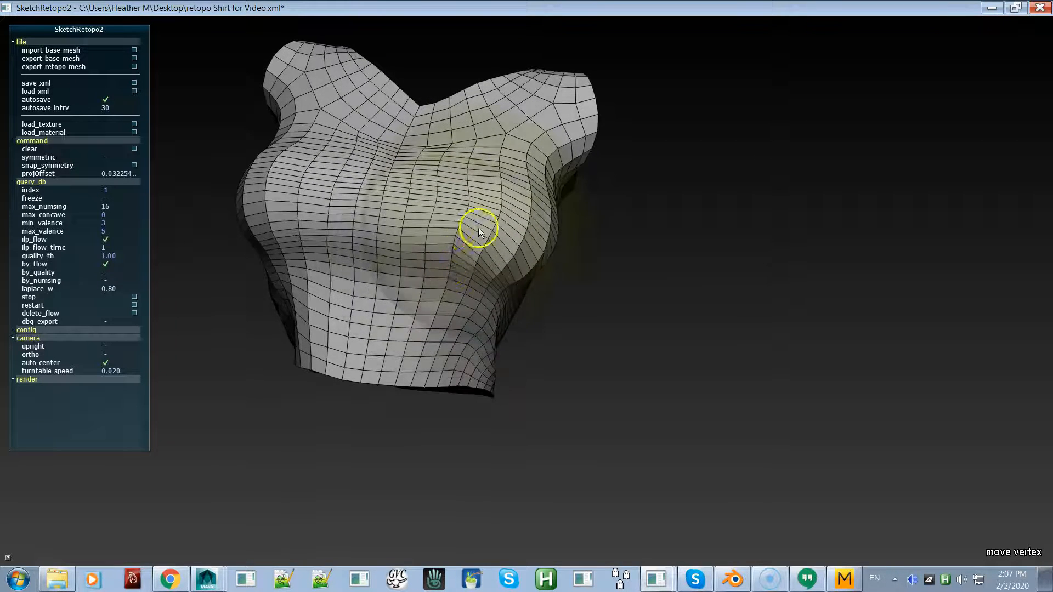
pyautogui.keyDown('alt'); pyautogui.moveTo(486, 224); pyautogui.dragTo(495, 259); pyautogui.keyUp('alt')
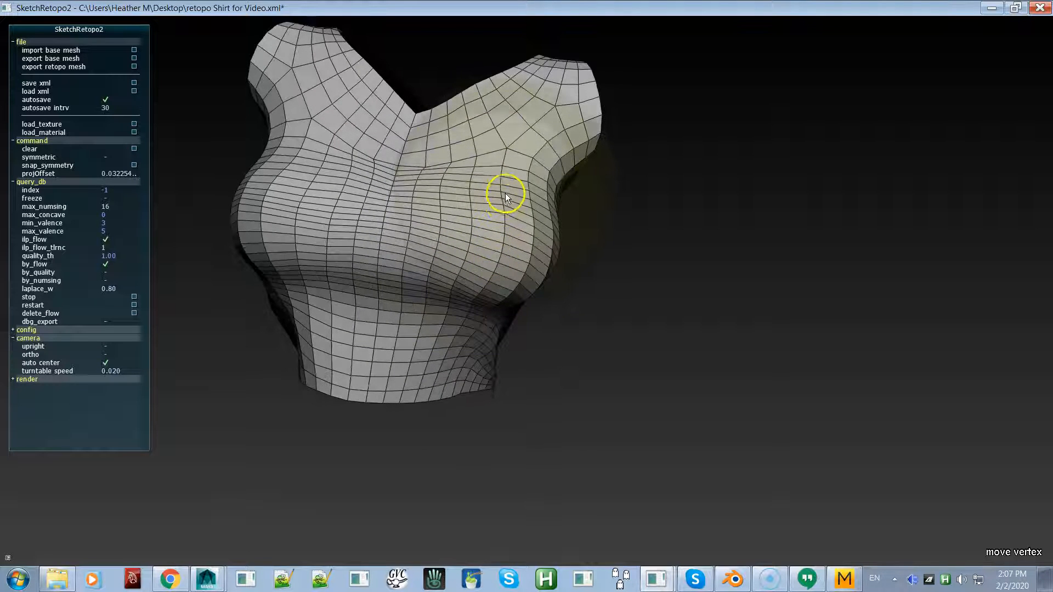
pyautogui.moveTo(506, 200)
pyautogui.mouseDown()
pyautogui.moveTo(514, 228)
pyautogui.moveTo(477, 252)
pyautogui.moveTo(507, 263)
pyautogui.moveTo(543, 196)
pyautogui.moveTo(557, 254)
pyautogui.moveTo(514, 295)
pyautogui.moveTo(522, 212)
pyautogui.moveTo(501, 286)
pyautogui.mouseUp()
pyautogui.keyDown('alt'); pyautogui.moveTo(400, 270); pyautogui.dragTo(408, 288); pyautogui.keyUp('alt')
pyautogui.moveTo(407, 219)
pyautogui.mouseDown()
pyautogui.moveTo(406, 193)
pyautogui.moveTo(409, 217)
pyautogui.moveTo(501, 182)
pyautogui.moveTo(469, 202)
pyautogui.moveTo(346, 169)
pyautogui.moveTo(303, 189)
pyautogui.moveTo(331, 214)
pyautogui.moveTo(365, 208)
pyautogui.moveTo(392, 241)
pyautogui.moveTo(485, 233)
pyautogui.moveTo(462, 247)
pyautogui.moveTo(454, 232)
pyautogui.moveTo(503, 254)
pyautogui.moveTo(521, 283)
pyautogui.moveTo(550, 268)
pyautogui.moveTo(503, 266)
pyautogui.moveTo(470, 230)
pyautogui.moveTo(510, 249)
pyautogui.moveTo(471, 278)
pyautogui.moveTo(479, 212)
pyautogui.moveTo(515, 184)
pyautogui.moveTo(526, 250)
pyautogui.moveTo(411, 212)
pyautogui.moveTo(466, 179)
pyautogui.moveTo(446, 233)
pyautogui.mouseUp()
pyautogui.moveTo(483, 193); pyautogui.dragTo(483, 272, button='right')
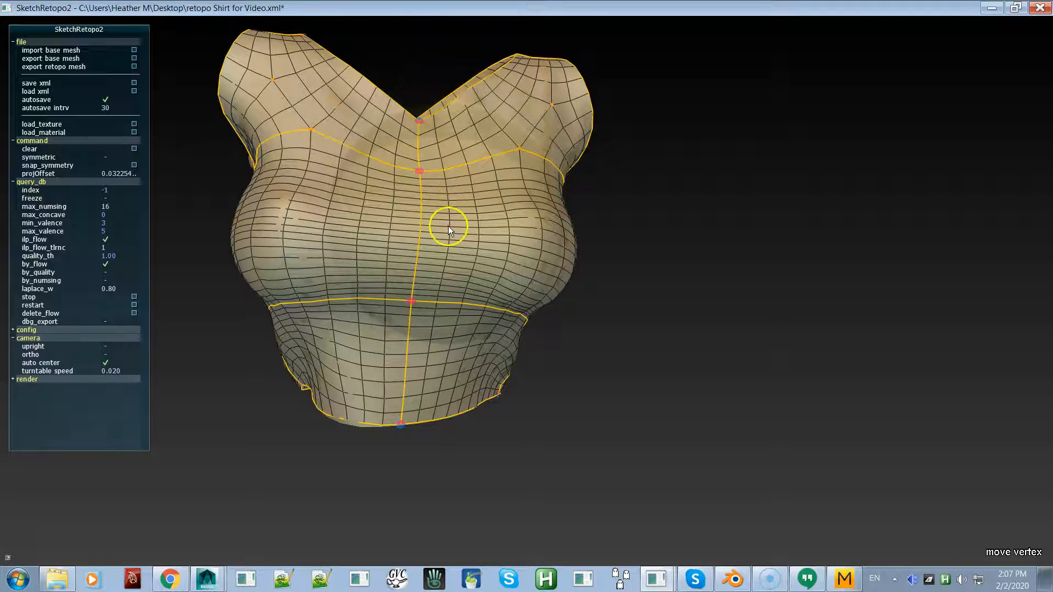
pyautogui.moveTo(415, 220); pyautogui.dragTo(467, 305, button='right')
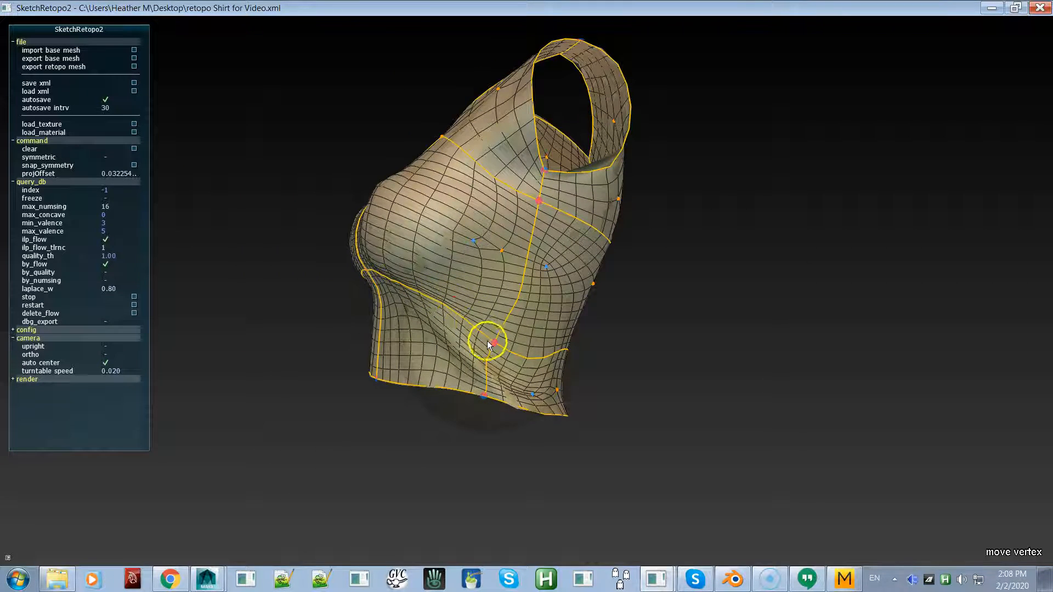
pyautogui.press('space')
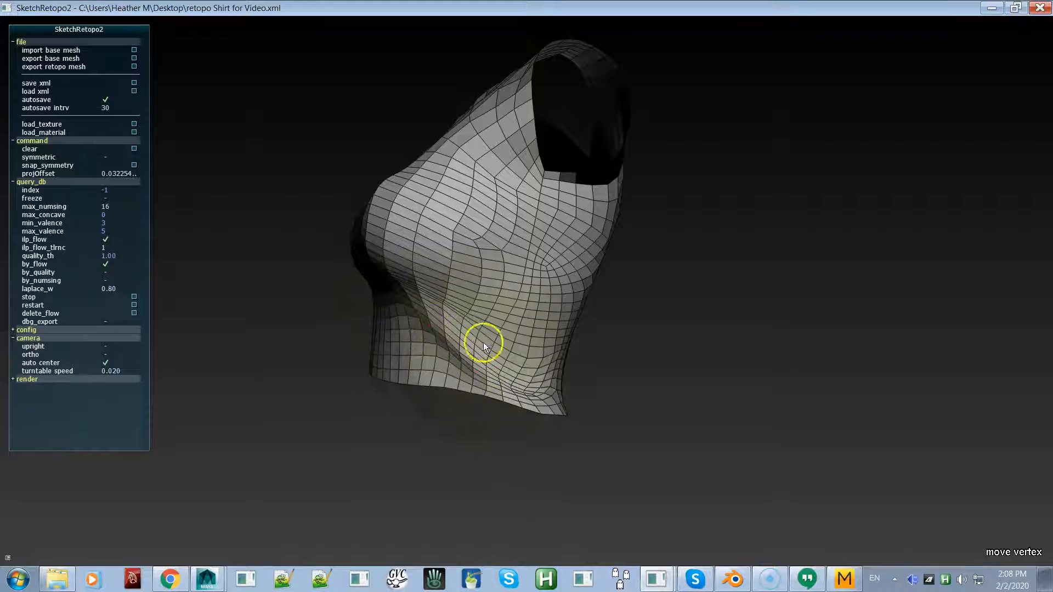
pyautogui.moveTo(510, 294); pyautogui.dragTo(717, 235, button='right')
pyautogui.moveTo(594, 266); pyautogui.dragTo(677, 253, button='right')
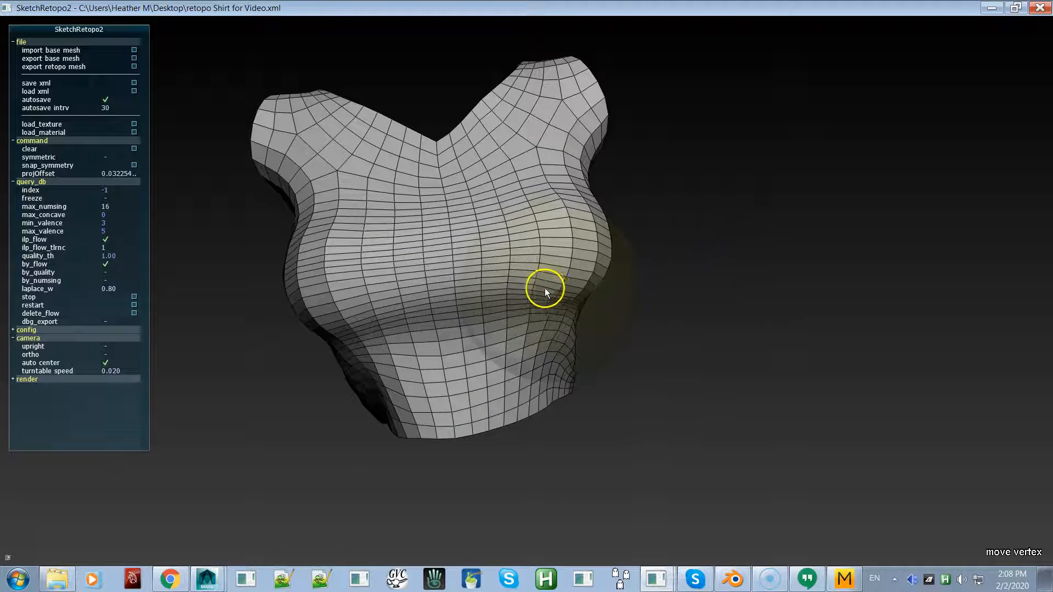
# Step: Insert vertical edge loops through the chest and waist on both sides of the front, crossing the underbust border
pyautogui.press('space')
pyautogui.press('e')
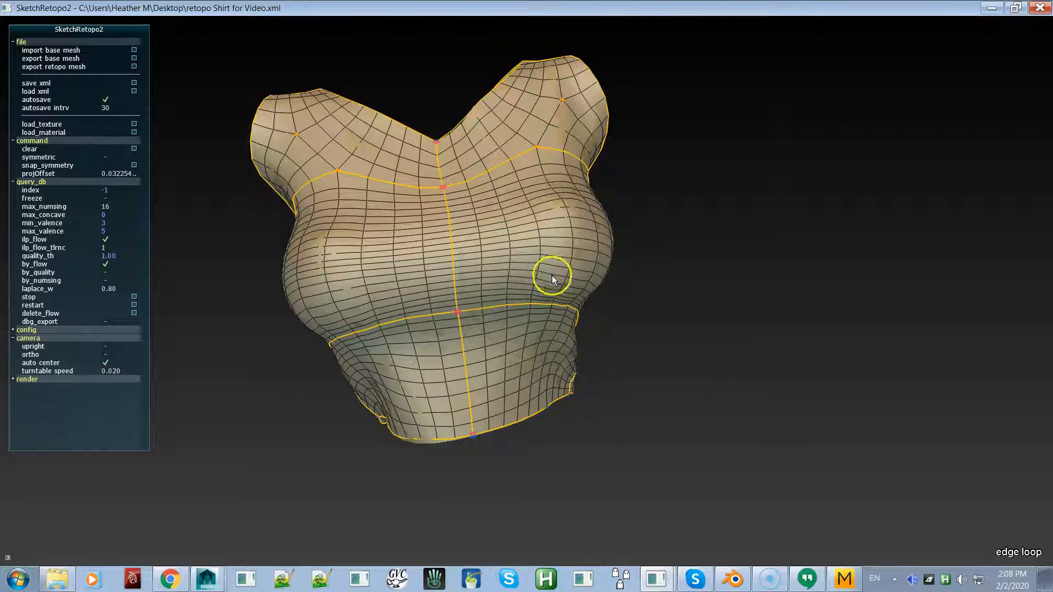
pyautogui.moveTo(558, 289)
pyautogui.mouseDown(button='right')
pyautogui.moveTo(495, 300)
pyautogui.moveTo(563, 274)
pyautogui.mouseUp(button='right')
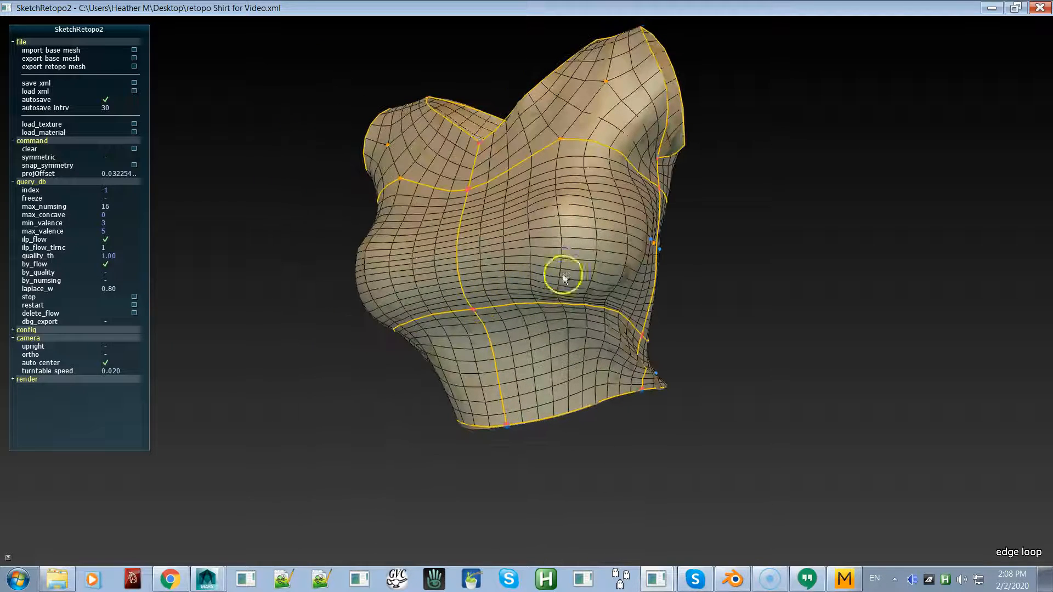
pyautogui.click(595, 307)
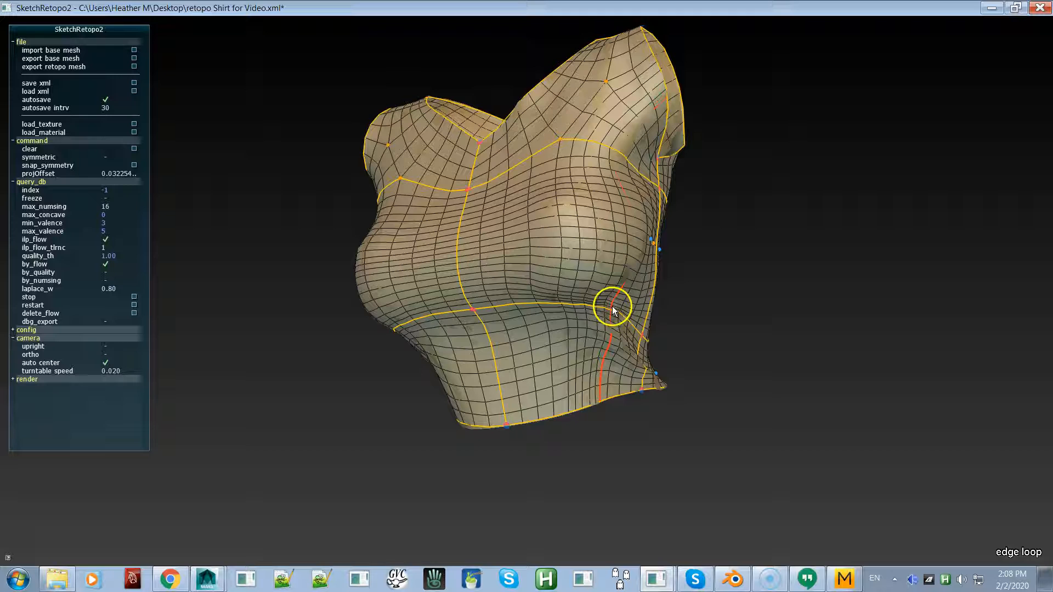
pyautogui.moveTo(610, 310); pyautogui.dragTo(558, 272, button='middle')
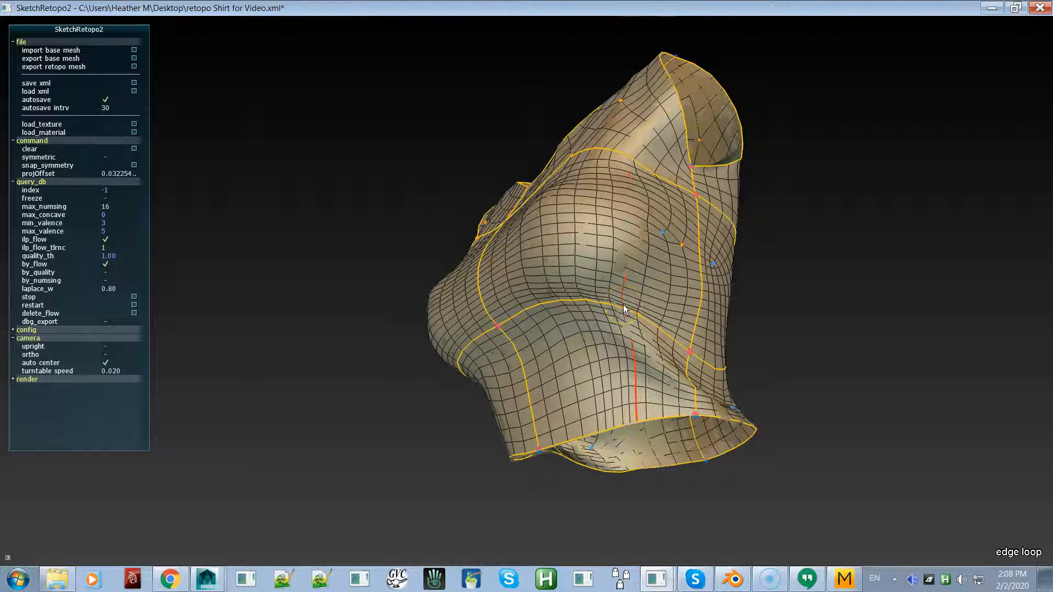
pyautogui.moveTo(607, 308); pyautogui.dragTo(685, 287, button='middle')
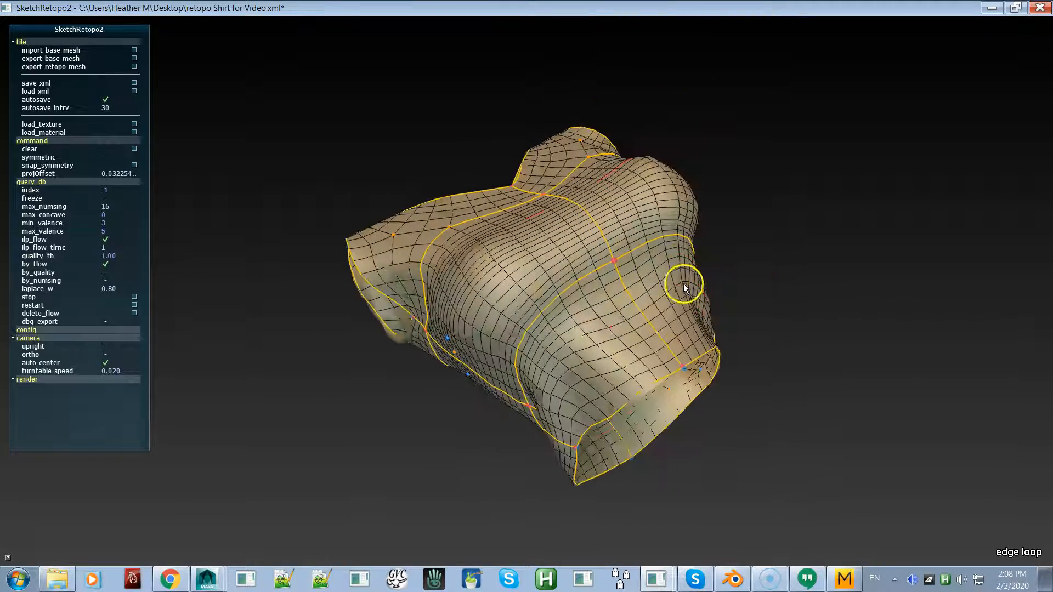
pyautogui.click(536, 323)
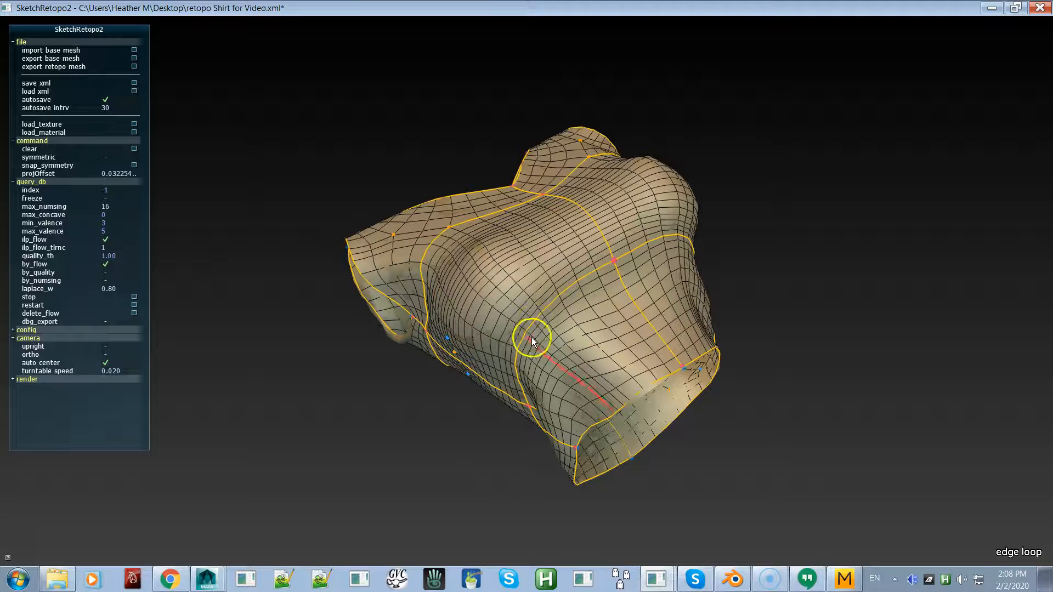
pyautogui.moveTo(529, 347)
pyautogui.mouseDown()
pyautogui.moveTo(521, 358)
pyautogui.moveTo(598, 364)
pyautogui.moveTo(552, 309)
pyautogui.mouseUp()
pyautogui.keyDown('alt'); pyautogui.moveTo(635, 324); pyautogui.dragTo(628, 327); pyautogui.keyUp('alt')
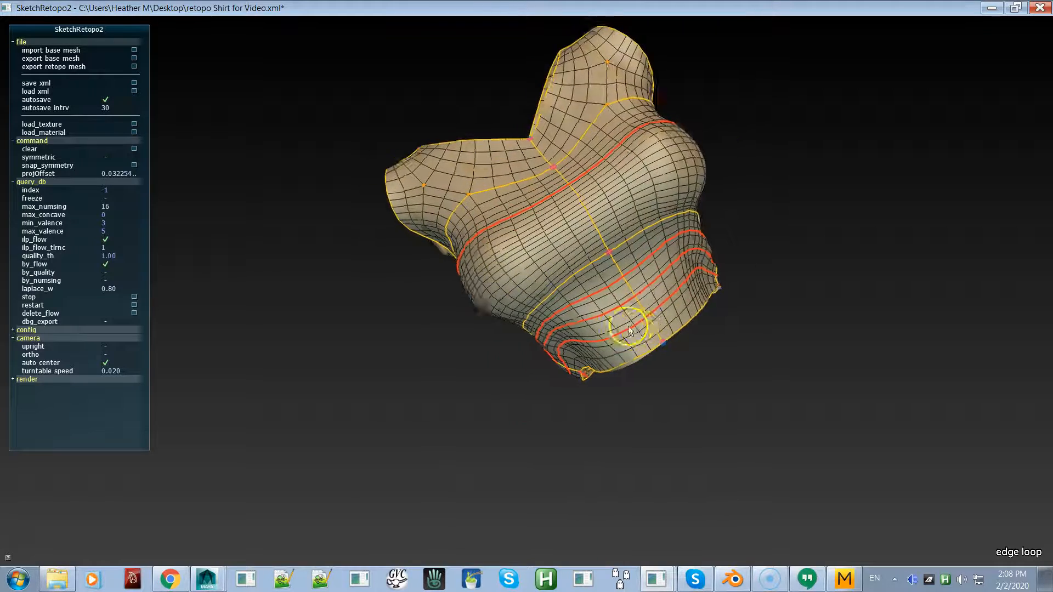
# Step: Insert a further vertical edge loop on each side of the centre front and preview the plain shaded quad mesh
pyautogui.press('space')
pyautogui.press('w')
pyautogui.keyDown('alt'); pyautogui.moveTo(765, 383); pyautogui.dragTo(748, 354); pyautogui.keyUp('alt')
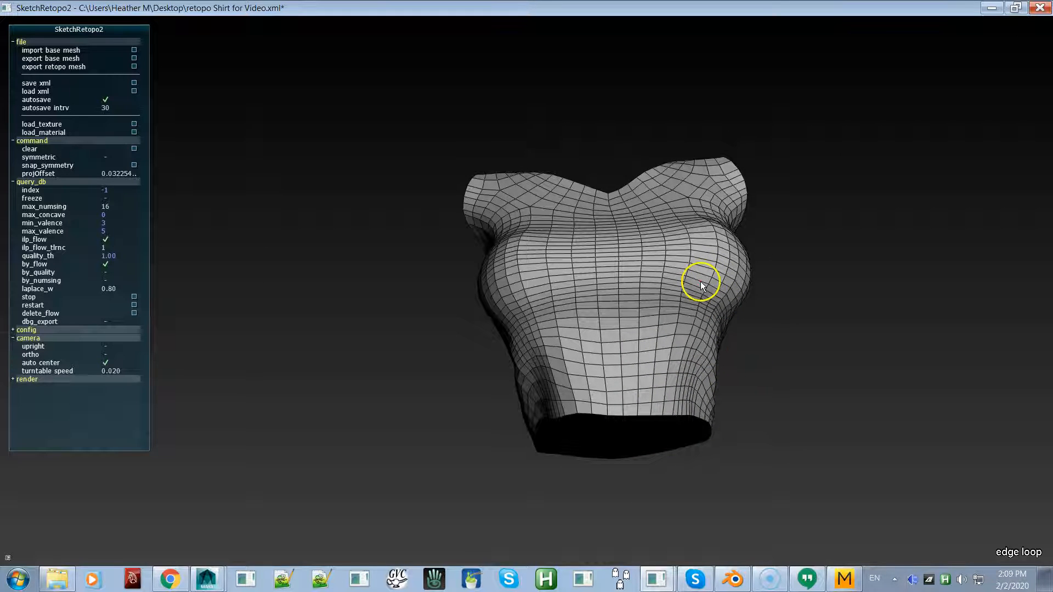
pyautogui.press('w')
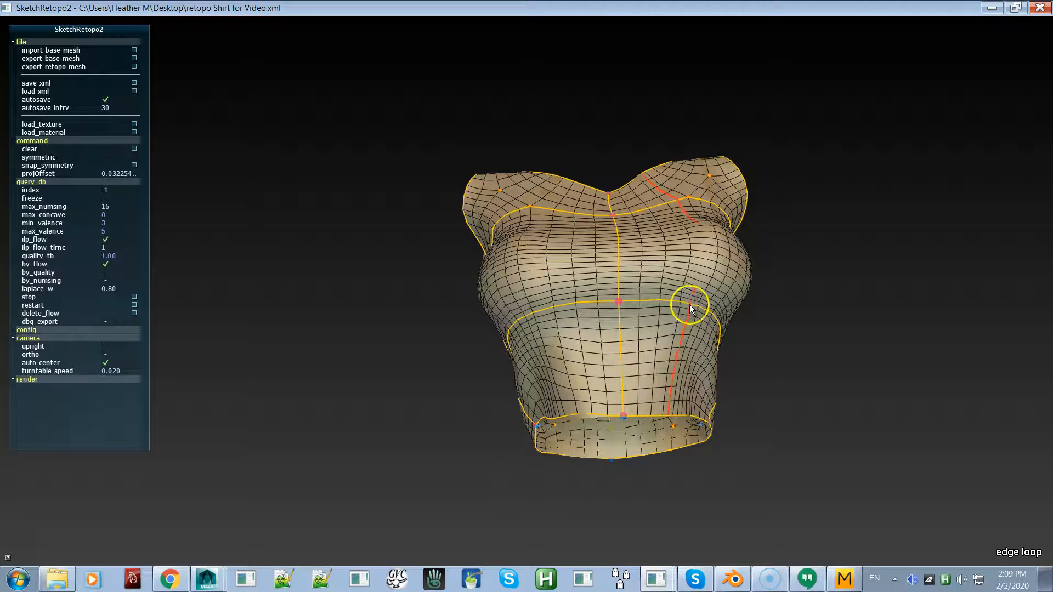
pyautogui.click(689, 304)
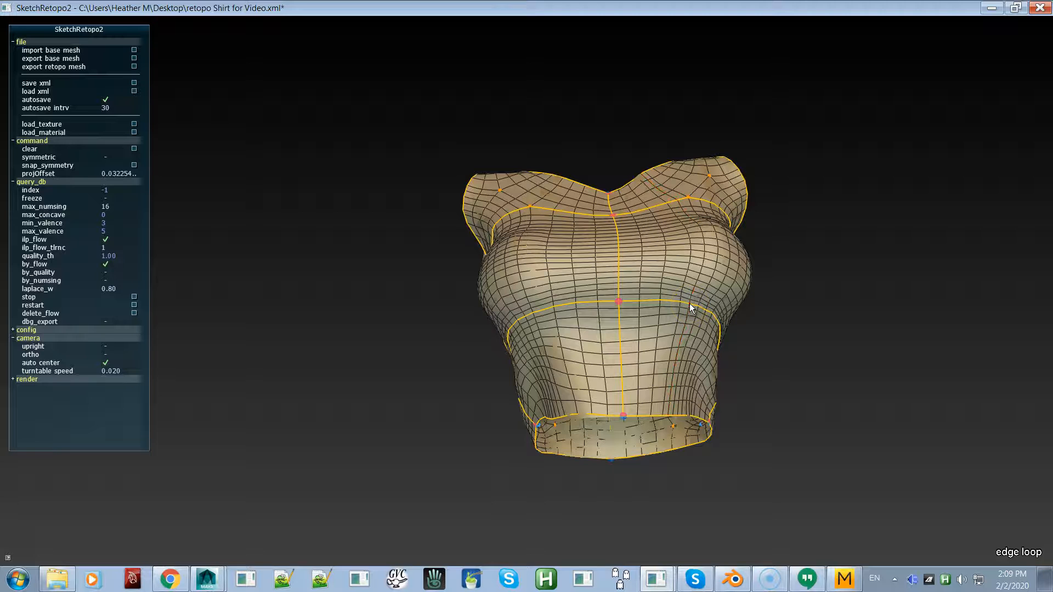
pyautogui.click(547, 321)
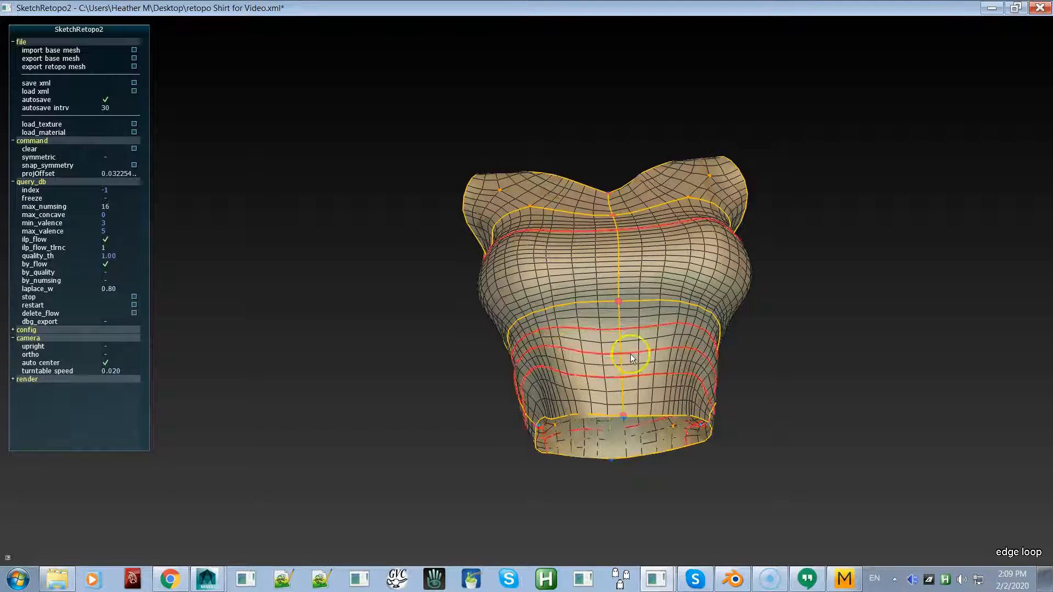
pyautogui.press('space')
pyautogui.keyDown('alt'); pyautogui.moveTo(723, 383); pyautogui.dragTo(679, 384); pyautogui.keyUp('alt')
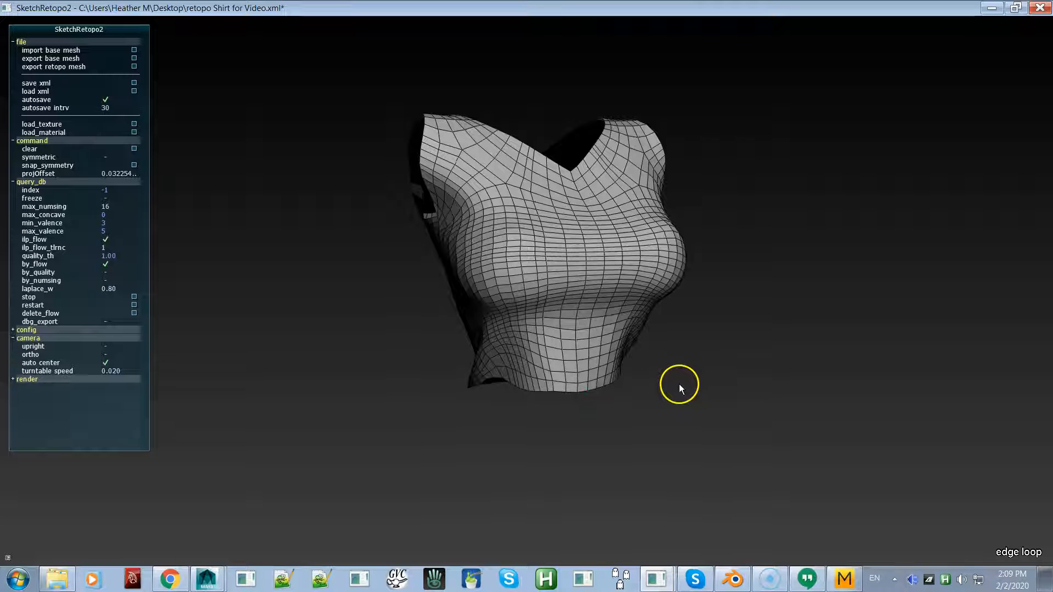
# Step: Export the retopo mesh to the Desktop as "retopo Video Shirt 2.obj"
pyautogui.click(74, 68)
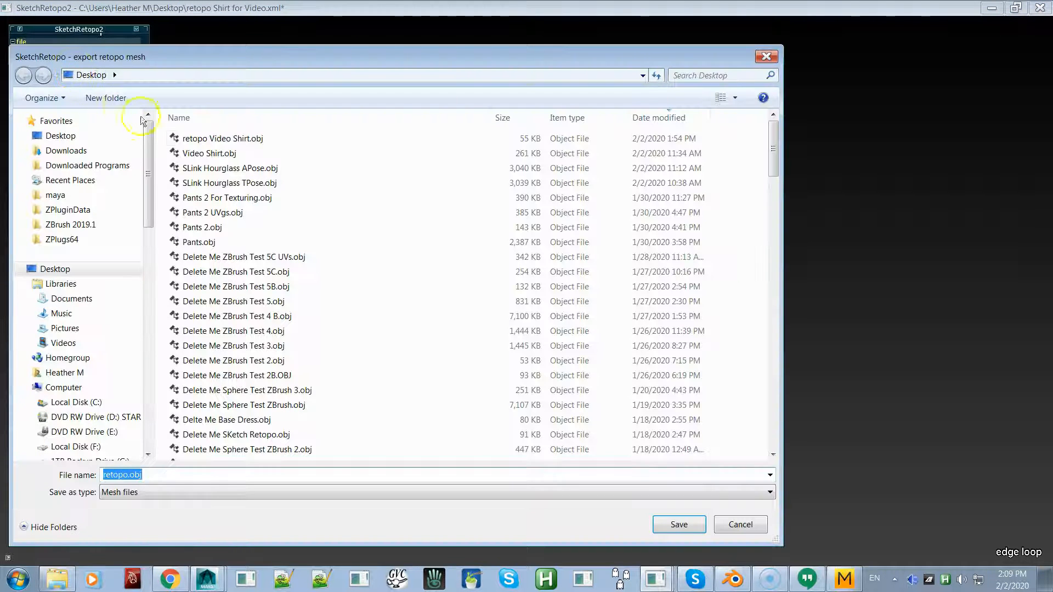
pyautogui.click(215, 139)
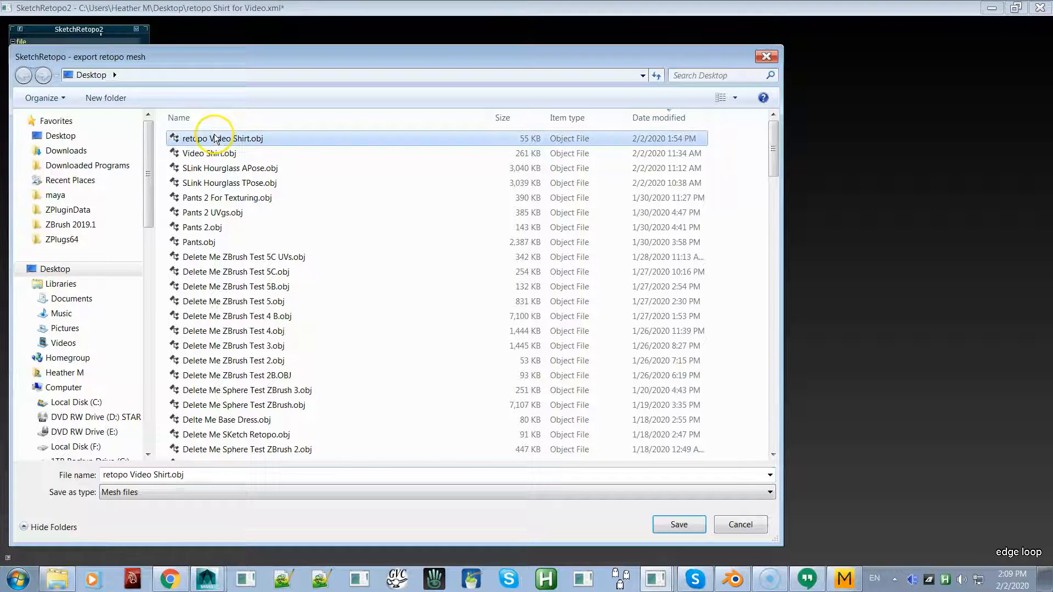
pyautogui.click(170, 477)
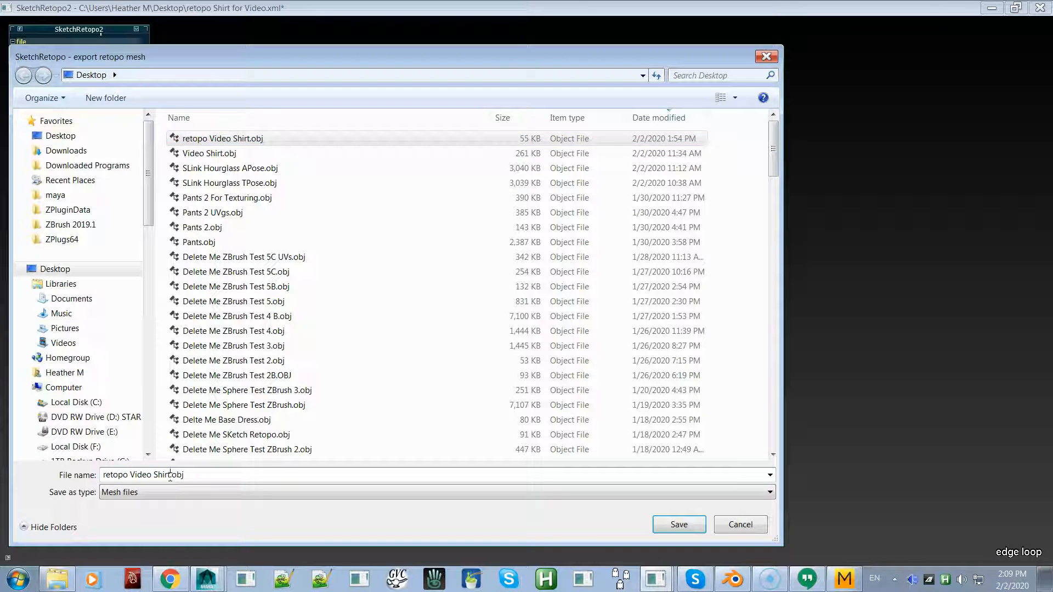
pyautogui.press('Return')
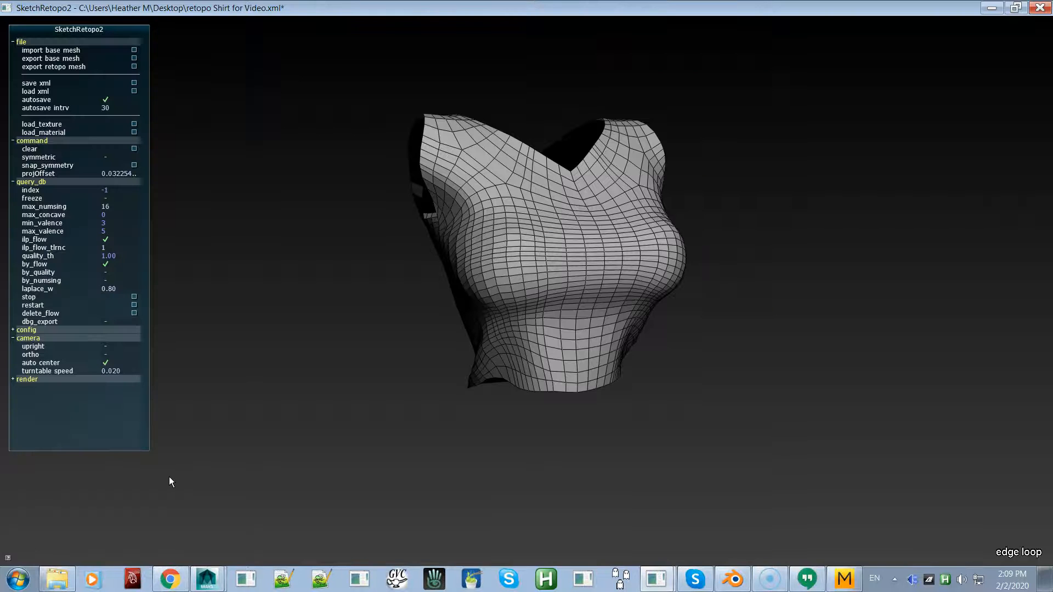
# Step: Switch to Maya and import "retopo Video Shirt 2.obj" into the scene with the earlier shirts
pyautogui.hotkey('alt', 'Tab')
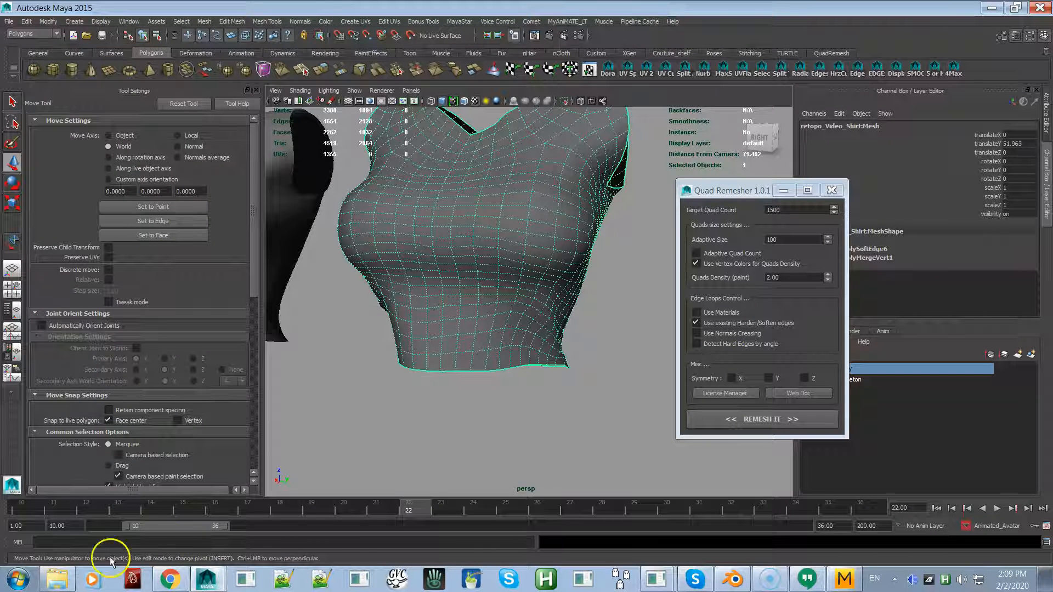
pyautogui.keyDown('alt'); pyautogui.moveTo(493, 386); pyautogui.dragTo(386, 319, button='right'); pyautogui.keyUp('alt')
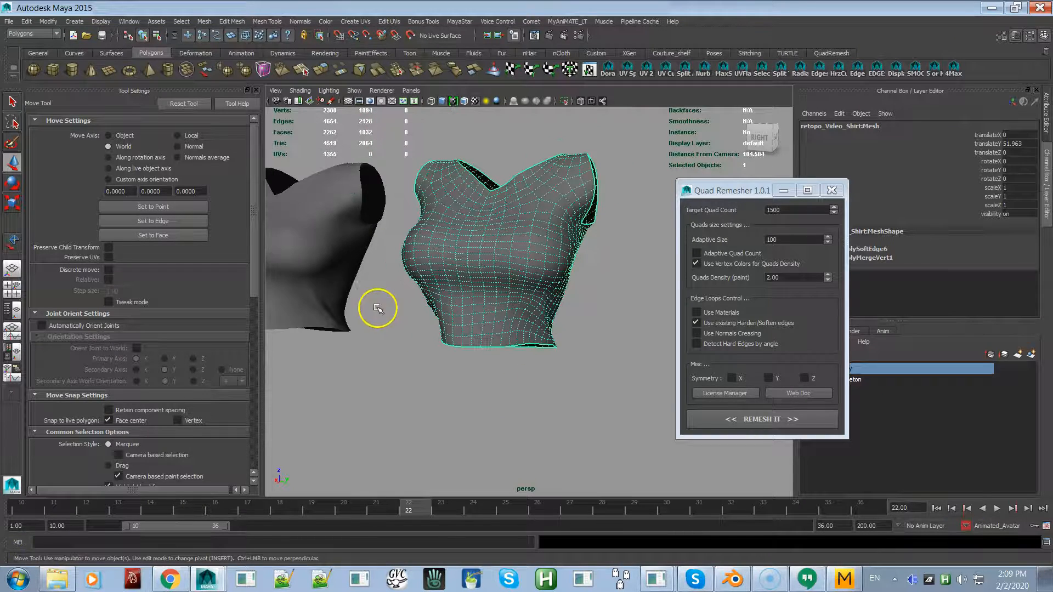
pyautogui.click(9, 23)
pyautogui.click(41, 128)
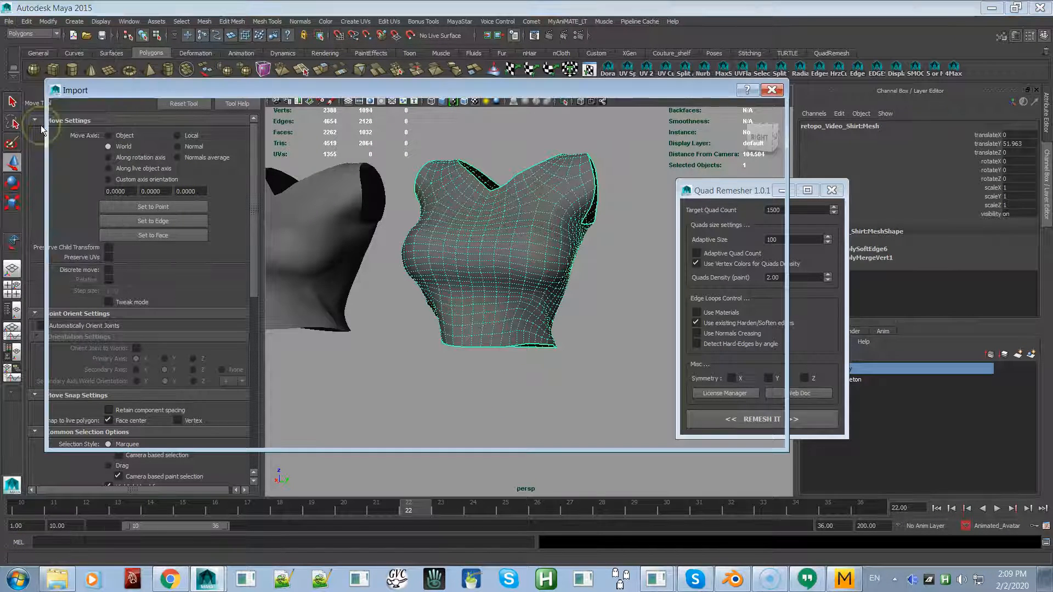
pyautogui.doubleClick(176, 146)
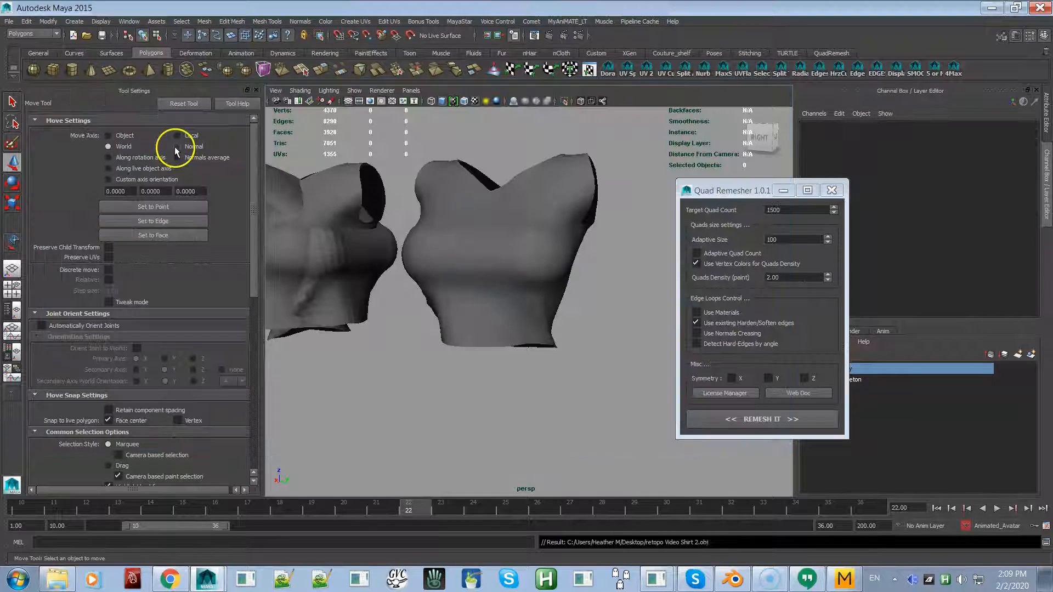
pyautogui.scroll(-5, 421, 334)
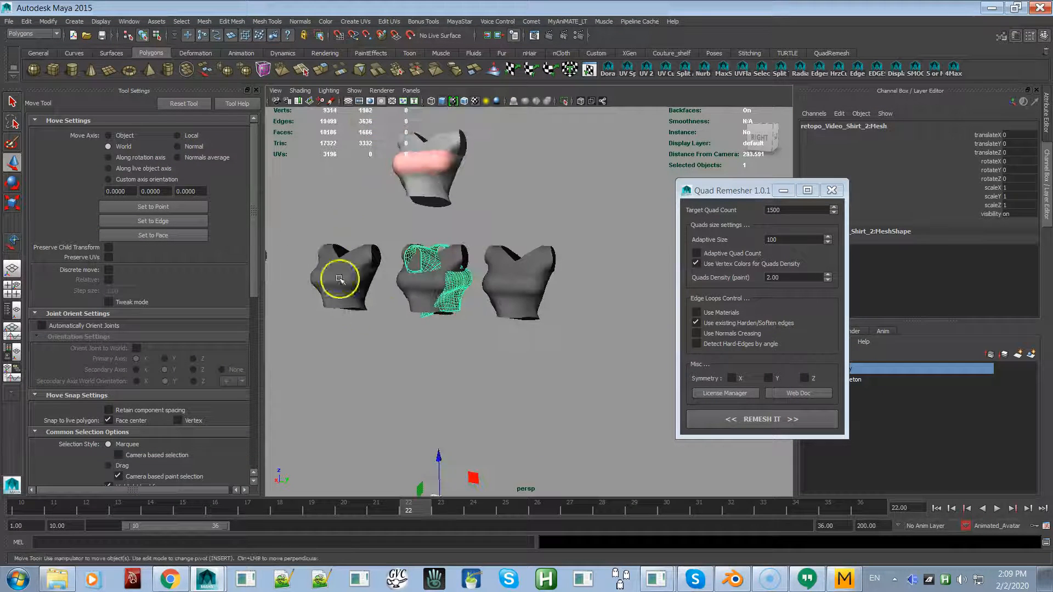
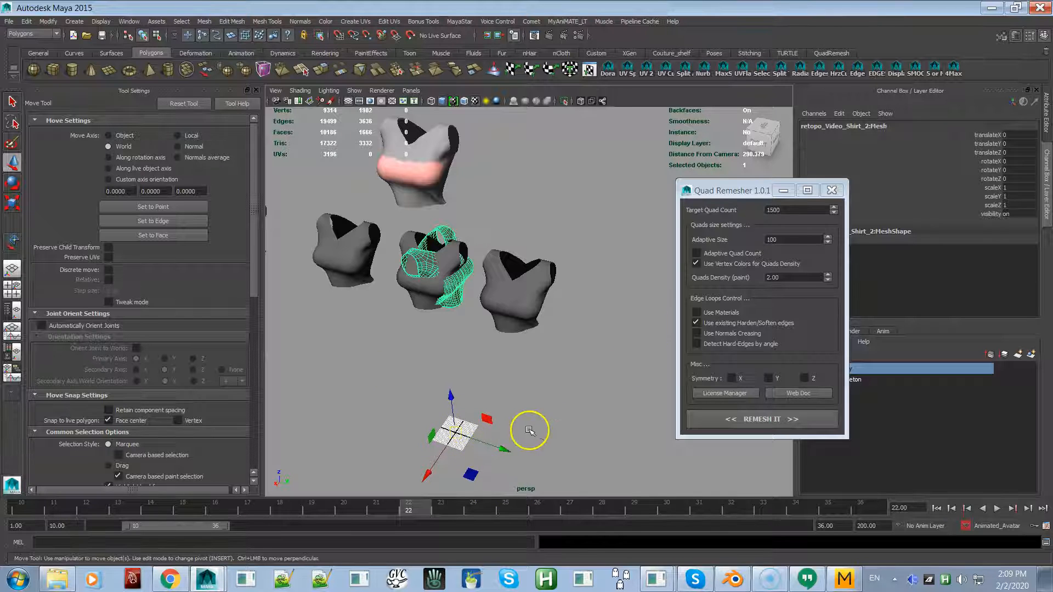
# Step: Rotate the imported retopo shirt -90 degrees about Z to align with the others and freeze its transformations
pyautogui.press('e')
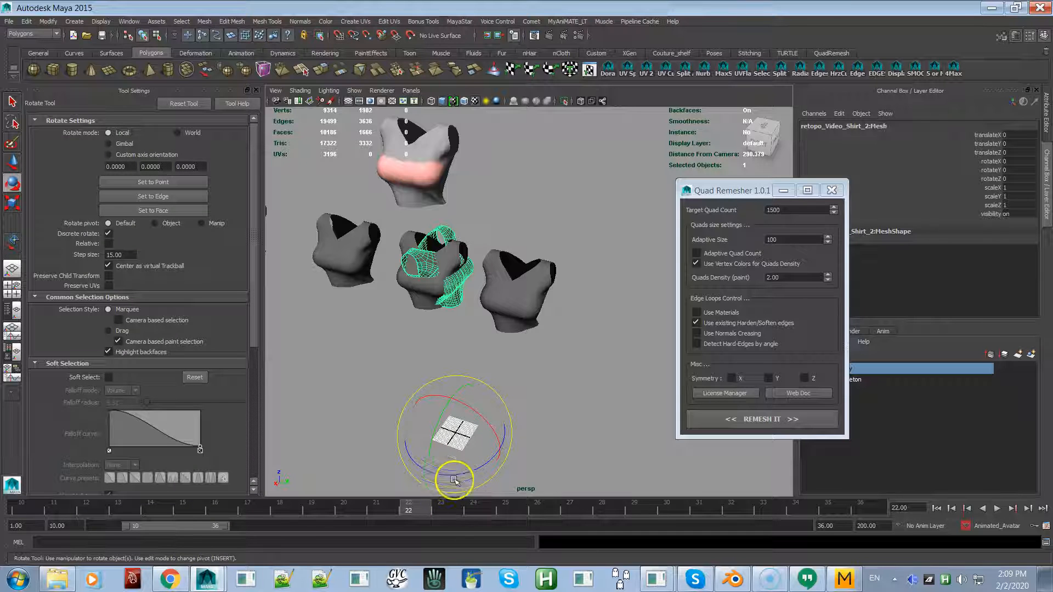
pyautogui.moveTo(459, 470); pyautogui.dragTo(393, 490)
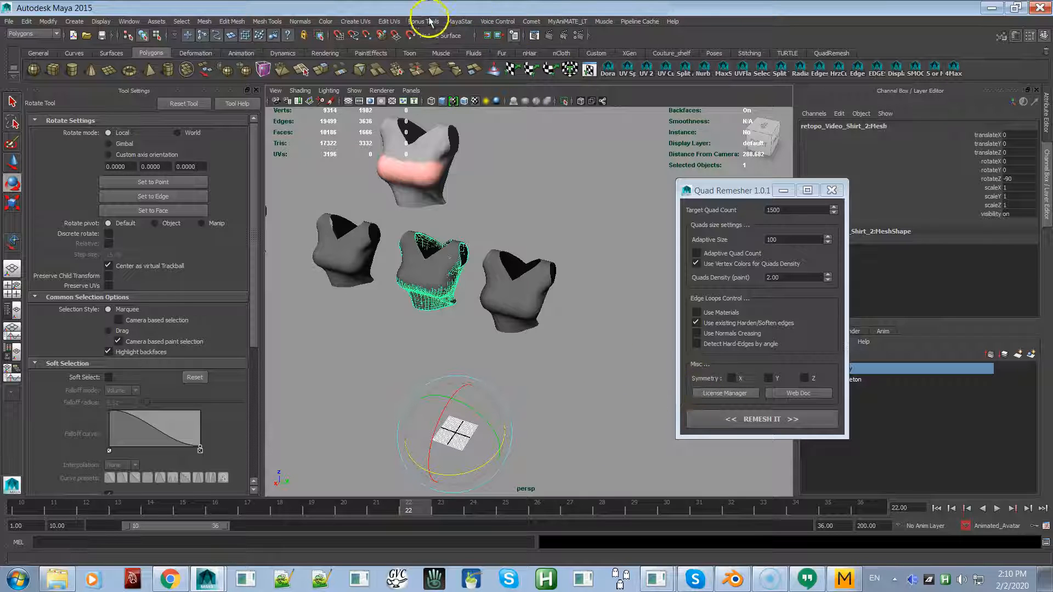
pyautogui.click(457, 21)
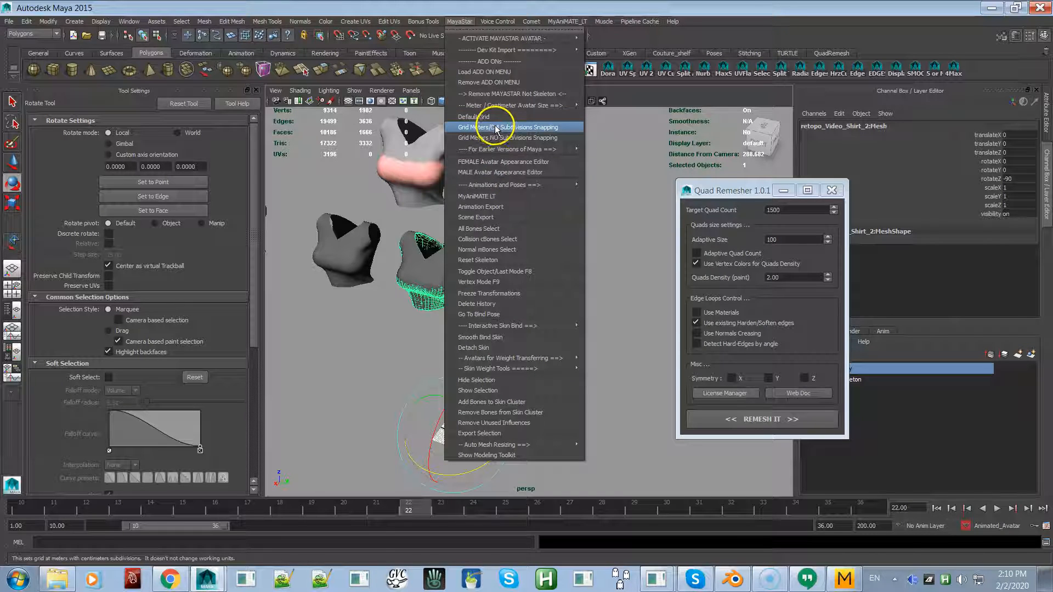
pyautogui.click(496, 293)
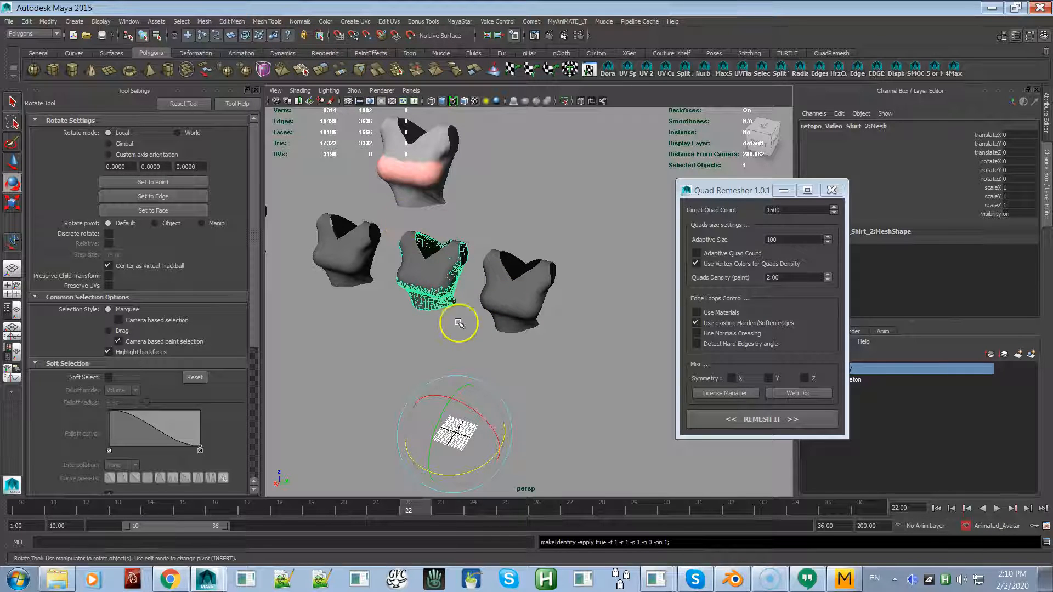
# Step: Move the imported shirt along Y to about 94.65, beside the row of shirts, and merge its vertices
pyautogui.press('w')
pyautogui.moveTo(509, 451); pyautogui.dragTo(640, 475)
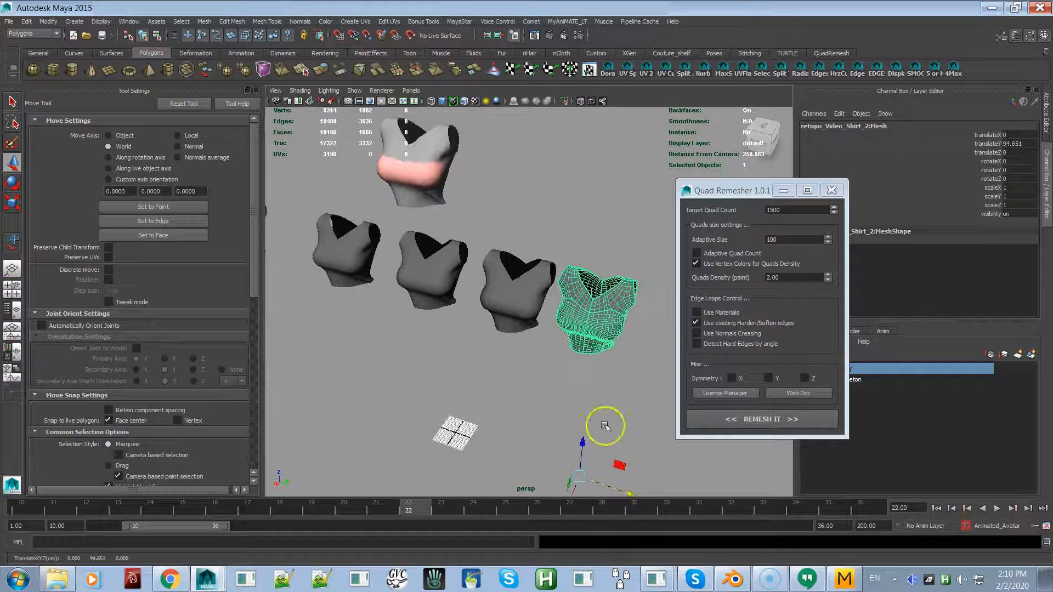
pyautogui.click(205, 22)
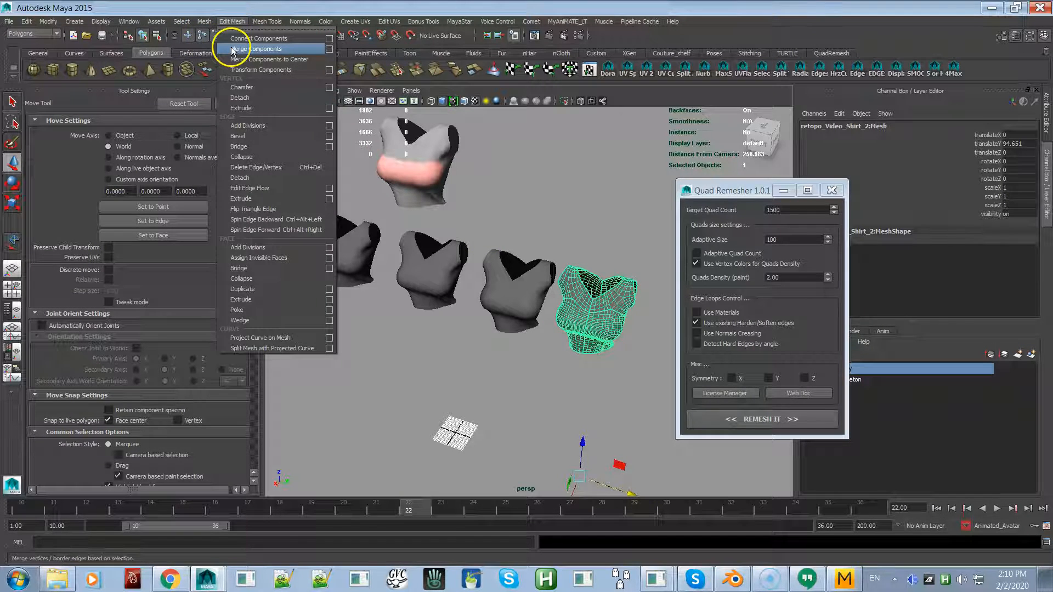
pyautogui.click(232, 49)
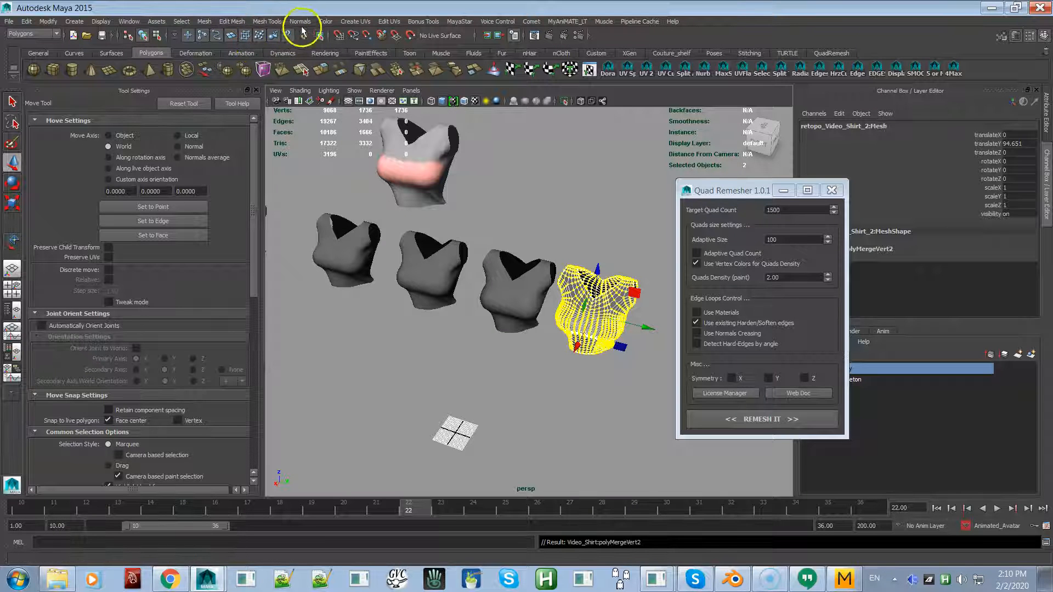
# Step: Reselect the merged shirt as an object and soften all of its edges
pyautogui.click(599, 387)
pyautogui.click(599, 323)
pyautogui.click(300, 22)
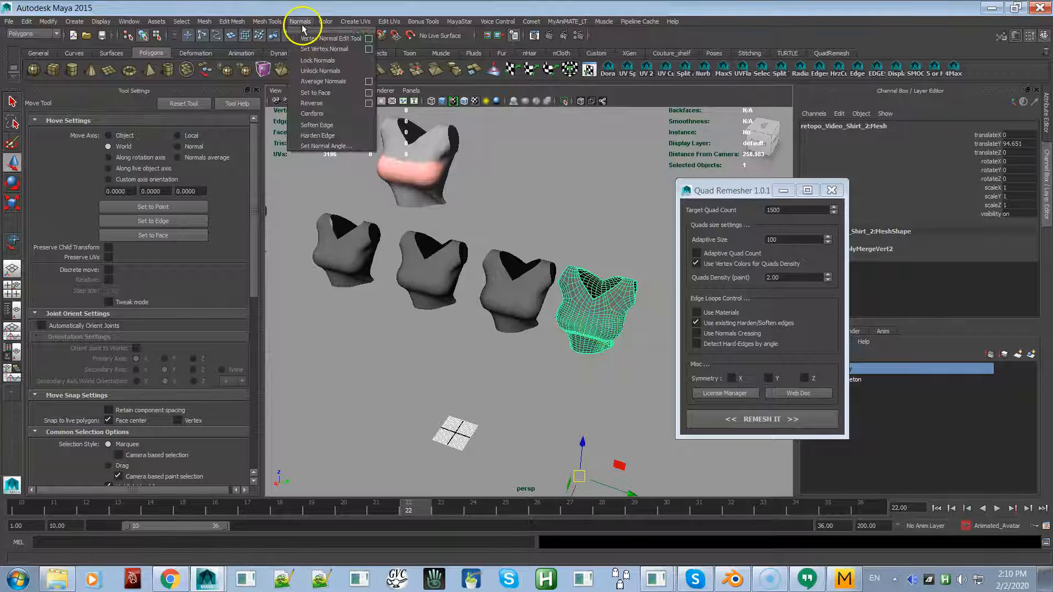
pyautogui.click(308, 126)
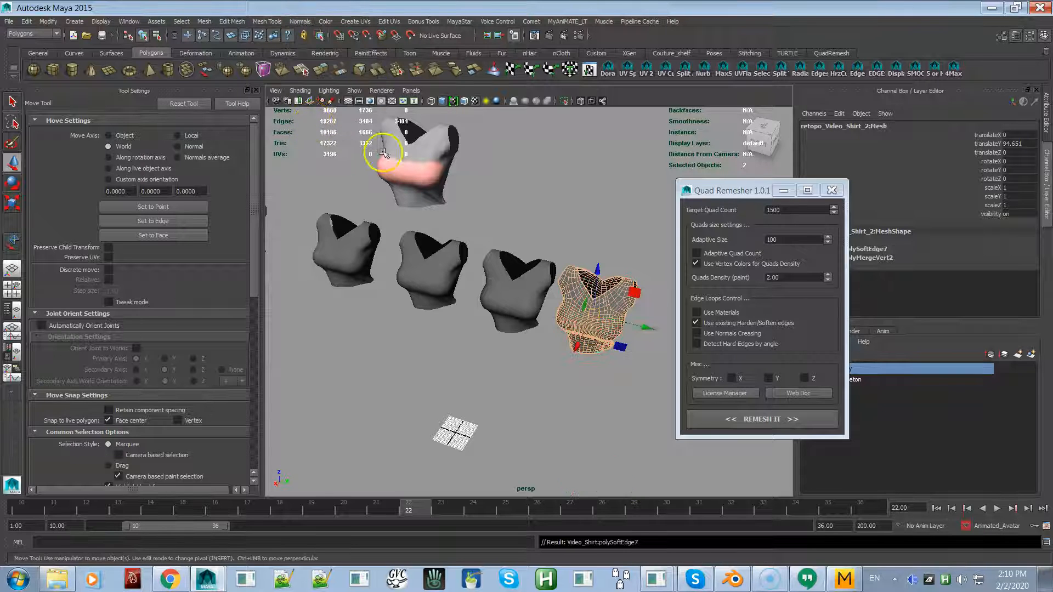
pyautogui.click(533, 374)
# Step: Unlock the normals of the retopo_Video_Shirt_2 mesh and soften its edges again
pyautogui.keyDown('alt'); pyautogui.moveTo(566, 360); pyautogui.dragTo(642, 444, button='right'); pyautogui.keyUp('alt')
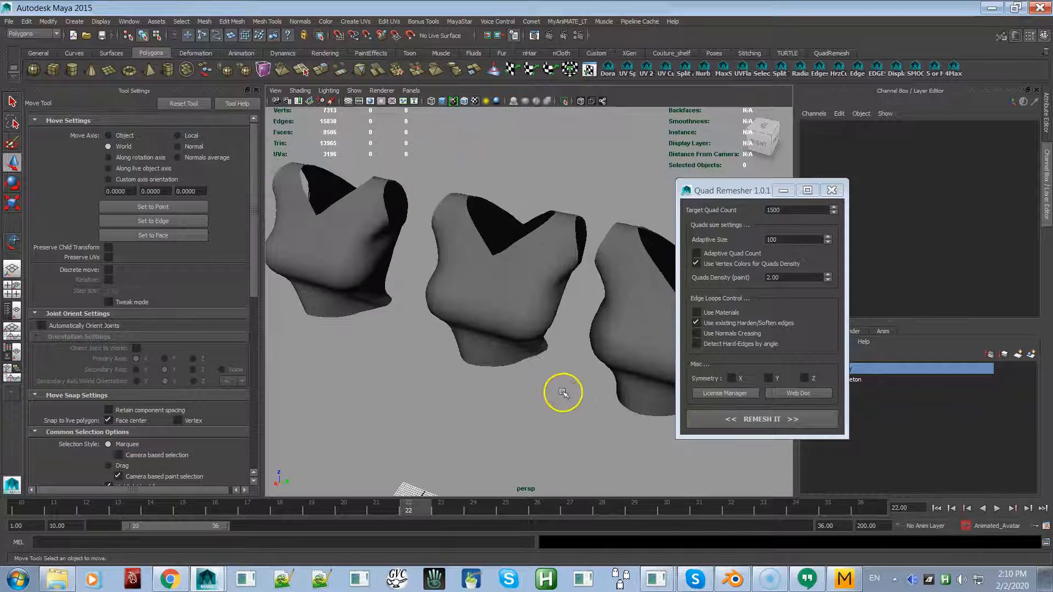
pyautogui.keyDown('alt'); pyautogui.moveTo(564, 393); pyautogui.dragTo(428, 361, button='middle'); pyautogui.keyUp('alt')
pyautogui.keyDown('alt'); pyautogui.moveTo(429, 357); pyautogui.dragTo(431, 318); pyautogui.keyUp('alt')
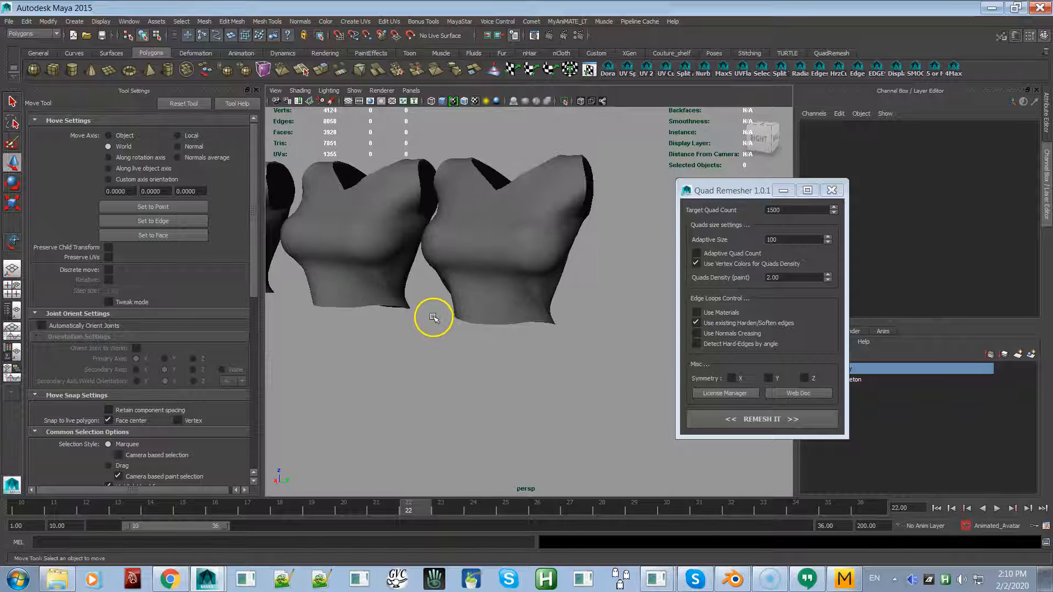
pyautogui.click(474, 238)
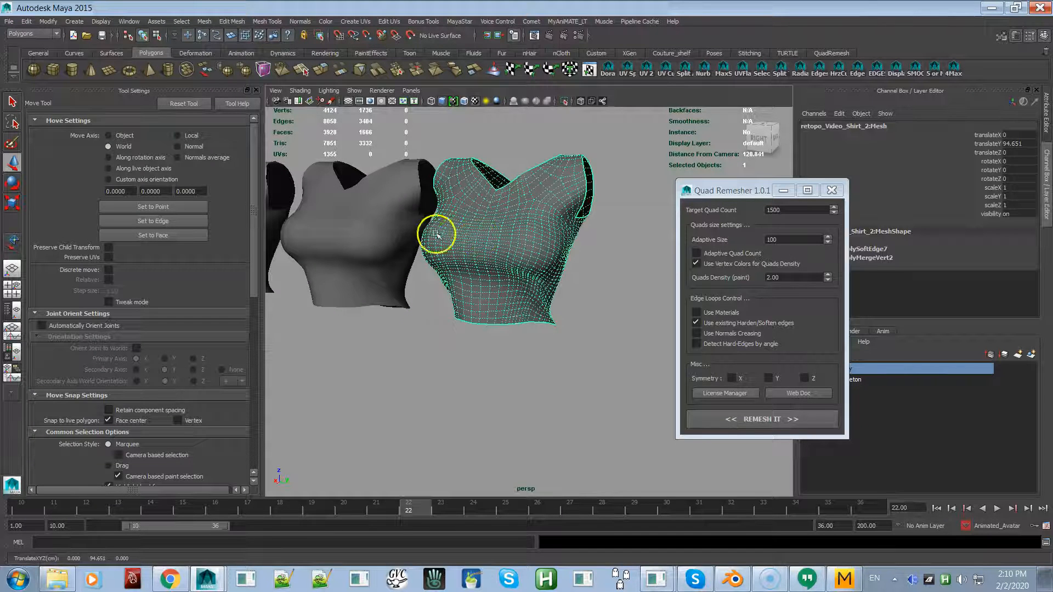
pyautogui.keyDown('alt'); pyautogui.moveTo(516, 235); pyautogui.dragTo(488, 221); pyautogui.keyUp('alt')
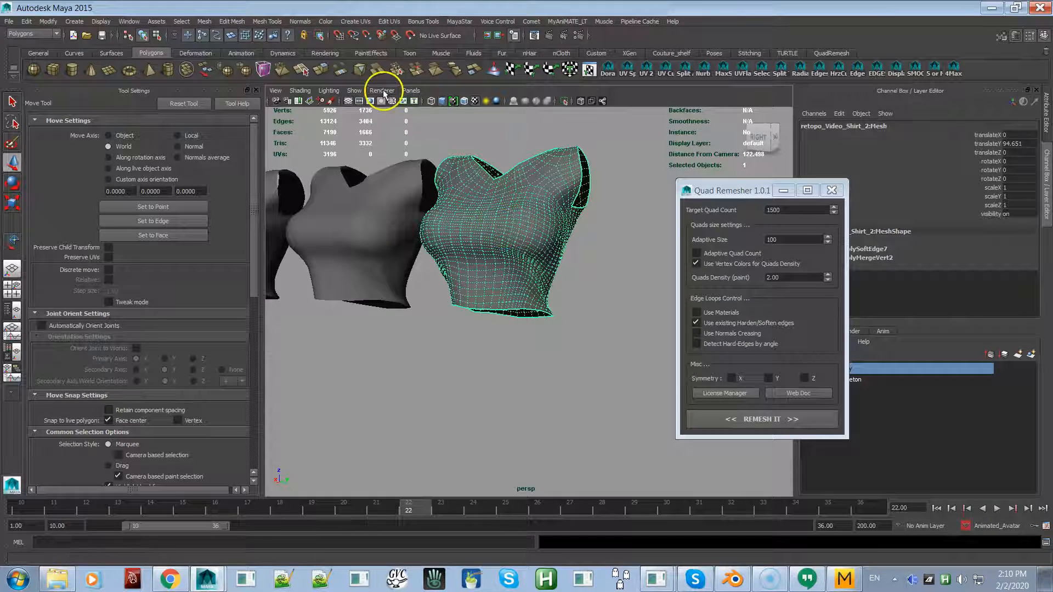
pyautogui.click(311, 23)
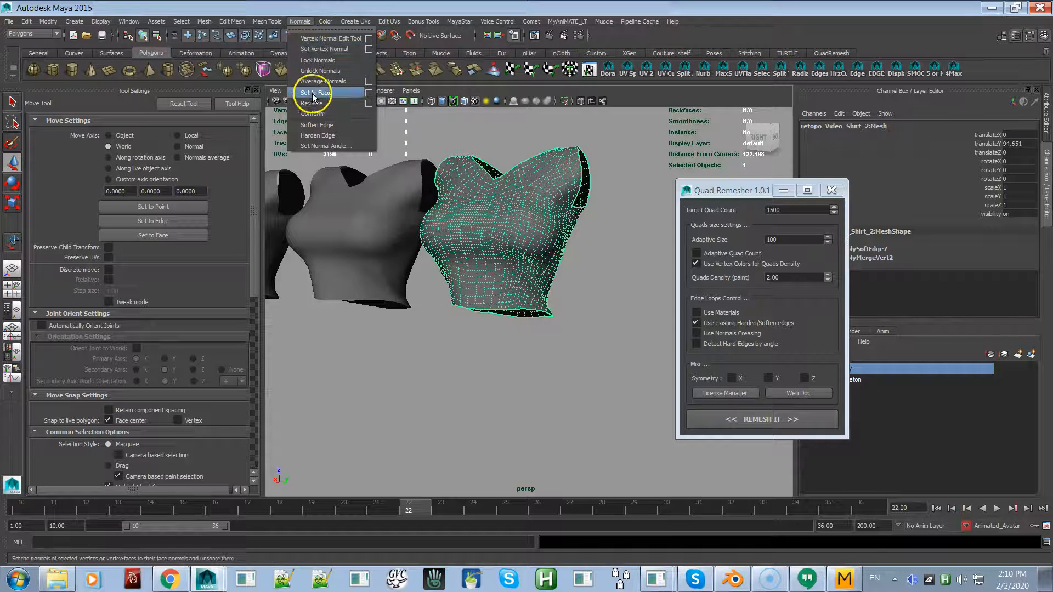
pyautogui.click(315, 71)
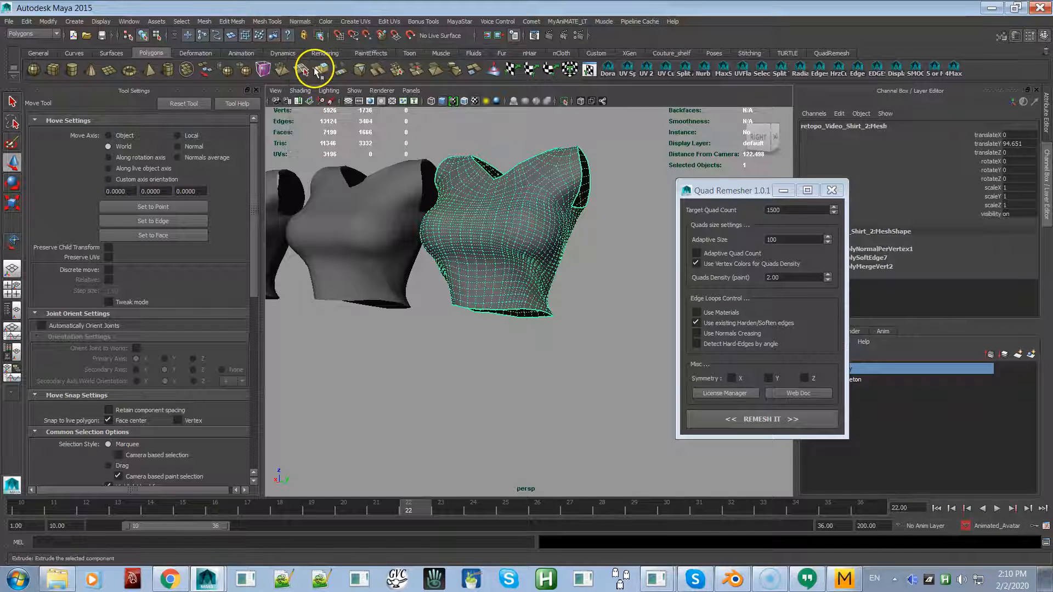
pyautogui.click(302, 22)
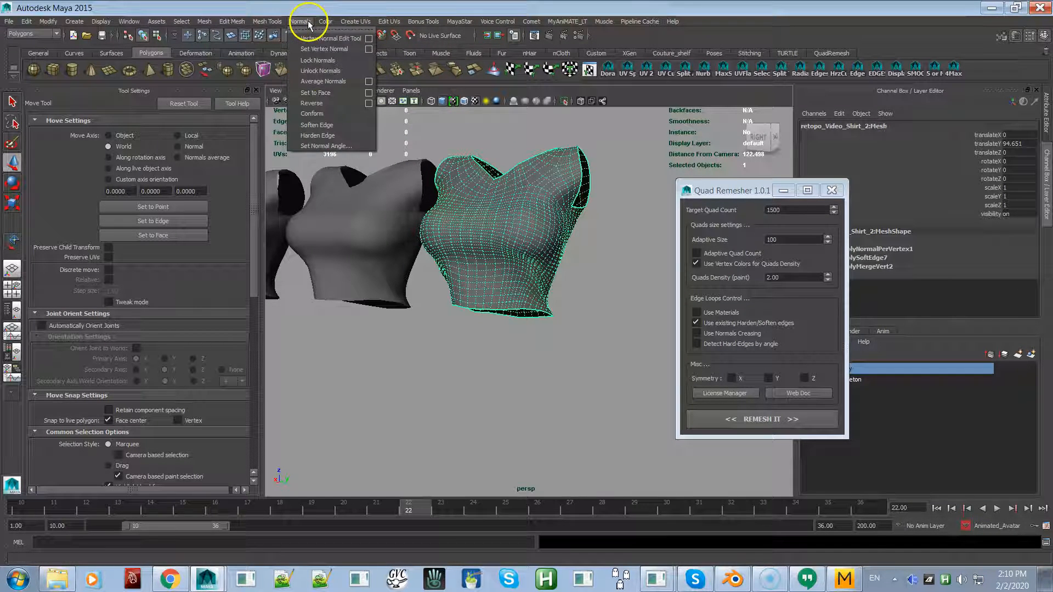
pyautogui.click(315, 125)
# Step: Examine the softened shirt's shading and wireframe up close and compare them with the earlier Retopo_Video_Shirt mesh
pyautogui.click(526, 366)
pyautogui.keyDown('alt'); pyautogui.moveTo(527, 367); pyautogui.dragTo(433, 370); pyautogui.keyUp('alt')
pyautogui.keyDown('alt'); pyautogui.moveTo(433, 369); pyautogui.dragTo(548, 415, button='right'); pyautogui.keyUp('alt')
pyautogui.keyDown('alt'); pyautogui.moveTo(548, 415); pyautogui.dragTo(515, 344); pyautogui.keyUp('alt')
pyautogui.keyDown('alt'); pyautogui.moveTo(387, 291); pyautogui.dragTo(531, 275); pyautogui.keyUp('alt')
pyautogui.click(510, 317)
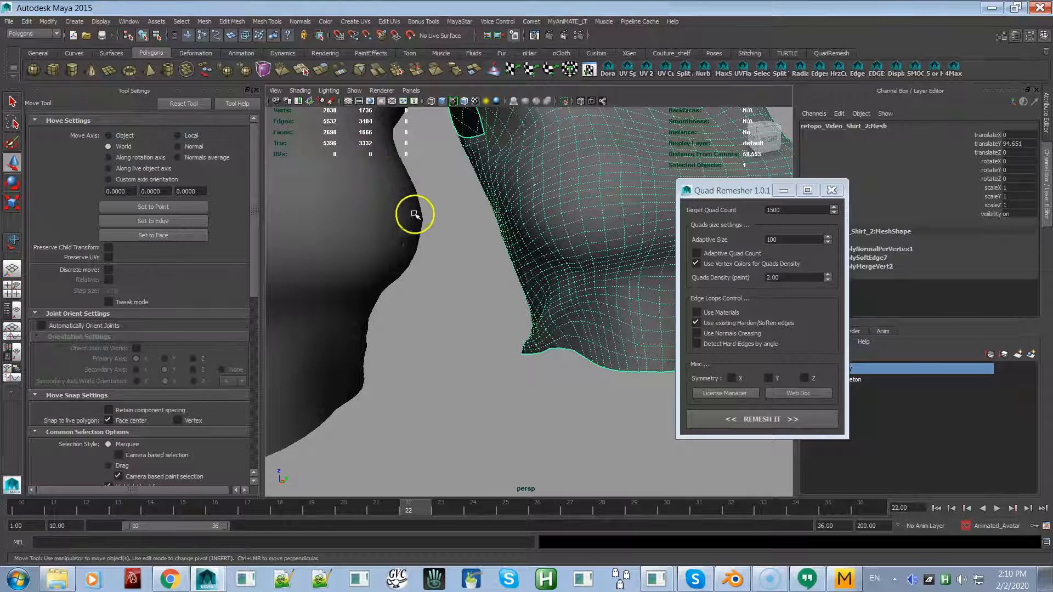
pyautogui.keyDown('alt'); pyautogui.moveTo(507, 301); pyautogui.dragTo(393, 200, button='right'); pyautogui.keyUp('alt')
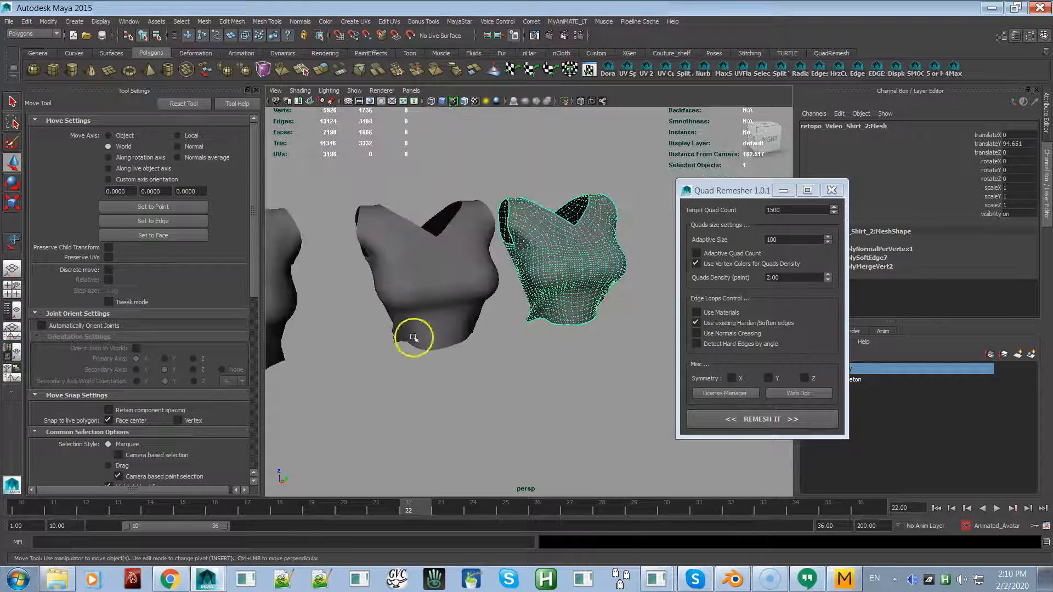
pyautogui.click(291, 297)
pyautogui.keyDown('alt'); pyautogui.moveTo(364, 320); pyautogui.dragTo(469, 294, button='middle'); pyautogui.keyUp('alt')
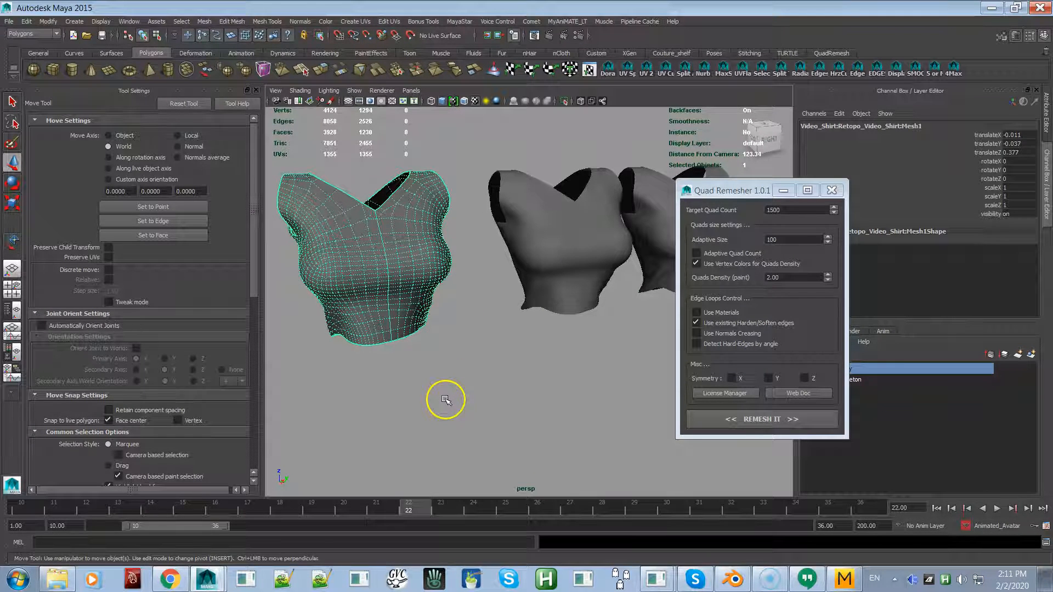
pyautogui.click(445, 399)
pyautogui.keyDown('alt'); pyautogui.moveTo(451, 369); pyautogui.dragTo(471, 341); pyautogui.keyUp('alt')
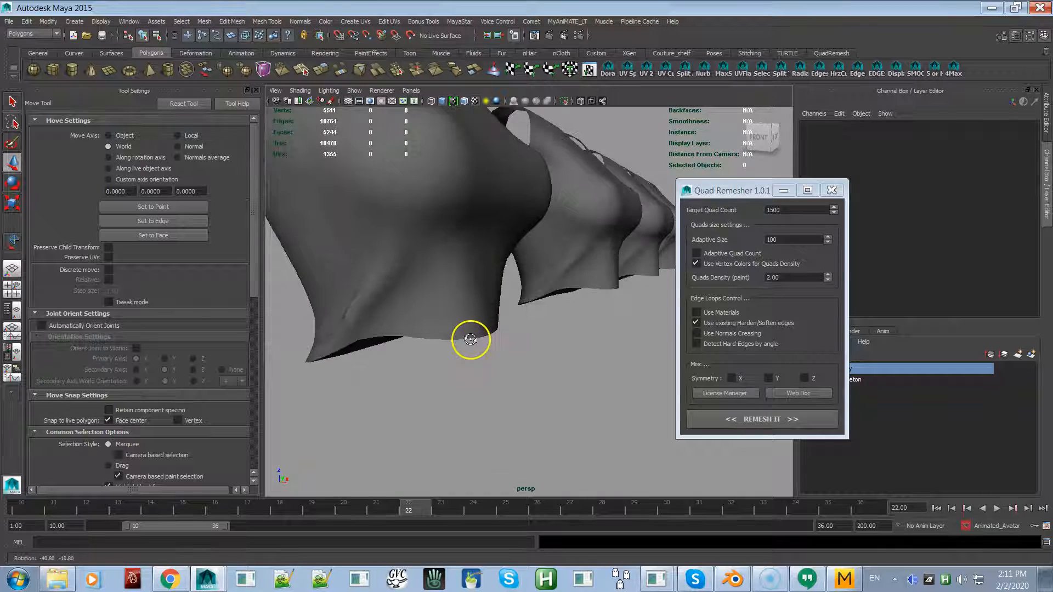
# Step: Inspect the new shirt's sides and back, comparing its shape and edge flow with the neighbouring shirts
pyautogui.click(540, 272)
pyautogui.keyDown('alt'); pyautogui.moveTo(616, 287); pyautogui.dragTo(404, 305); pyautogui.keyUp('alt')
pyautogui.click(434, 284)
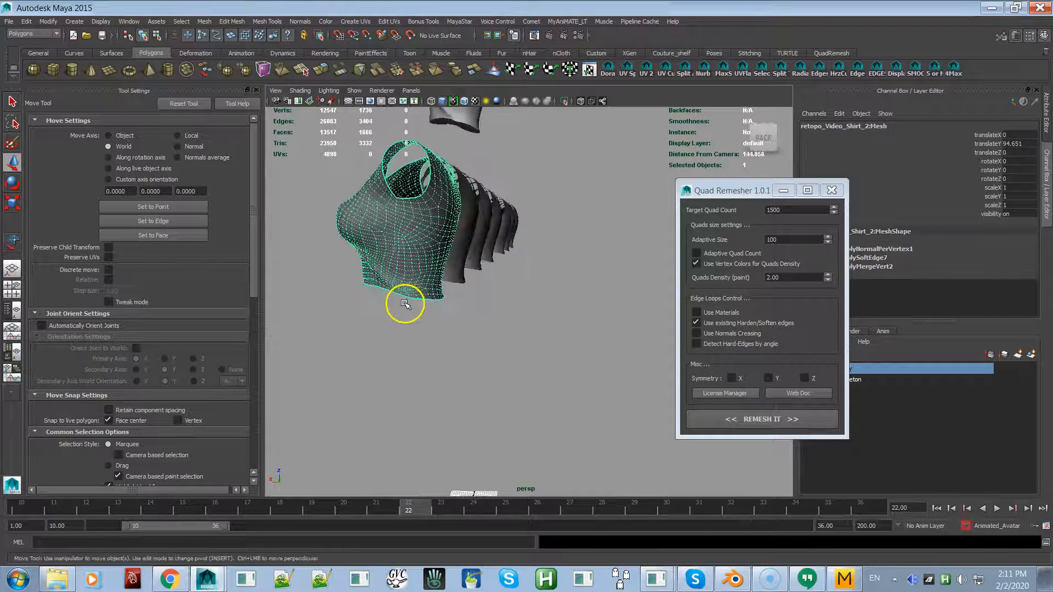
pyautogui.click(435, 344)
pyautogui.keyDown('alt'); pyautogui.moveTo(458, 327); pyautogui.dragTo(376, 322); pyautogui.keyUp('alt')
pyautogui.scroll(4, 409, 334)
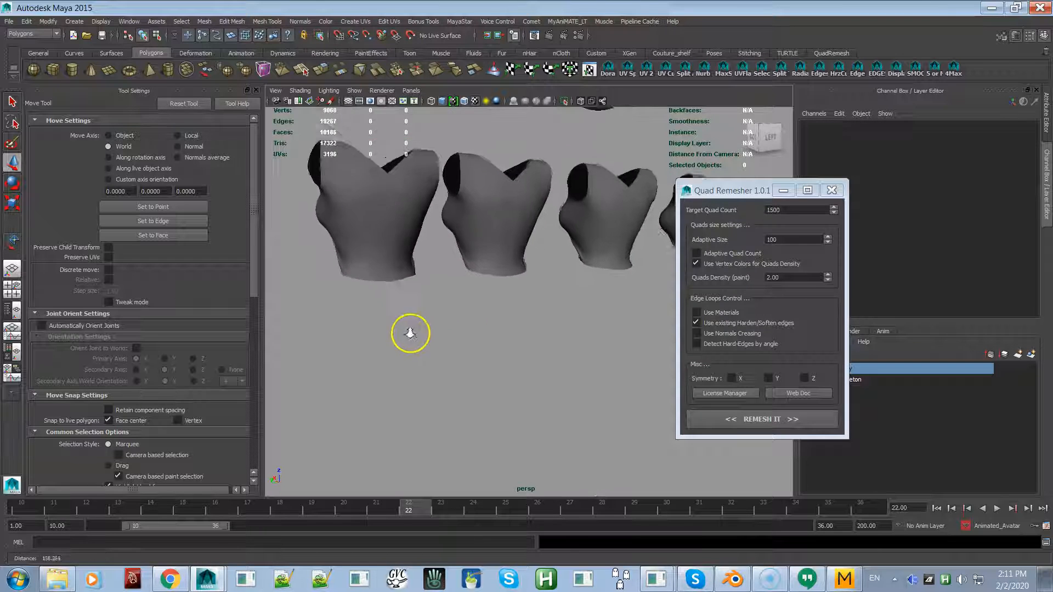
pyautogui.keyDown('alt'); pyautogui.moveTo(426, 293); pyautogui.dragTo(442, 351, button='middle'); pyautogui.keyUp('alt')
pyautogui.click(342, 281)
pyautogui.keyDown('alt'); pyautogui.moveTo(391, 288); pyautogui.dragTo(440, 303, button='middle'); pyautogui.keyUp('alt')
pyautogui.keyDown('alt'); pyautogui.moveTo(552, 298); pyautogui.dragTo(429, 289); pyautogui.keyUp('alt')
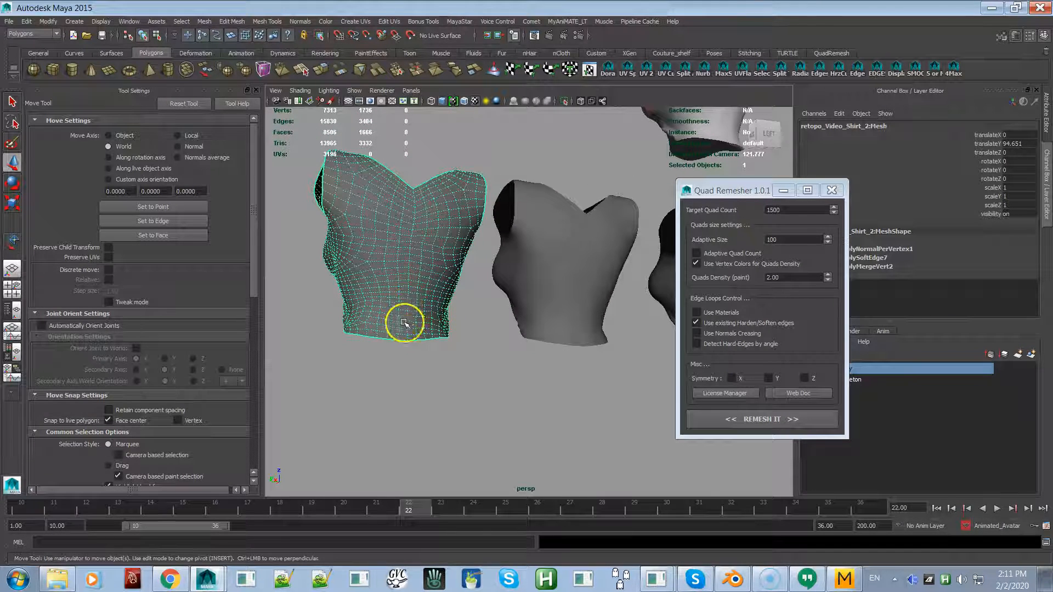
pyautogui.keyDown('alt'); pyautogui.moveTo(403, 248); pyautogui.dragTo(526, 279); pyautogui.keyUp('alt')
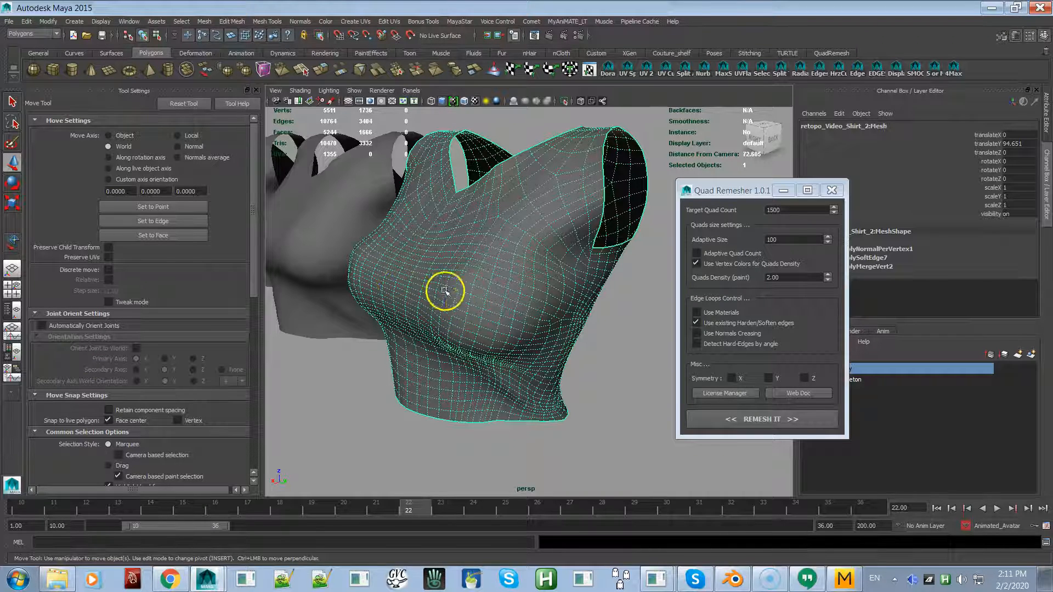
# Step: Switch to SketchRetopo and check the subdivision count on the chest section of the centre-front curve in edit topology mode
pyautogui.hotkey('alt', 'Tab')
pyautogui.hotkey('alt', 'Tab')
pyautogui.hotkey('alt', 'Tab')
pyautogui.hotkey('alt', 'Tab')
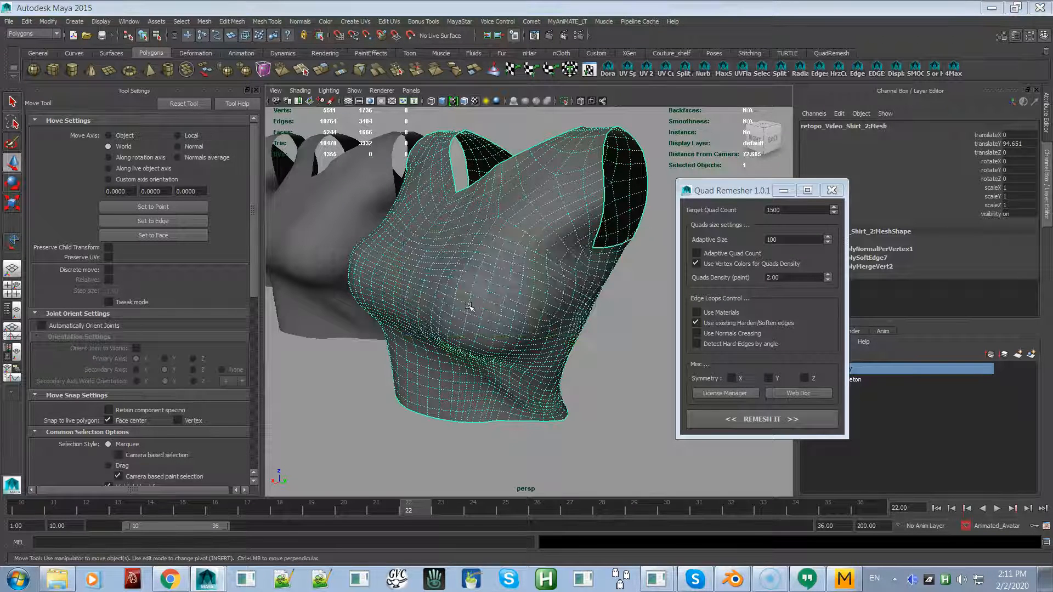
pyautogui.hotkey('alt', 'Tab')
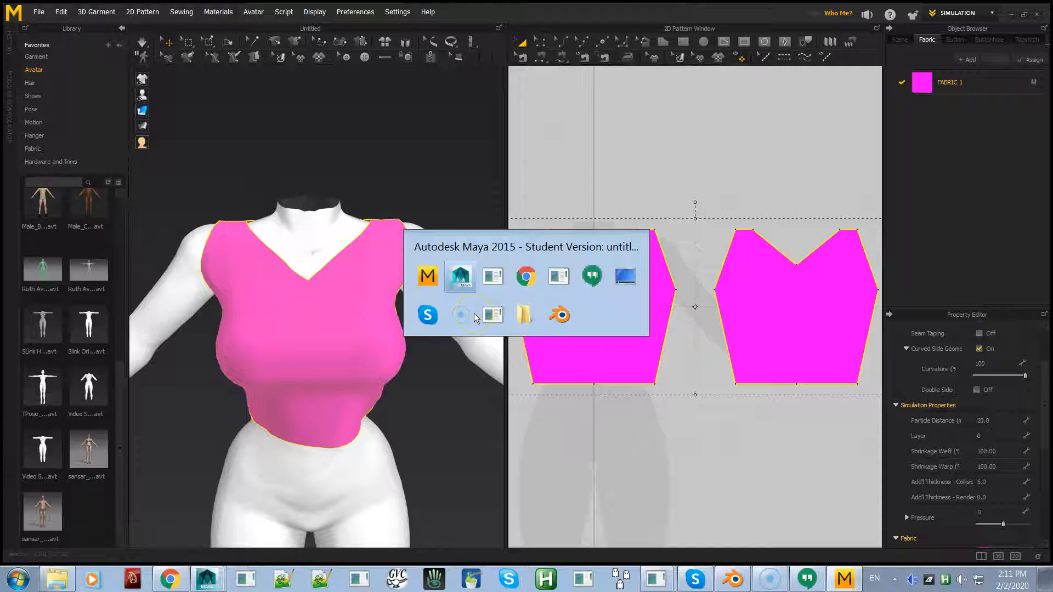
pyautogui.click(474, 313)
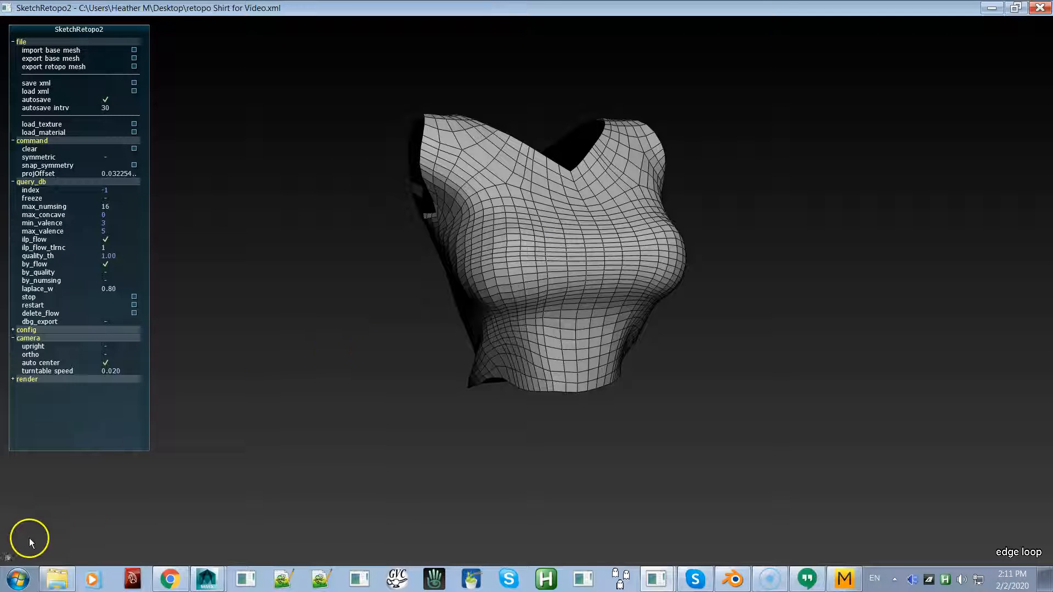
pyautogui.keyDown('alt'); pyautogui.moveTo(541, 447); pyautogui.dragTo(496, 448); pyautogui.keyUp('alt')
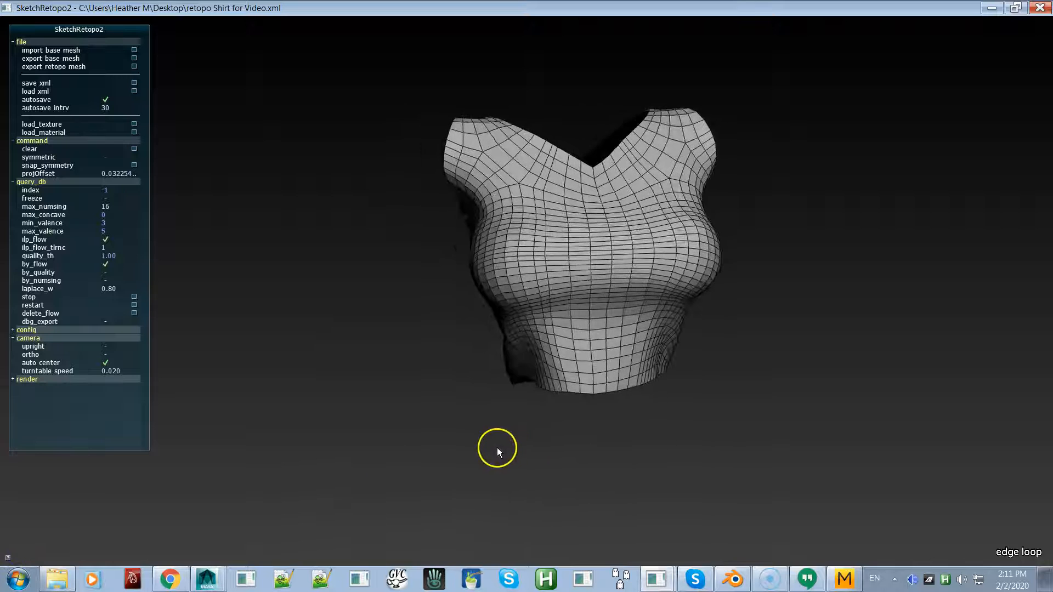
pyautogui.press('space')
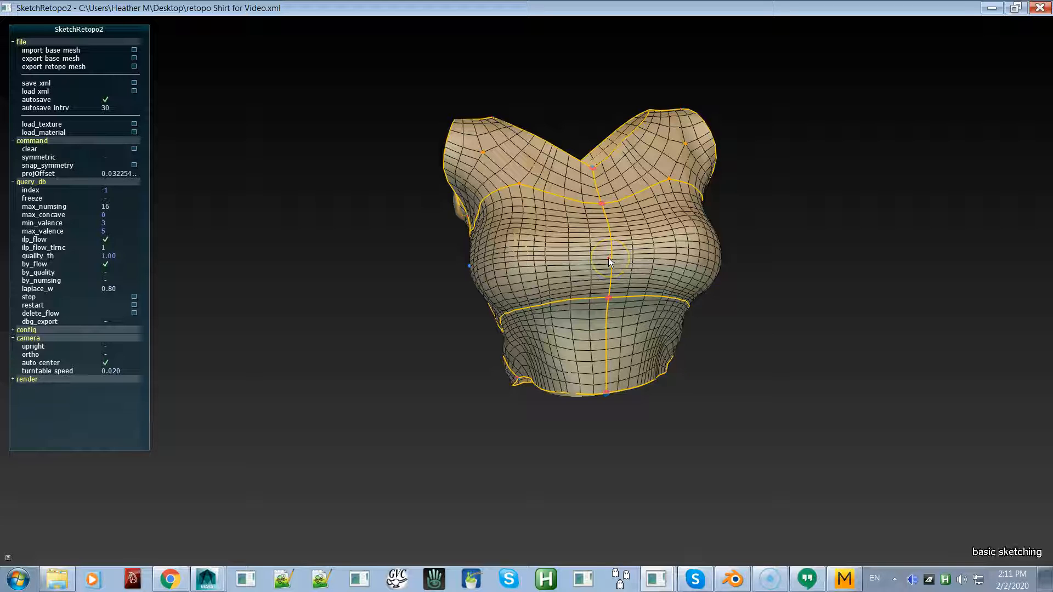
pyautogui.press('e')
pyautogui.click(608, 257)
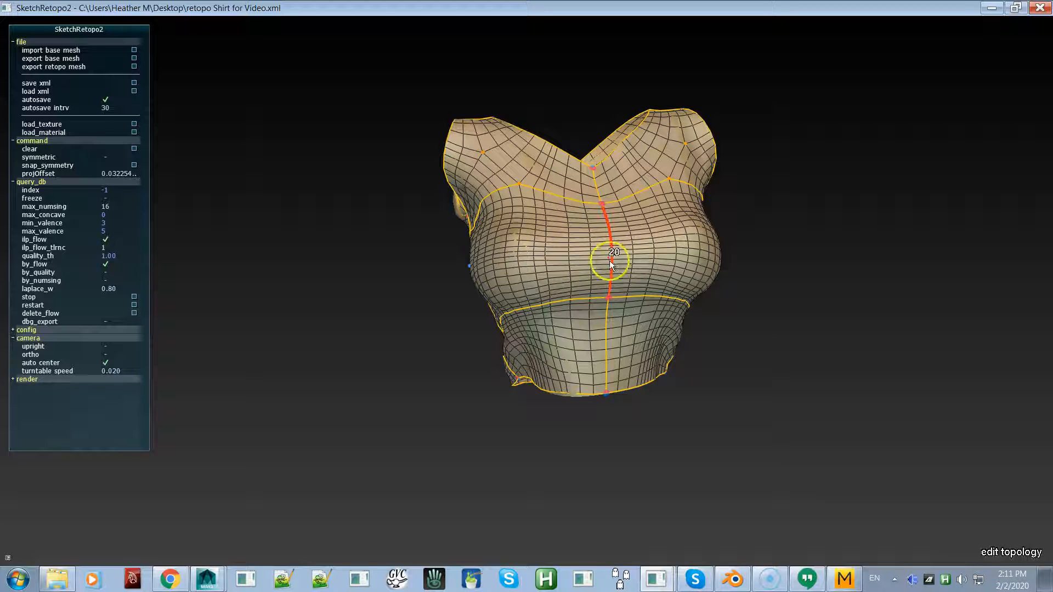
pyautogui.keyDown('alt'); pyautogui.moveTo(571, 282); pyautogui.dragTo(463, 363); pyautogui.keyUp('alt')
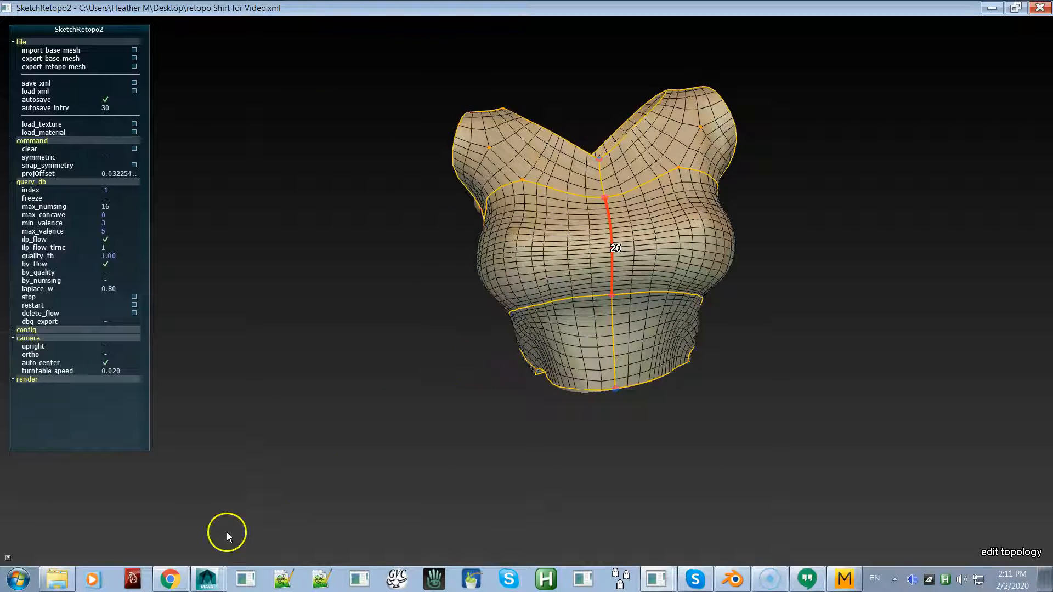
# Step: Switch back to Maya and compare the new shirt with the earlier retopo shirts from the back, side and front
pyautogui.click(207, 580)
pyautogui.moveTo(505, 376)
pyautogui.keyDown('alt'); pyautogui.mouseDown()
pyautogui.moveTo(545, 367)
pyautogui.moveTo(557, 377)
pyautogui.mouseUp(); pyautogui.keyUp('alt')
pyautogui.keyDown('alt'); pyautogui.moveTo(557, 377); pyautogui.dragTo(499, 329, button='right'); pyautogui.keyUp('alt')
pyautogui.click(562, 366)
pyautogui.keyDown('alt'); pyautogui.moveTo(573, 375); pyautogui.dragTo(461, 284); pyautogui.keyUp('alt')
pyautogui.click(507, 310)
pyautogui.click(446, 343)
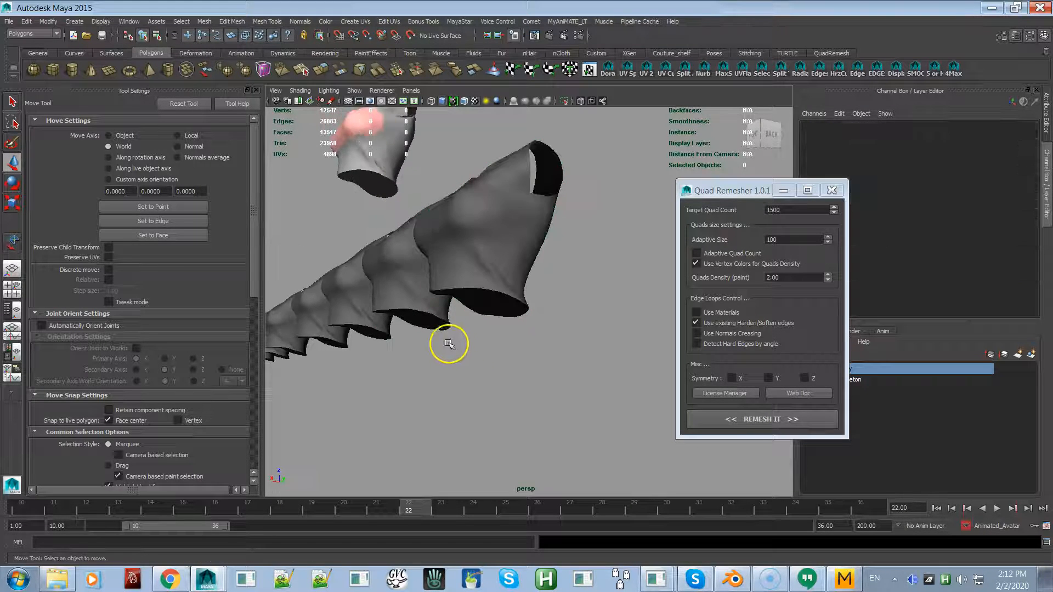
pyautogui.keyDown('alt'); pyautogui.moveTo(429, 340); pyautogui.dragTo(327, 296); pyautogui.keyUp('alt')
pyautogui.click(408, 318)
pyautogui.keyDown('alt'); pyautogui.moveTo(430, 322); pyautogui.dragTo(450, 292); pyautogui.keyUp('alt')
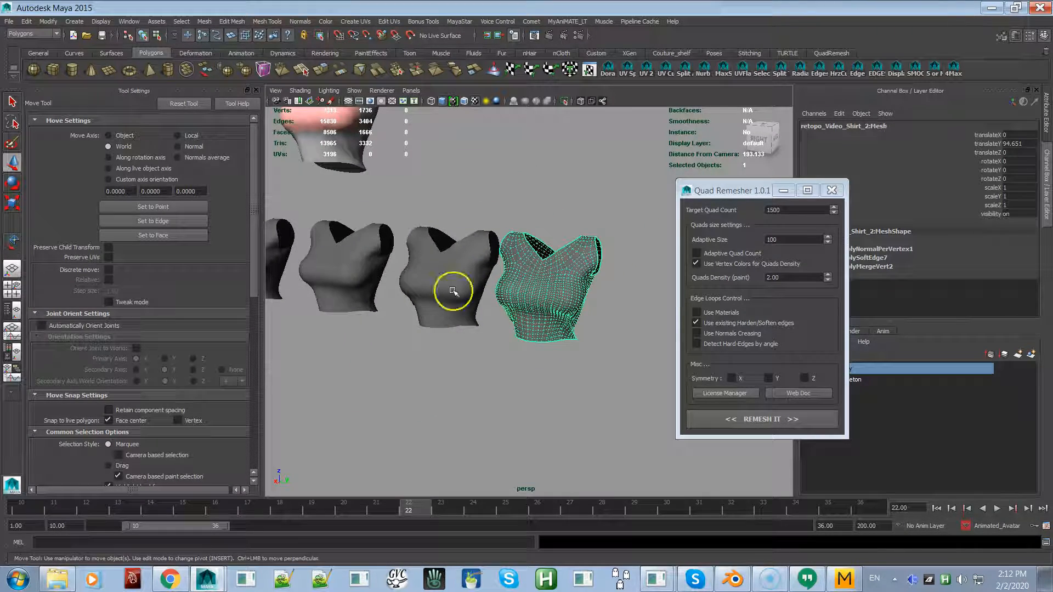
pyautogui.keyDown('alt'); pyautogui.moveTo(489, 345); pyautogui.dragTo(579, 357); pyautogui.keyUp('alt')
pyautogui.click(448, 311)
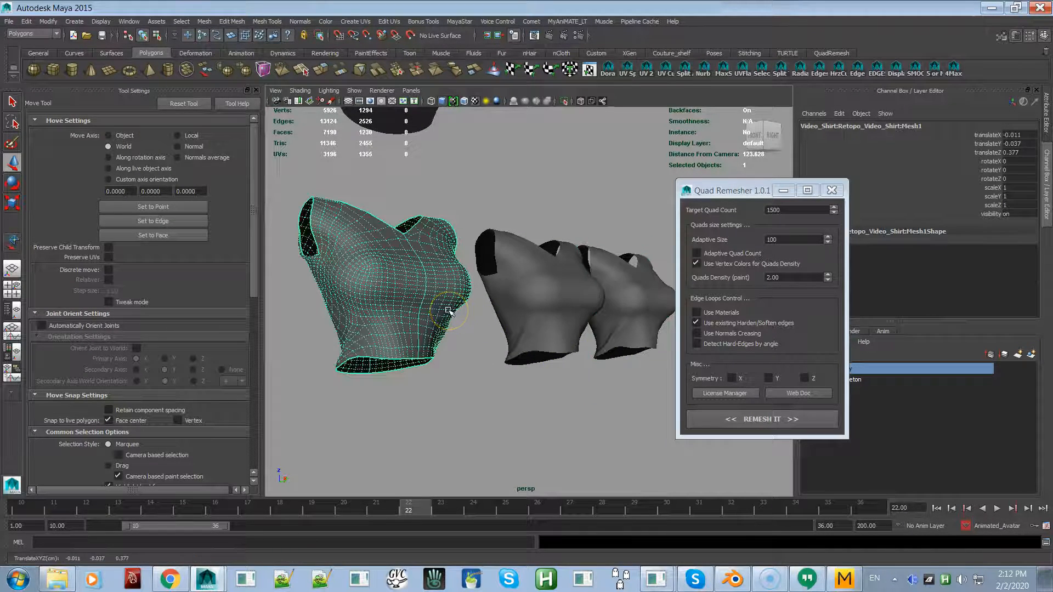
# Step: Compare the retopo_Video_Shirt_2 mesh with the earlier Retopo_Video_Shirt meshes from the front, side and back
pyautogui.press('f')
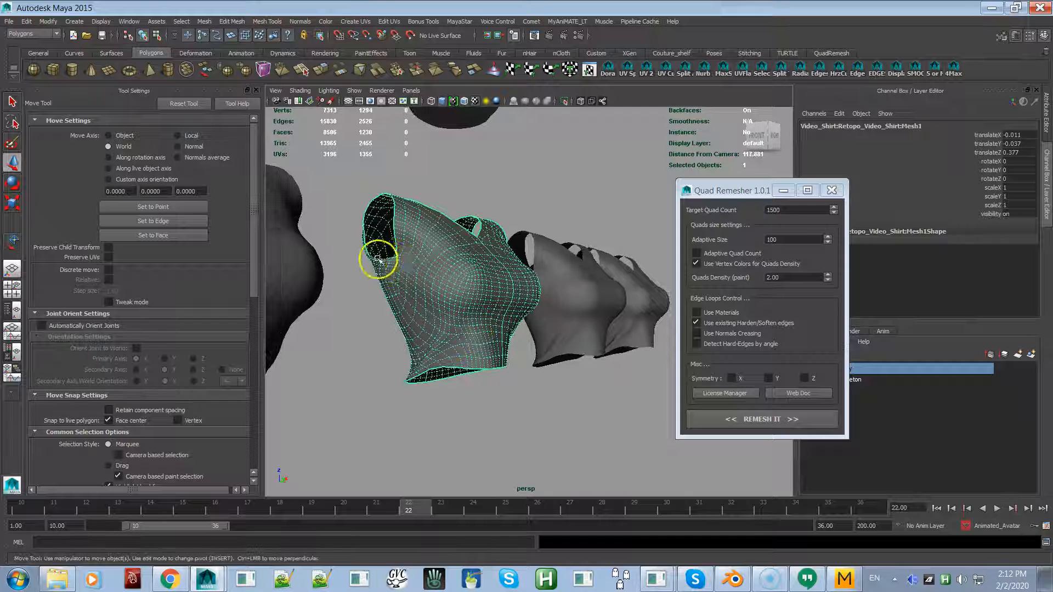
pyautogui.click(625, 345)
pyautogui.keyDown('alt'); pyautogui.moveTo(583, 326); pyautogui.dragTo(410, 329); pyautogui.keyUp('alt')
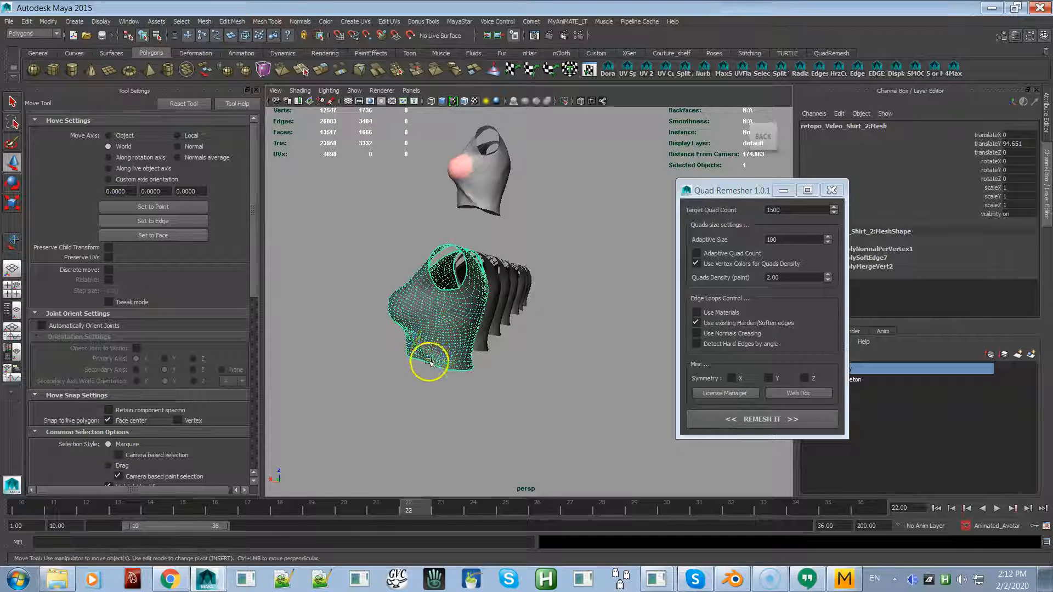
pyautogui.keyDown('alt'); pyautogui.moveTo(428, 353); pyautogui.dragTo(585, 346); pyautogui.keyUp('alt')
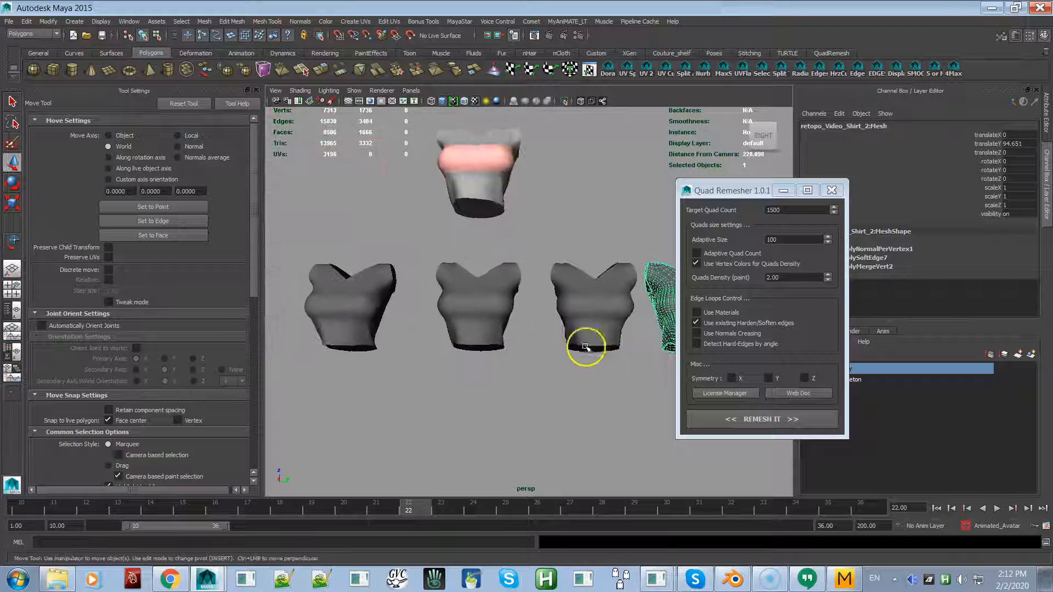
pyautogui.click(361, 323)
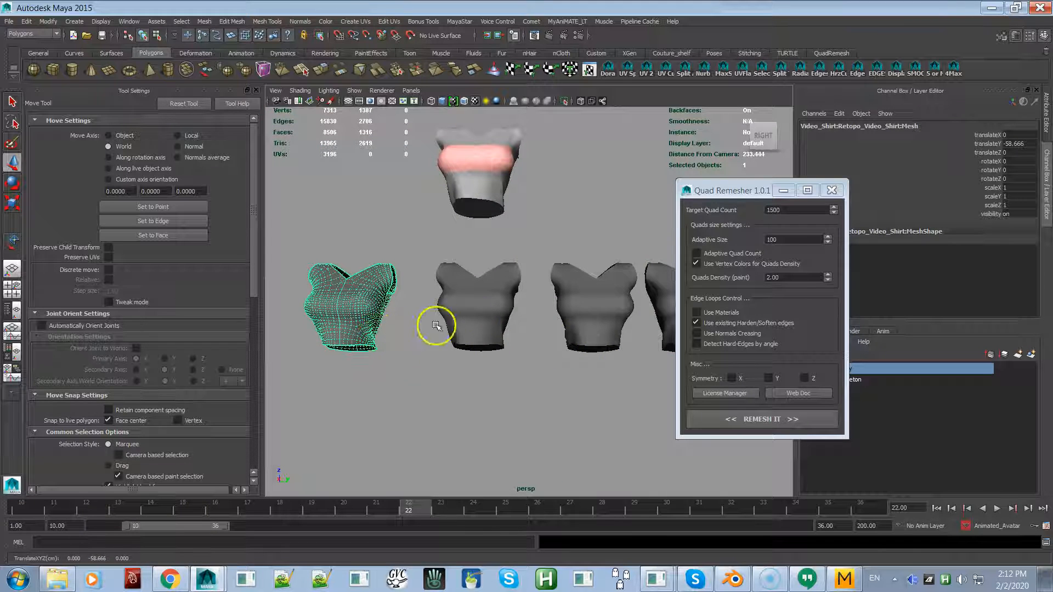
pyautogui.moveTo(476, 324)
pyautogui.keyDown('alt'); pyautogui.mouseDown()
pyautogui.moveTo(550, 325)
pyautogui.moveTo(463, 314)
pyautogui.mouseUp(); pyautogui.keyUp('alt')
pyautogui.click(550, 323)
pyautogui.keyDown('alt'); pyautogui.moveTo(463, 314); pyautogui.dragTo(521, 404, button='right'); pyautogui.keyUp('alt')
pyautogui.keyDown('alt'); pyautogui.moveTo(503, 362); pyautogui.dragTo(514, 389, button='right'); pyautogui.keyUp('alt')
pyautogui.keyDown('alt'); pyautogui.moveTo(497, 388); pyautogui.dragTo(584, 378, button='middle'); pyautogui.keyUp('alt')
pyautogui.click(500, 417)
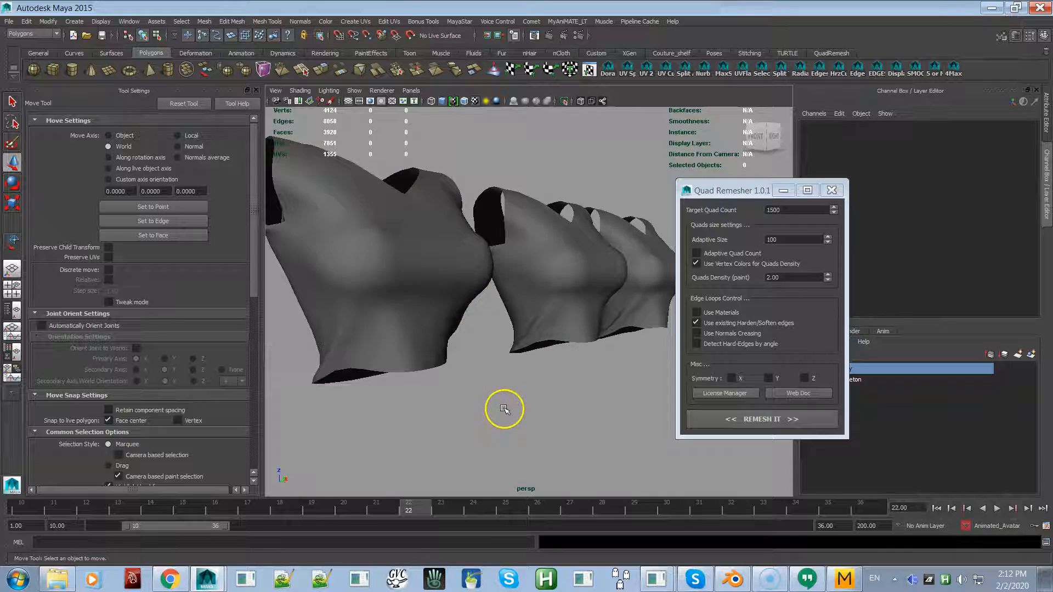
# Step: Inspect the side and front wireframe of the earlier Retopo_Video_Shirt:Mesh1 shirt
pyautogui.click(447, 341)
pyautogui.keyDown('alt'); pyautogui.moveTo(446, 341); pyautogui.dragTo(477, 329); pyautogui.keyUp('alt')
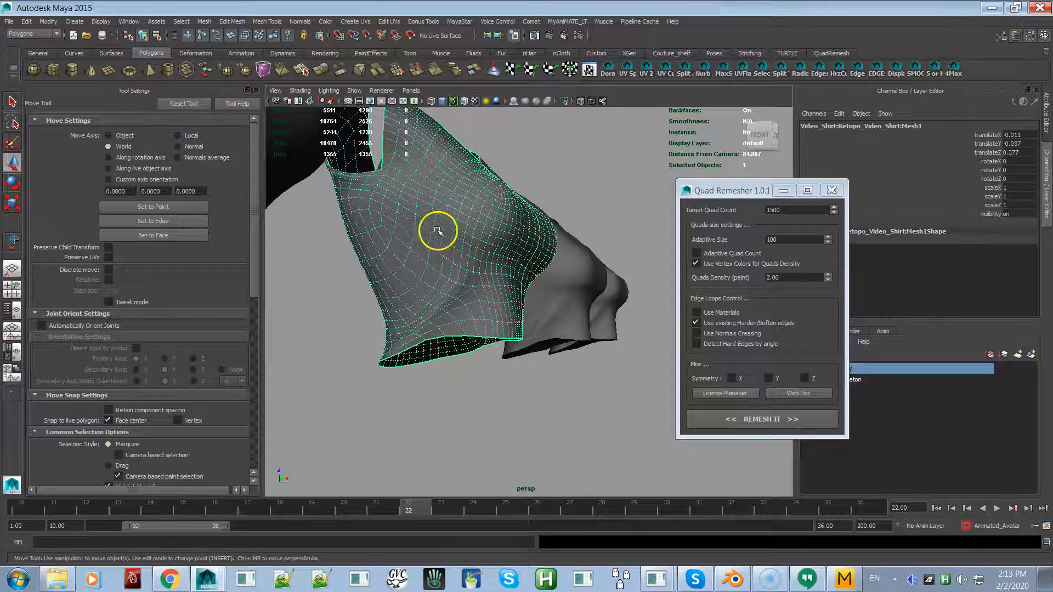
pyautogui.keyDown('alt'); pyautogui.moveTo(431, 336); pyautogui.dragTo(453, 327); pyautogui.keyUp('alt')
pyautogui.click(430, 366)
pyautogui.click(376, 340)
pyautogui.keyDown('alt'); pyautogui.moveTo(453, 327); pyautogui.dragTo(395, 266, button='right'); pyautogui.keyUp('alt')
pyautogui.keyDown('alt'); pyautogui.moveTo(395, 265); pyautogui.dragTo(402, 322); pyautogui.keyUp('alt')
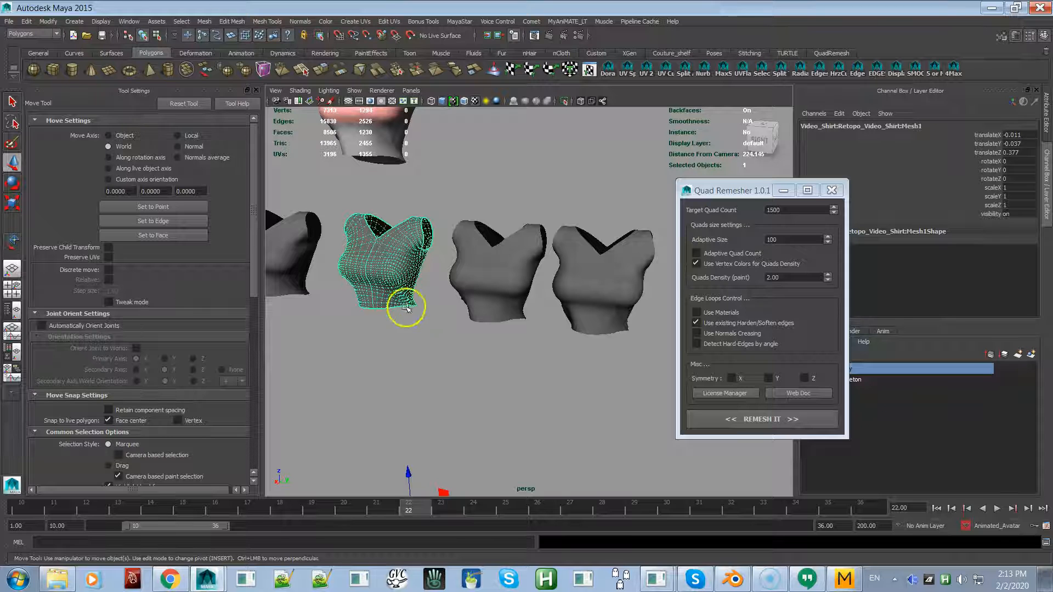
# Step: Examine the retopo_Video_Shirt_2 mesh's wireframe and shading beside the neighbouring shirt from the side and front
pyautogui.keyDown('alt'); pyautogui.moveTo(520, 360); pyautogui.dragTo(460, 381); pyautogui.keyUp('alt')
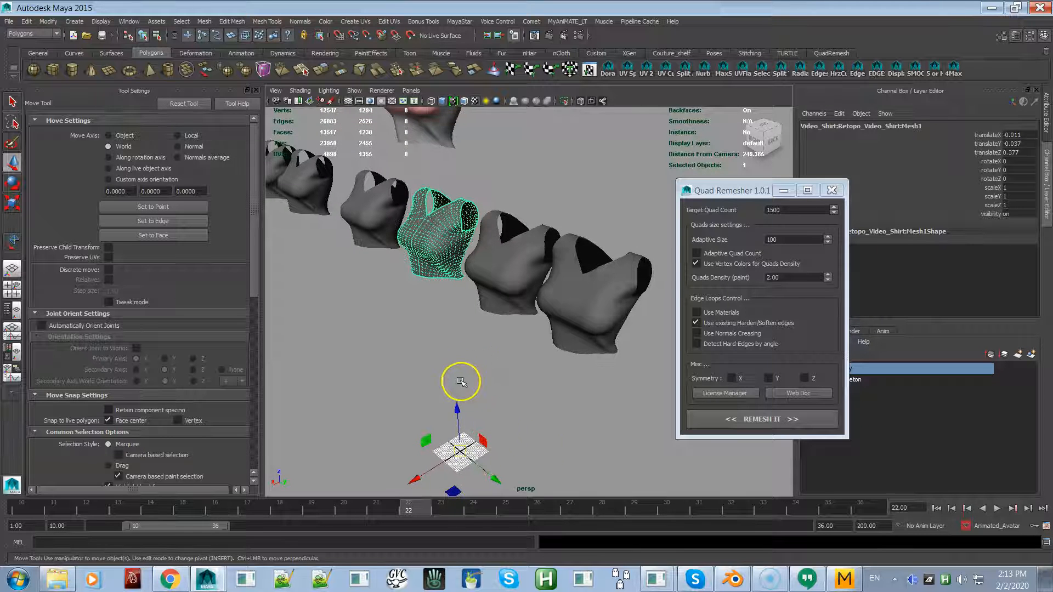
pyautogui.keyDown('alt'); pyautogui.moveTo(460, 370); pyautogui.dragTo(542, 398, button='right'); pyautogui.keyUp('alt')
pyautogui.keyDown('alt'); pyautogui.moveTo(541, 398); pyautogui.dragTo(435, 366); pyautogui.keyUp('alt')
pyautogui.click(487, 299)
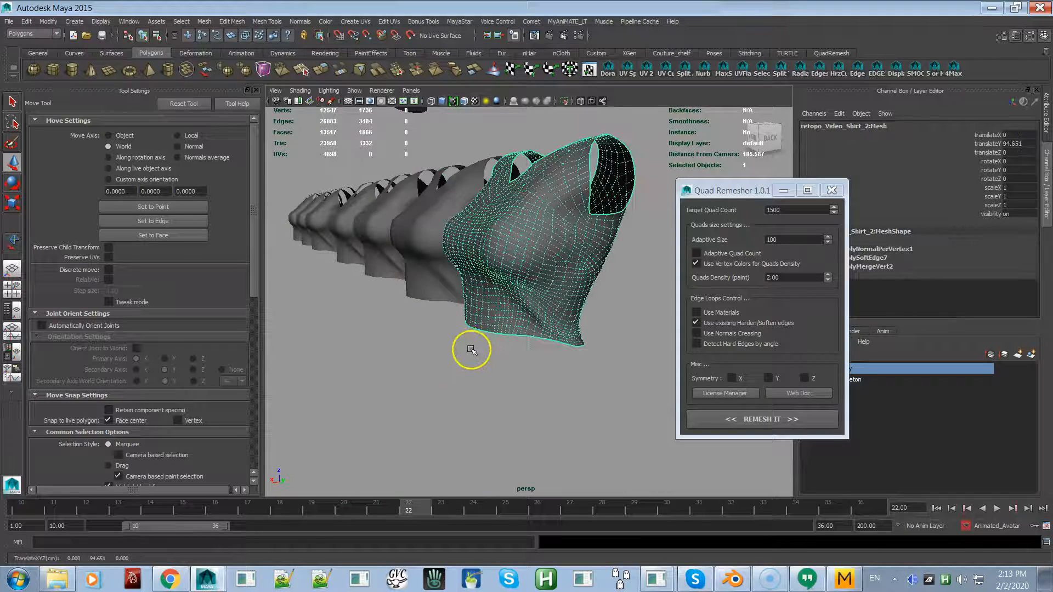
pyautogui.keyDown('alt'); pyautogui.moveTo(469, 346); pyautogui.dragTo(536, 352); pyautogui.keyUp('alt')
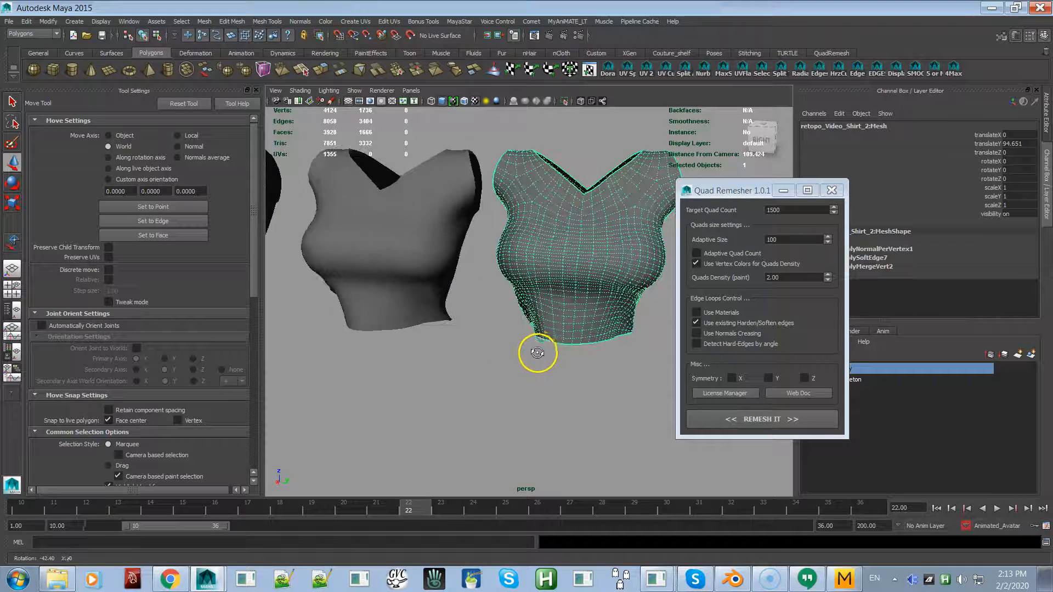
pyautogui.click(469, 360)
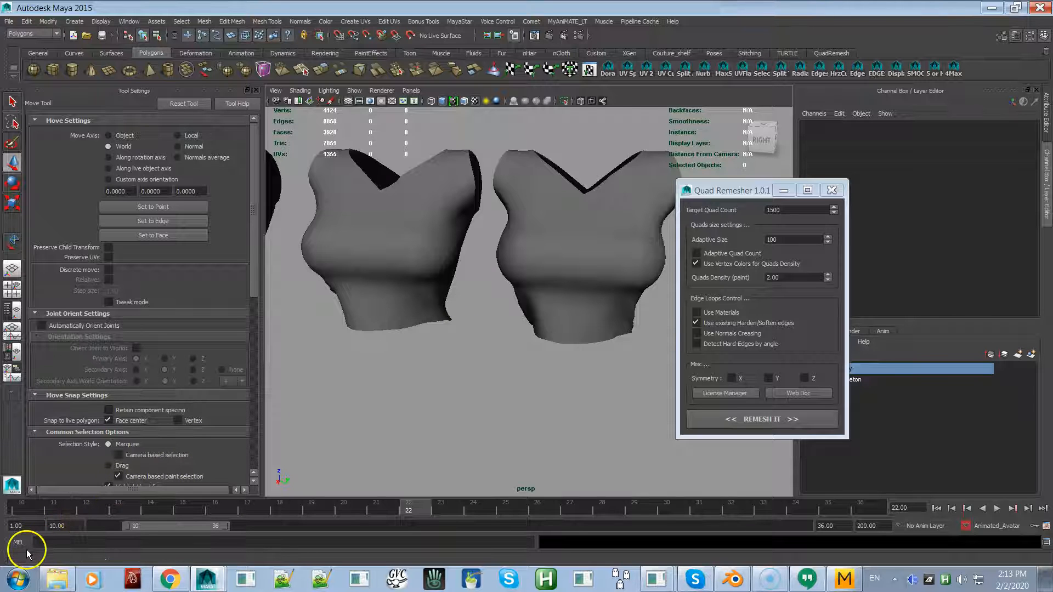
# Step: Switch to SketchRetopo and examine the retopo shirt's edge flow across the chest and shoulders
pyautogui.hotkey('alt', 'Tab')
pyautogui.moveTo(620, 376); pyautogui.dragTo(432, 390, button='middle')
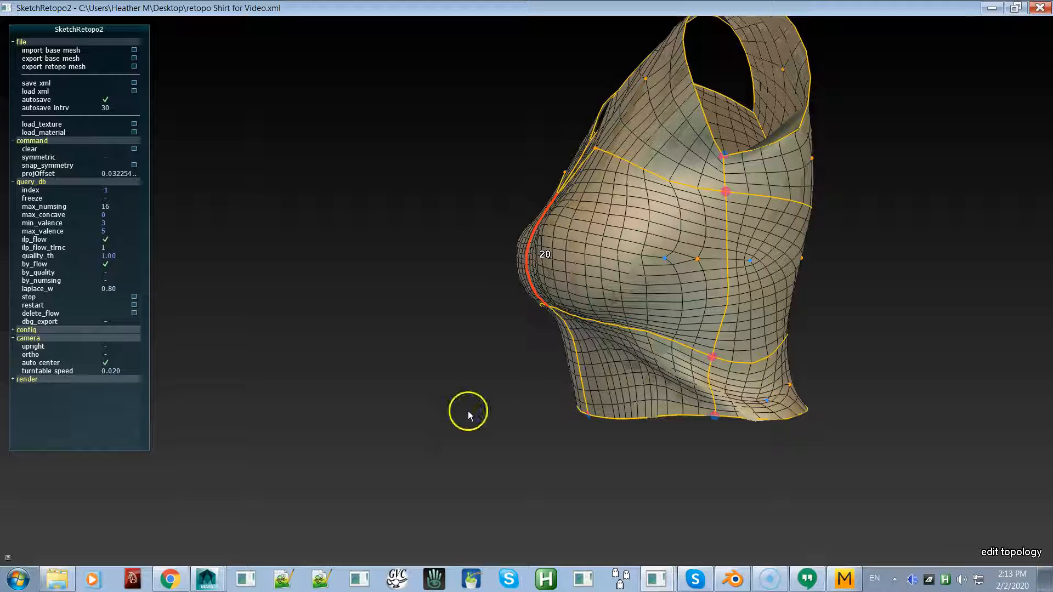
pyautogui.moveTo(542, 309)
pyautogui.mouseDown(button='middle')
pyautogui.moveTo(689, 294)
pyautogui.moveTo(646, 289)
pyautogui.mouseUp(button='middle')
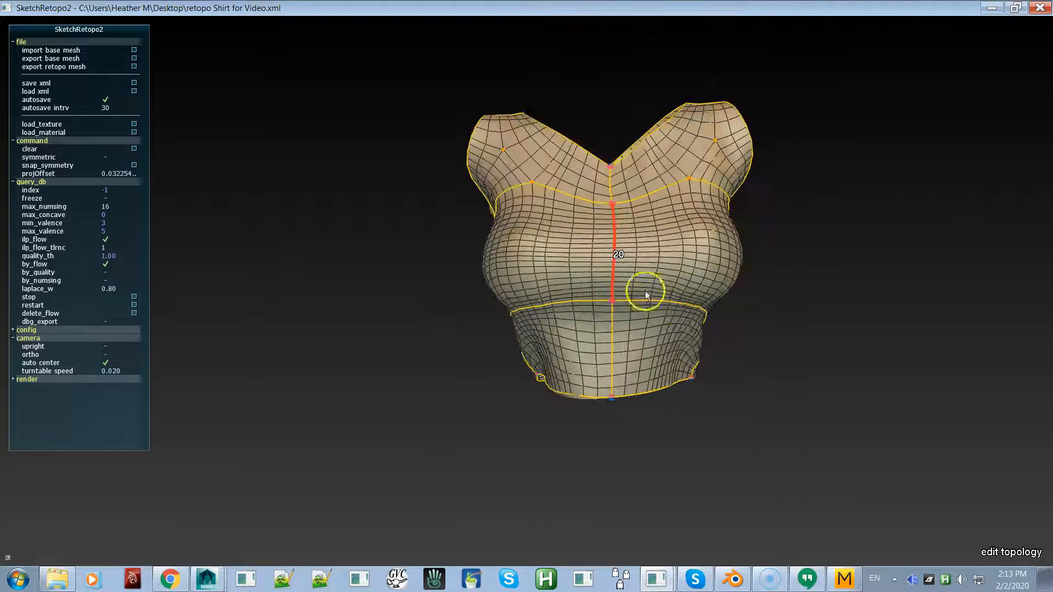
pyautogui.moveTo(625, 251); pyautogui.dragTo(652, 306, button='middle')
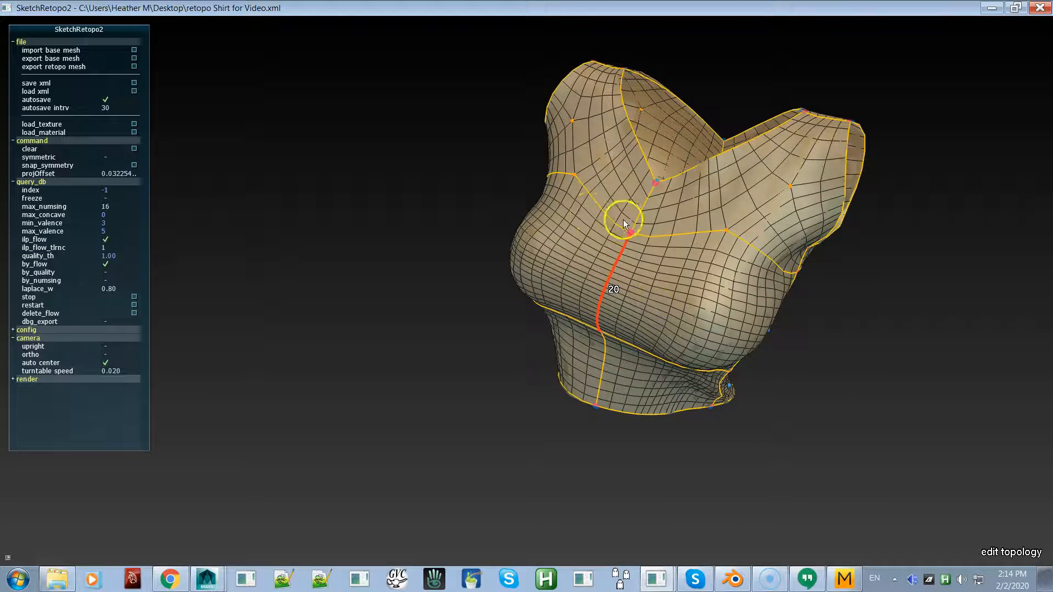
pyautogui.moveTo(620, 216); pyautogui.dragTo(575, 129, button='middle')
pyautogui.moveTo(738, 261)
pyautogui.mouseDown(button='middle')
pyautogui.moveTo(716, 242)
pyautogui.moveTo(712, 212)
pyautogui.moveTo(739, 252)
pyautogui.moveTo(816, 258)
pyautogui.moveTo(810, 183)
pyautogui.mouseUp(button='middle')
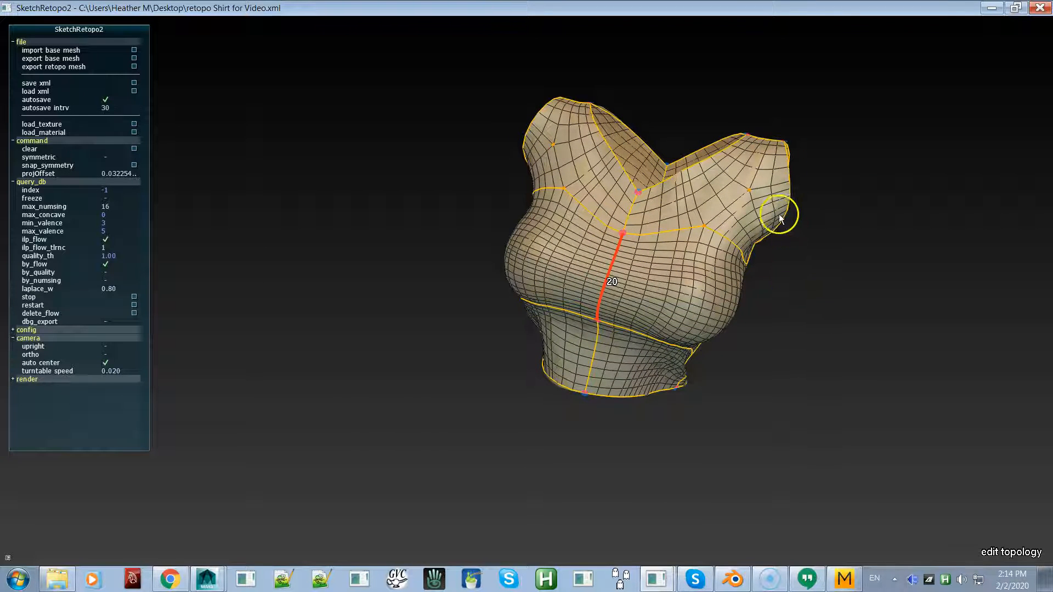
pyautogui.moveTo(808, 243); pyautogui.dragTo(726, 223, button='middle')
pyautogui.moveTo(696, 315); pyautogui.dragTo(591, 260, button='middle')
# Step: Inspect the retopo shirt's hem, armholes and both side seams for patch layout and edge flow
pyautogui.moveTo(510, 222); pyautogui.dragTo(747, 355, button='middle')
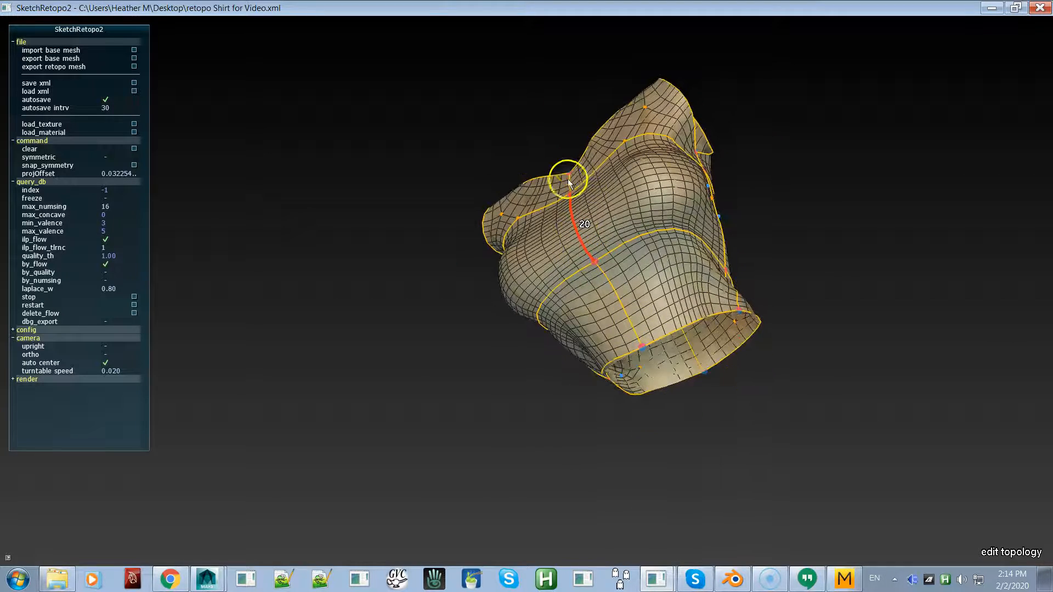
pyautogui.moveTo(713, 343); pyautogui.dragTo(598, 328, button='middle')
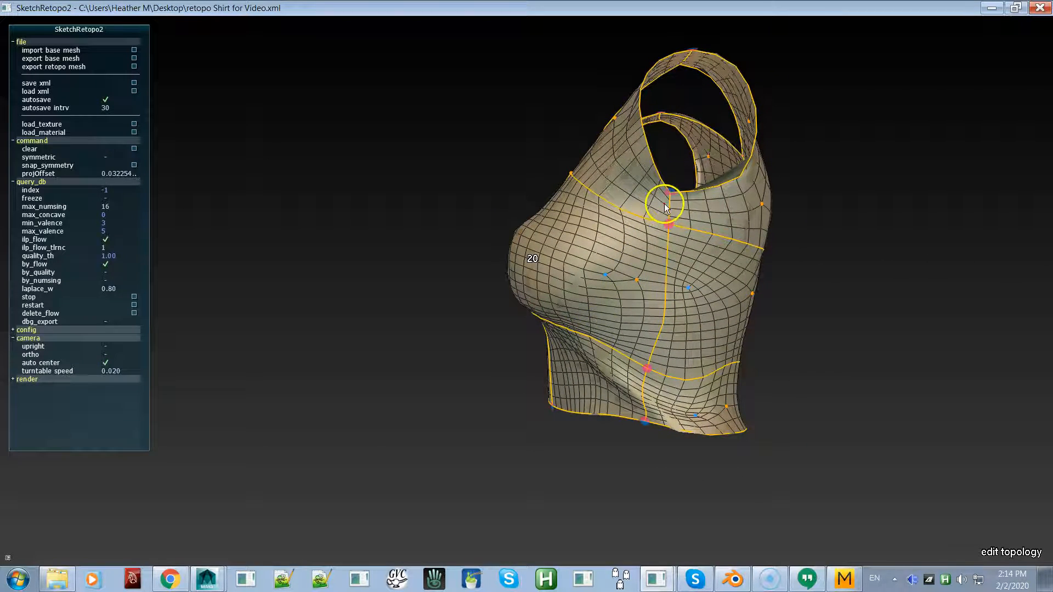
pyautogui.moveTo(686, 258); pyautogui.dragTo(418, 296, button='middle')
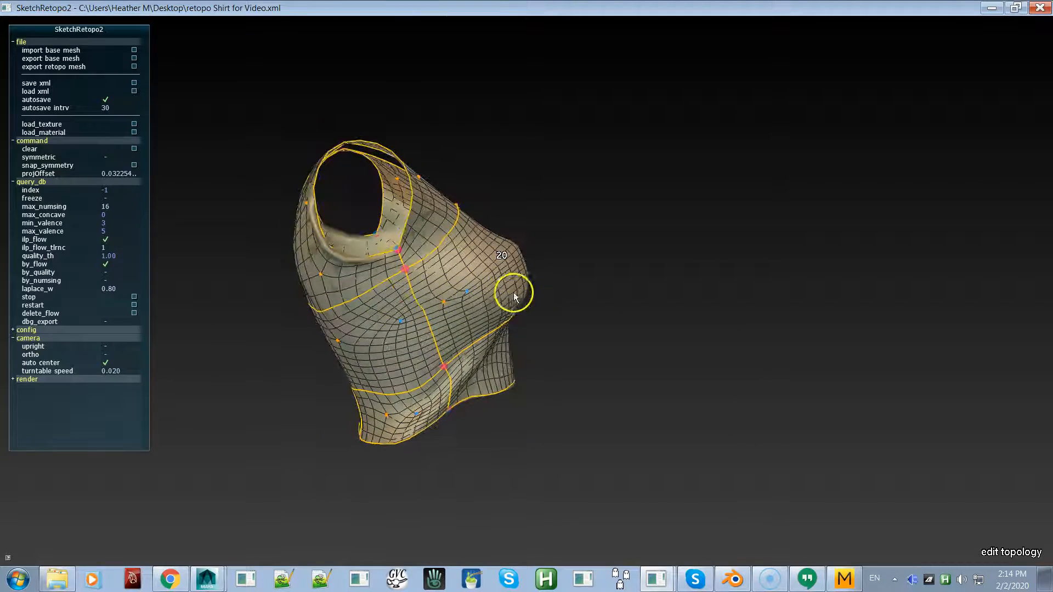
pyautogui.moveTo(657, 309); pyautogui.dragTo(509, 391, button='middle')
pyautogui.moveTo(530, 336); pyautogui.dragTo(480, 350, button='middle')
pyautogui.moveTo(594, 343); pyautogui.dragTo(596, 296, button='middle')
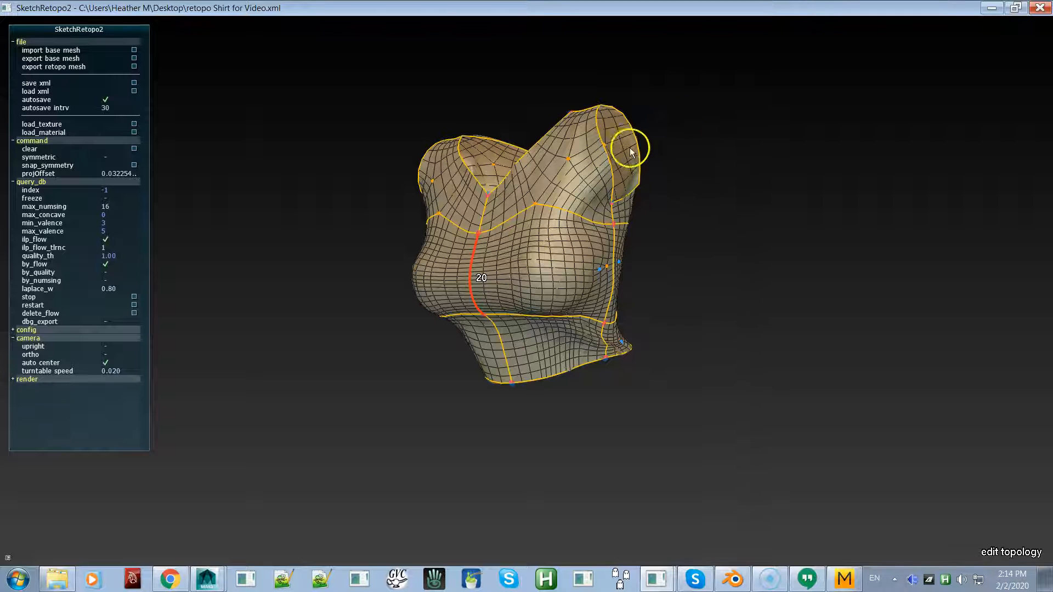
pyautogui.moveTo(616, 261); pyautogui.dragTo(476, 287, button='middle')
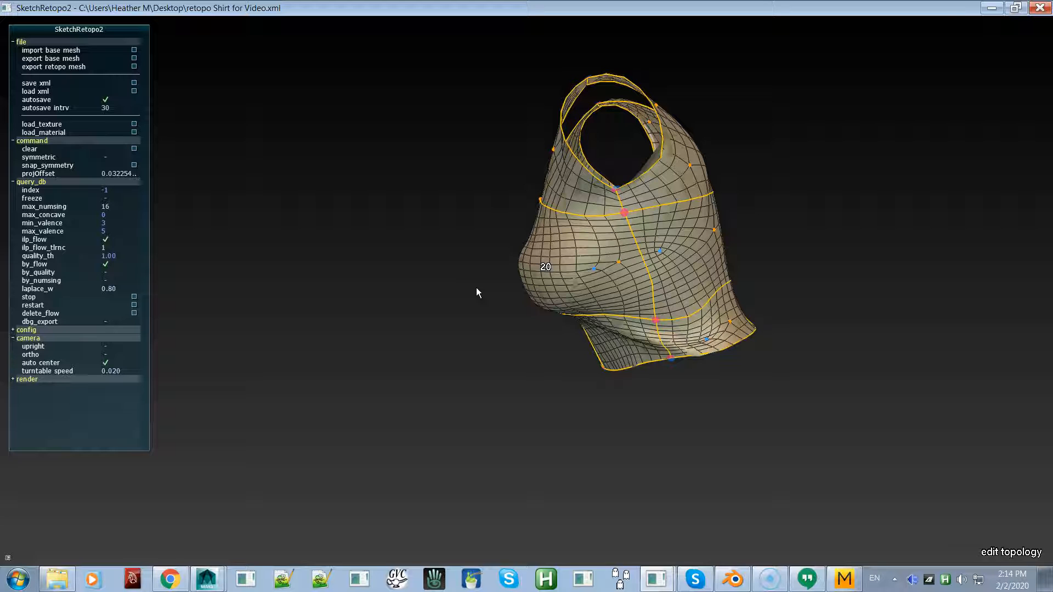
pyautogui.moveTo(476, 287); pyautogui.dragTo(442, 327)
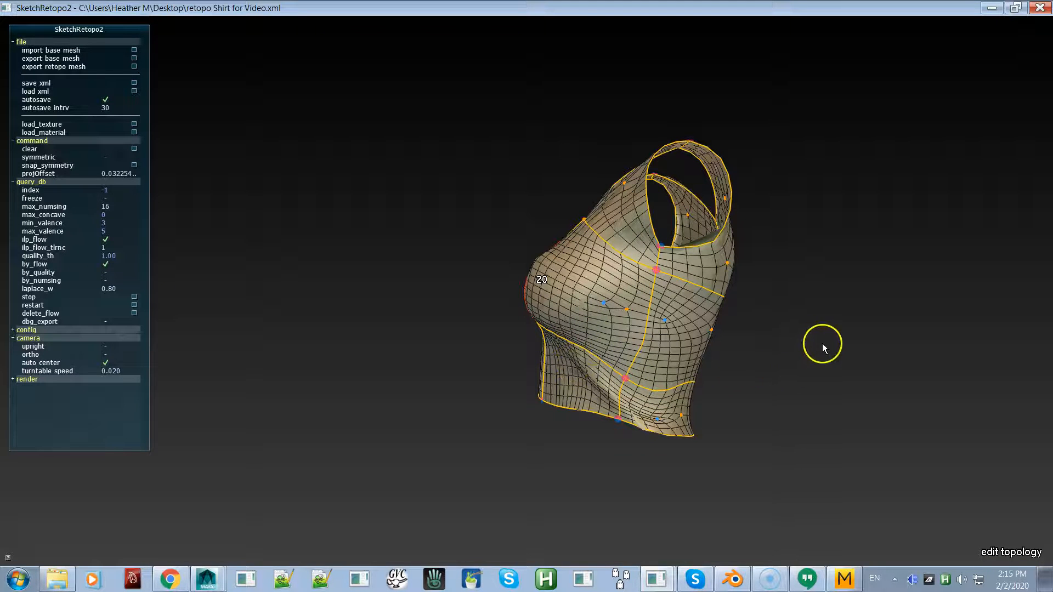
# Step: Examine the patch corners and quad density around the bust and armhole up close
pyautogui.keyDown('alt'); pyautogui.moveTo(831, 370); pyautogui.dragTo(652, 372); pyautogui.keyUp('alt')
pyautogui.keyDown('alt'); pyautogui.moveTo(722, 384); pyautogui.dragTo(477, 426); pyautogui.keyUp('alt')
pyautogui.keyDown('alt'); pyautogui.moveTo(587, 404); pyautogui.dragTo(560, 392); pyautogui.keyUp('alt')
pyautogui.keyDown('alt'); pyautogui.moveTo(548, 374); pyautogui.dragTo(582, 482, button='middle'); pyautogui.keyUp('alt')
pyautogui.moveTo(574, 387)
pyautogui.keyDown('alt'); pyautogui.mouseDown(button='right')
pyautogui.moveTo(727, 575)
pyautogui.moveTo(634, 462)
pyautogui.moveTo(709, 564)
pyautogui.mouseUp(button='right'); pyautogui.keyUp('alt')
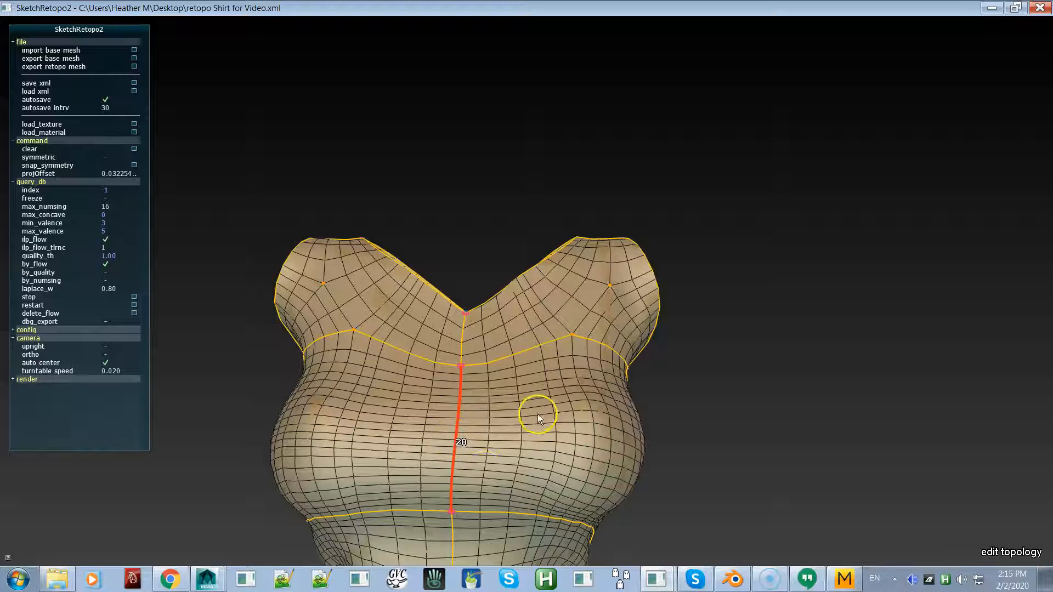
pyautogui.keyDown('alt'); pyautogui.moveTo(474, 442); pyautogui.dragTo(402, 442); pyautogui.keyUp('alt')
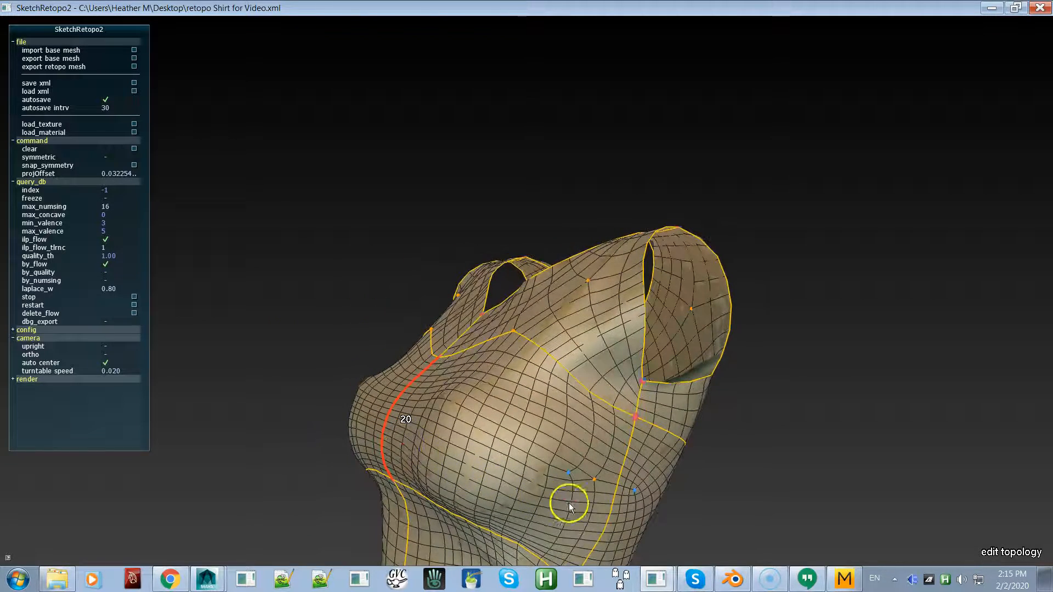
pyautogui.keyDown('alt'); pyautogui.moveTo(588, 485); pyautogui.dragTo(620, 384); pyautogui.keyUp('alt')
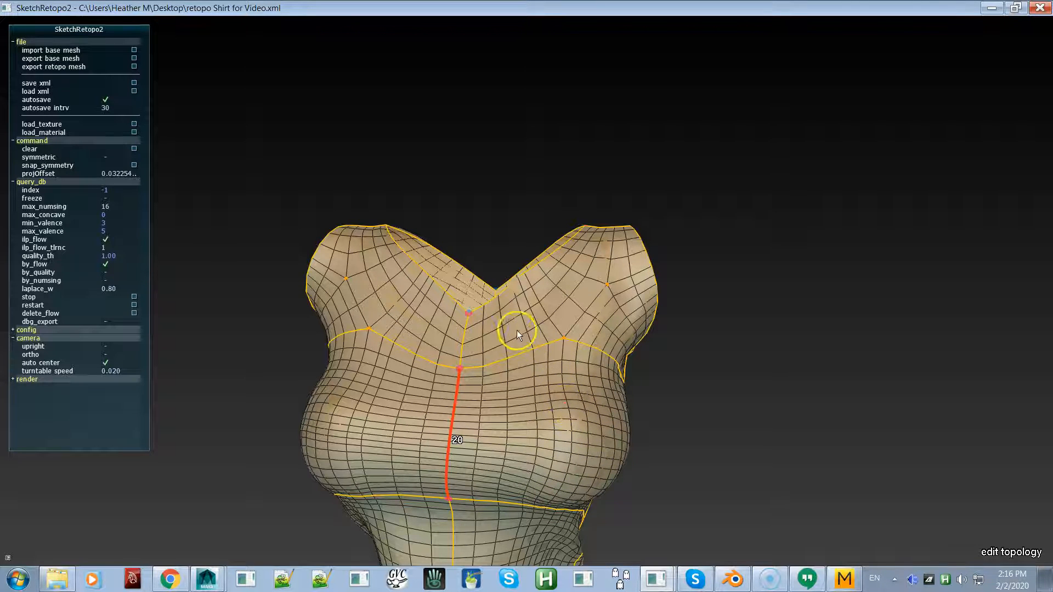
# Step: Select the upper-front patch beside the neckline and its neckline curve to check the curve's subdivision count
pyautogui.moveTo(527, 367)
pyautogui.keyDown('alt'); pyautogui.mouseDown(button='right')
pyautogui.moveTo(536, 334)
pyautogui.moveTo(616, 479)
pyautogui.mouseUp(button='right'); pyautogui.keyUp('alt')
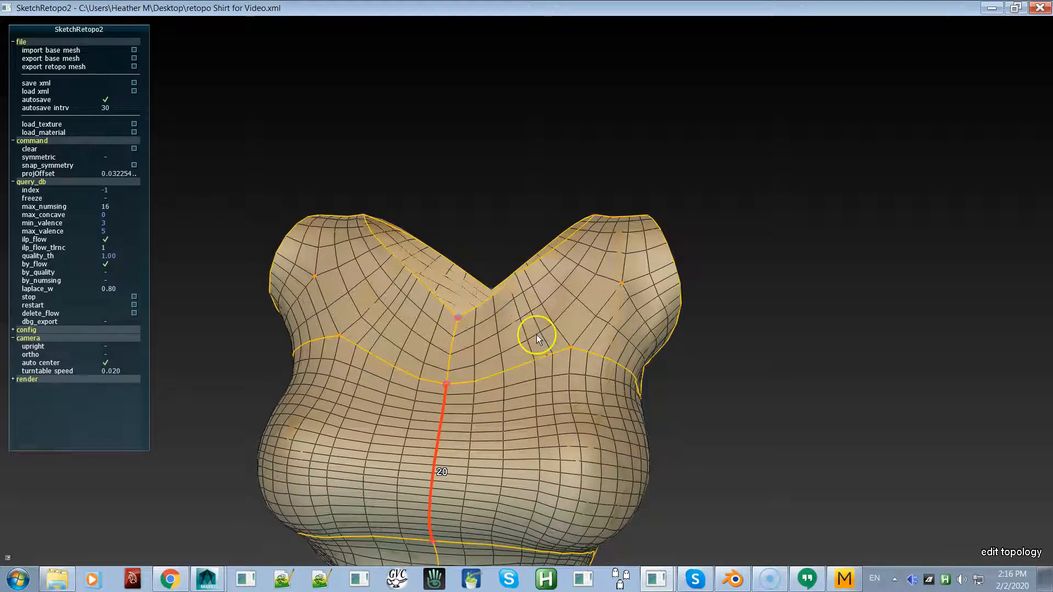
pyautogui.moveTo(537, 345)
pyautogui.keyDown('alt'); pyautogui.mouseDown(button='right')
pyautogui.moveTo(573, 493)
pyautogui.moveTo(554, 450)
pyautogui.mouseUp(button='right'); pyautogui.keyUp('alt')
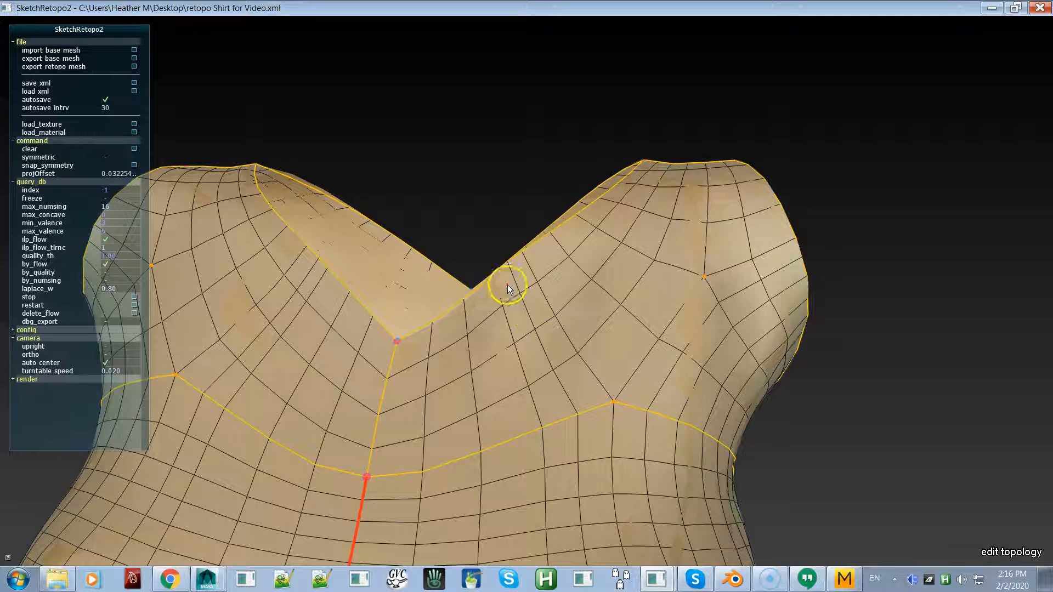
pyautogui.click(504, 272)
pyautogui.click(495, 248)
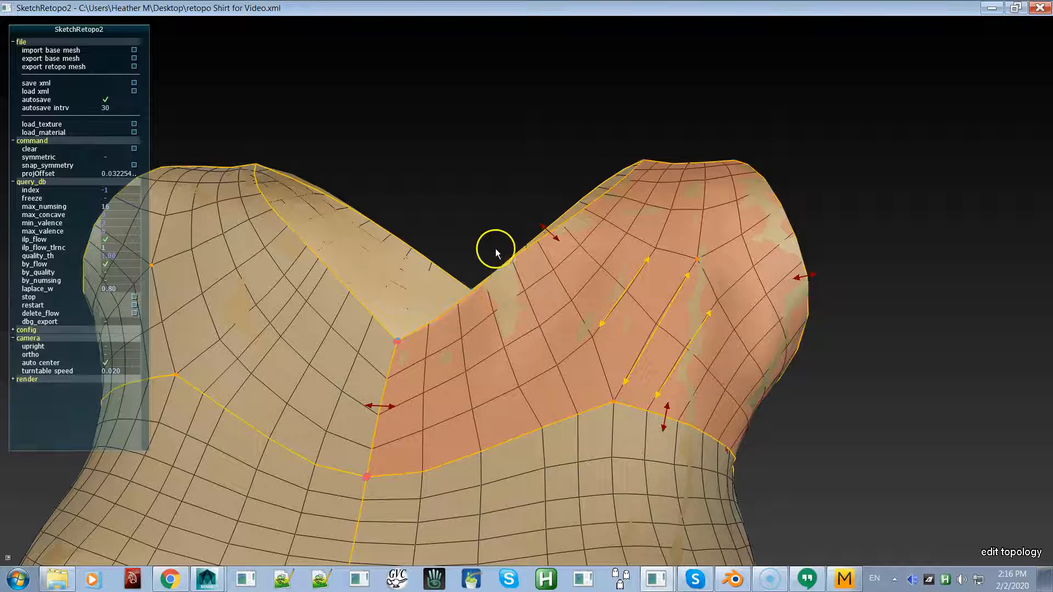
pyautogui.click(493, 278)
pyautogui.click(583, 215)
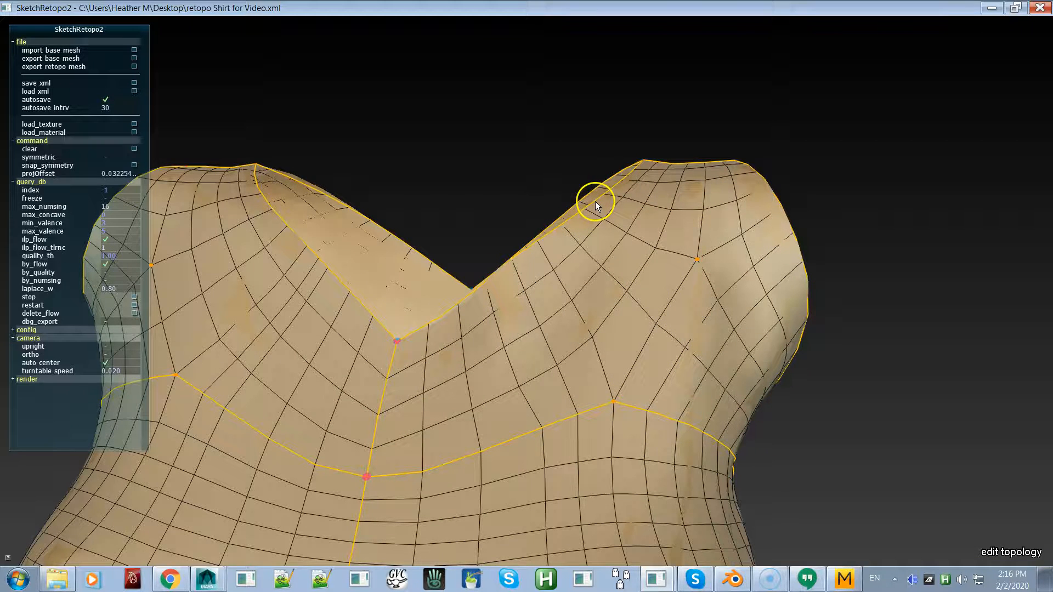
pyautogui.keyDown('alt'); pyautogui.moveTo(597, 205); pyautogui.dragTo(612, 261); pyautogui.keyUp('alt')
pyautogui.click(585, 199)
pyautogui.keyDown('alt'); pyautogui.moveTo(560, 288); pyautogui.dragTo(502, 318); pyautogui.keyUp('alt')
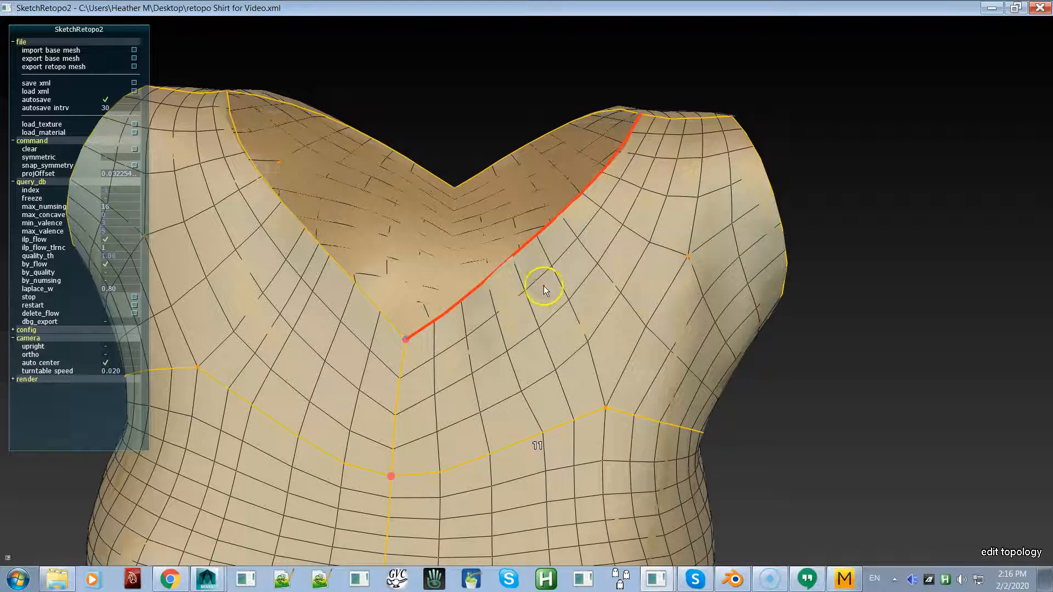
# Step: Inspect the quads along the front neckline and compare them with the chest and waist patches
pyautogui.scroll(2, 538, 283)
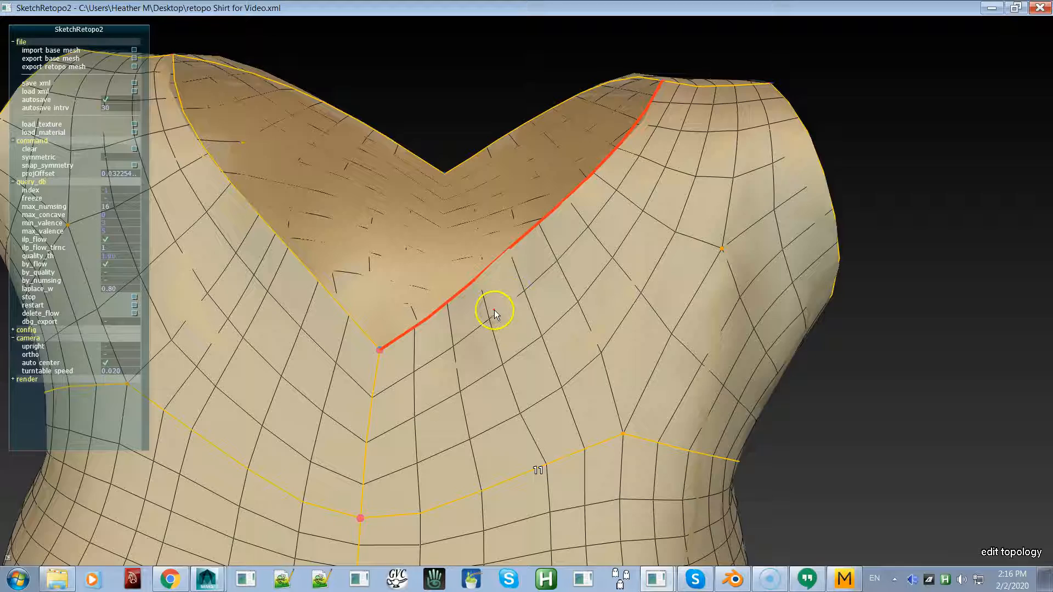
pyautogui.scroll(-4, 531, 301)
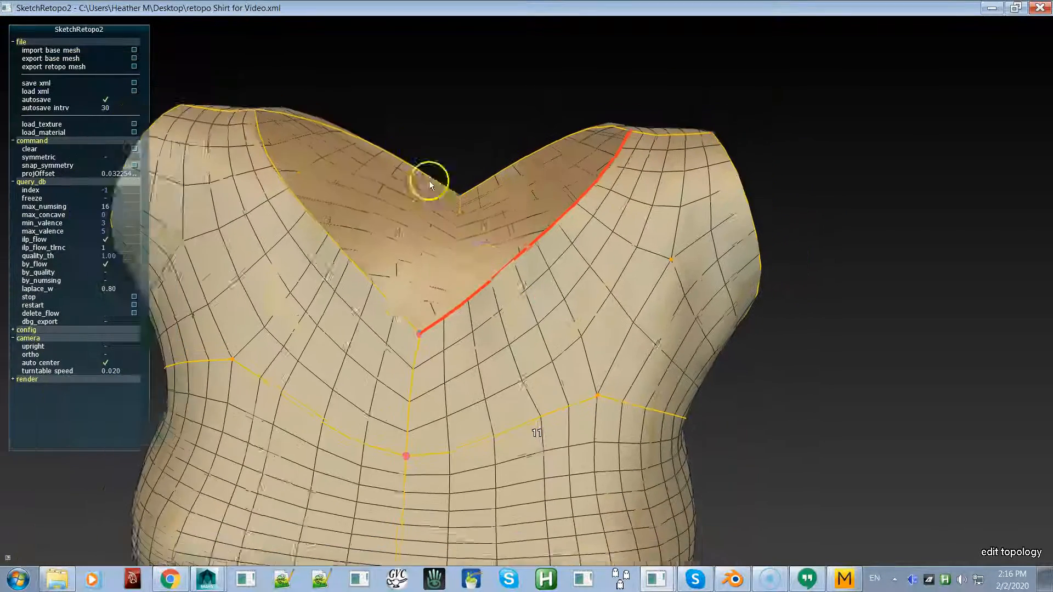
pyautogui.scroll(-1, 429, 180)
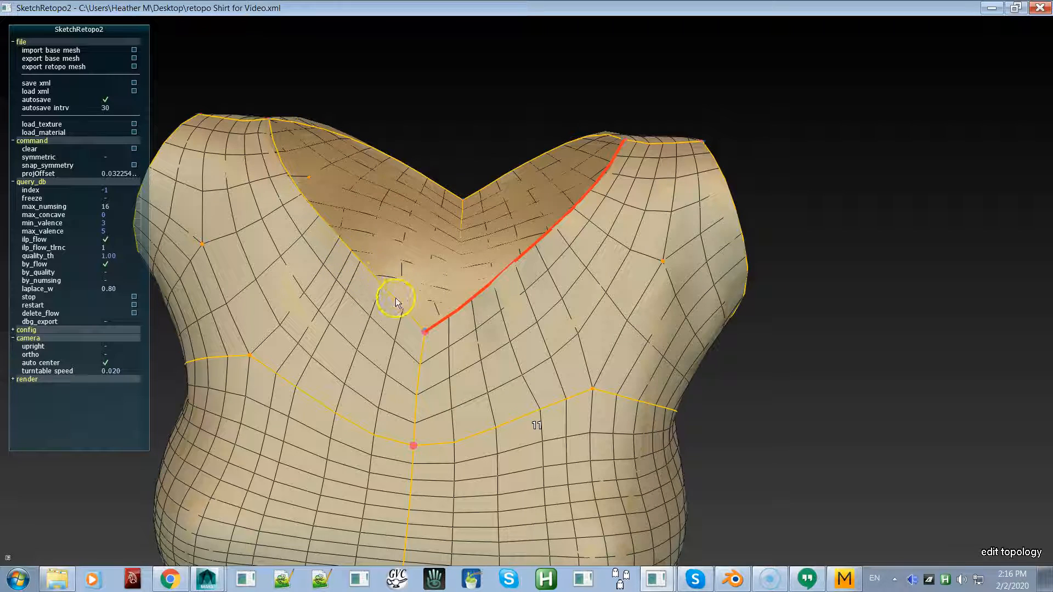
pyautogui.scroll(-2, 516, 262)
pyautogui.keyDown('alt'); pyautogui.moveTo(476, 136); pyautogui.dragTo(507, 211); pyautogui.keyUp('alt')
pyautogui.keyDown('alt'); pyautogui.moveTo(802, 364); pyautogui.dragTo(732, 245); pyautogui.keyUp('alt')
pyautogui.keyDown('alt'); pyautogui.moveTo(763, 328); pyautogui.dragTo(667, 207); pyautogui.keyUp('alt')
pyautogui.keyDown('alt'); pyautogui.moveTo(710, 279); pyautogui.dragTo(742, 365); pyautogui.keyUp('alt')
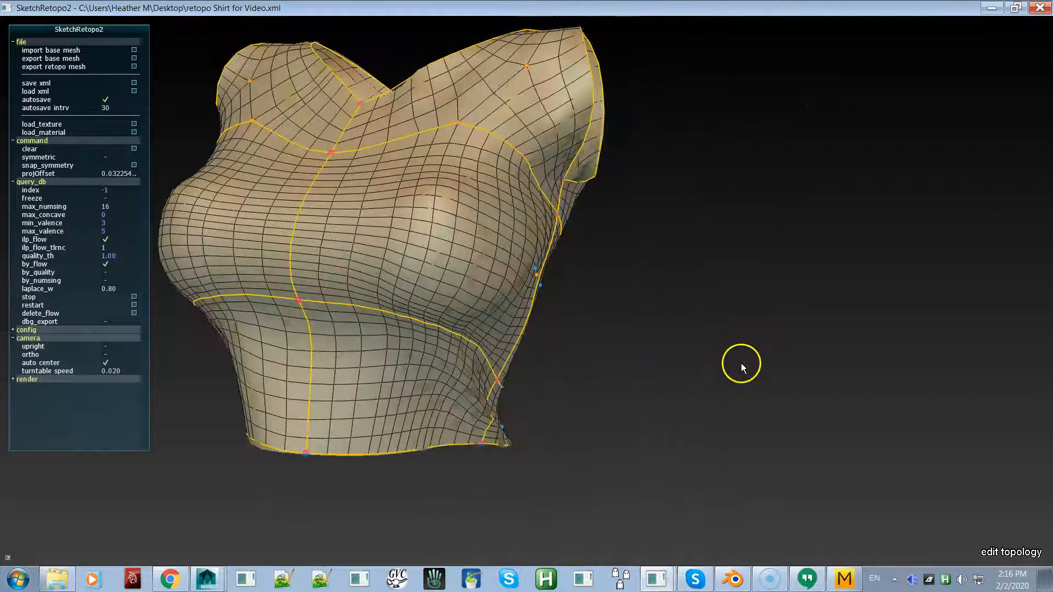
# Step: Switch from edit topology to move vertex mode and nudge the vertices at the centre front just below the bust
pyautogui.moveTo(557, 376)
pyautogui.keyDown('alt'); pyautogui.mouseDown()
pyautogui.moveTo(614, 426)
pyautogui.moveTo(611, 400)
pyautogui.moveTo(680, 386)
pyautogui.moveTo(683, 423)
pyautogui.moveTo(808, 383)
pyautogui.moveTo(610, 397)
pyautogui.moveTo(791, 380)
pyautogui.mouseUp(); pyautogui.keyUp('alt')
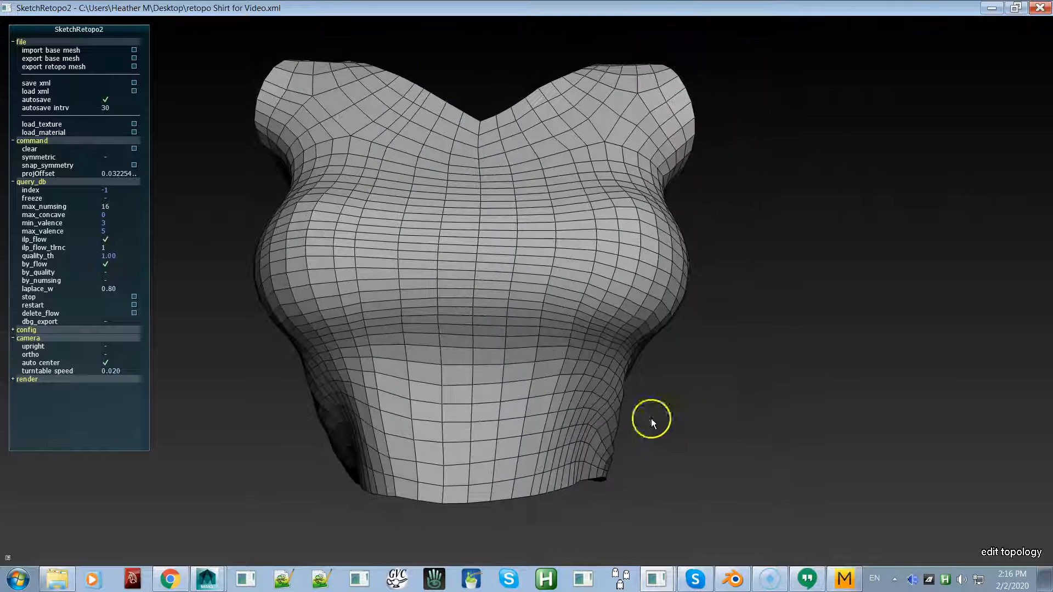
pyautogui.press('v')
pyautogui.moveTo(471, 353)
pyautogui.mouseDown()
pyautogui.moveTo(477, 296)
pyautogui.moveTo(477, 330)
pyautogui.moveTo(465, 295)
pyautogui.moveTo(472, 323)
pyautogui.moveTo(459, 361)
pyautogui.mouseUp()
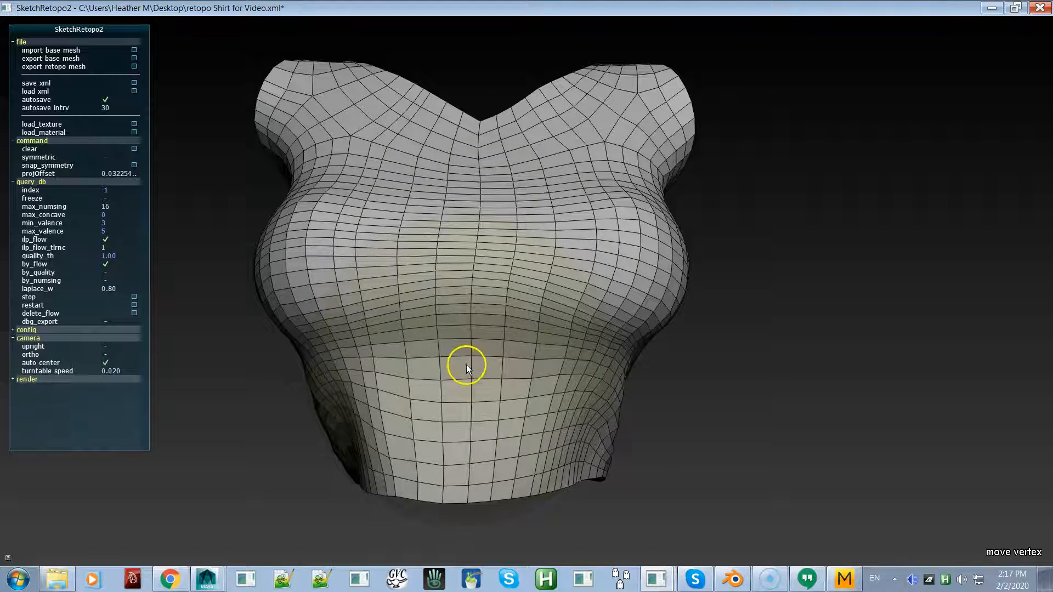
# Step: Nudge the shirt's vertices along the underside of the bust on both sides and at the inner bust near the centre front
pyautogui.moveTo(466, 353); pyautogui.dragTo(486, 289, button='right')
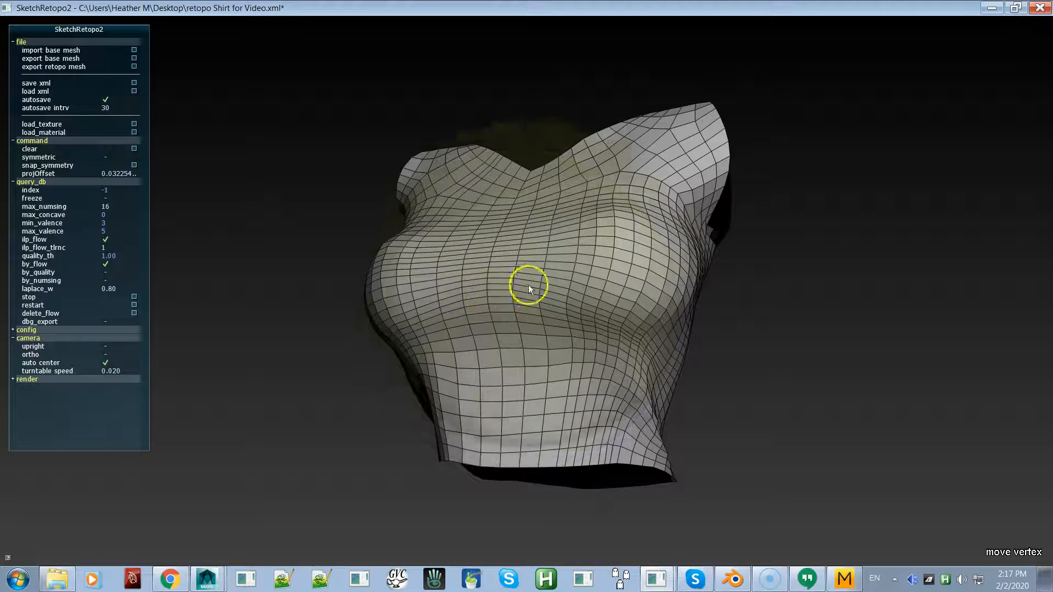
pyautogui.moveTo(623, 315)
pyautogui.mouseDown()
pyautogui.moveTo(637, 293)
pyautogui.moveTo(624, 337)
pyautogui.mouseUp()
pyautogui.moveTo(624, 337); pyautogui.dragTo(469, 360, button='middle')
pyautogui.moveTo(327, 328)
pyautogui.mouseDown()
pyautogui.moveTo(311, 305)
pyautogui.moveTo(318, 321)
pyautogui.mouseUp()
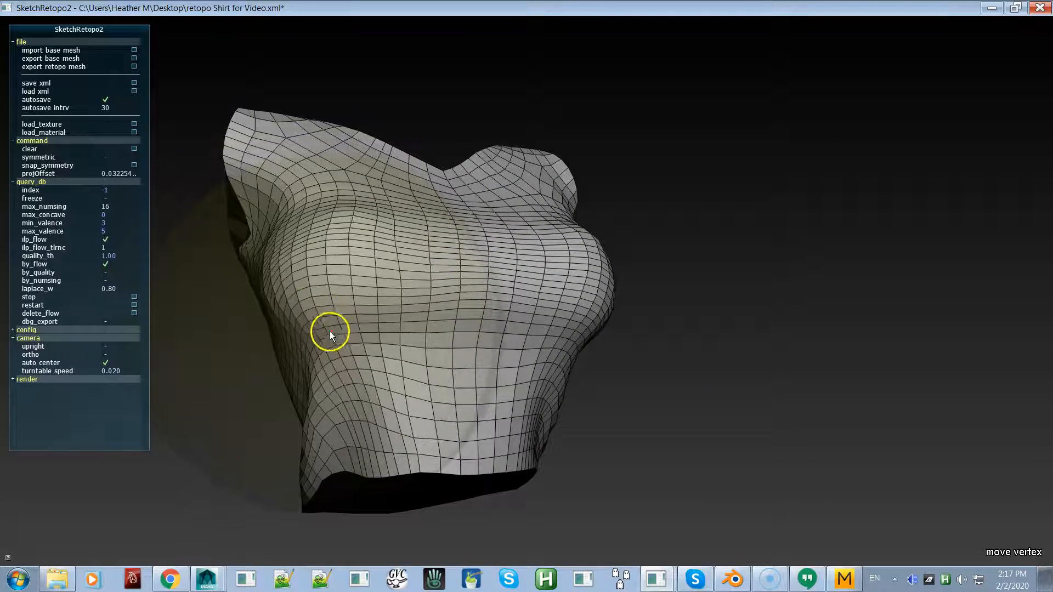
pyautogui.moveTo(318, 341); pyautogui.dragTo(316, 369, button='middle')
pyautogui.moveTo(411, 295); pyautogui.dragTo(397, 289)
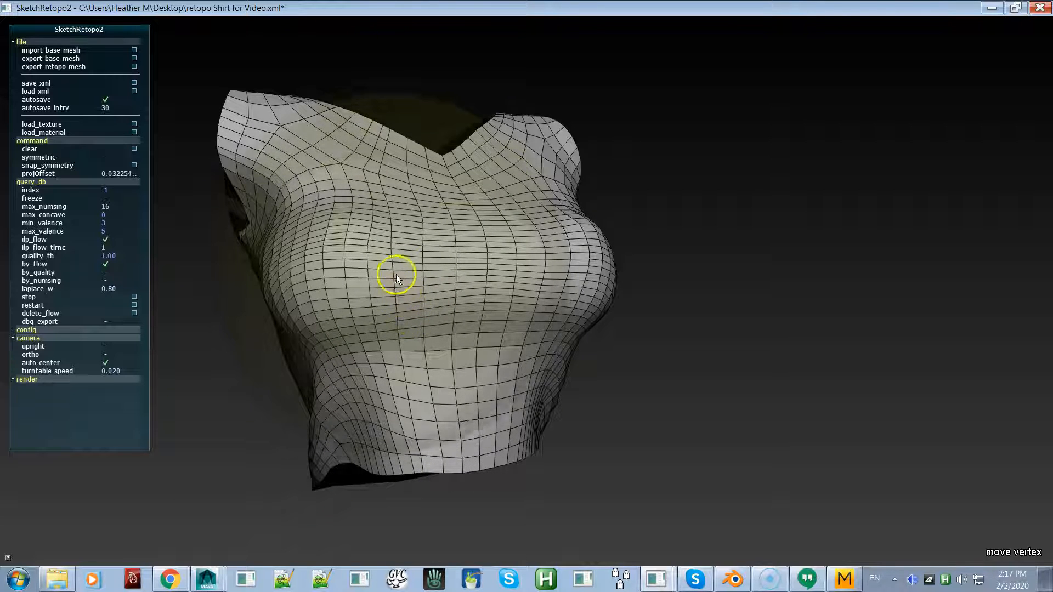
pyautogui.moveTo(456, 345); pyautogui.dragTo(267, 334, button='middle')
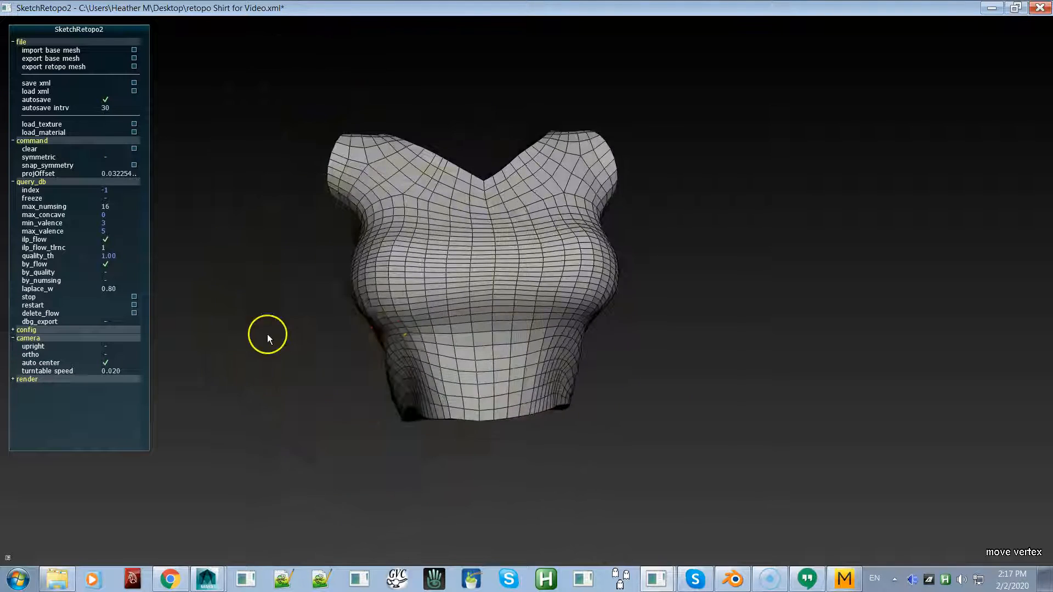
pyautogui.moveTo(469, 300); pyautogui.dragTo(449, 295, button='middle')
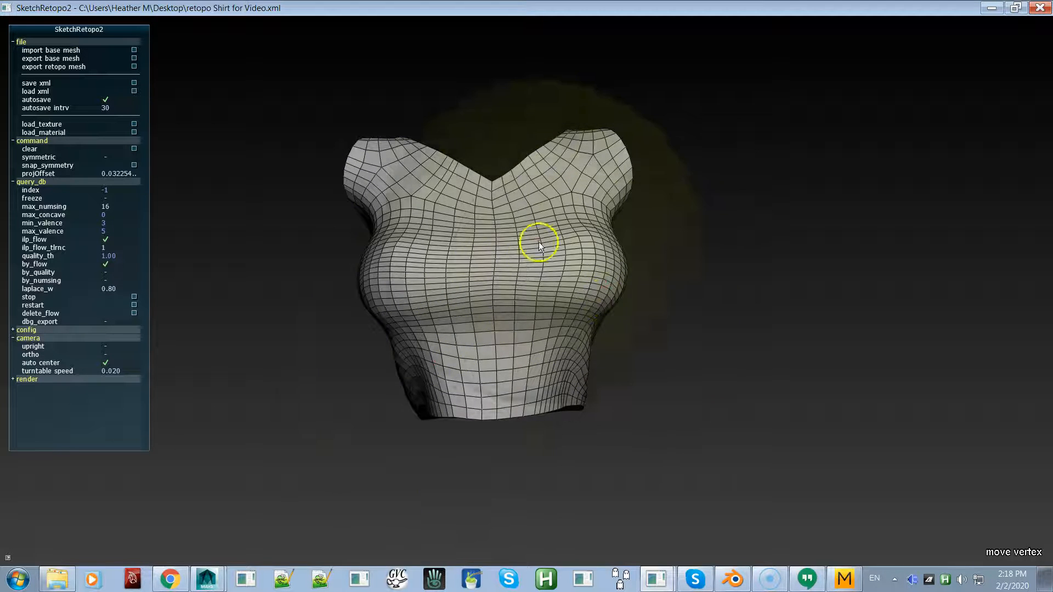
pyautogui.moveTo(763, 307)
pyautogui.mouseDown(button='middle')
pyautogui.moveTo(623, 318)
pyautogui.moveTo(582, 336)
pyautogui.moveTo(675, 313)
pyautogui.moveTo(785, 325)
pyautogui.moveTo(677, 354)
pyautogui.moveTo(725, 341)
pyautogui.mouseUp(button='middle')
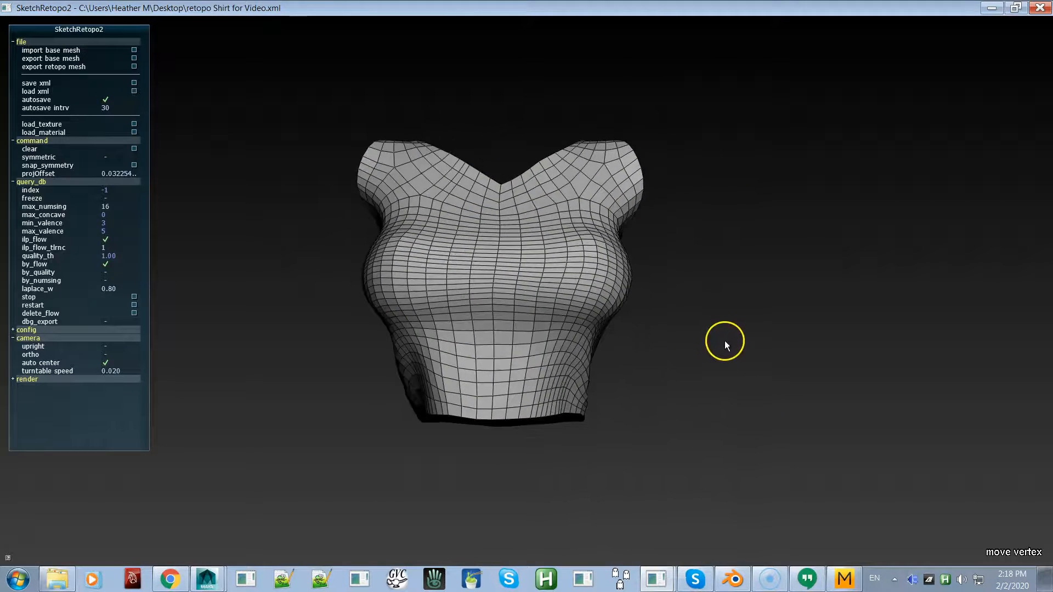